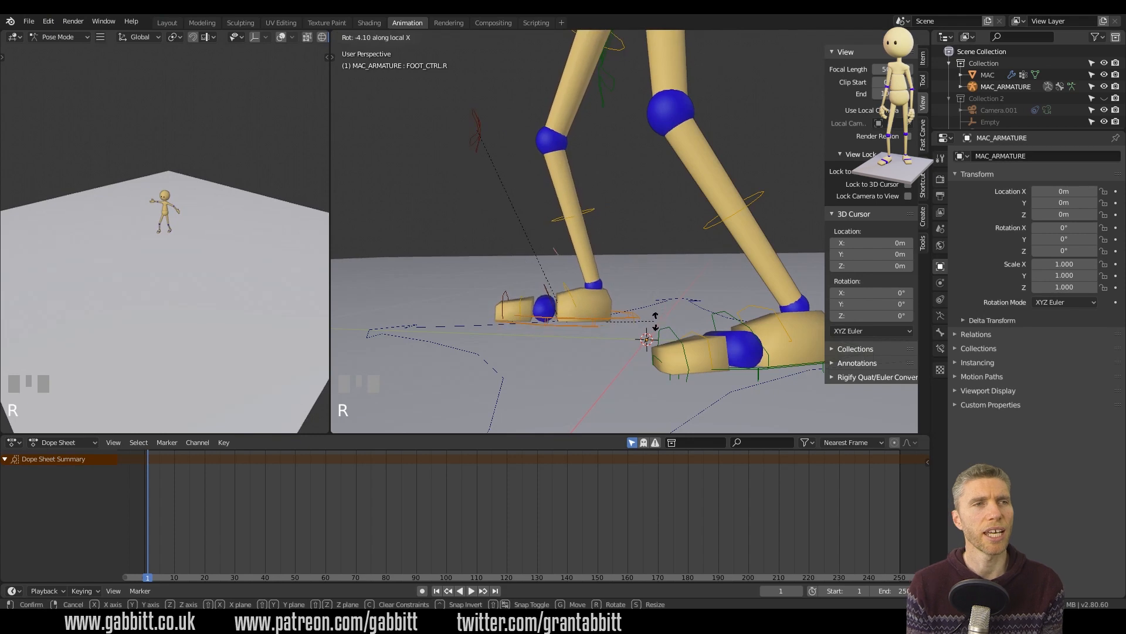
Reposition the character's torso and arm controls to settle the upper body over the placed feet.
middle_click_drag(585, 314, 727, 223, "shift")
left_click(632, 139)
middle_click_drag(632, 139, 684, 220)
scroll(586, 223, "down", 3)
key("g")
left_click(708, 257)
key("g")
left_click(601, 191)
left_click(537, 104)
key("g")
left_click(506, 105)
Rotate the right and left shoulder bones to bring the arms down from their spread position.
middle_click_drag(669, 117, 592, 129)
left_click(578, 112)
key("r")
left_click(646, 93)
left_click(616, 111)
key("r")
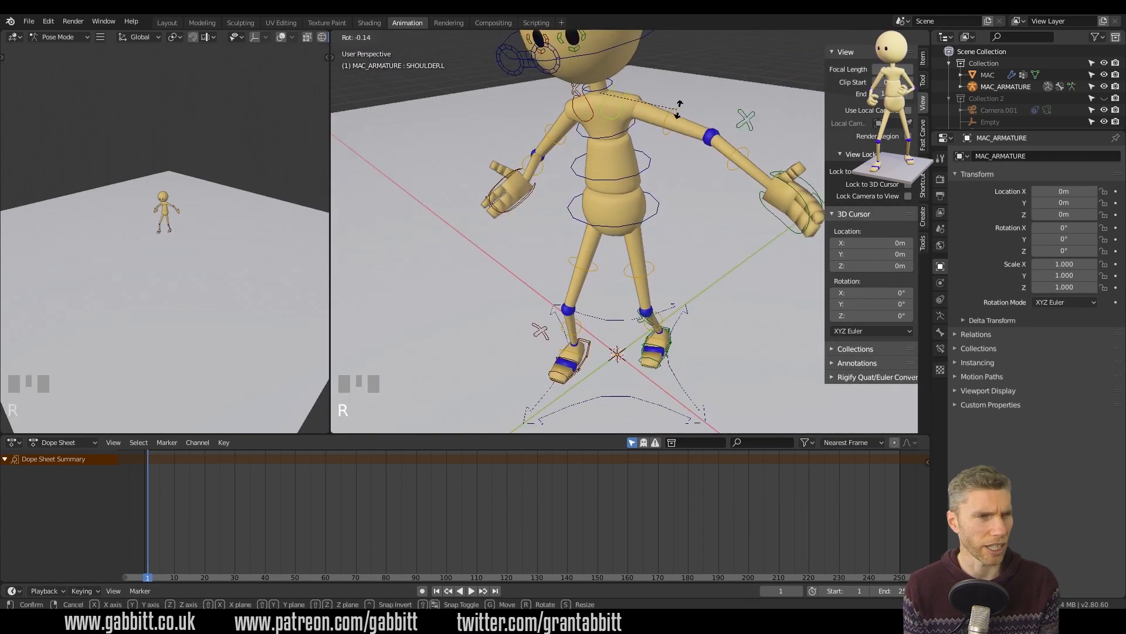
left_click(678, 110)
Move the left hand control in beside the left hip.
left_click(759, 216)
middle_click_drag(759, 216, 558, 152)
key("g")
left_click(563, 235)
key("g")
middle_click_drag(610, 176, 726, 232)
key("g")
left_click(499, 218)
Rotate the left hand control to turn the hand in toward the body.
key("r")
left_click(611, 230)
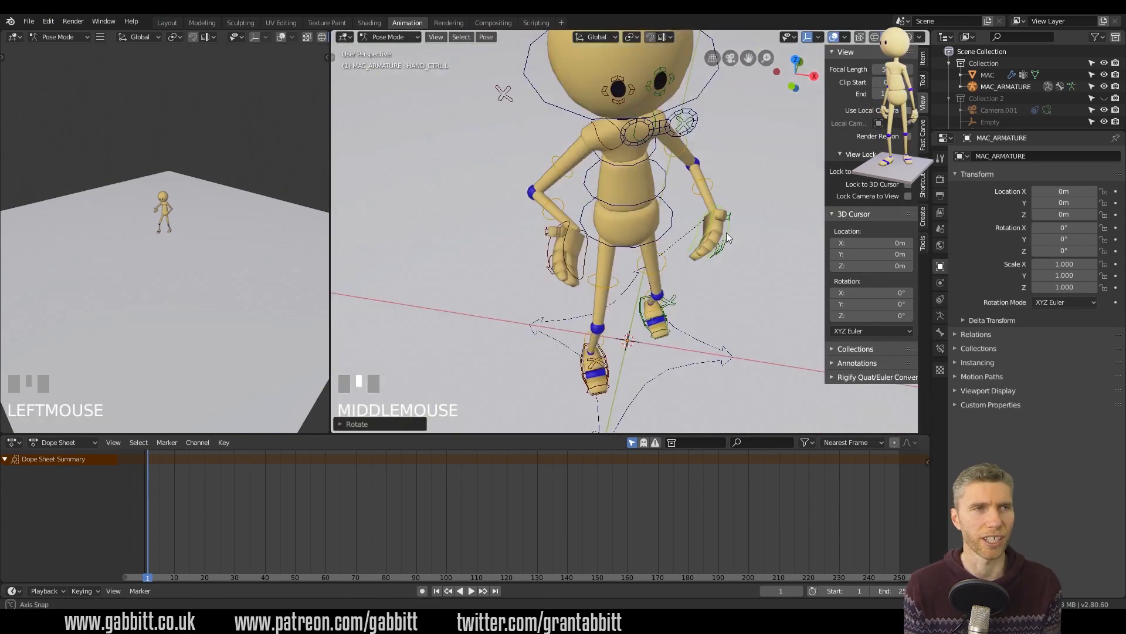
scroll(561, 186, "up", 3)
key("r")
middle_click_drag(611, 177, 680, 210)
left_click(549, 191)
left_click(681, 210)
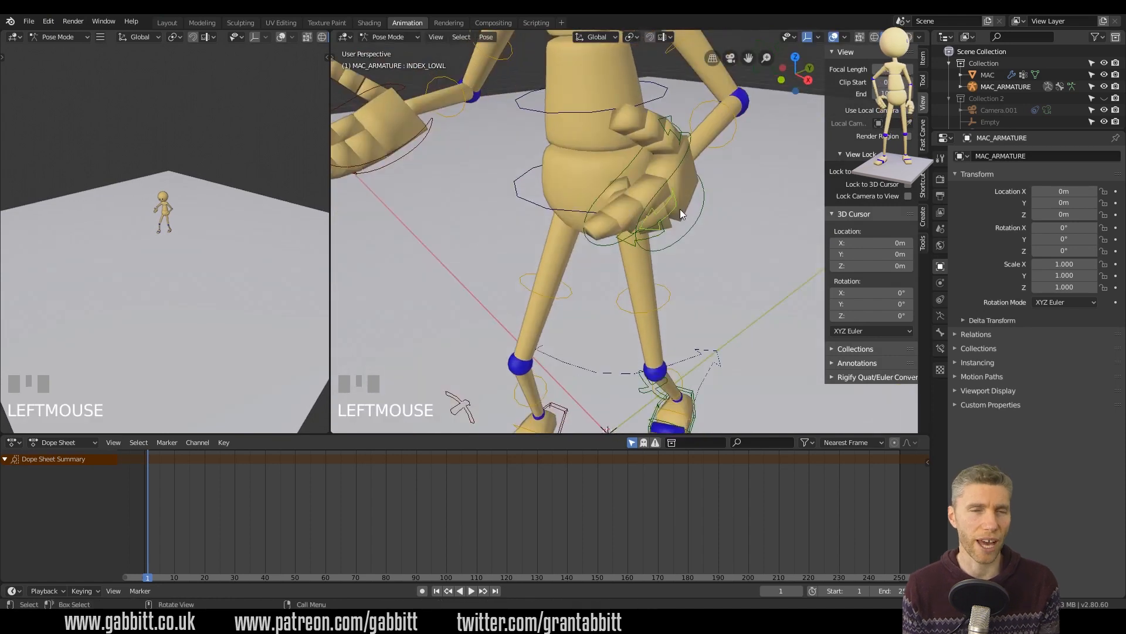
left_click(707, 135)
middle_click_drag(707, 135, 622, 264)
Rotate the right hand control and move it in from the outstretched position toward the front of the body.
left_click(476, 157)
key("r")
left_click(578, 193)
key("r")
middle_click_drag(578, 193, 684, 179)
left_click(598, 201)
key("g")
left_click(760, 266)
middle_click_drag(760, 266, 600, 221)
Refine the rotation of the right hand control in front of the body.
left_click(578, 190)
key("r")
left_click(610, 176)
key("r")
middle_click_drag(663, 170, 455, 313)
left_click(634, 176)
Rotate the right hand's finger bones about their local Z axis to curl them into a fist.
left_click(554, 287)
left_click(547, 261)
scroll(534, 294, "up", 3)
left_click(519, 301)
key("r")
key("z")
key("r")
key("z")
key("z")
left_click(524, 305)
Curl the left hand's fingers by rotating bones such as INDEX_LOWL about local Z.
scroll(469, 311, "down", 3)
left_click(586, 256)
key("r")
key("z")
key("z")
left_click(576, 244)
key("r")
key("z")
key("z")
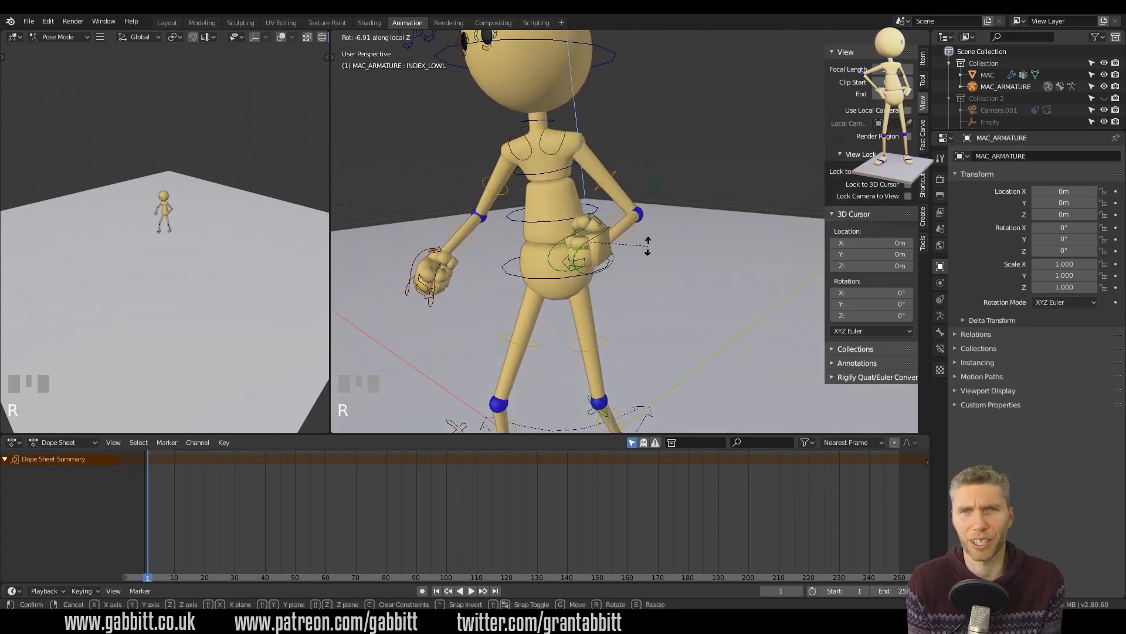
left_click(647, 245)
Move the left knee control to adjust the direction in which the left knee points.
middle_click_drag(648, 245, 593, 256)
scroll(593, 256, "down", 2)
left_click(632, 352)
left_click(670, 308)
middle_click_drag(670, 311, 629, 252)
key("g")
left_click(659, 308)
Insert a keyframe for all the armature's bones at frame 1.
key("a")
key("i")
left_click(622, 297)
Turn off the Relationship Lines overlay in the posing viewport.
left_click(844, 37)
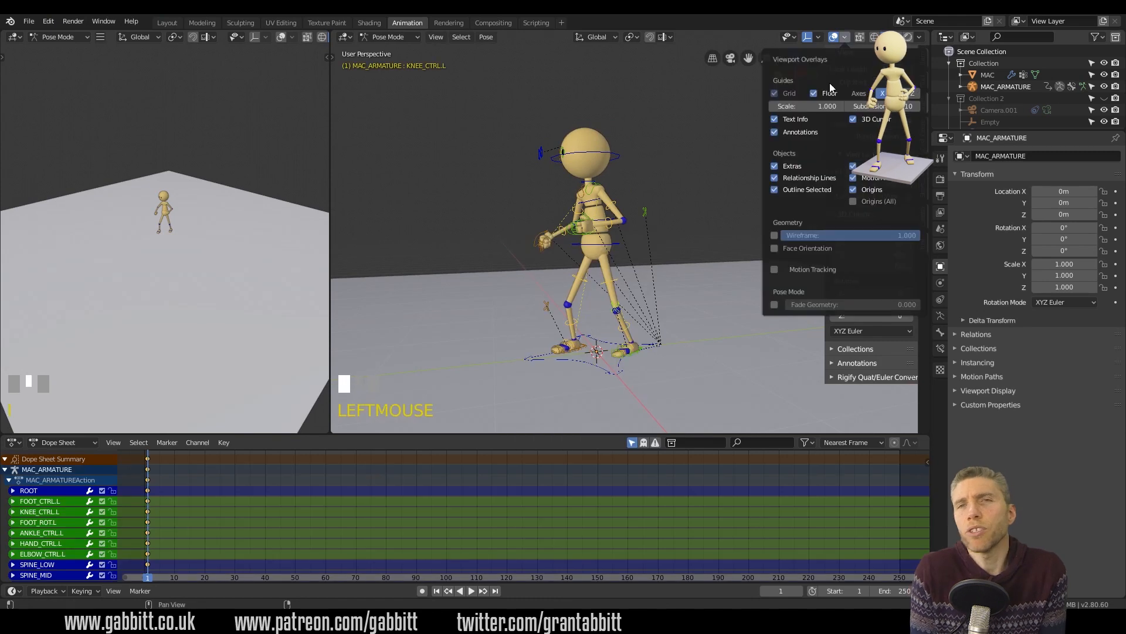
left_click(775, 178)
middle_click_drag(668, 288, 727, 275)
scroll(247, 247, "up", 9)
middle_click_drag(245, 176, 253, 244, "shift")
Rotate the foot controls, turning the left foot control about its local X axis.
scroll(581, 268, "up", 5)
middle_click_drag(581, 268, 598, 228, "shift")
left_click(561, 283)
key("r")
left_click(587, 261)
middle_click_drag(722, 256, 626, 272)
scroll(651, 267, "up", 2)
left_click(671, 301)
key("r")
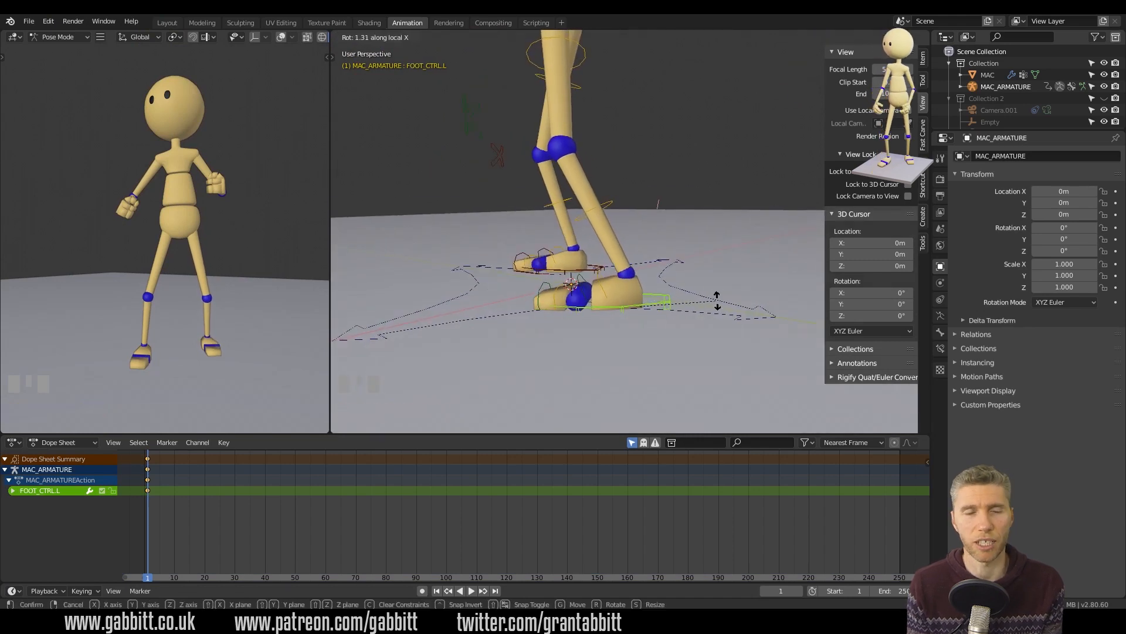
left_click(718, 301)
Rotate the control at the front of the left foot and the left ankle control about local X.
left_click(549, 285)
key("r")
left_click(702, 293)
left_click(589, 286)
key("r")
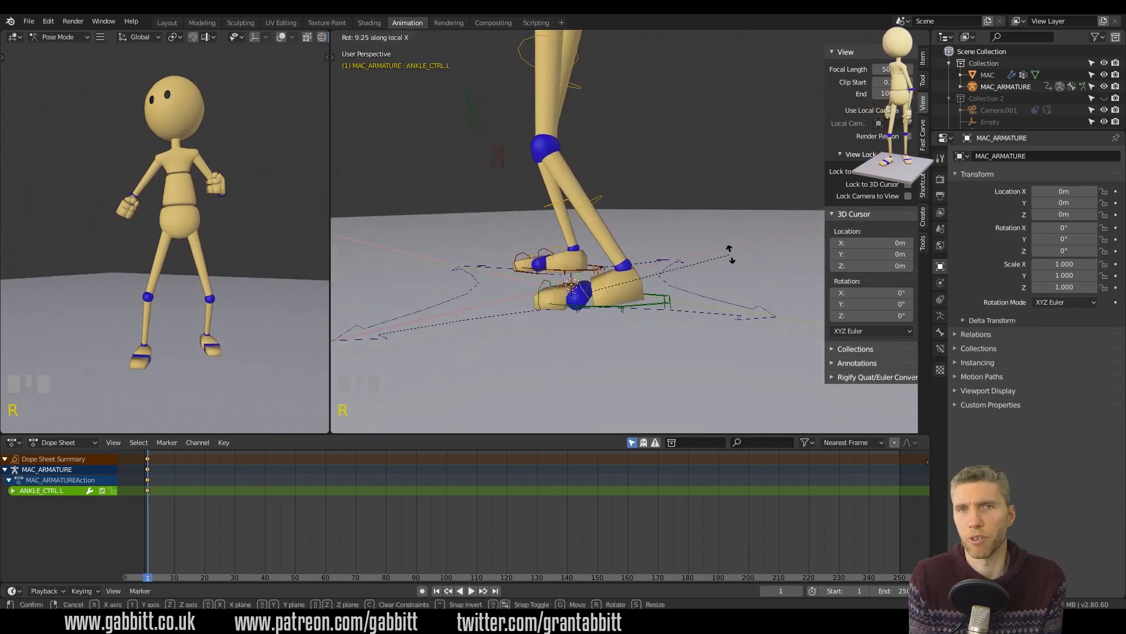
left_click(703, 251)
Rotate the upper spine and neck bones to adjust the lean of the chest and head.
middle_click_drag(516, 249, 571, 245)
scroll(681, 251, "down", 4)
left_click(641, 200)
key("r")
left_click(656, 186)
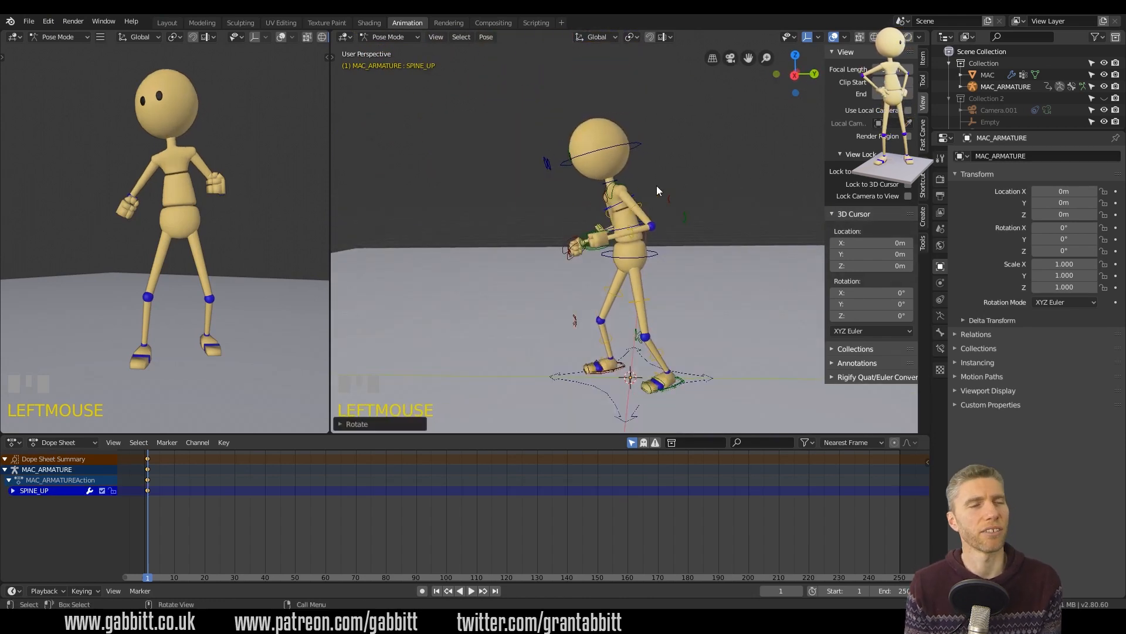
key("r")
left_click(647, 190)
Examine the pose from several angles and set the preview viewport to a straight front view.
middle_click_drag(194, 211, 250, 232)
middle_click_drag(551, 137, 678, 153)
middle_click_drag(244, 210, 256, 214)
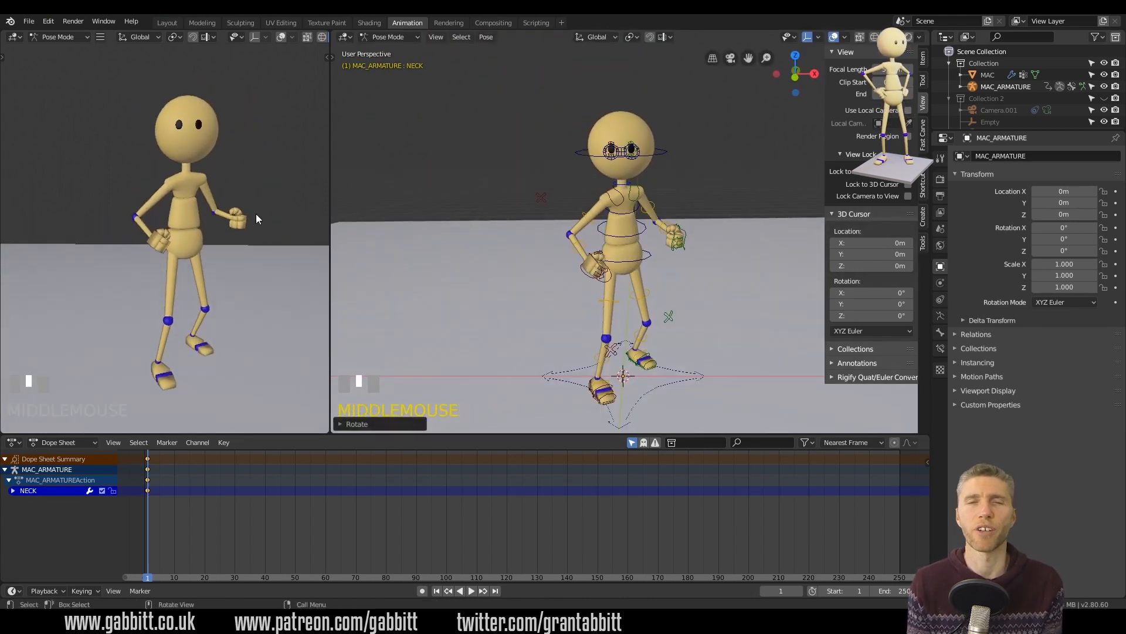
key("KP_1")
key("KP_1")
middle_click_drag(520, 284, 454, 283)
scroll(279, 272, "up", 1)
middle_click_drag(279, 271, 251, 272, "shift")
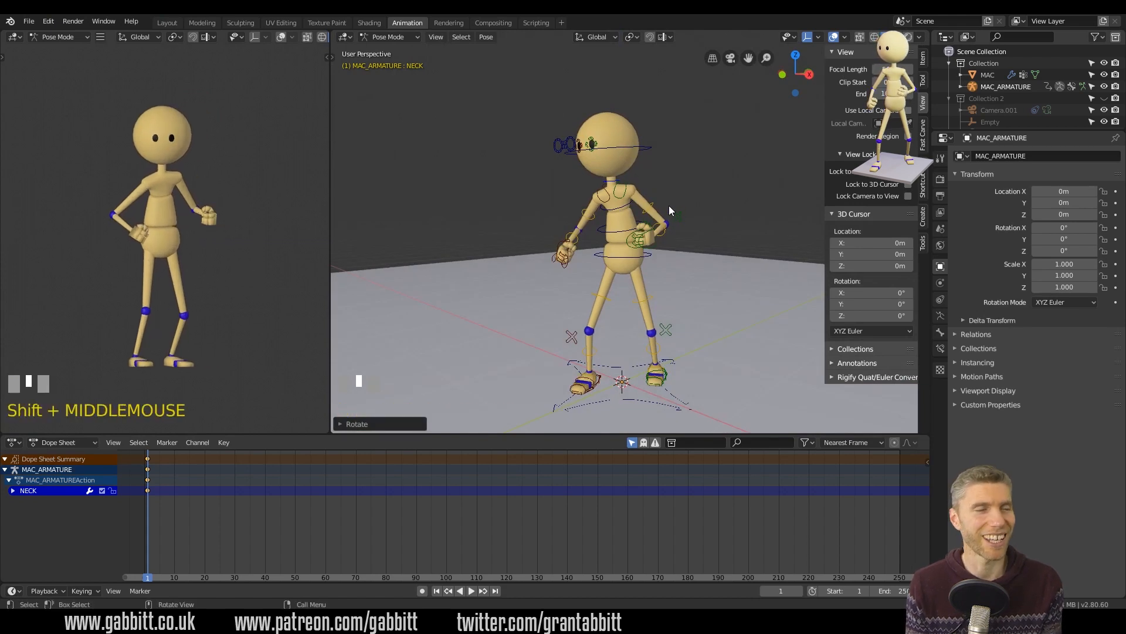
Adjust the rotation of the upper-body controls, including the right shoulder bone.
scroll(668, 204, "up", 5)
left_click(688, 192)
middle_click_drag(693, 189, 784, 167)
key("r")
left_click(730, 177)
left_click(640, 157)
middle_click_drag(641, 157, 735, 176)
key("r")
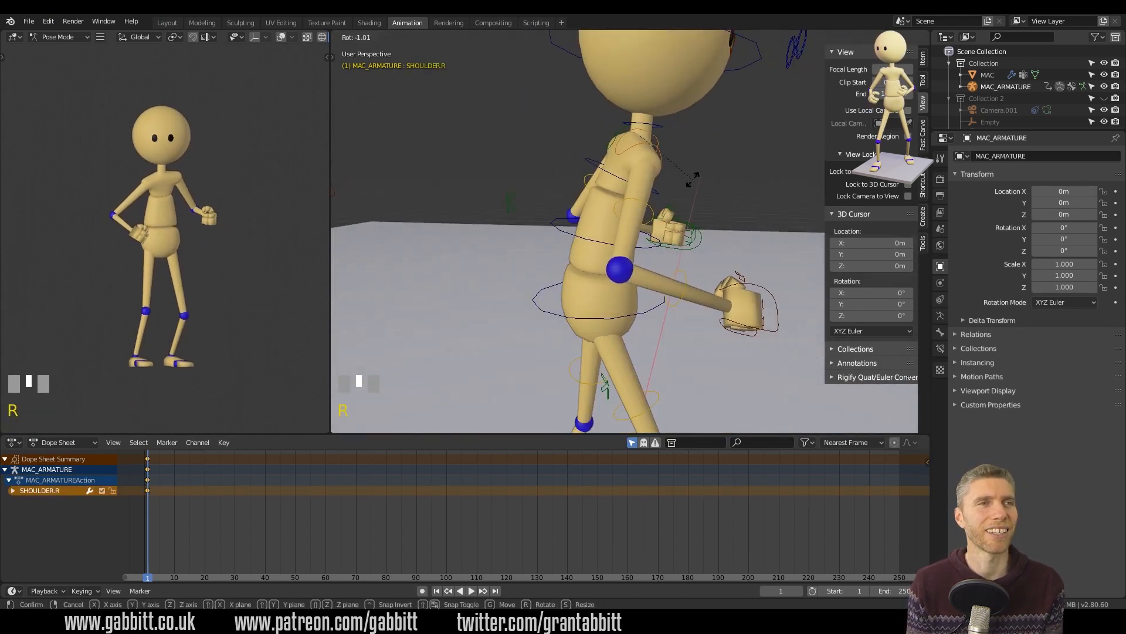
left_click(662, 138)
Refine the rotation of the remaining upper-body controls from the opposite side of the character.
middle_click_drag(657, 137, 469, 190)
left_click(709, 204)
key("r")
left_click(719, 212)
middle_click_drag(720, 213, 777, 176)
key("r")
left_click(782, 180)
left_click(699, 105)
key("r")
left_click(749, 187)
Move the SLIDER control in front of the face to shift the position of the eyes.
scroll(749, 218, "down", 4)
middle_click_drag(698, 196, 674, 261)
scroll(688, 297, "down", 2)
left_click(577, 111)
key("g")
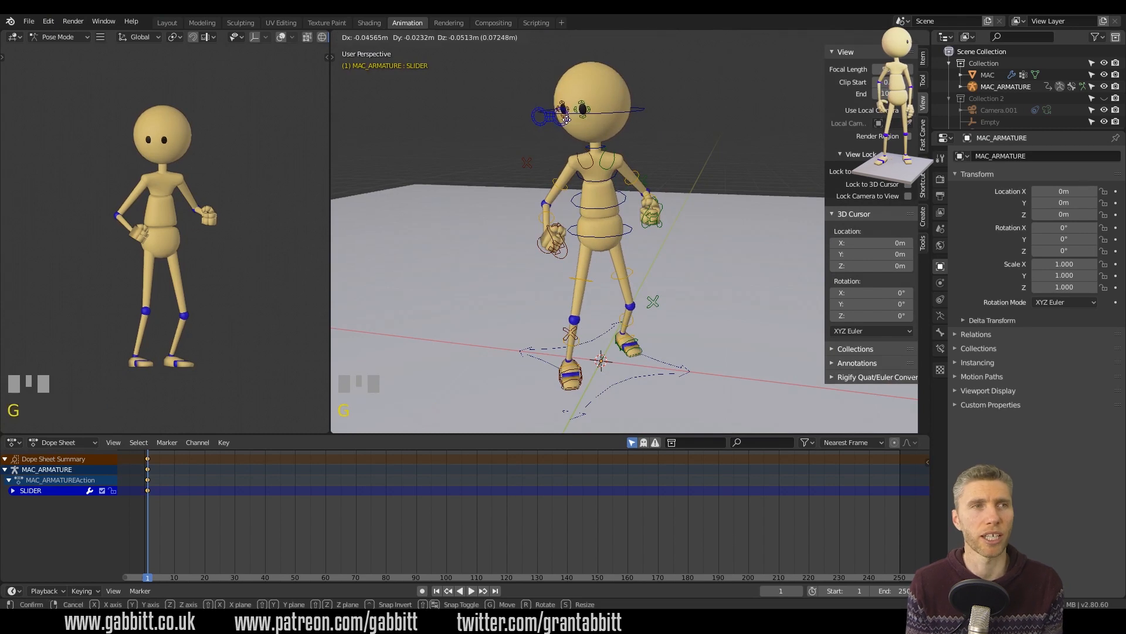
left_click(587, 103)
key("s")
middle_click_drag(612, 300, 697, 335)
Keyframe the refined pose for all bones at frame 1.
key("a")
key("i")
left_click(646, 290)
Move the left hand in against the hip and reposition the left elbow control behind the body.
left_click(675, 170)
key("g")
middle_click_drag(696, 200, 626, 279)
left_click(674, 170)
key("g")
left_click(646, 210)
key("g")
left_click(670, 182)
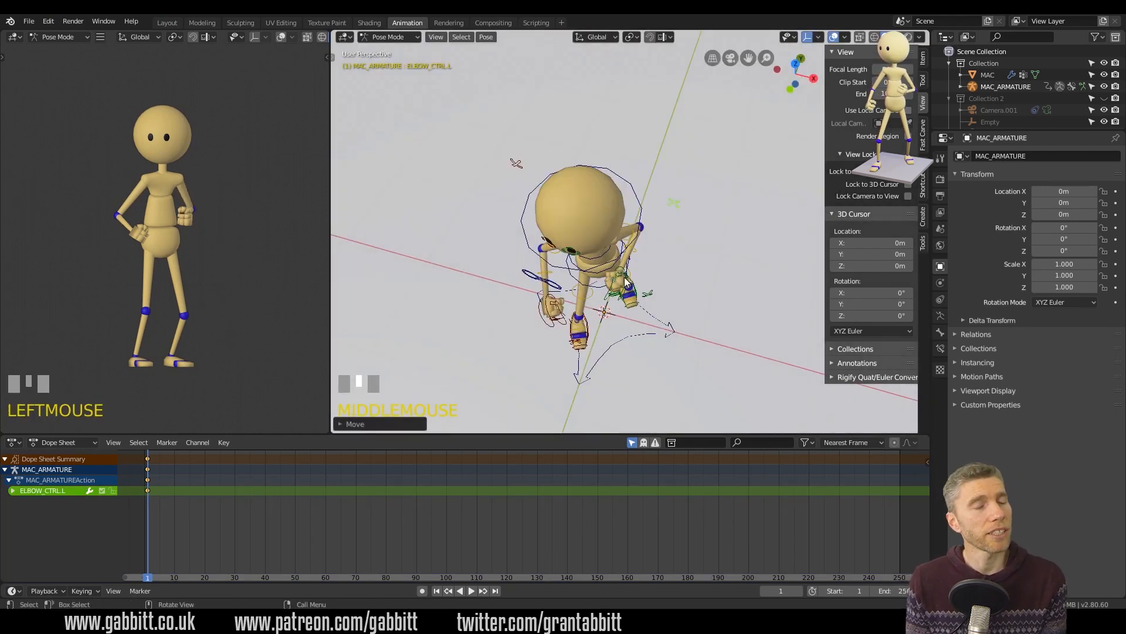
key("g")
middle_click_drag(674, 246, 621, 351)
left_click(708, 199)
Move the right foot control about 0.05 m along the global X axis and rotate it about -11° around Z.
left_click(577, 376)
key("g")
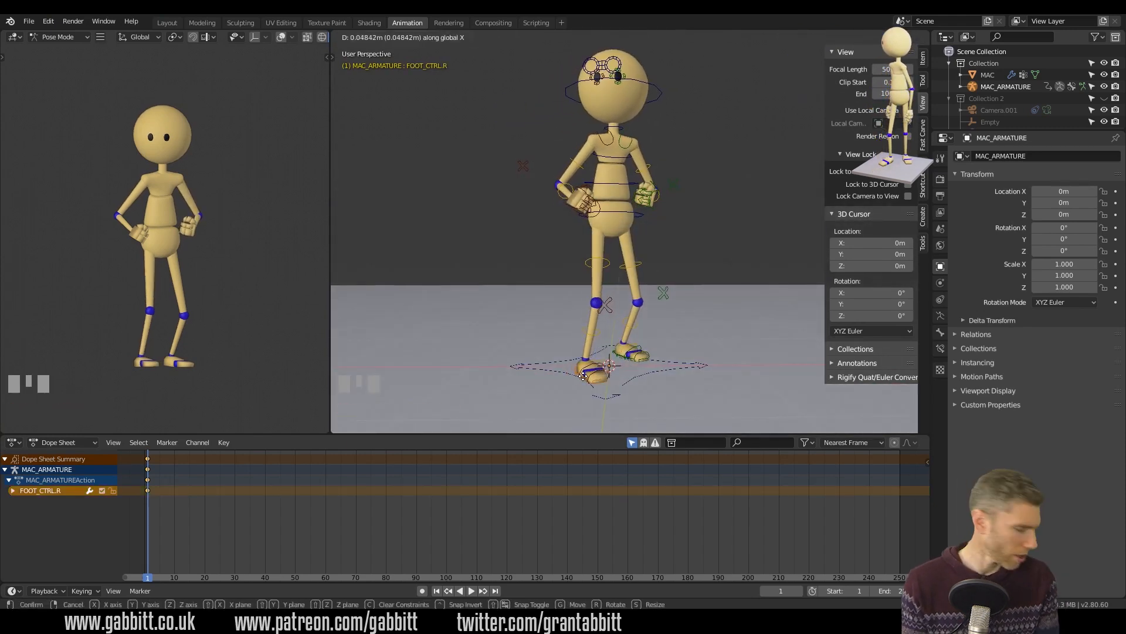
key("z")
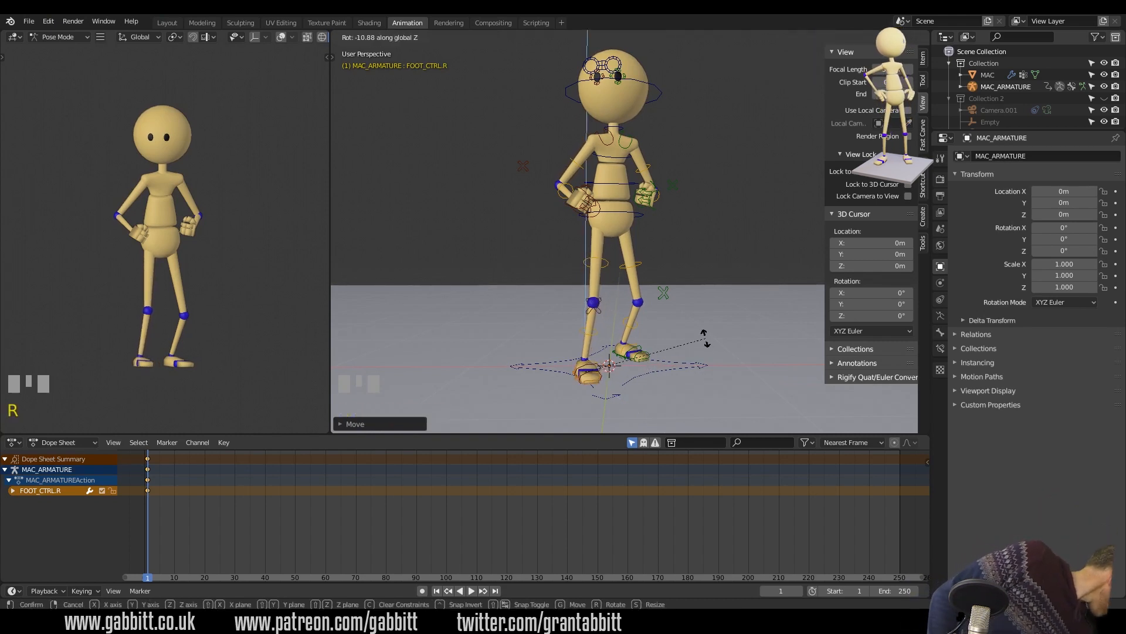
left_click(704, 337)
Try a further rotation while checking the feet from other angles, and step back through the undo history.
middle_click_drag(223, 281, 185, 269)
scroll(627, 390, "up", 3)
middle_click_drag(628, 391, 634, 258, "shift")
middle_click_drag(634, 281, 638, 254)
key("r")
left_click(629, 281)
scroll(622, 259, "down", 1)
middle_click_drag(152, 194, 240, 206)
middle_click_drag(651, 191, 638, 337)
key("ctrl+z")
key("ctrl+z")
key("ctrl+z")
key("ctrl+z")
key("ctrl+shift+z")
key("ctrl+shift+z")
Reposition one control on the left side of the rig.
middle_click_drag(651, 291, 680, 188)
left_click(662, 182)
key("g")
left_click(633, 164)
middle_click_drag(625, 211, 616, 179)
Rotate the right ankle control about -19° and adjust the rotation of the FOOT_ROT.R control.
left_click(560, 344)
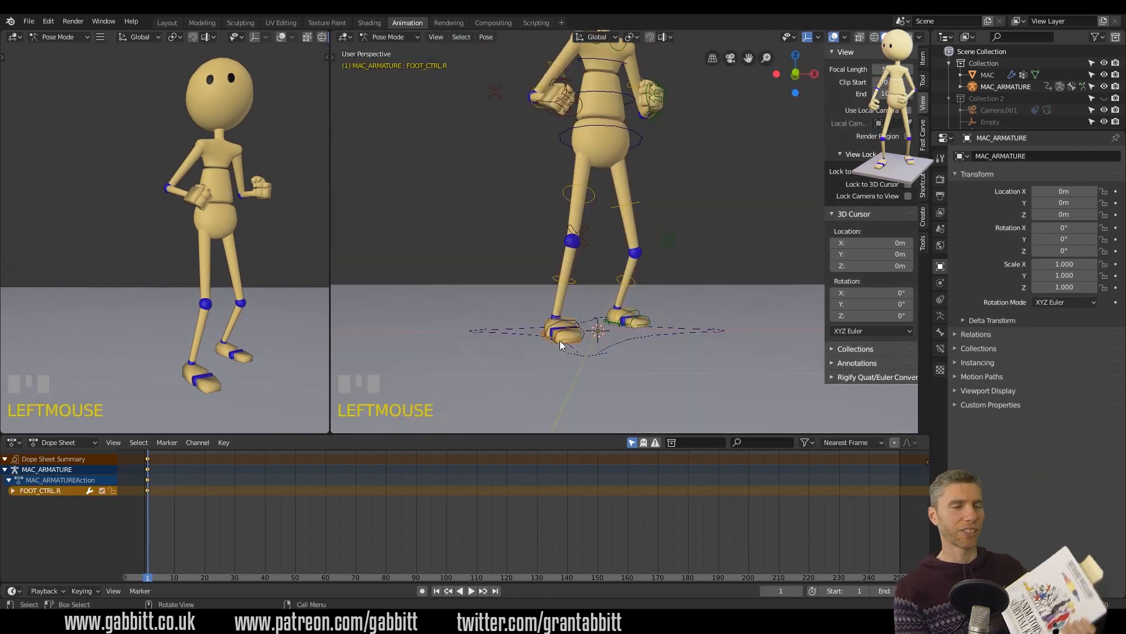
scroll(558, 346, "up", 5)
left_click(534, 340)
key("r")
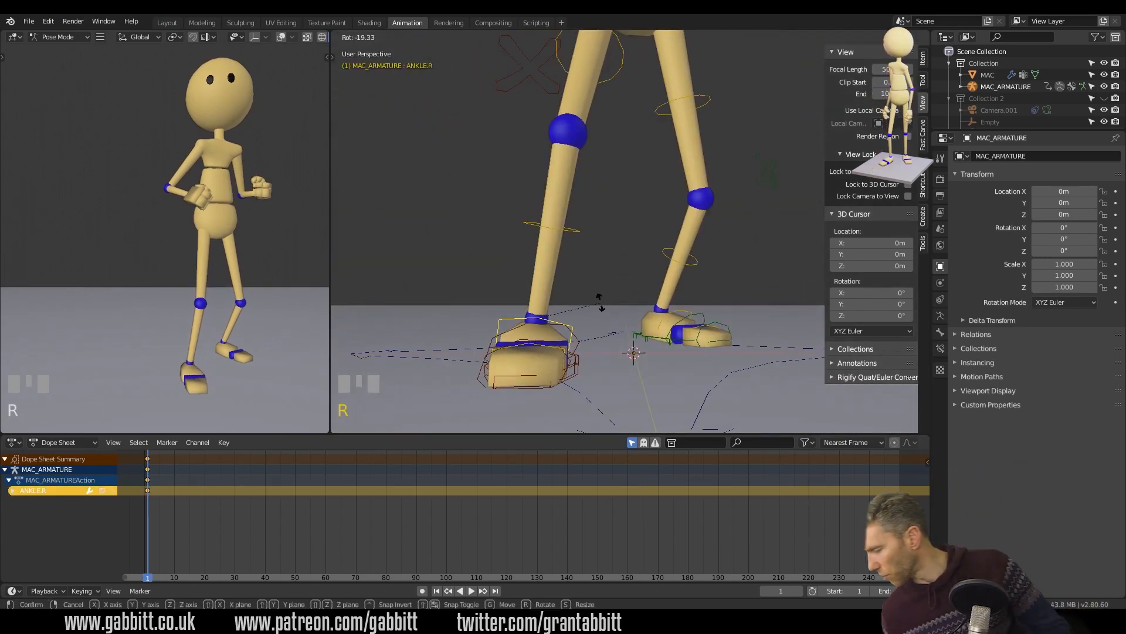
left_click(599, 317)
left_click(577, 358)
key("r")
left_click(586, 352)
key("r")
left_click(589, 361)
middle_click_drag(757, 361, 628, 346)
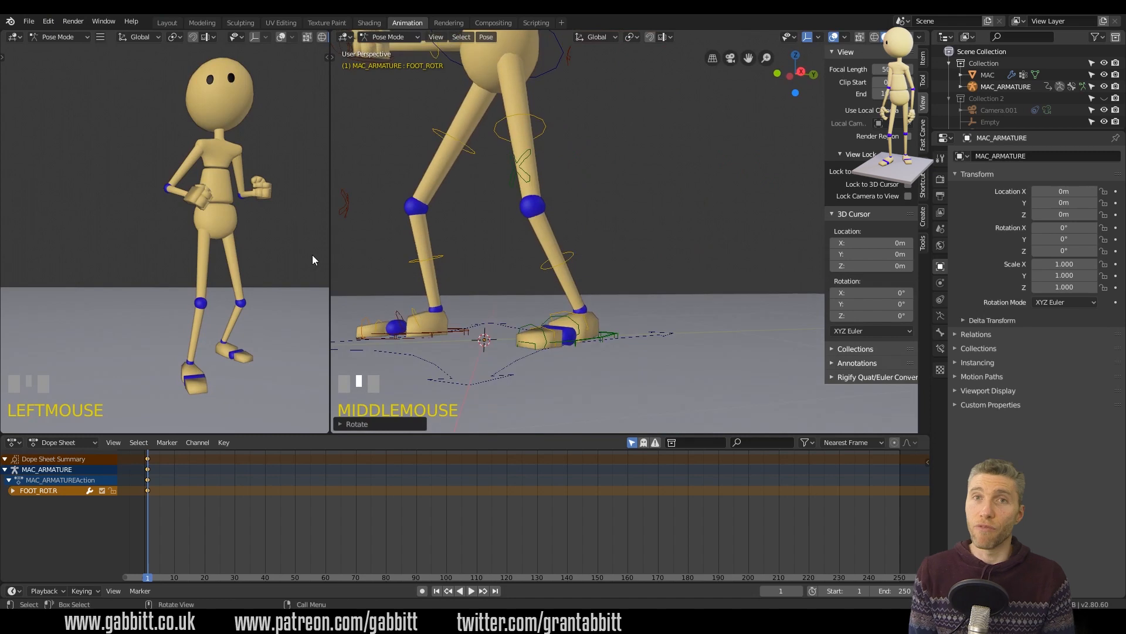
Select all the bones and save the project as a new file.
middle_click_drag(304, 255, 244, 273)
key("a")
left_click(29, 22)
left_click(52, 121)
left_click(163, 105)
double_click(189, 66)
key("Return")
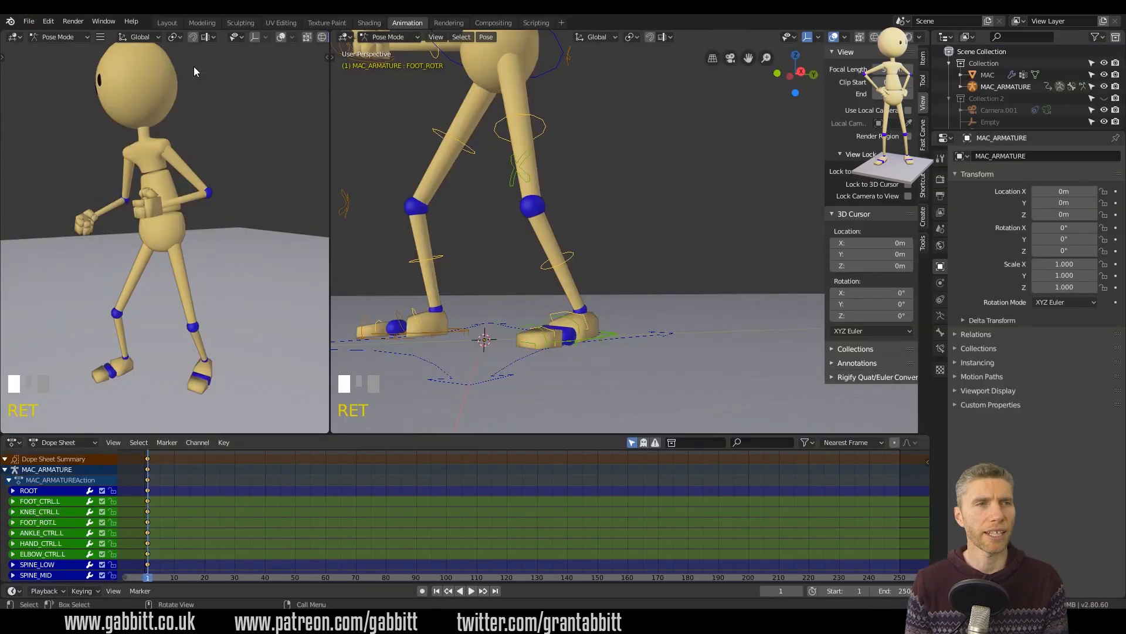
Duplicate all the keyframes of the frame 1 pose to frame 50 and scrub between the two.
middle_click_drag(528, 234, 595, 231)
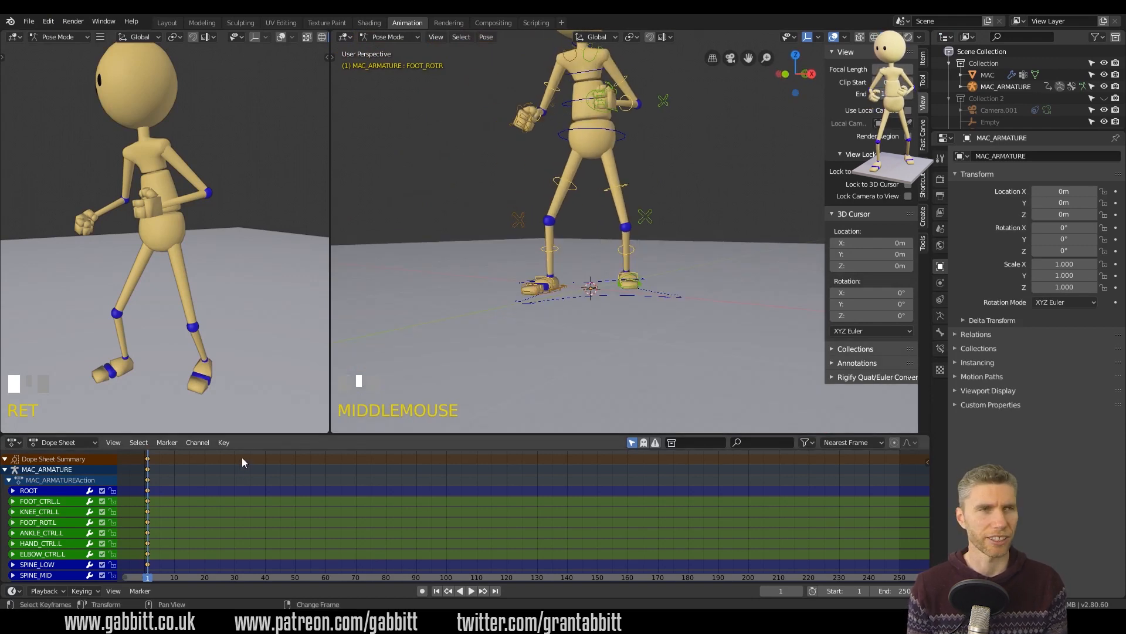
left_click(147, 460)
key("shift+d")
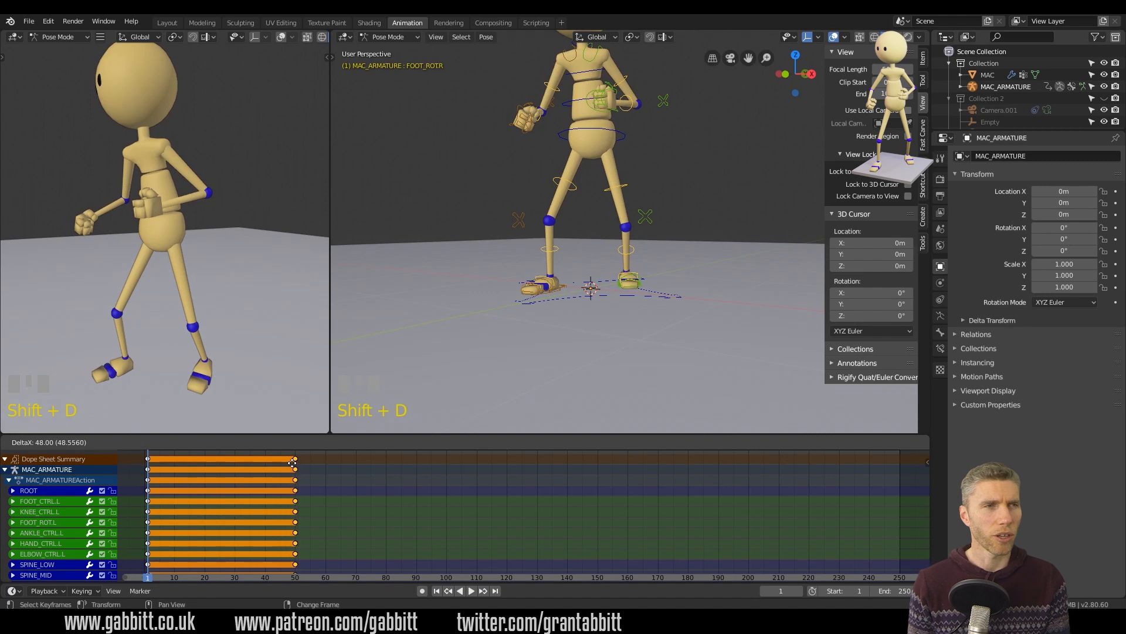
left_click(297, 462)
left_click(259, 466)
right_click_drag(243, 468, 247, 467)
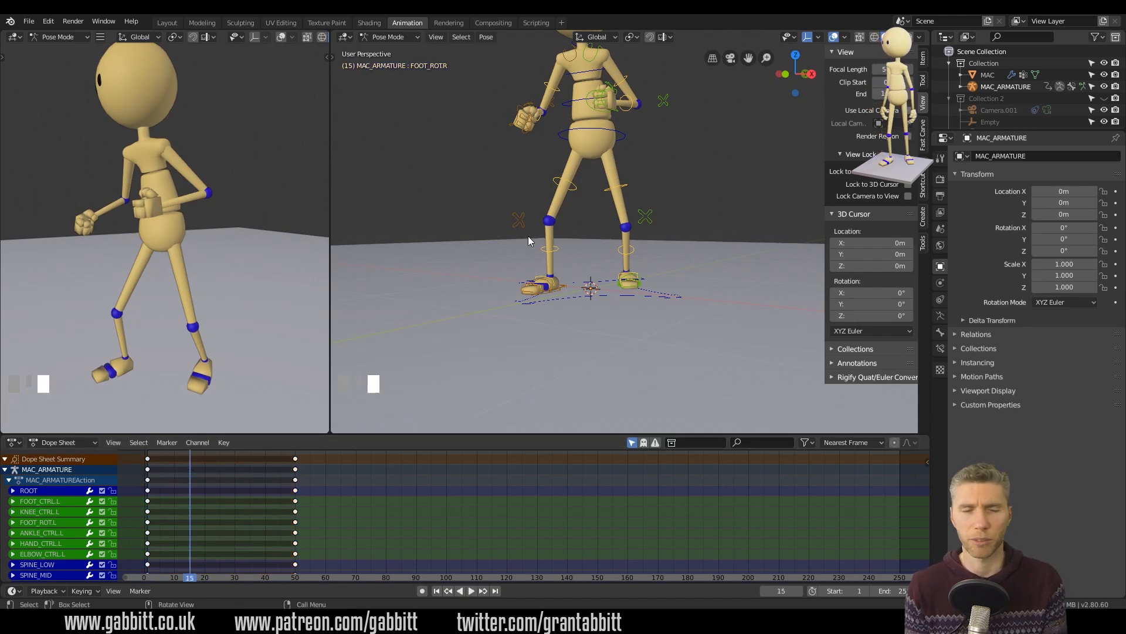
Duplicate a column of pose keyframes to frame 25 and delete that copy.
left_click(189, 501)
key("shift+d")
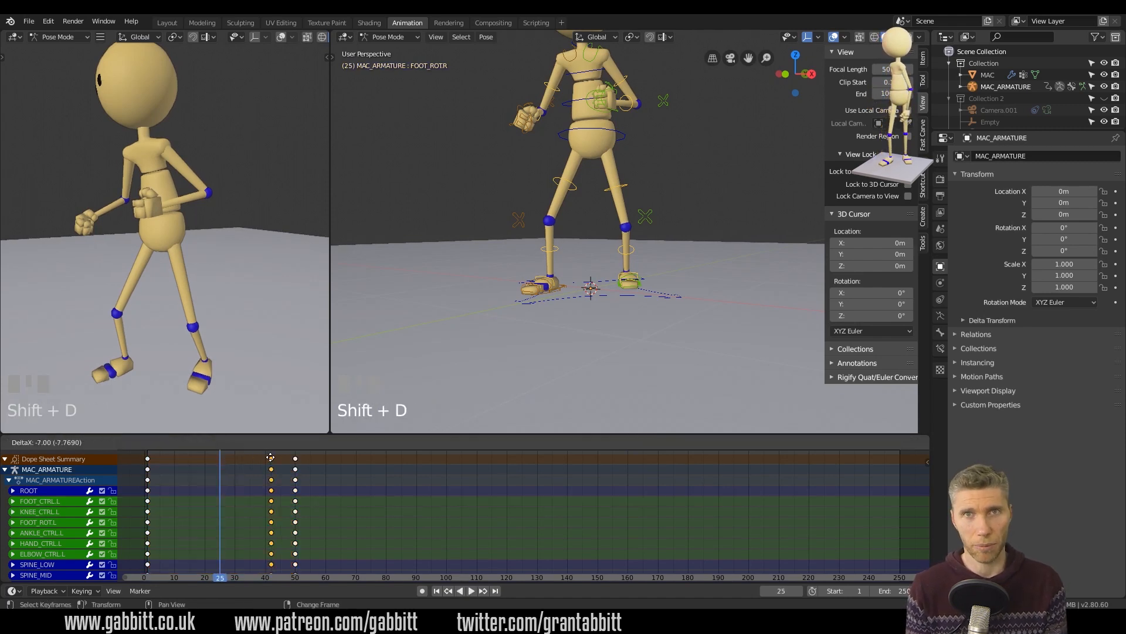
left_click(220, 468)
right_click(186, 466)
left_click(221, 459)
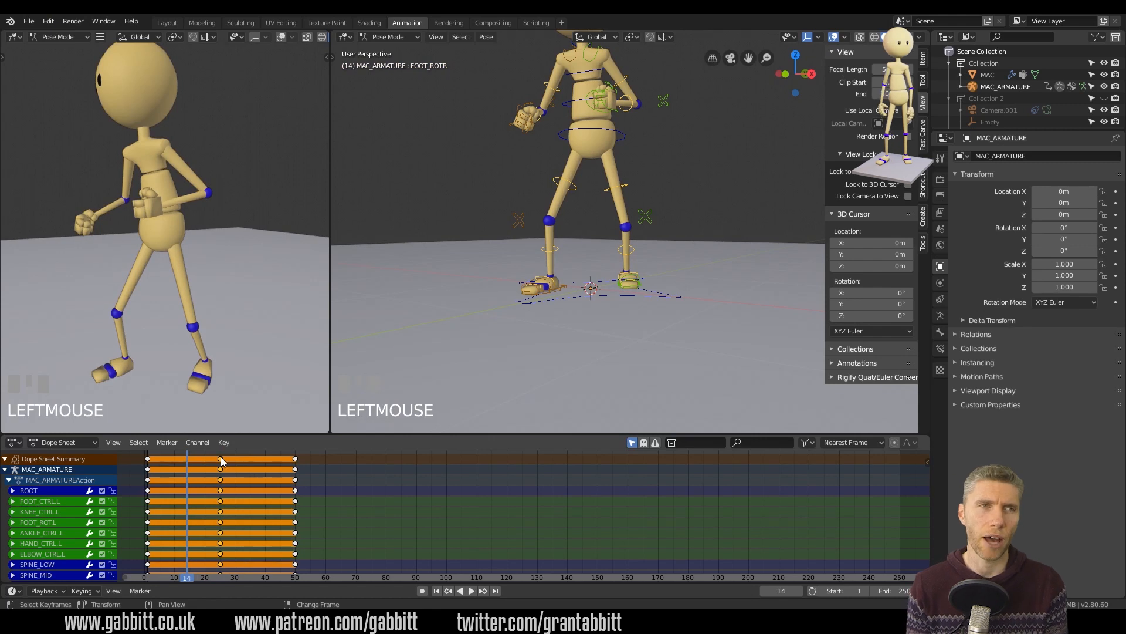
key("Delete")
Try the closing pose keyframes at frame 40 and return them to frame 50.
left_click(294, 461)
key("g")
left_click(266, 466)
right_click(202, 466)
right_click_drag(203, 466, 205, 466)
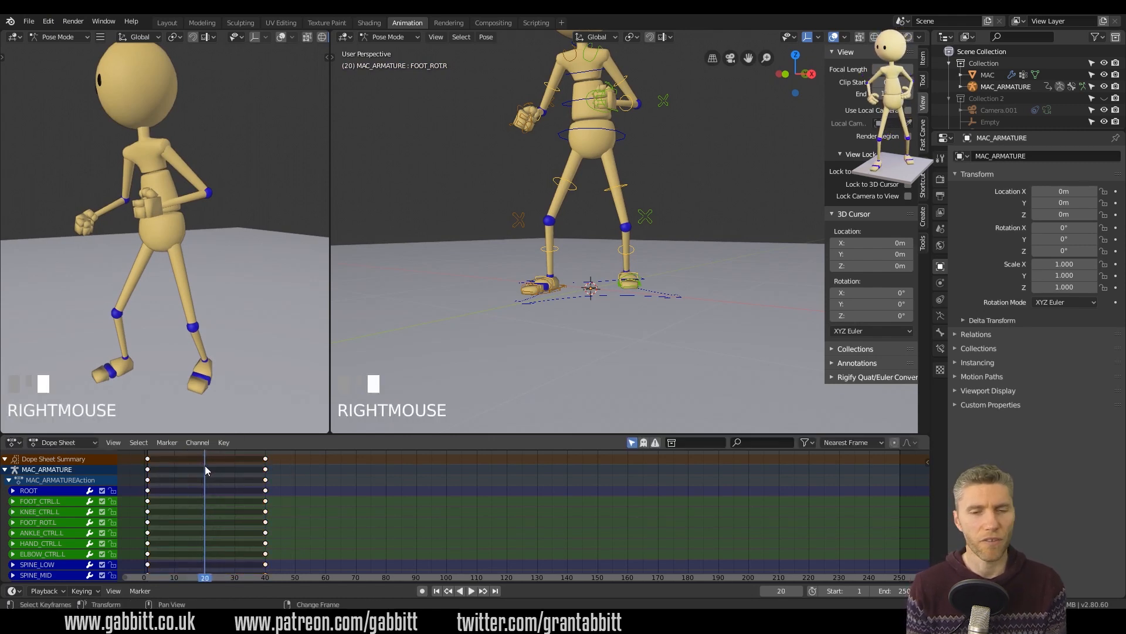
left_click(265, 460)
key("g")
left_click(295, 461)
Pose the torso at frame 25 by shifting the SPINE_LOW control and rotating the spine control above it.
right_click(220, 466)
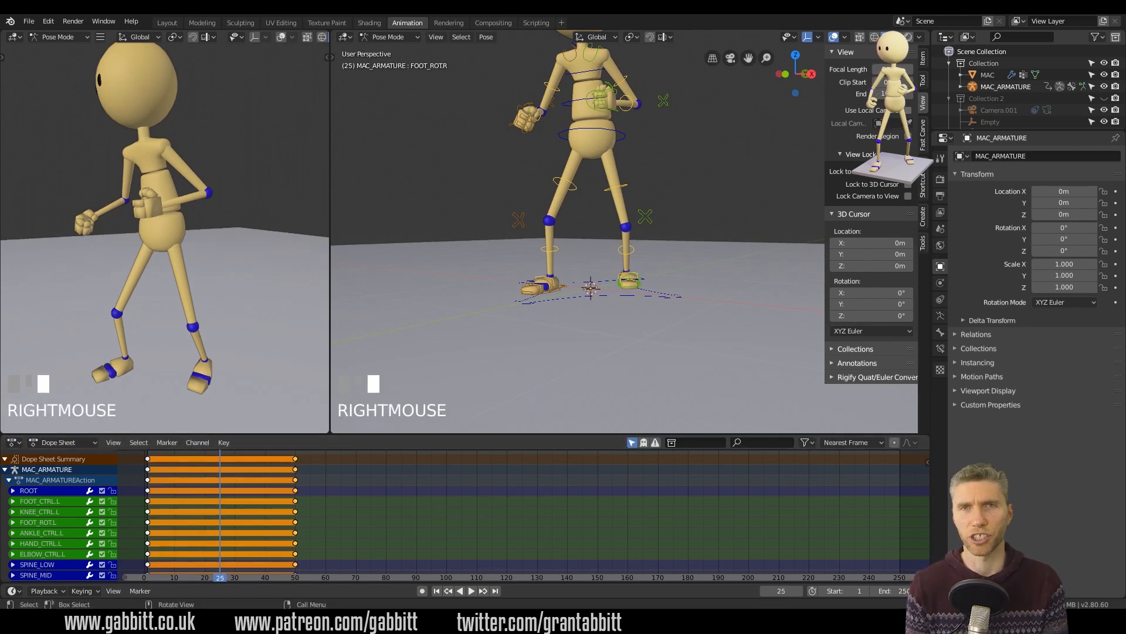
middle_click_drag(614, 129, 575, 188)
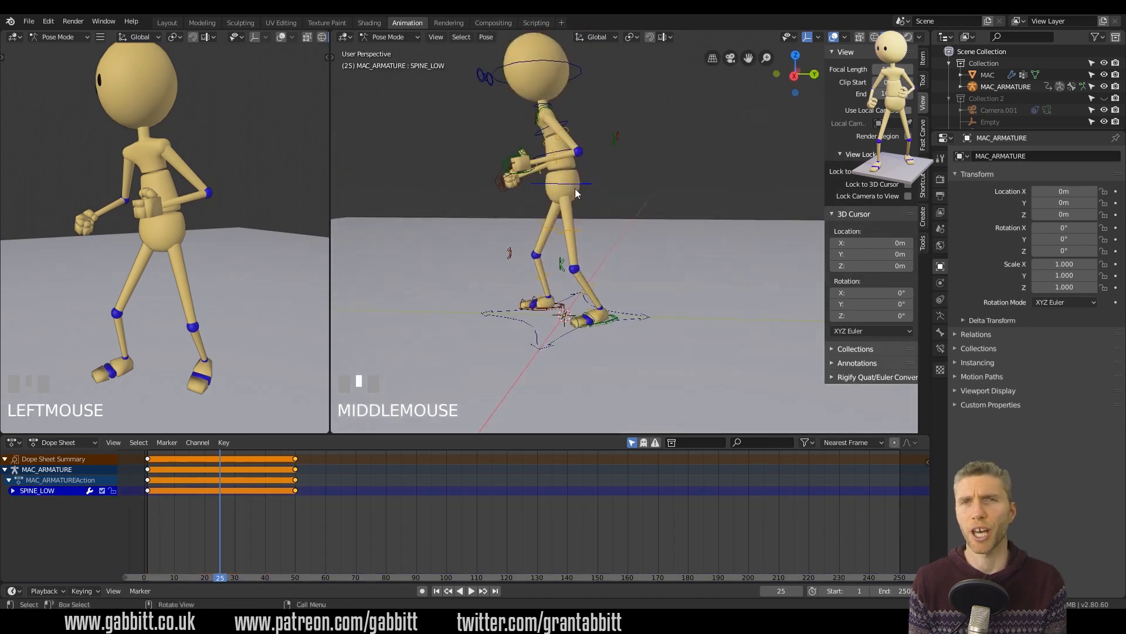
left_click_drag(575, 188, 580, 158)
left_click(581, 159)
middle_click_drag(625, 164, 663, 184)
key("r")
left_click(574, 143)
middle_click_drag(550, 129, 601, 138)
Turn on auto keying, keyframe all the bones at frame 25 and scrub through the motion.
left_click(423, 591)
key("a")
key("i")
right_click_drag(150, 476, 217, 483)
middle_click_drag(446, 340, 408, 332)
mouse_move(223, 467)
right_mouse_down()
mouse_move(175, 476)
mouse_move(220, 473)
right_mouse_up()
Reposition the left hand control for the middle pose around frame 25.
middle_click_drag(468, 150, 610, 176)
left_click(623, 162)
key("g")
left_click(625, 172)
left_click(583, 174)
right_click(206, 506)
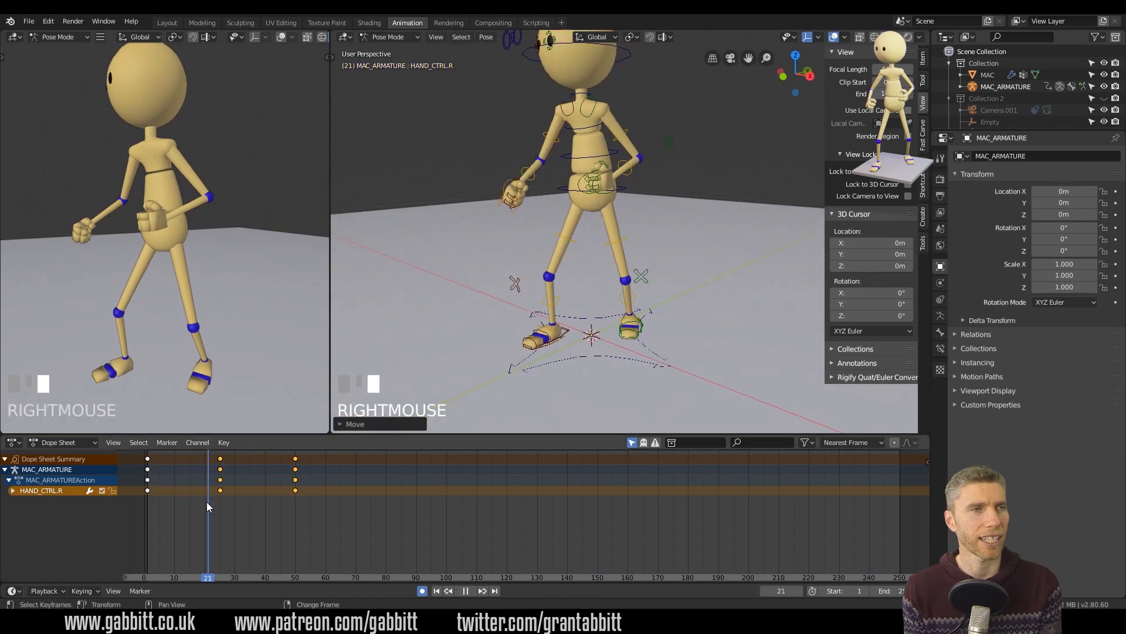
key("ctrl+z")
mouse_move(218, 505)
right_mouse_down()
mouse_move(189, 512)
mouse_move(217, 509)
right_mouse_up()
Rotate the SPINE_MID control at frame 24.
middle_click_drag(651, 197, 617, 213)
scroll(646, 152, "up", 2)
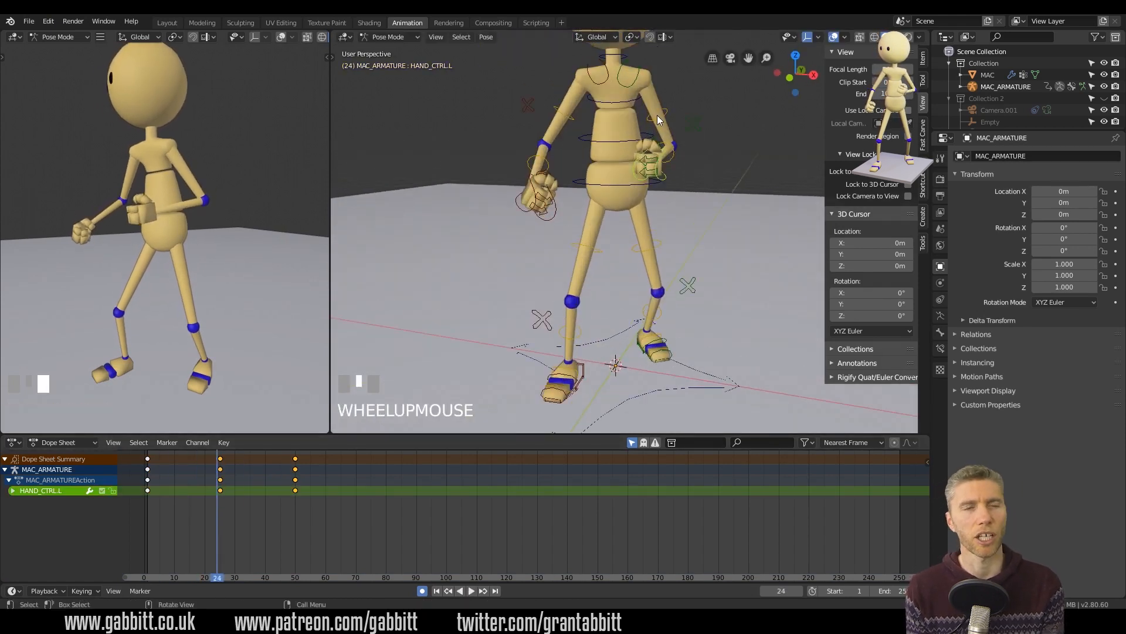
middle_click_drag(657, 115, 707, 108)
left_click(673, 165)
key("r")
left_click(725, 166)
Expand the SPINE_UP channels in the Dope Sheet to inspect the keyframes around frame 25.
scroll(181, 490, "up", 3)
middle_click_drag(181, 491, 306, 488)
left_click(262, 458)
key("g")
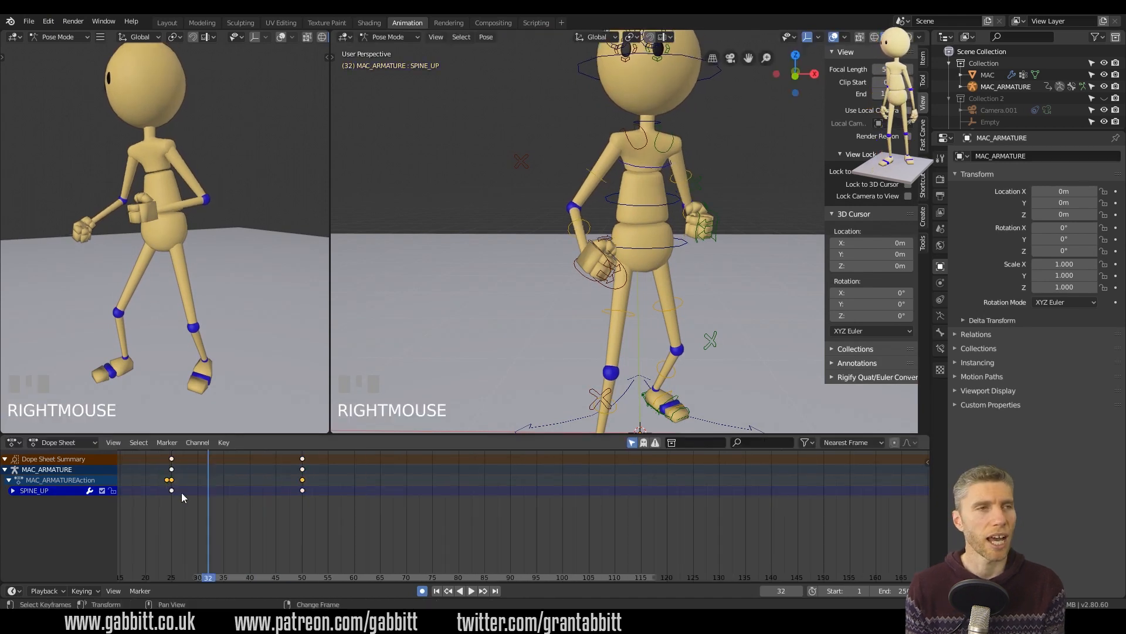
left_click(13, 489)
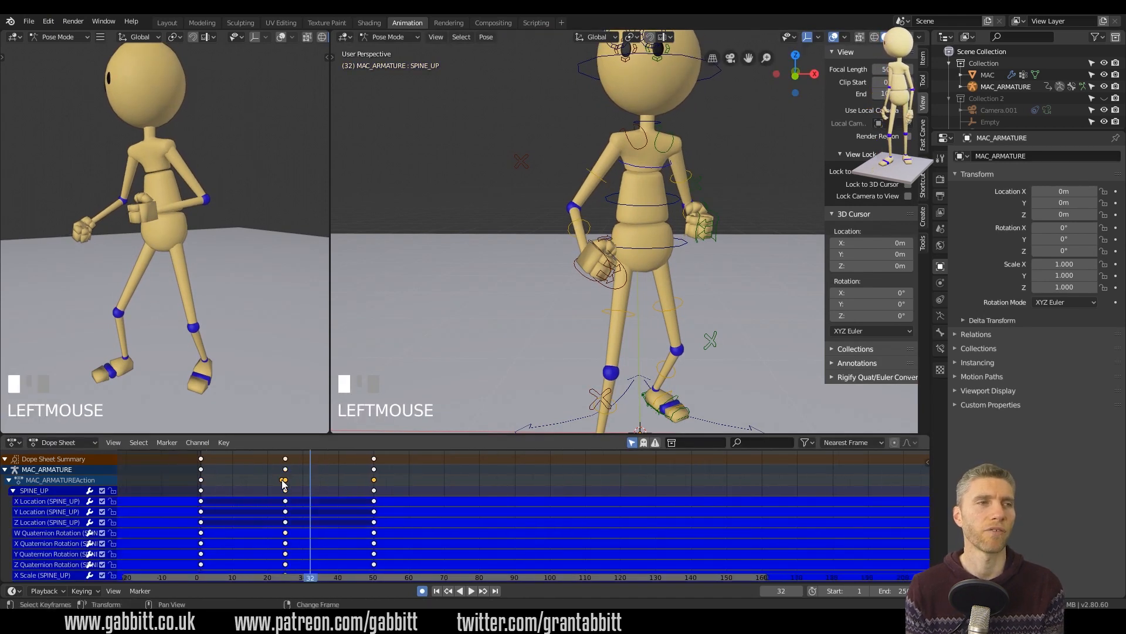
Examine the action's keyframes at frames 24 and 25 against the individual SPINE_UP channels.
right_click(283, 480)
scroll(303, 507, "down", 4)
middle_click_drag(303, 522, 354, 490)
scroll(269, 490, "up", 6)
scroll(354, 491, "up", 4)
left_click(355, 490)
left_click(348, 480)
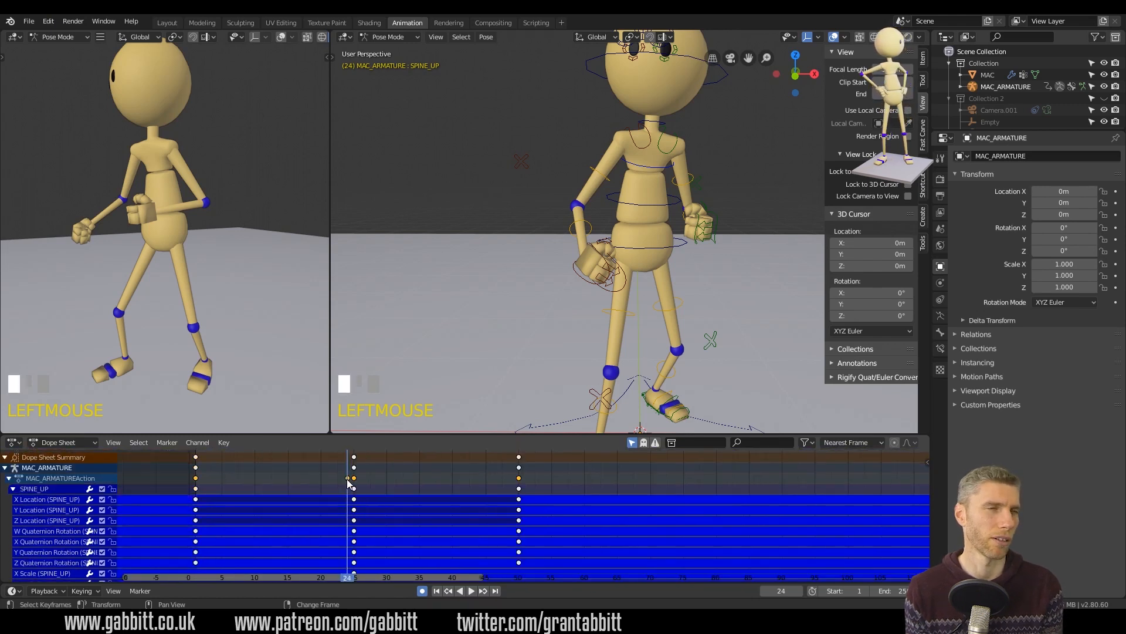
left_click(354, 490)
mouse_move(354, 461)
right_mouse_down()
mouse_move(310, 466)
mouse_move(365, 464)
mouse_move(347, 467)
right_mouse_up()
left_click(382, 479)
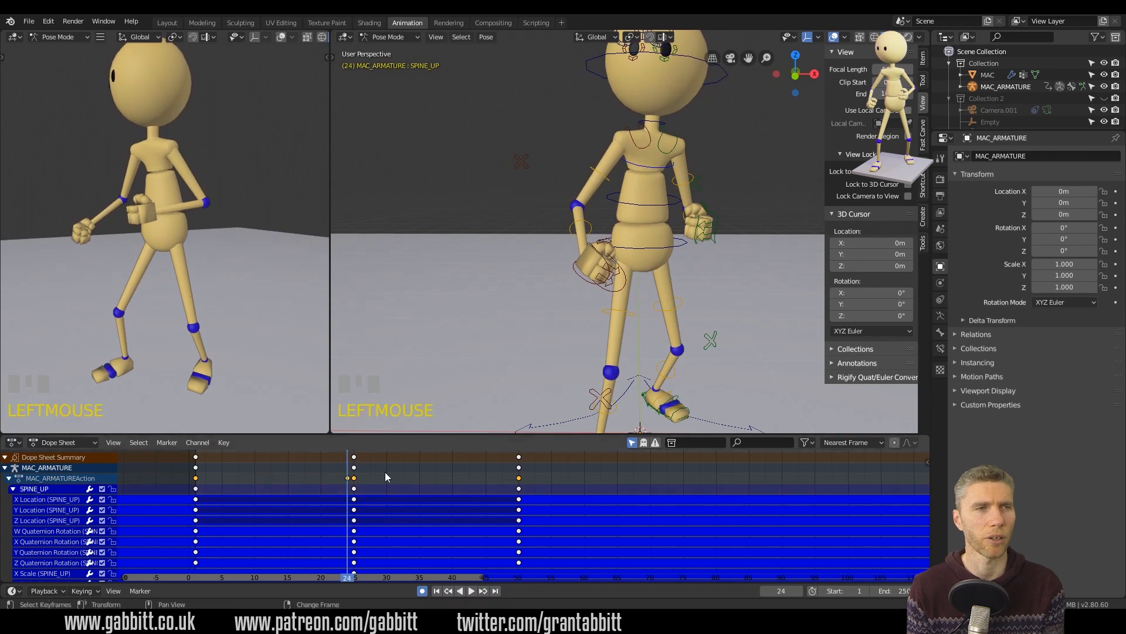
scroll(375, 498, "down", 3)
scroll(378, 499, "up", 11)
middle_click_drag(381, 499, 422, 503)
Switch the Dope Sheet area to the Graph Editor and examine the SPINE_UP and SPINE_MID keyframes around frame 24.
left_click(14, 443)
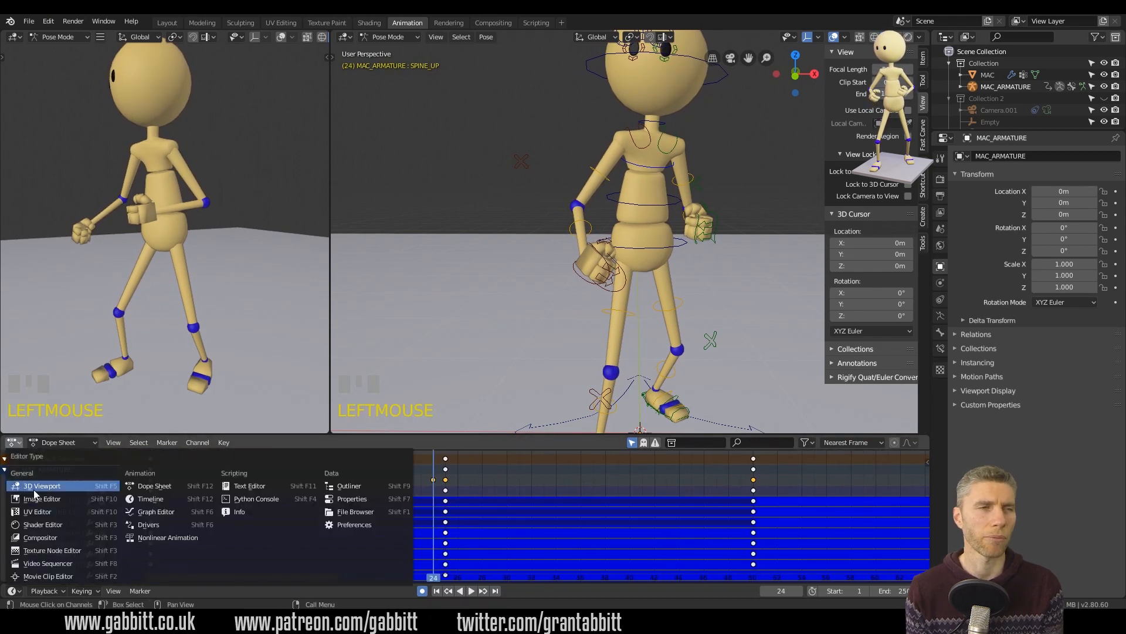
left_click(157, 512)
scroll(302, 527, "up", 17)
middle_click_drag(300, 524, 448, 519)
right_click_drag(423, 510, 399, 509)
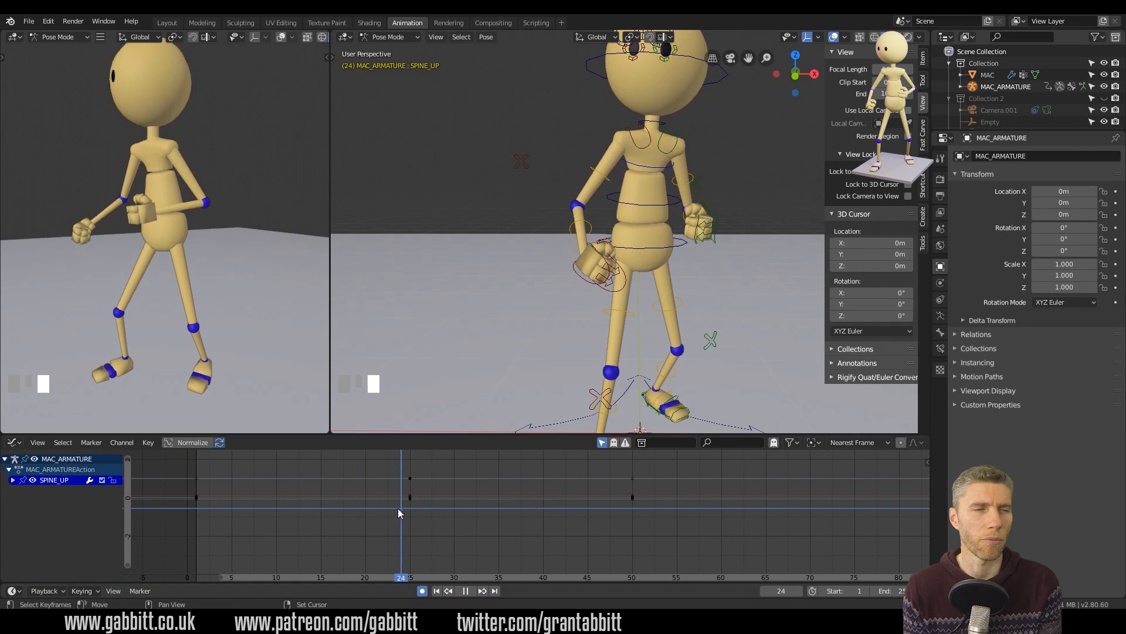
left_click(620, 205)
scroll(422, 505, "up", 10)
left_click(342, 488)
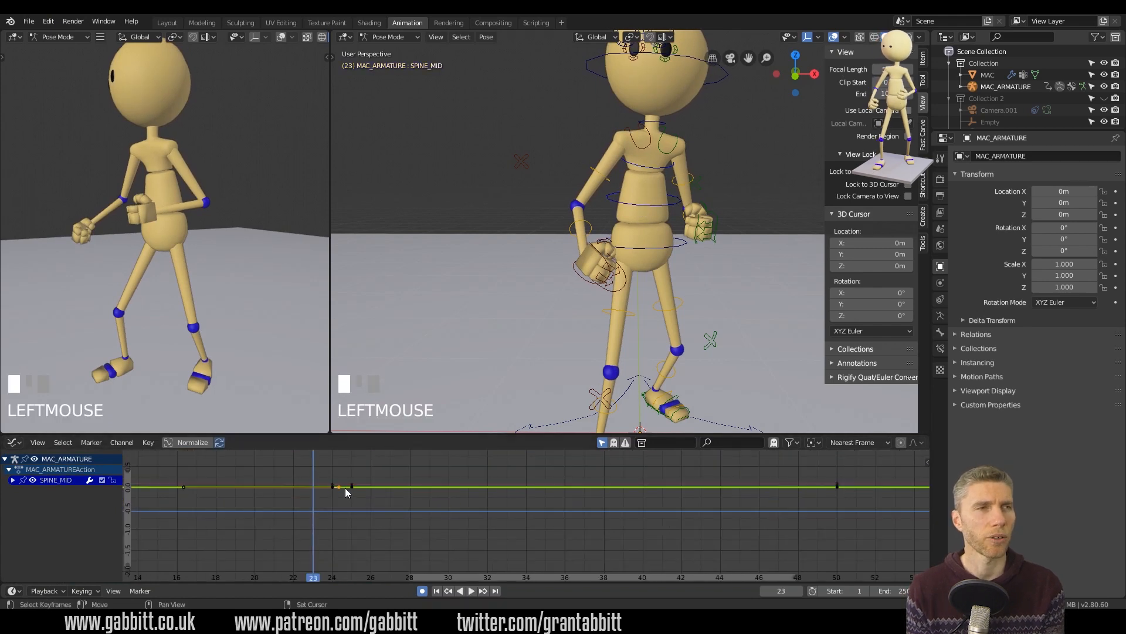
Return to the Dope Sheet and move the stray SPINE_MID keyframe from frame 24 to frame 25.
left_click(14, 443)
left_click(154, 486)
left_click_drag(431, 491, 443, 494)
right_click_drag(469, 515, 416, 533)
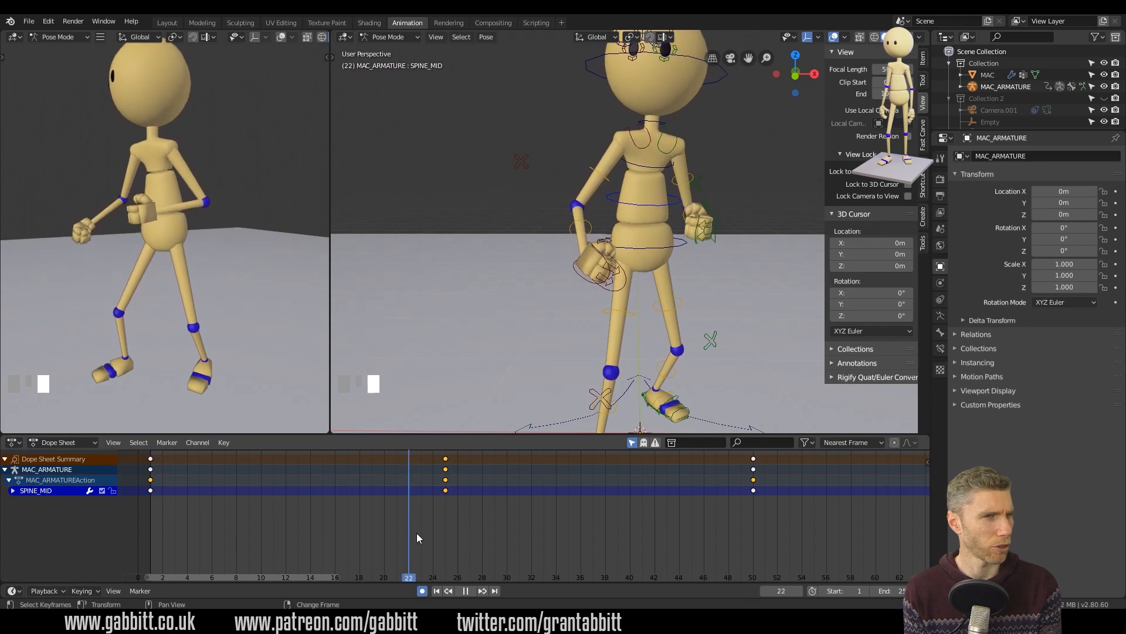
Rotate the left hand control and tilt the head slightly at frame 25.
left_click(509, 233)
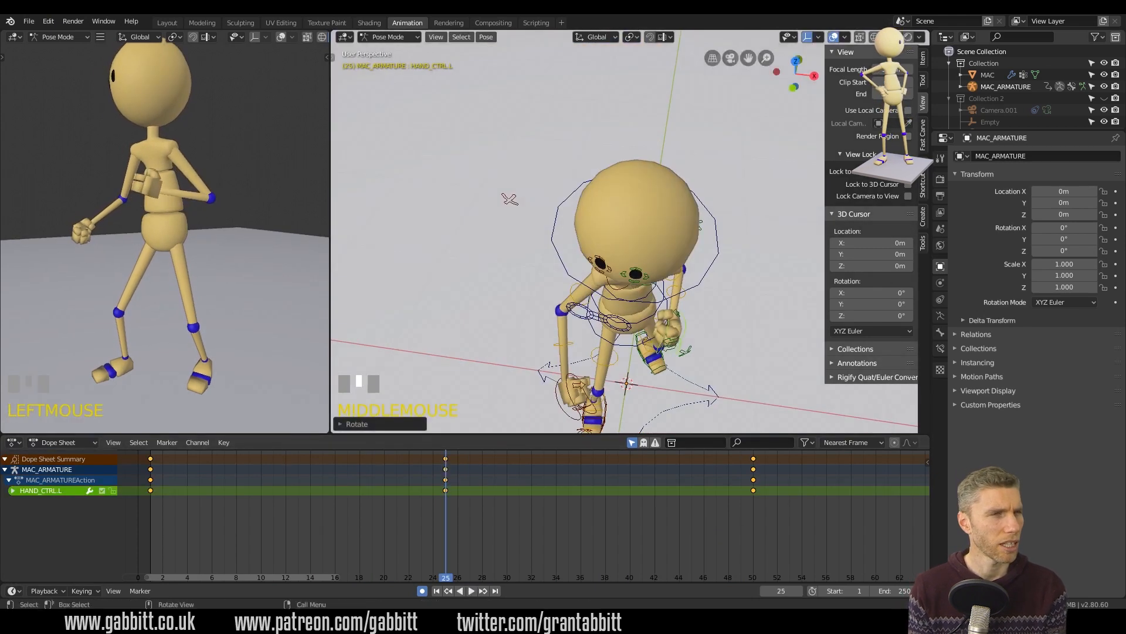
right_click(421, 520)
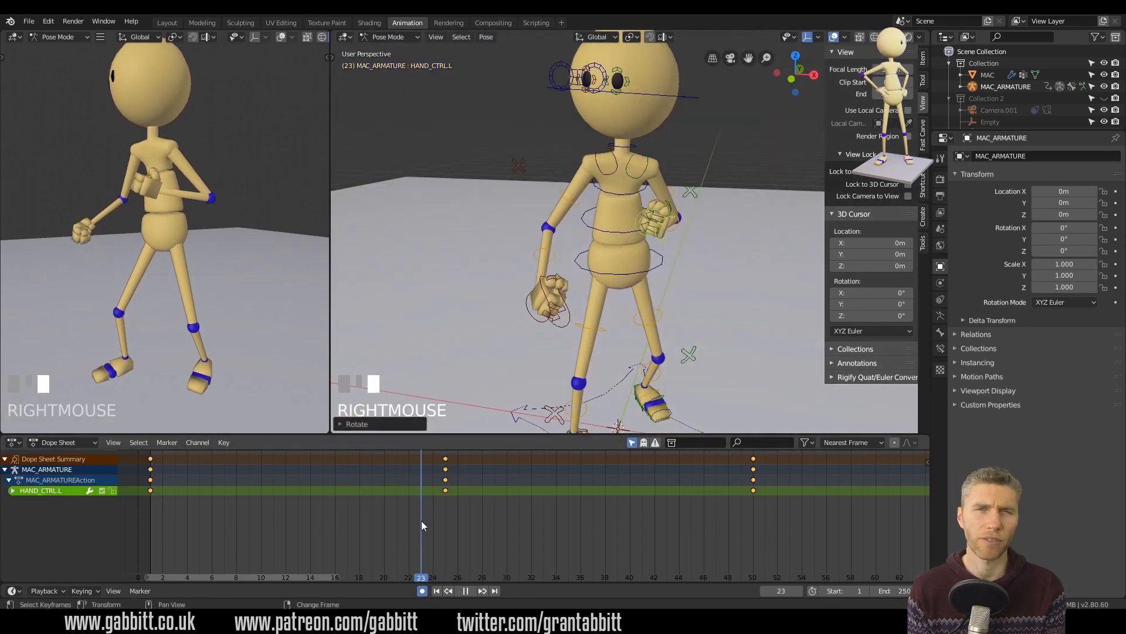
right_click_drag(416, 543, 466, 524)
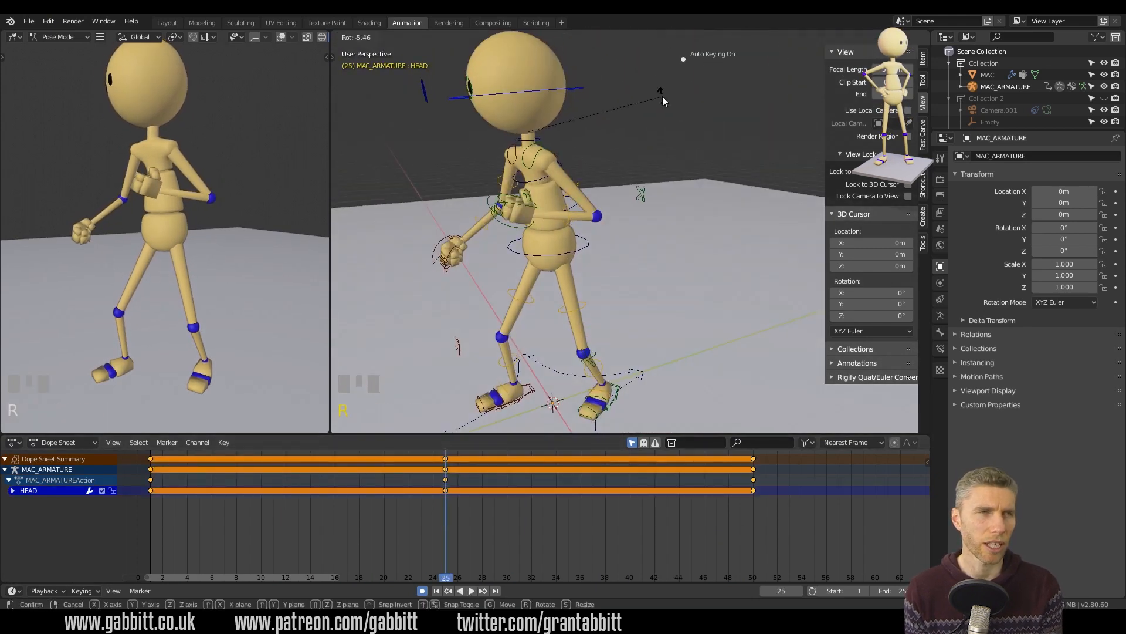
Set the end frame to 50 and play the animation.
right_click_drag(440, 522, 737, 512)
key("space")
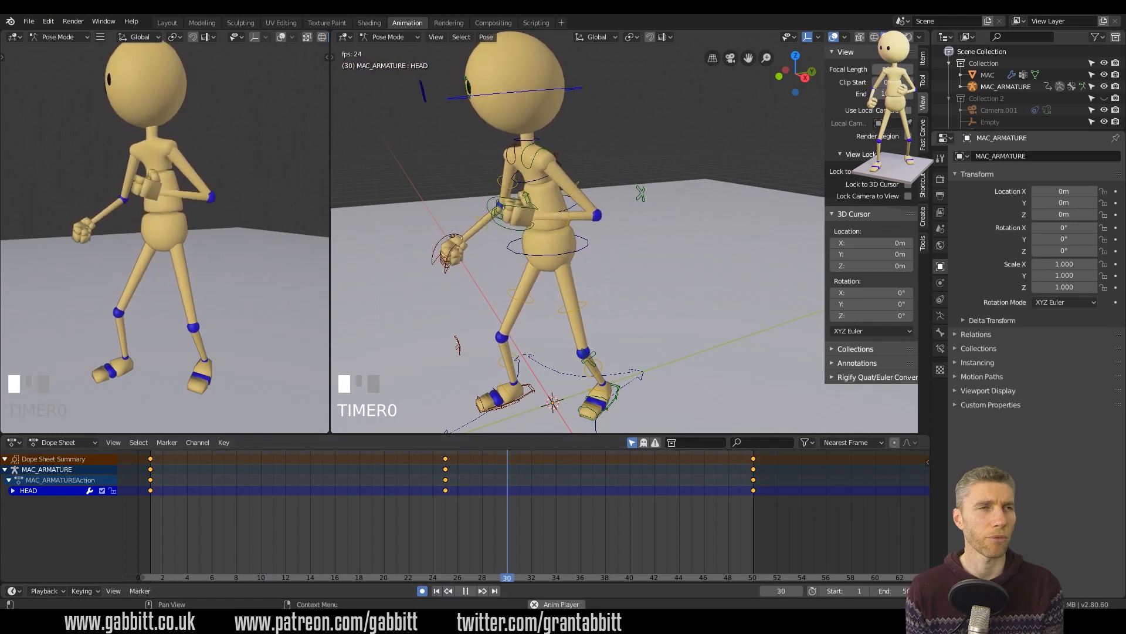
key("space")
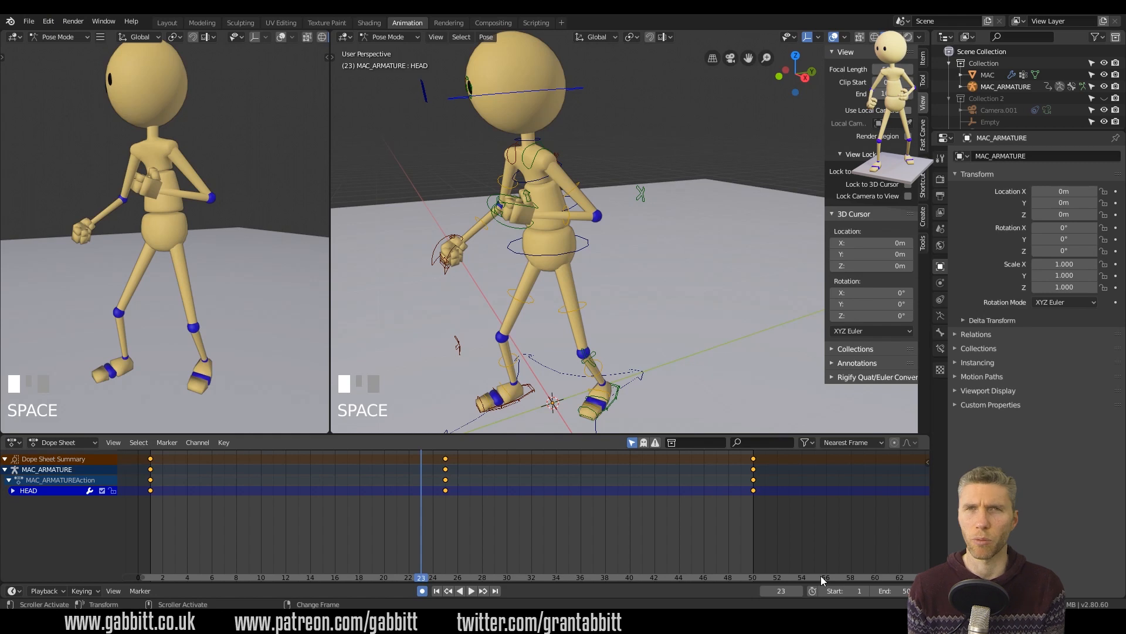
Rotate the left ankle control around its local X axis at frame 25 and play back the foot motion.
middle_click_drag(645, 352, 645, 200, "shift")
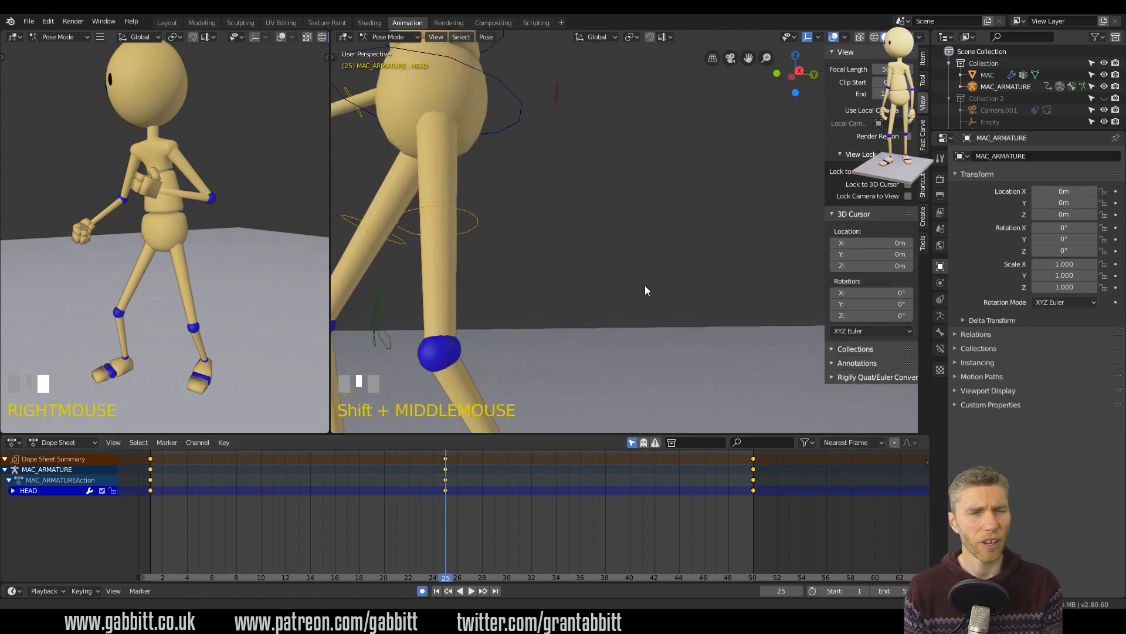
left_click(614, 330)
middle_click_drag(613, 330, 587, 320)
left_click(619, 335)
key("r")
key("x")
key("x")
left_click(610, 299)
mouse_move(445, 528)
right_mouse_down()
mouse_move(455, 513)
mouse_move(427, 522)
right_mouse_up()
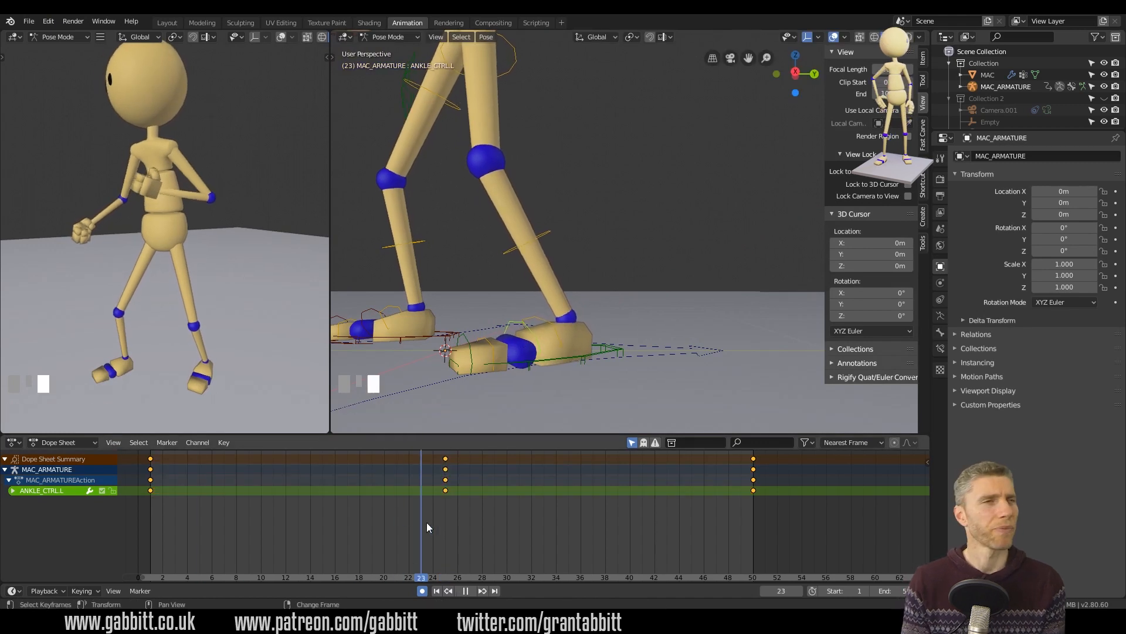
middle_click_drag(438, 351, 534, 344, "shift")
right_click_drag(446, 512, 745, 528)
key("space")
key("space")
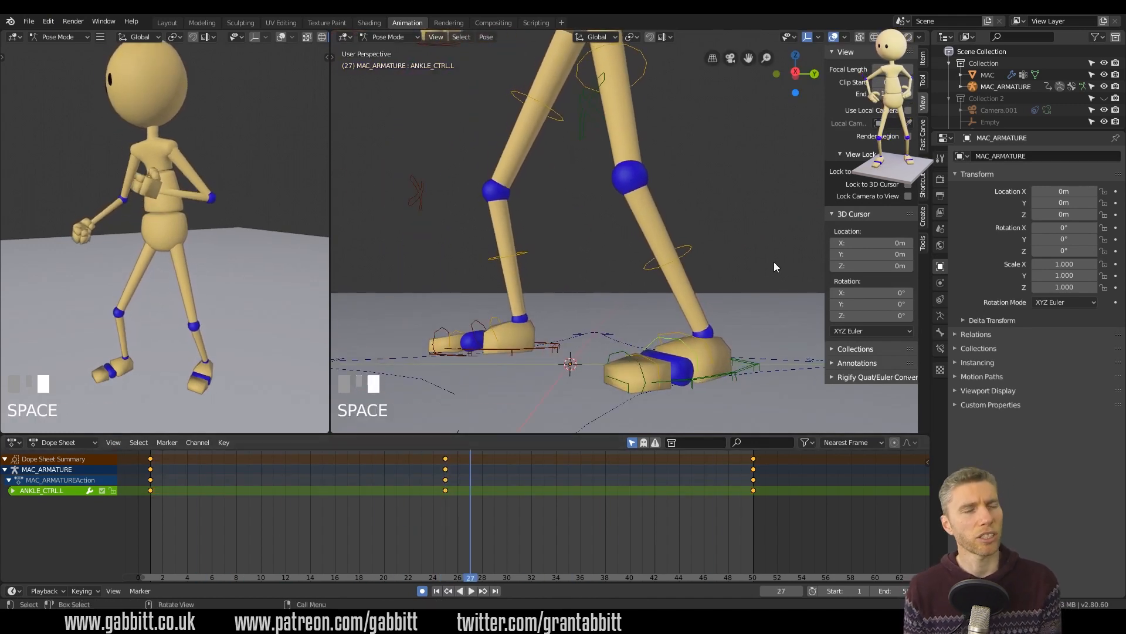
Move the SPINE_LOW control slightly at frame 25 and play back the animation.
middle_click_drag(647, 49, 755, 168, "shift")
right_click(445, 505)
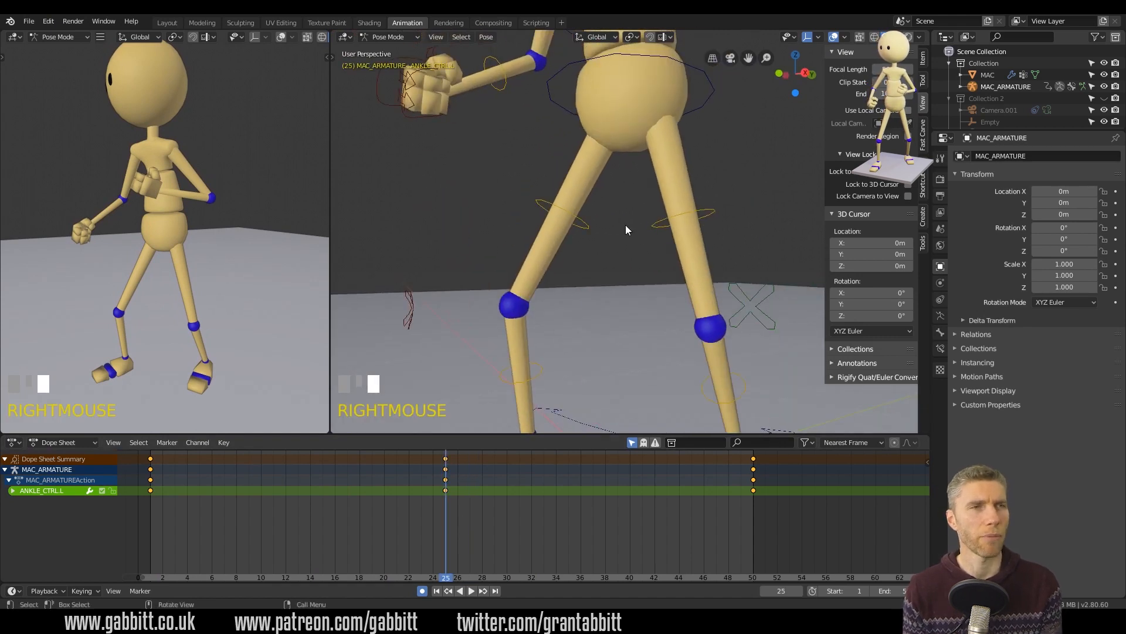
middle_click_drag(625, 226, 602, 249)
left_click(603, 104)
key("g")
left_click(603, 111)
key("space")
scroll(522, 509, "down", 5)
key("space")
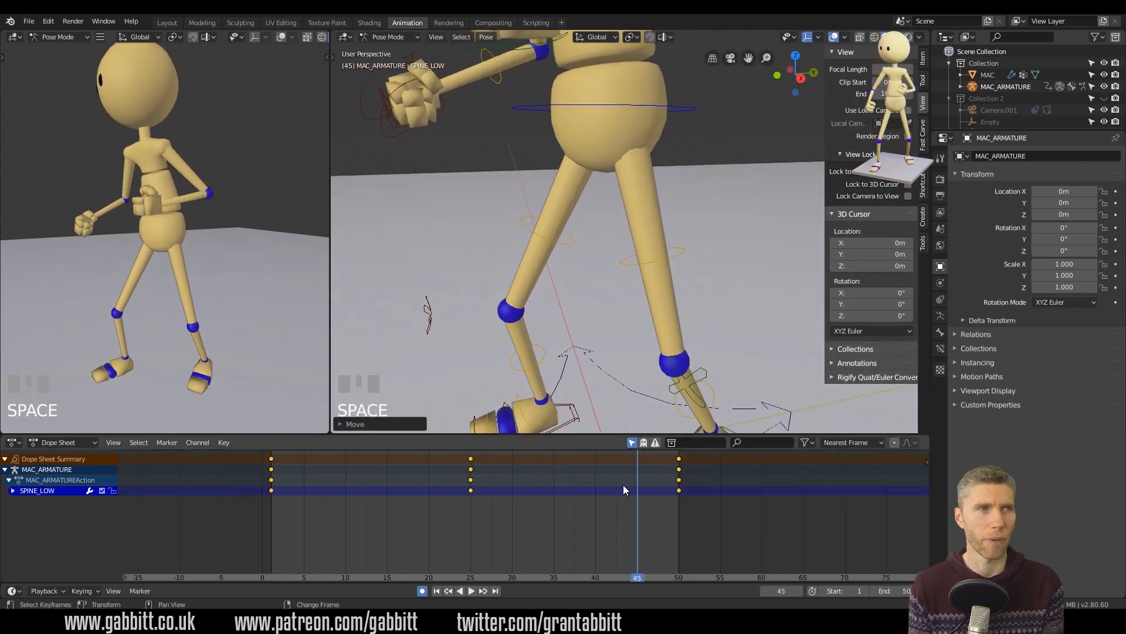
Try to scale the keyframe timing from frame 1, then undo the scaling.
key("a")
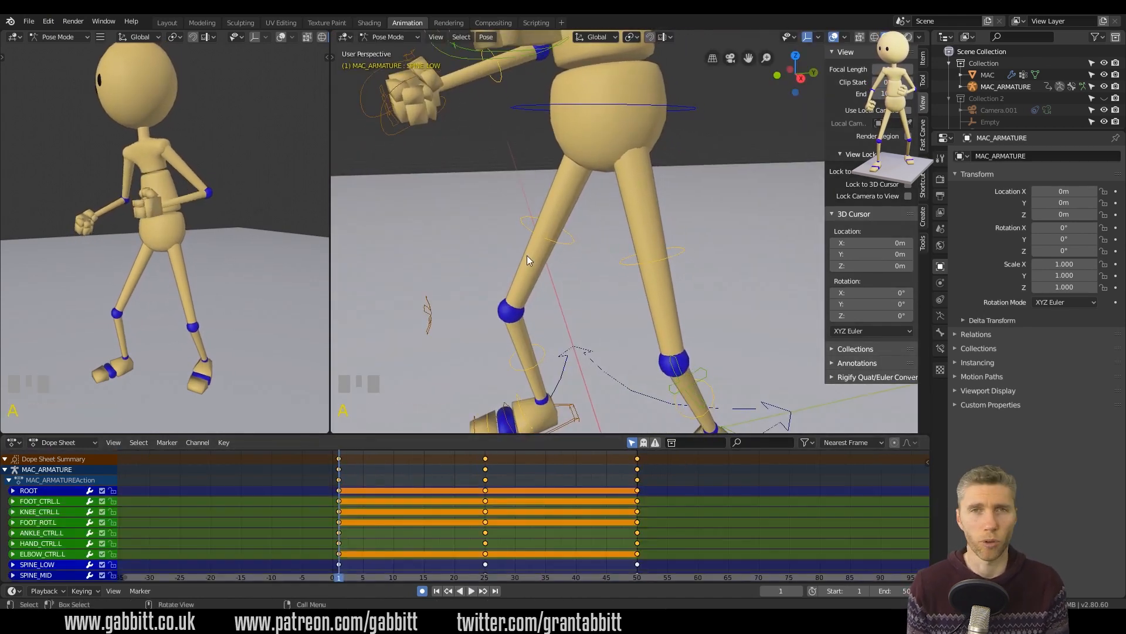
key("s")
right_click(584, 459)
key("s")
left_click(615, 472)
scroll(534, 581, "down", 8)
left_click(557, 522)
scroll(642, 220, "down", 7)
middle_click_drag(642, 220, 647, 194)
left_click(648, 190)
left_click(504, 459)
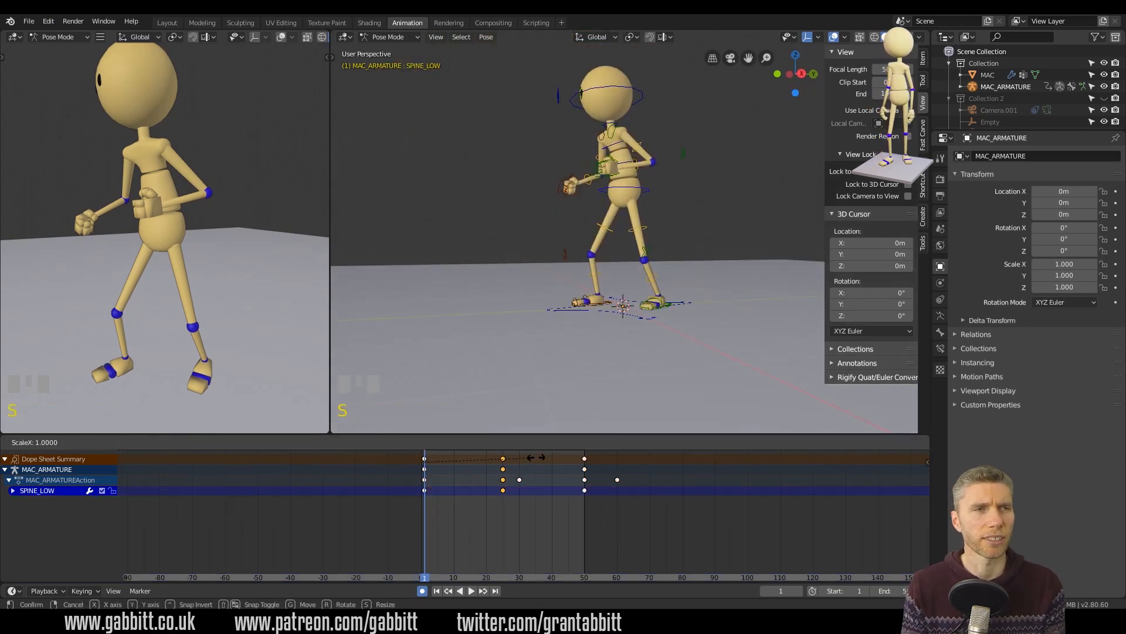
key("Escape")
key("ctrl+z")
Scale all controls' keyframes so the poses fall on frames 1, 30 and 60, set the end frame to 60 and play back.
key("a")
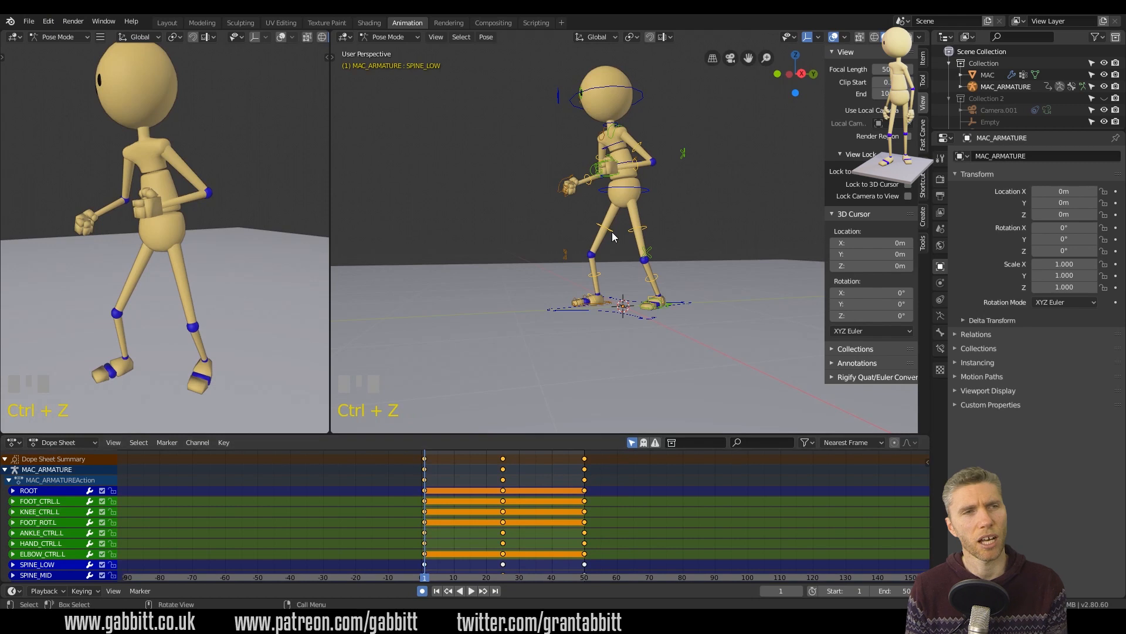
key("space")
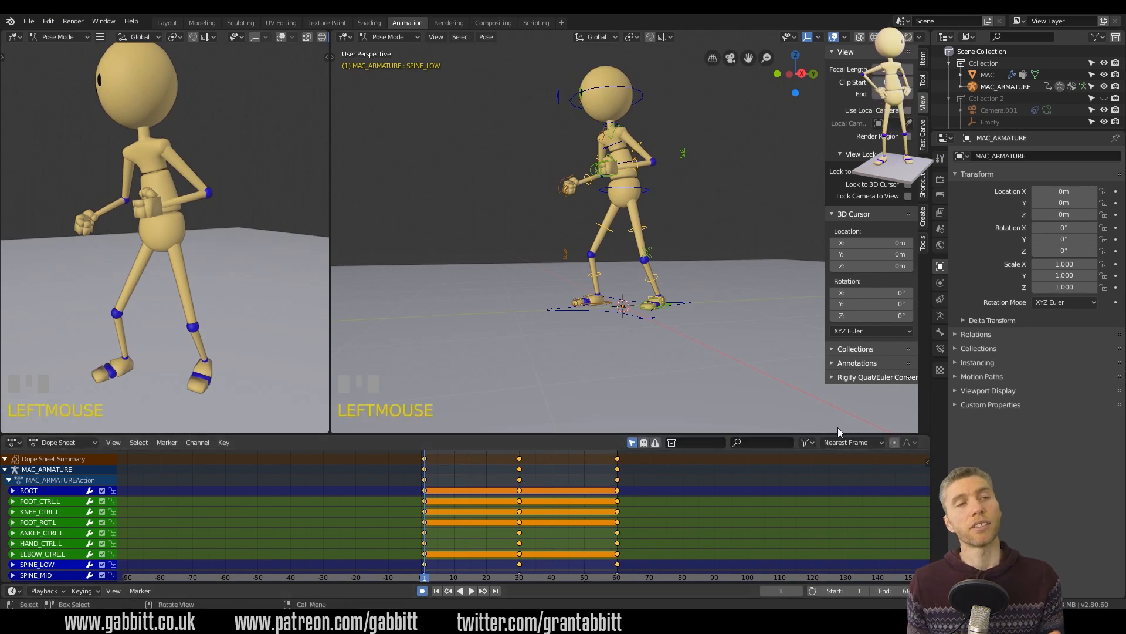
middle_click_drag(646, 220, 590, 233)
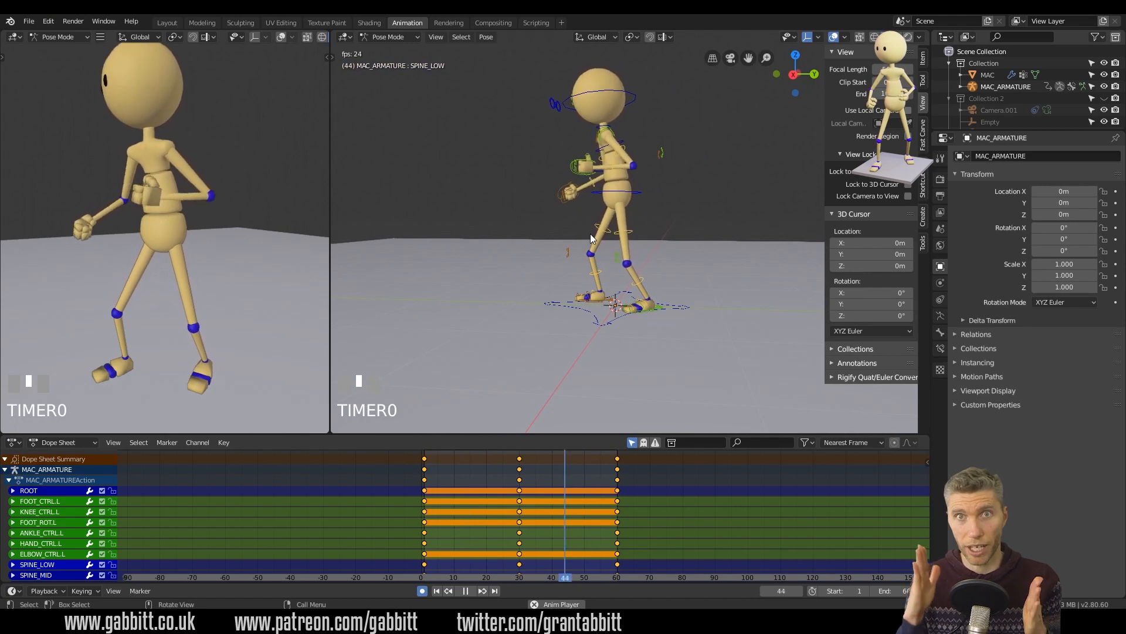
scroll(630, 181, "up", 4)
middle_click_drag(589, 235, 611, 282)
scroll(610, 281, "up", 4)
key("space")
Go to frame 30 and compare the torso and left hand pose with the neighbouring keyframed poses.
left_click(519, 577)
middle_click_drag(528, 282, 593, 264)
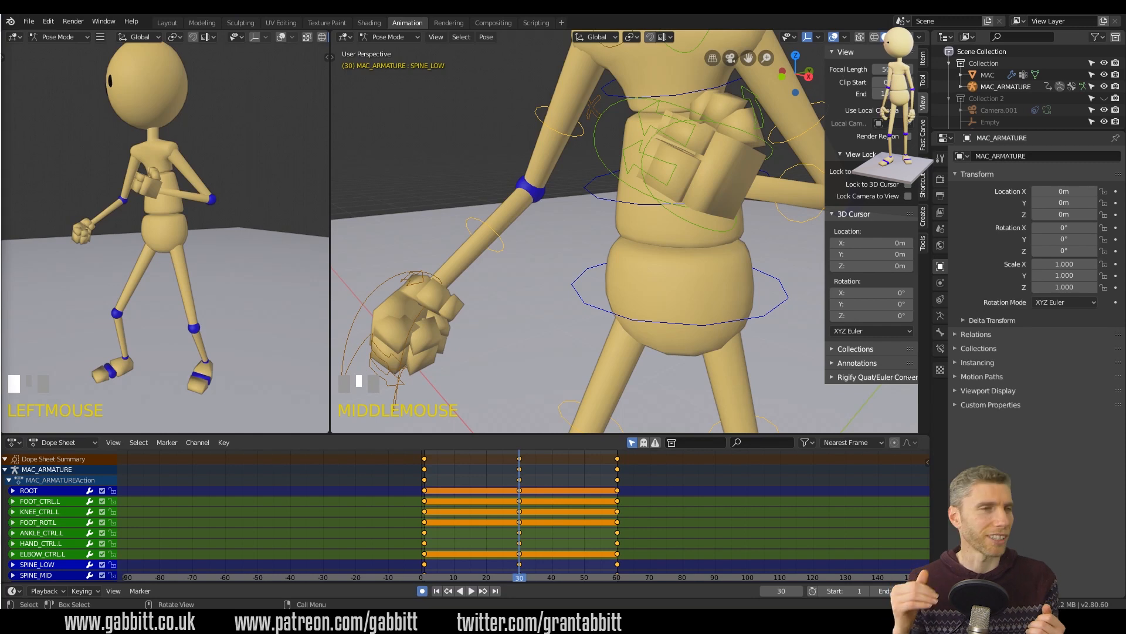
left_click(556, 487)
key("Down")
key("Up")
middle_click_drag(675, 202, 707, 203)
key("Down")
key("Up")
middle_click_drag(590, 178, 599, 179)
key("Down")
key("Up")
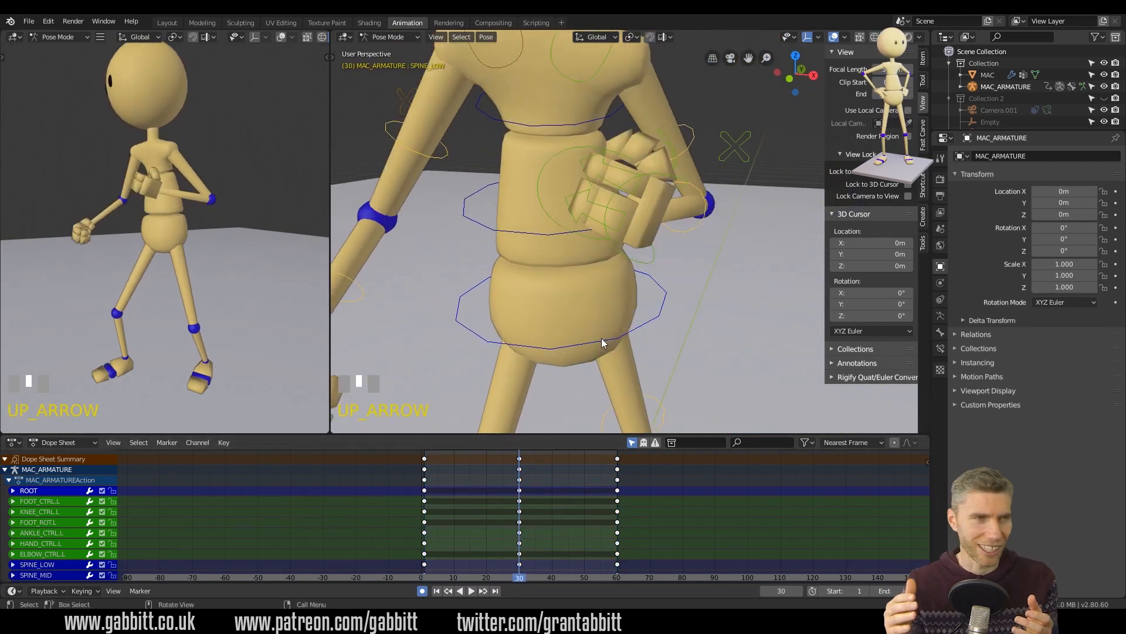
Move the left hand control slightly downward at frame 30 and review the animation playback.
left_click(623, 212)
key("g")
left_click(618, 242)
key("Up")
key("Down")
key("space")
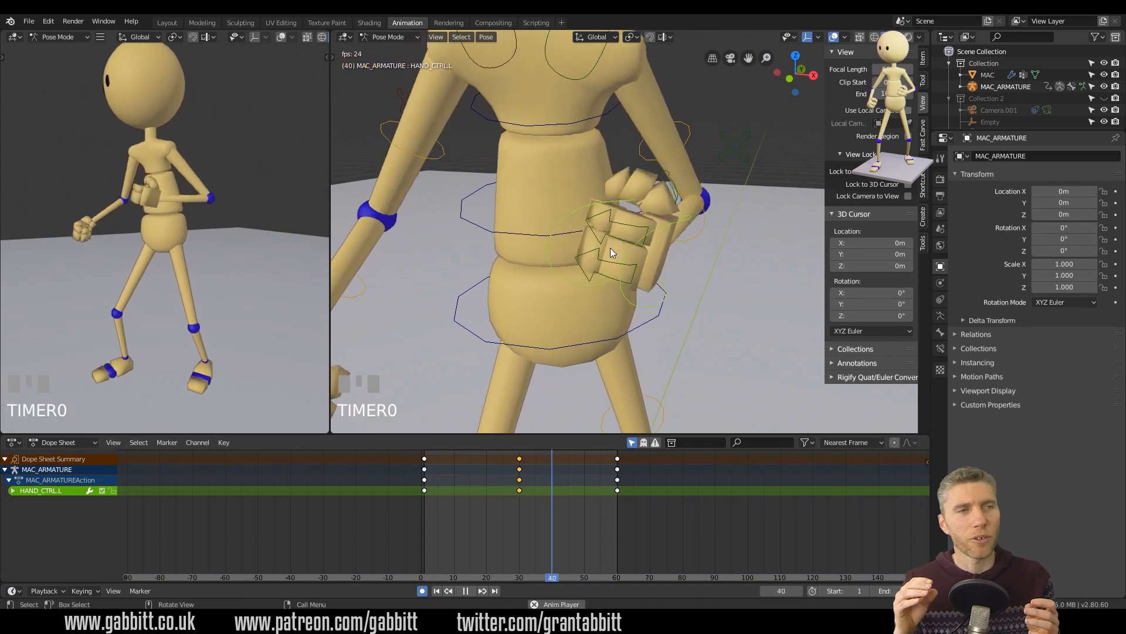
scroll(132, 232, "down", 5)
middle_click_drag(133, 232, 203, 256)
middle_click_drag(537, 339, 595, 330)
scroll(605, 349, "down", 5)
middle_click_drag(669, 282, 575, 255)
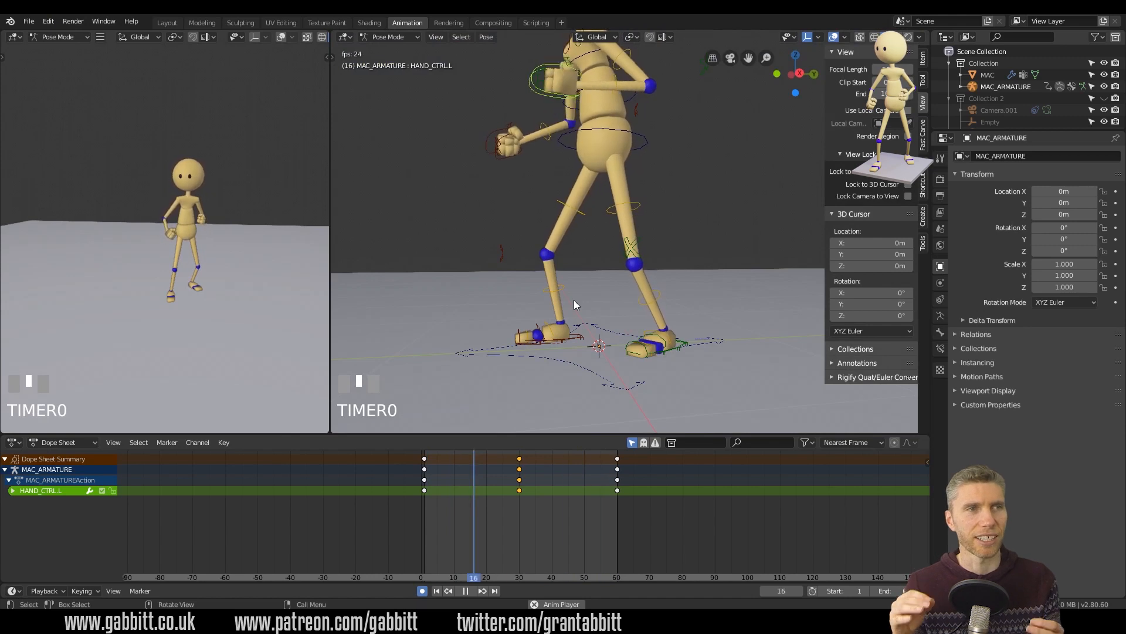
key("space")
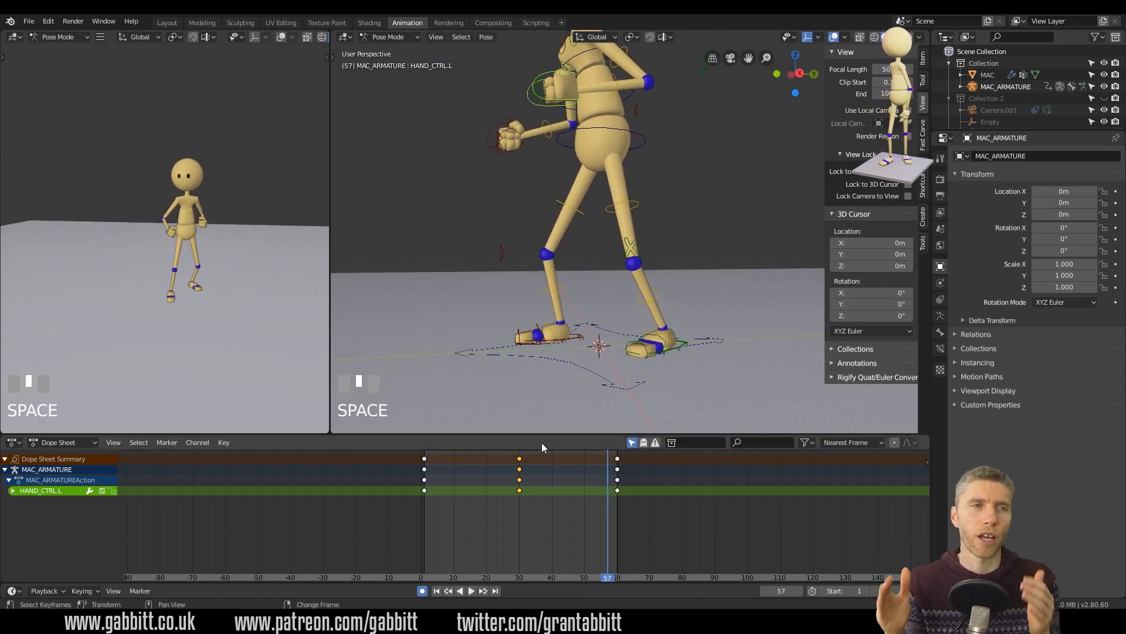
Move the SPINE_LOW control slightly at frame 18 and play back the animation.
right_click(505, 508)
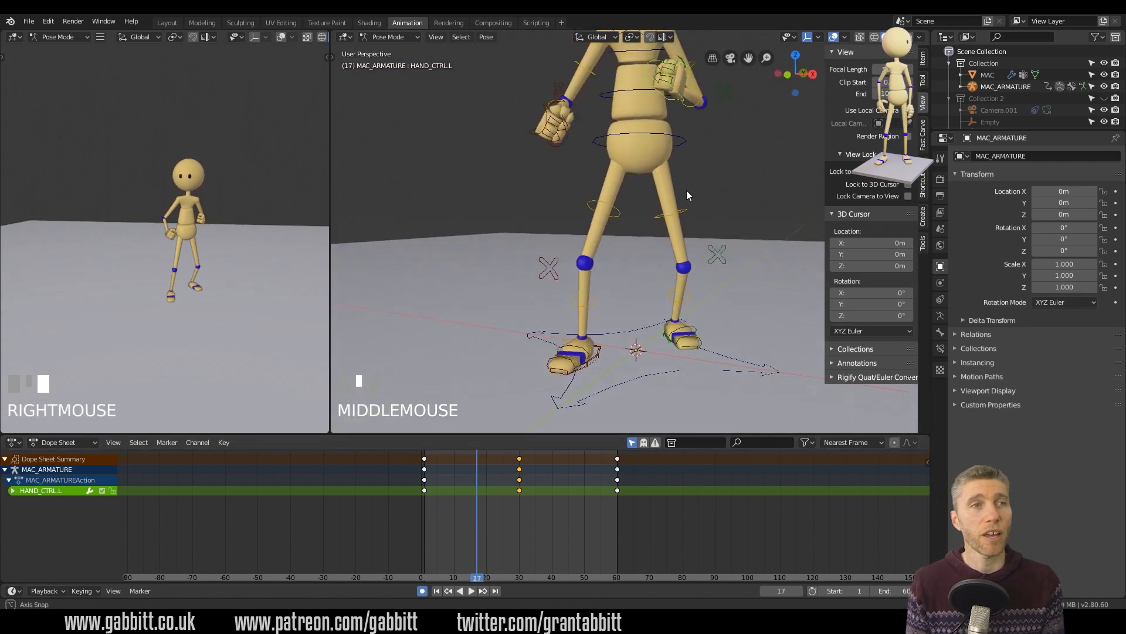
left_click(445, 548)
right_click_drag(499, 533, 480, 531)
key("g")
left_click(703, 188)
key("space")
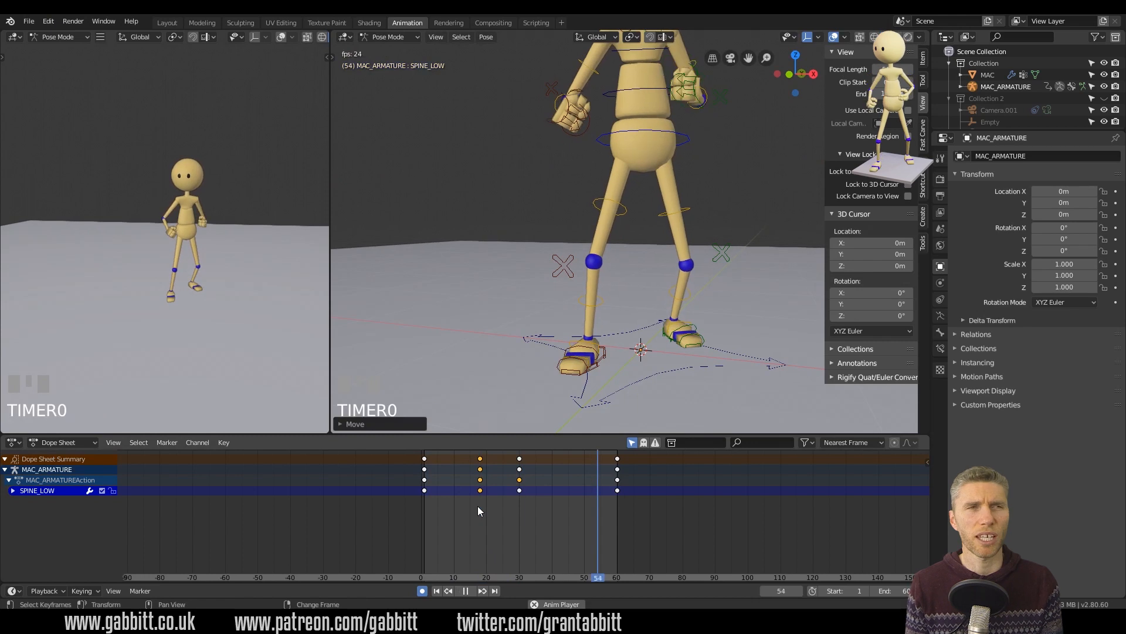
Try to move the SPINE_LOW control at frame 42.
right_click(559, 513)
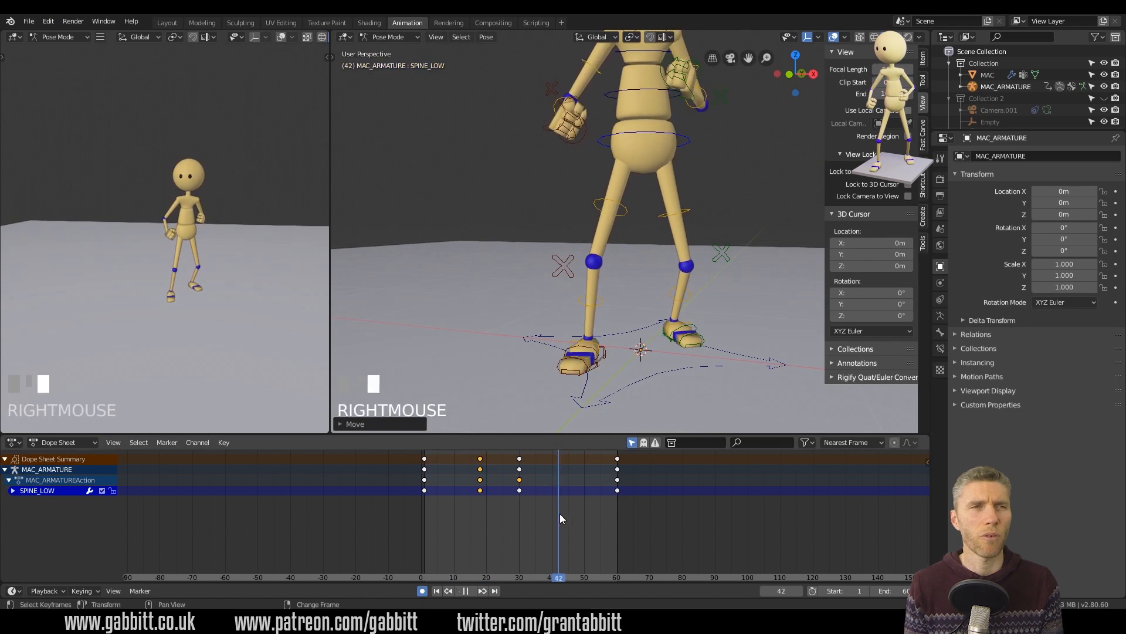
key("g")
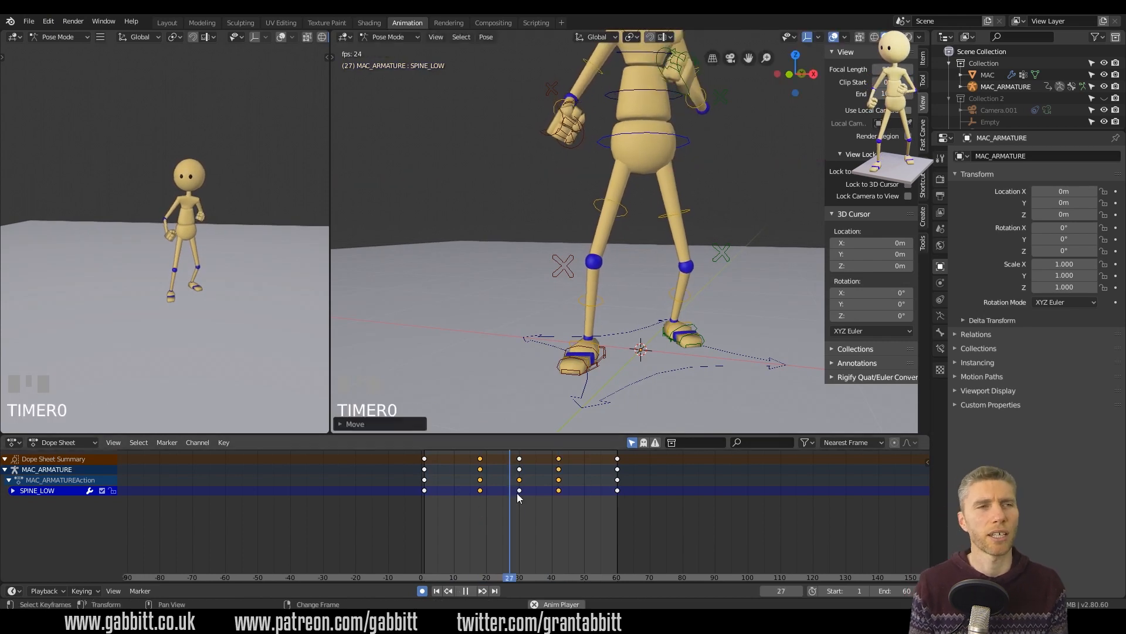
key("ctrl+z")
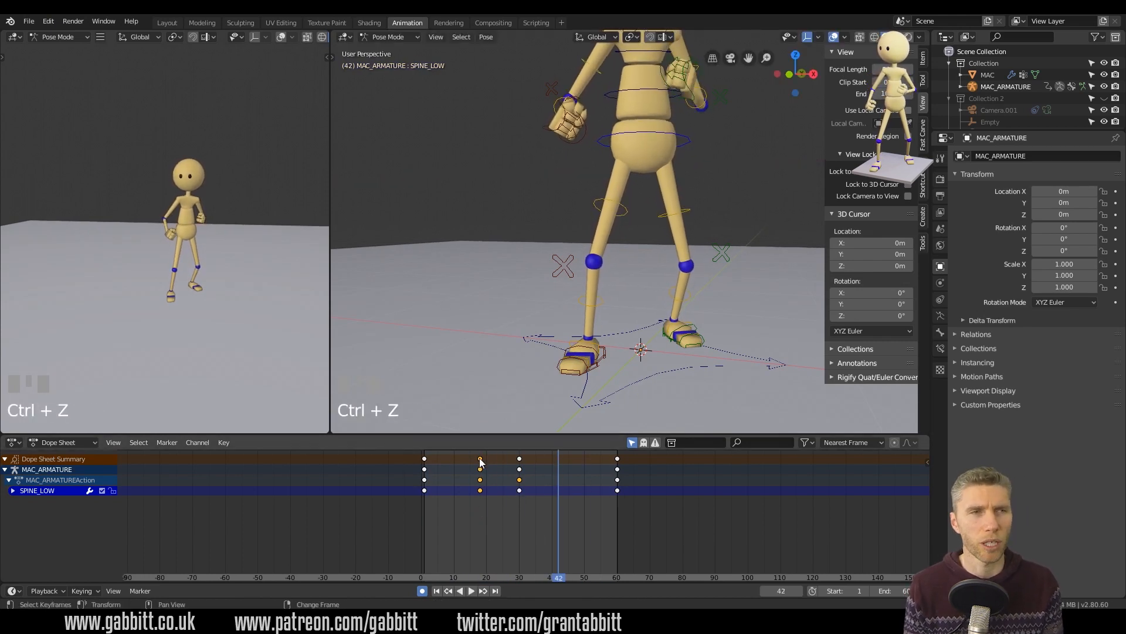
Try shifting the SPINE_LOW in-between keyframe to about frame 16 and copying it to about frame 45, then undo the in-between keys.
left_click_drag(480, 462, 473, 462)
key("shift+d")
left_click(551, 491)
key("space")
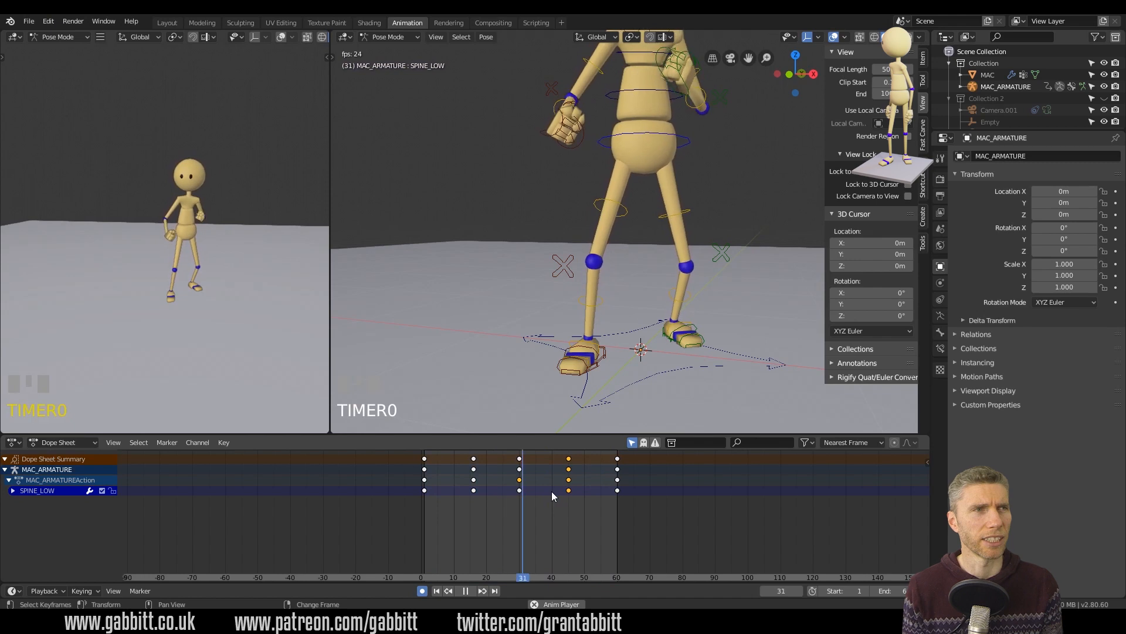
key("ctrl+z")
key("ctrl+z")
key("ctrl+z")
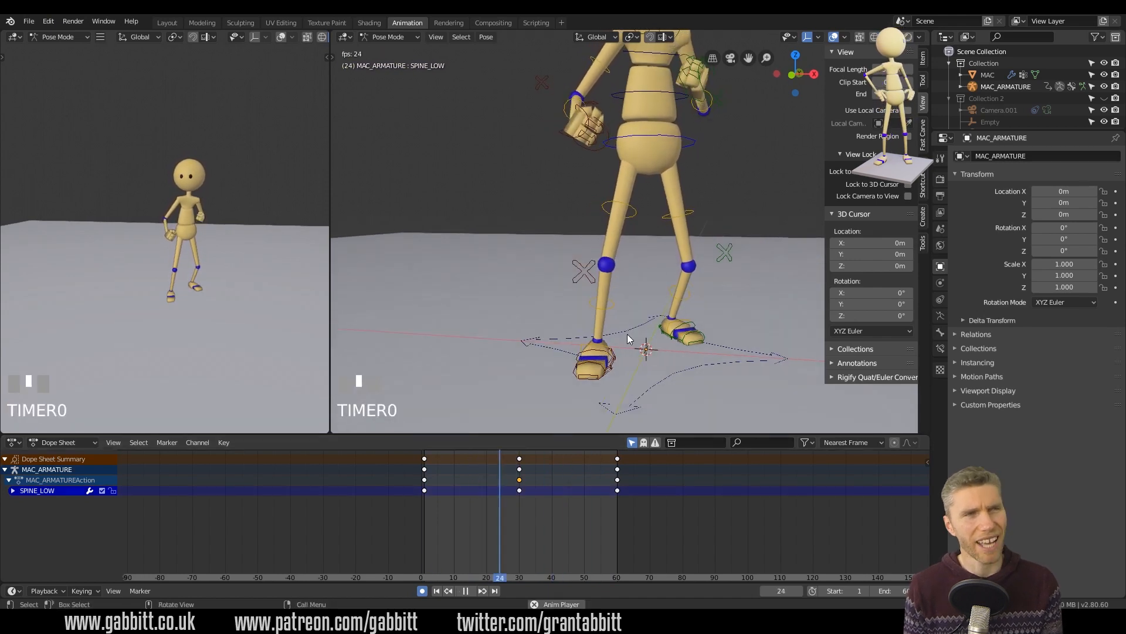
Try copying the SPINE_LOW keyframe at frame 1 to frame 100.
key("shift+d")
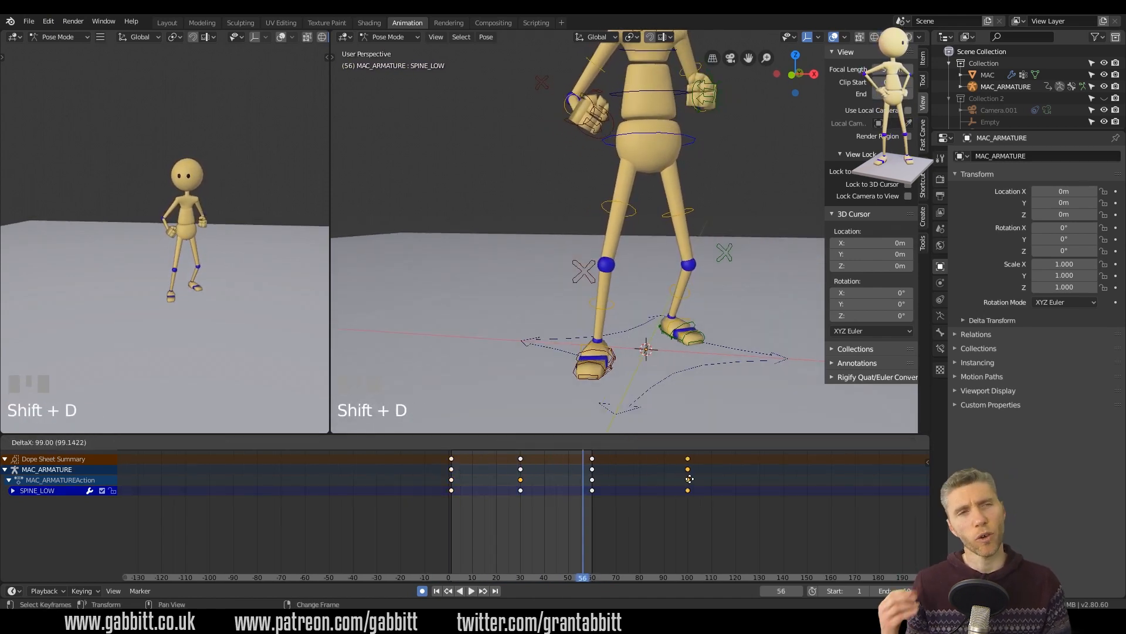
left_click(690, 479)
left_click(594, 462)
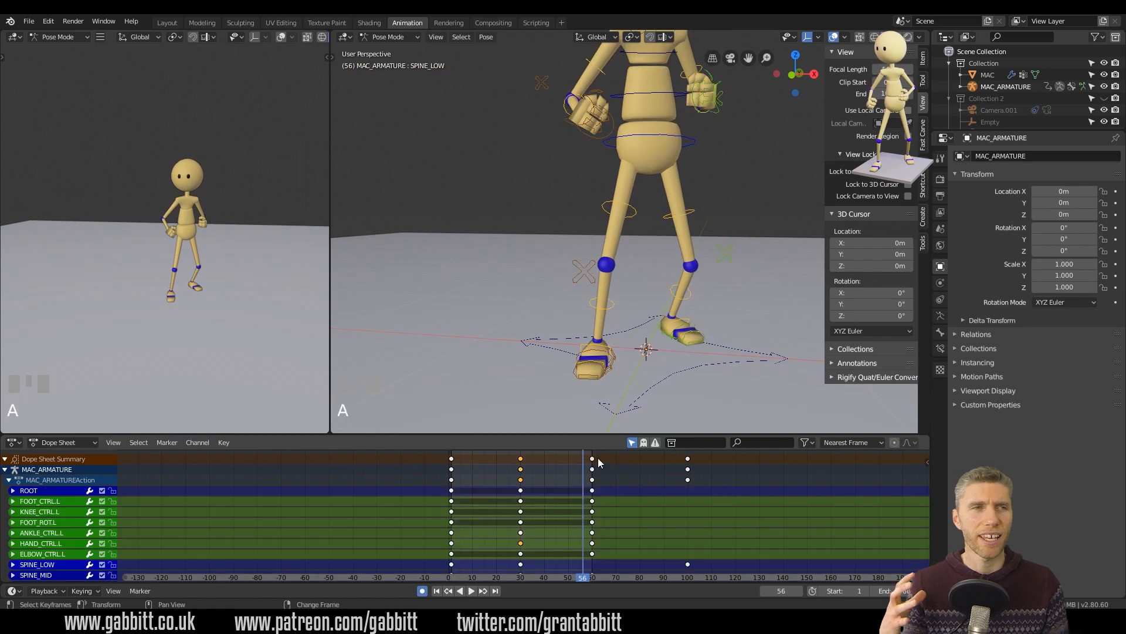
key("ctrl+z")
right_click(551, 461)
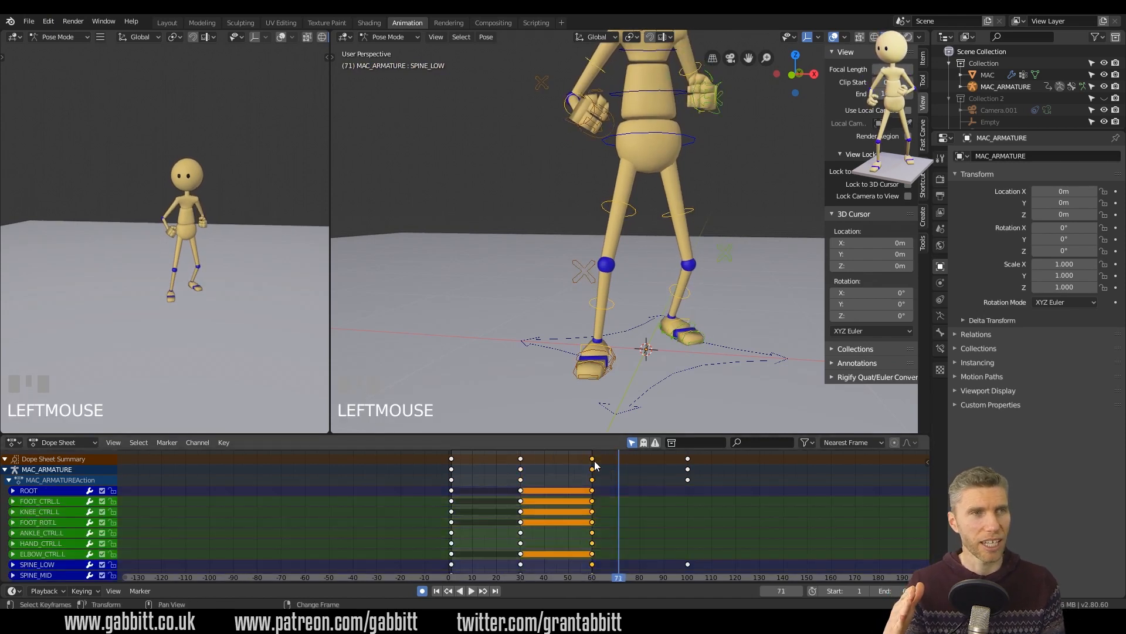
right_click(568, 487)
right_click_drag(579, 486, 582, 486)
left_click(688, 460)
key("g")
right_click(740, 457)
key("a")
key("a")
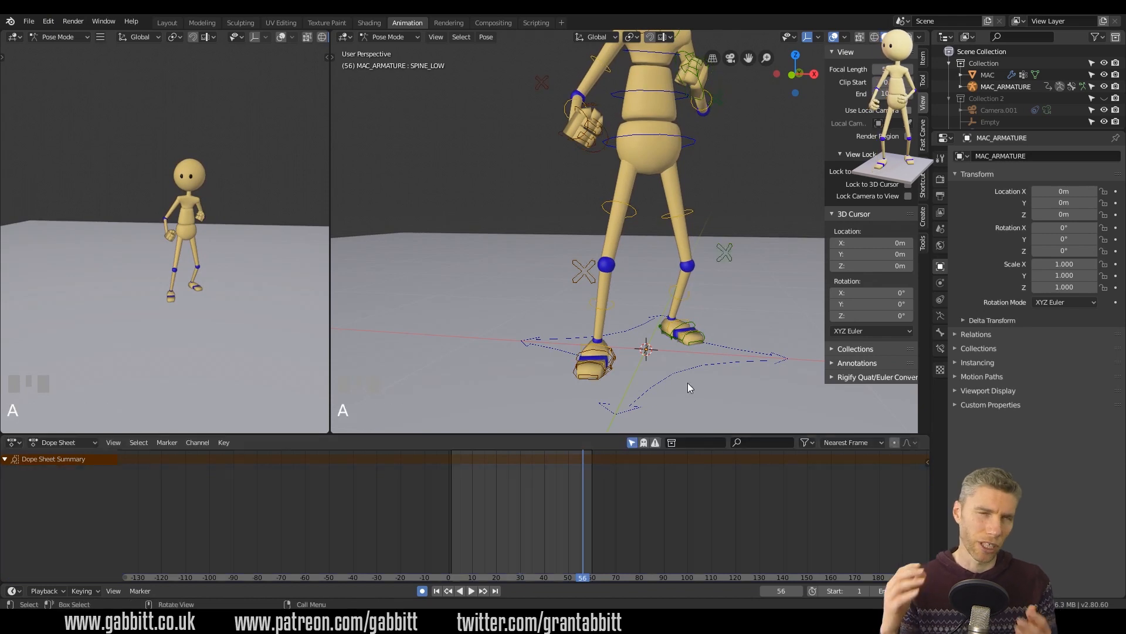
Move all controls' frame 60 keyframes to frame 120, keeping the middle pose at frame 30.
key("a")
left_click(453, 459)
left_click(689, 460)
key("g")
left_click(737, 459)
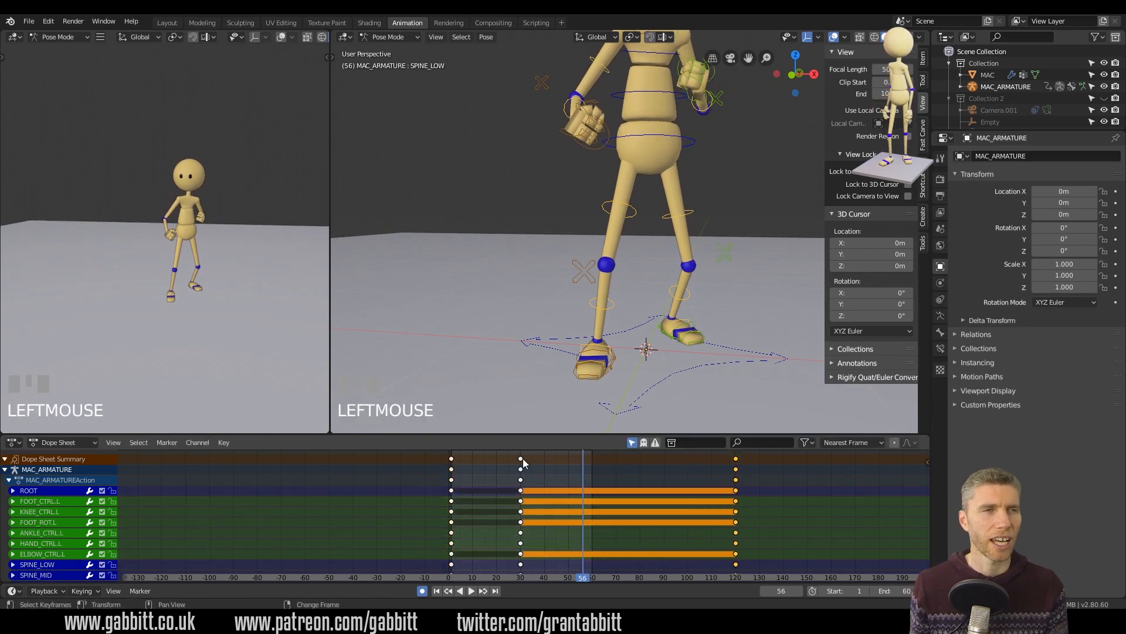
left_click(521, 459)
key("g")
left_click(525, 457)
Rotate the right thumb control THUMB_LOW.R at frame 60 as part of an opened hand pose.
right_click(593, 463)
middle_click_drag(591, 352, 530, 191)
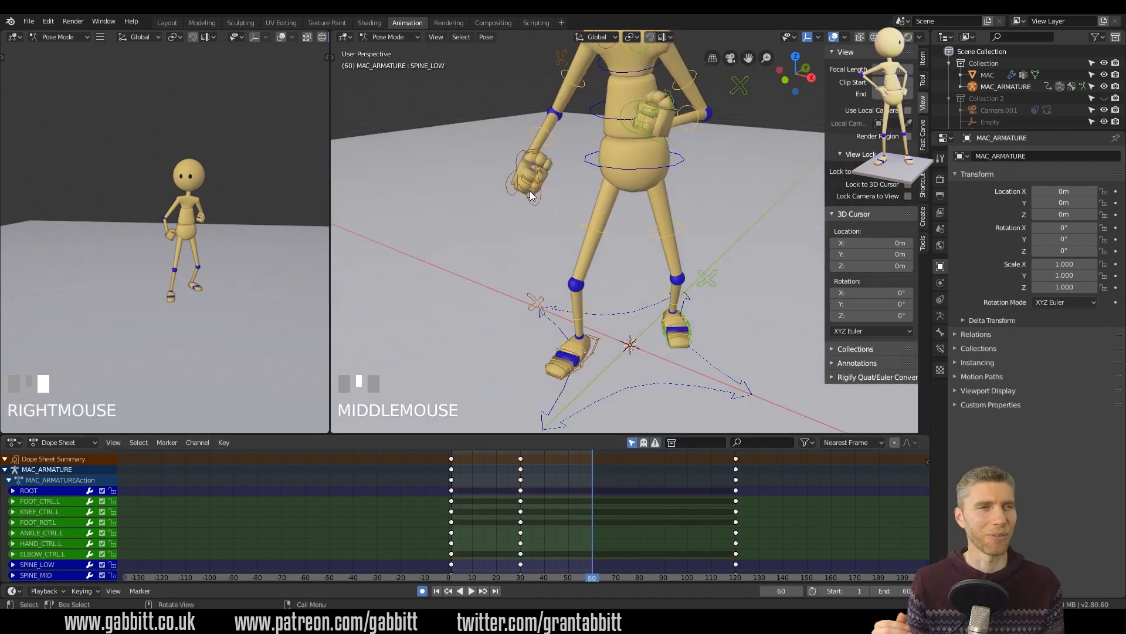
left_click(530, 192)
key("r")
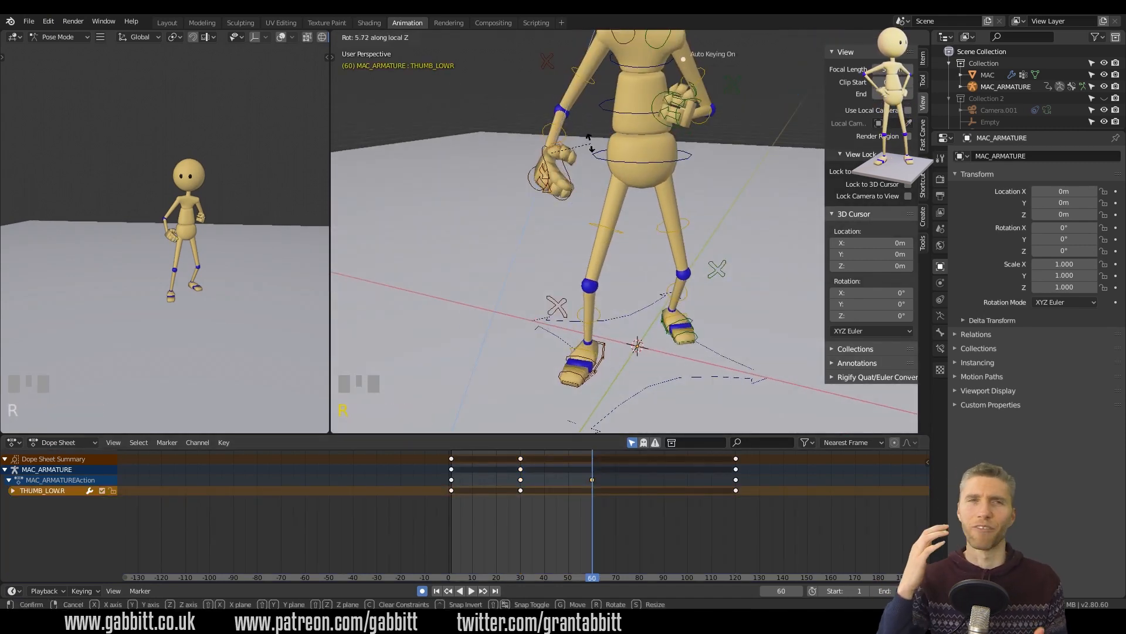
left_click(568, 204)
Copy a THUMB_LOW.R keyframe to frame 90 and play the animation with the end frame set to 120.
left_click(670, 465)
right_click_drag(594, 463, 684, 470)
key("space")
key("space")
key("space")
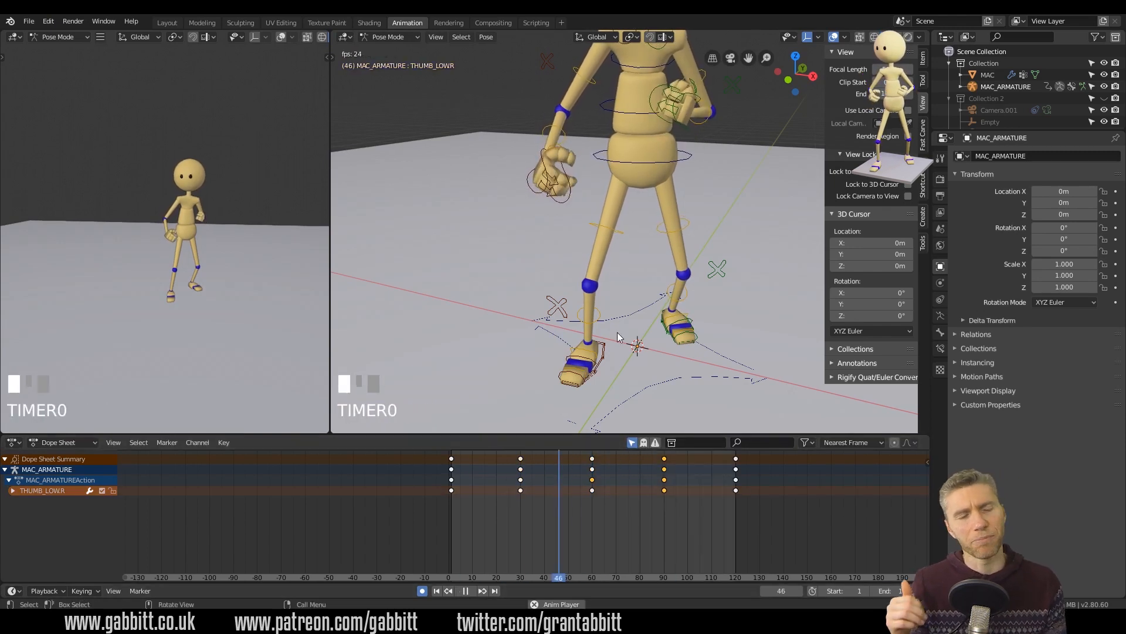
Copy the THUMB_LOW.R keyframe at frame 30 to about frames 50 and 70 and play back the hand motion.
key("space")
left_click(520, 459)
key("shift+d")
left_click(568, 461)
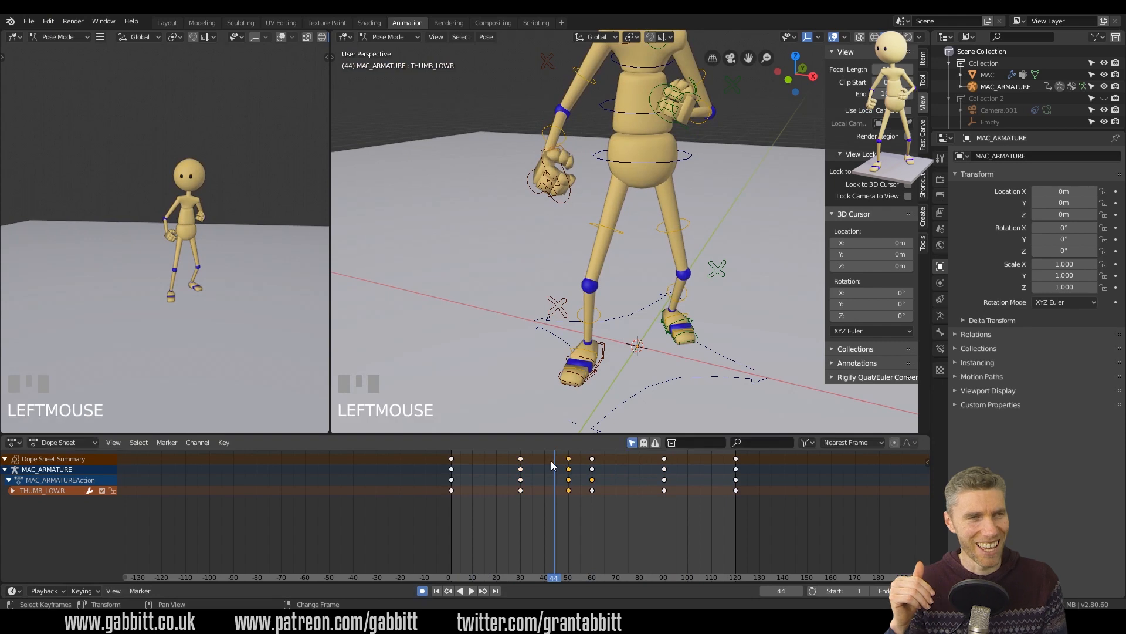
left_click(616, 459)
key("space")
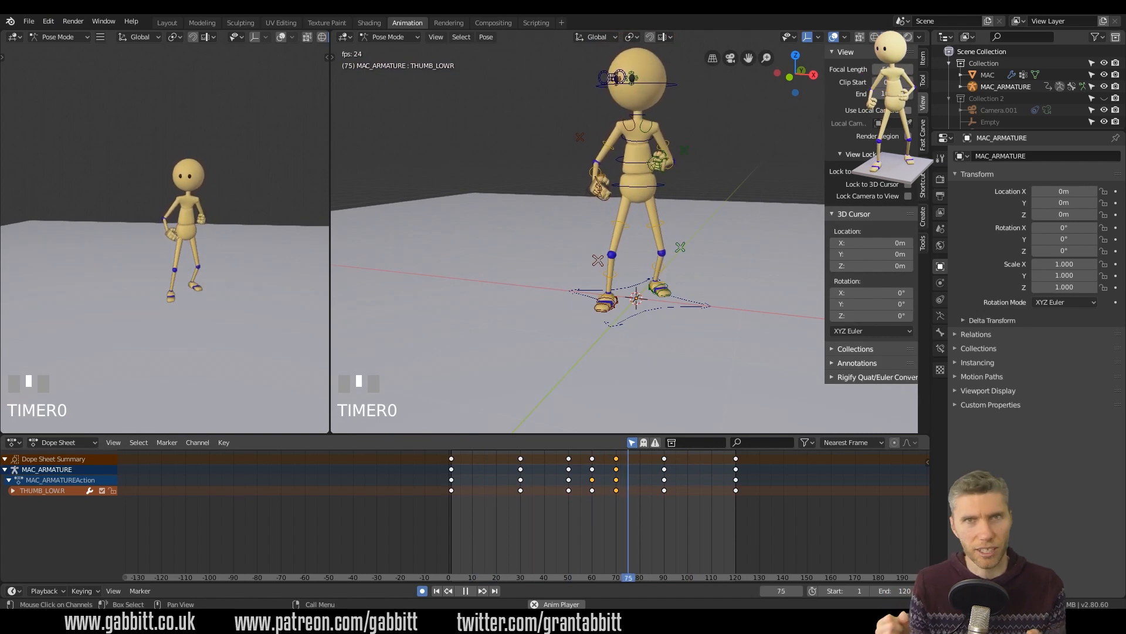
key("space")
Delete the THUMB_LOW.R keyframes at about frames 50 and 70.
right_click(590, 516)
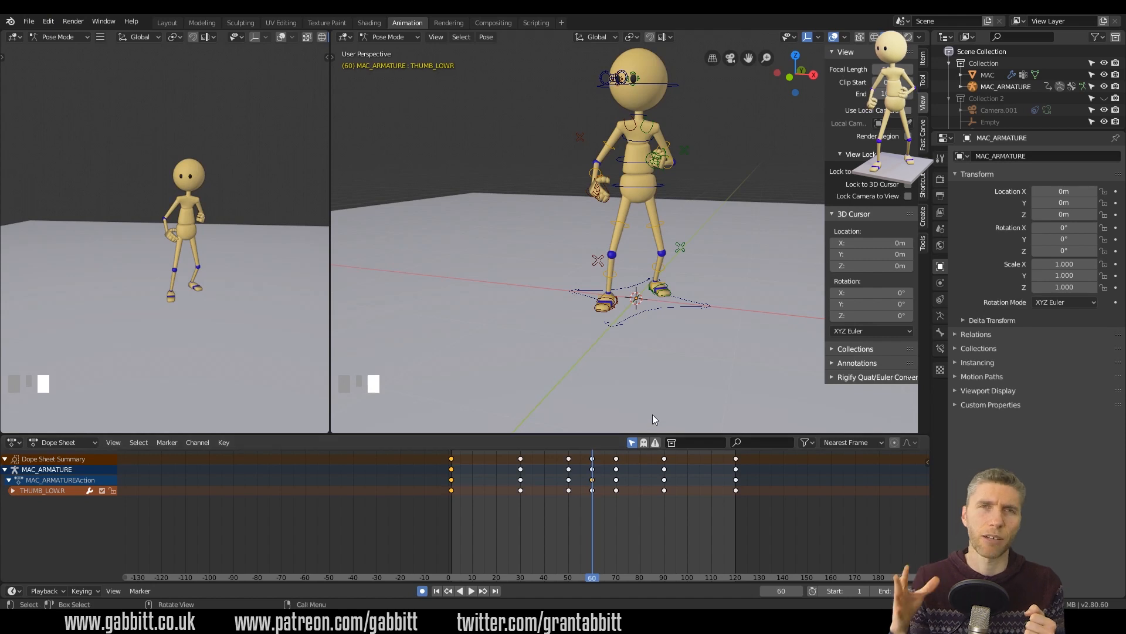
left_click(568, 468)
key("Delete")
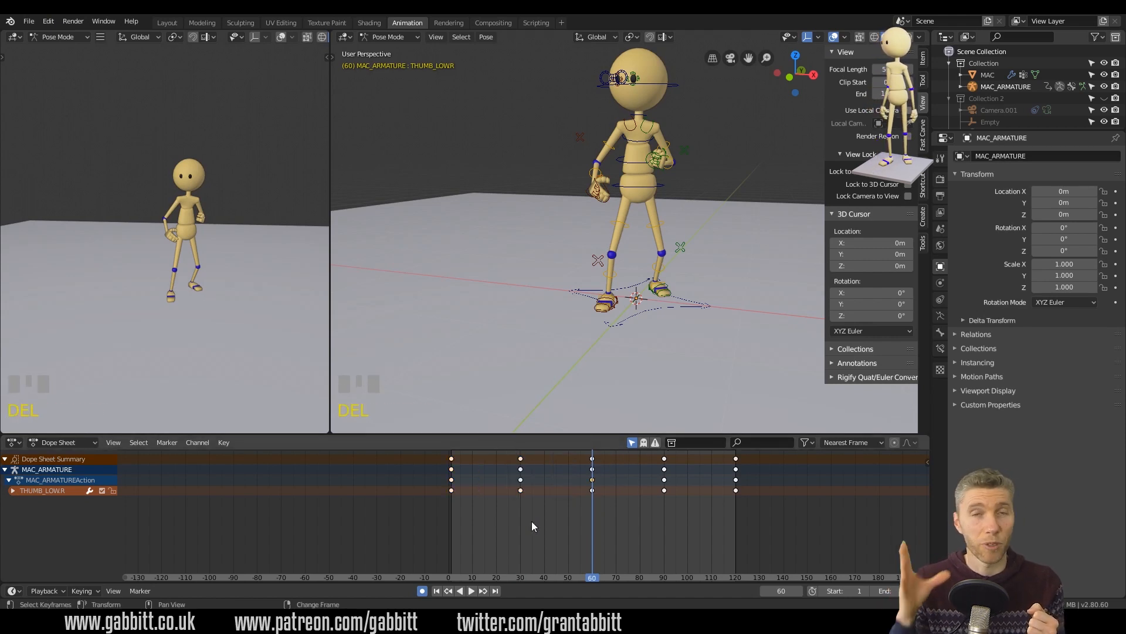
Move the THUMB_LOW.R keyframes at frames 60 and 90 to about frames 37 and 44.
right_click_drag(519, 521, 592, 519)
left_click_drag(593, 460, 537, 462)
left_click_drag(664, 461, 554, 464)
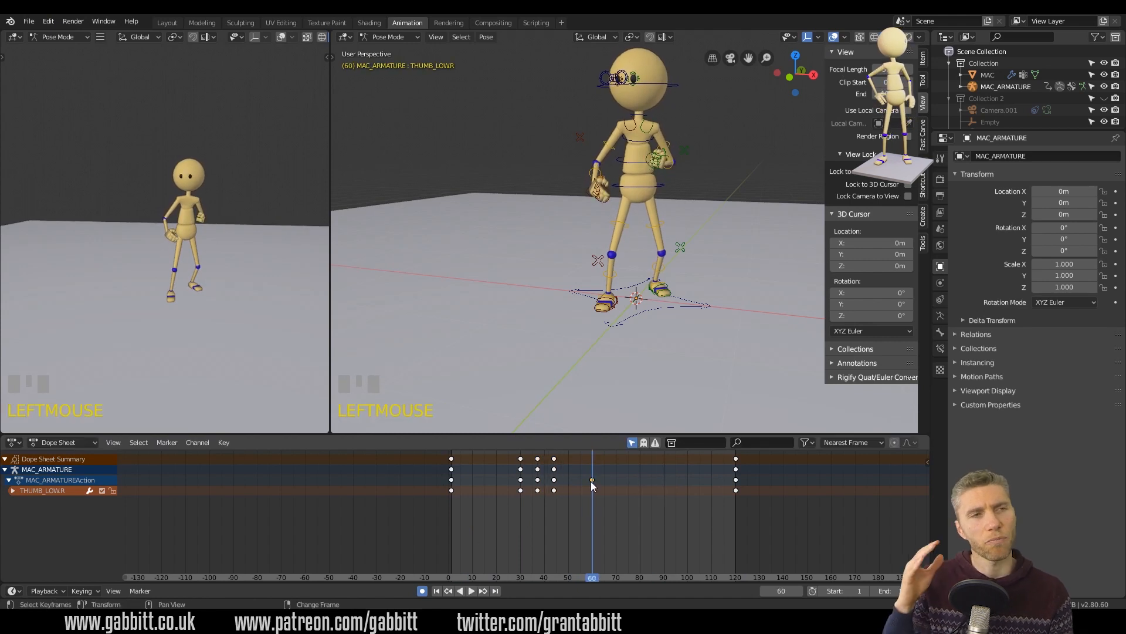
Move all controls' frame 120 keyframes to frame 60 and scrub through the motion.
left_click(735, 460)
left_click_drag(736, 465, 593, 465)
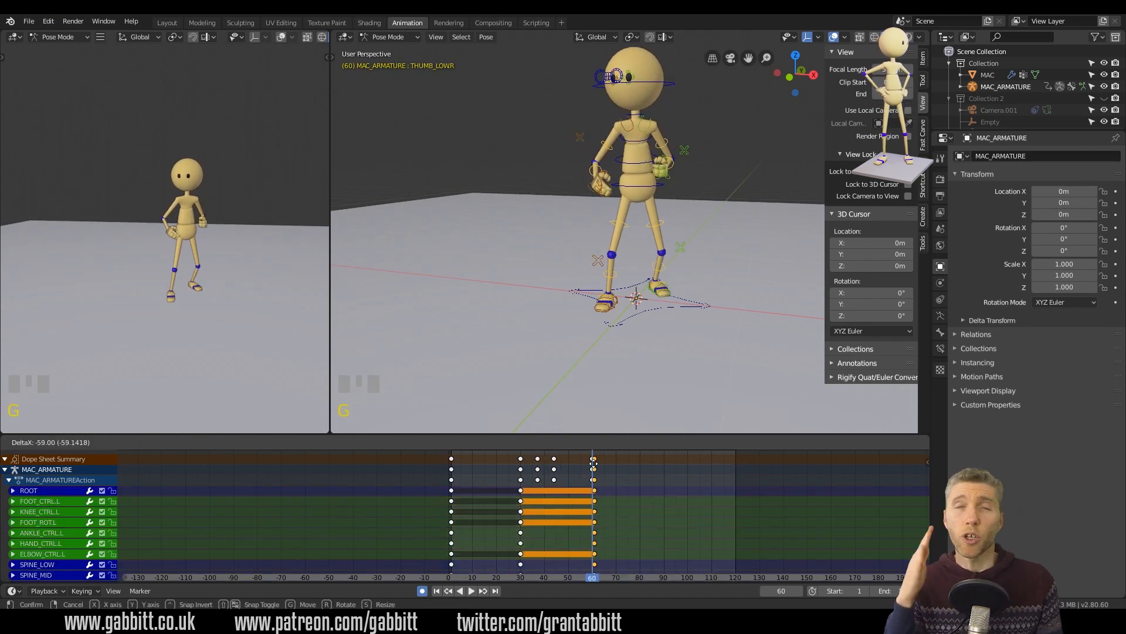
right_click(498, 501)
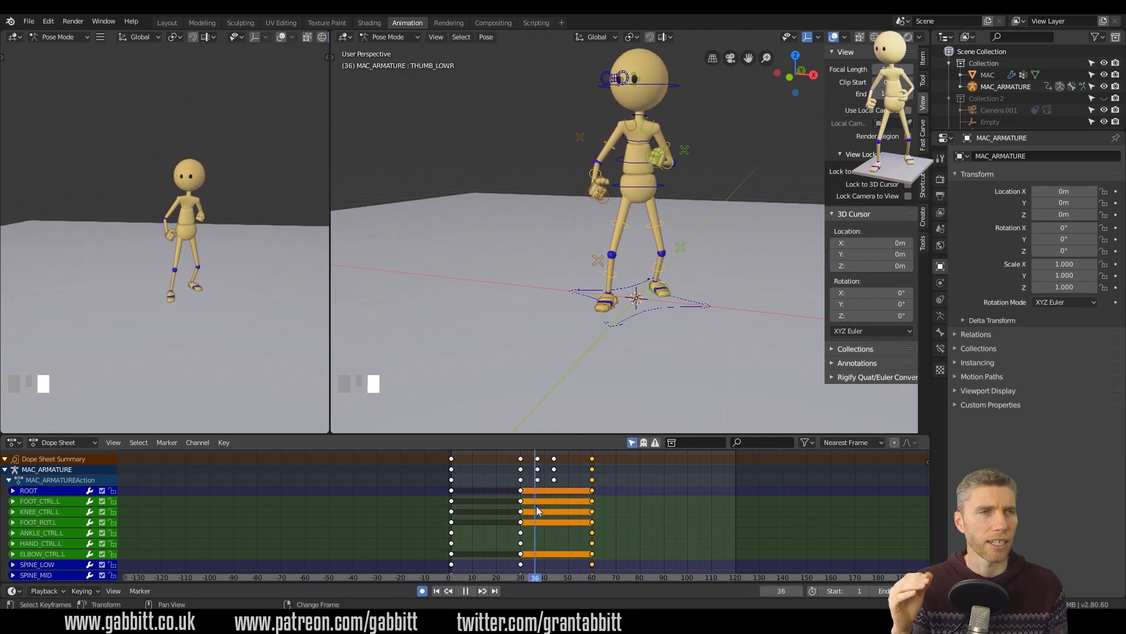
right_click_drag(536, 506, 585, 509)
Copy all controls' frame 30 keyframes to frame 90 and their frame 60 keyframes to frame 120, and preview the motion.
left_click(521, 459)
key("shift+d")
left_click(593, 459)
key("shift+d")
left_click(736, 460)
left_click(593, 459)
right_click(593, 469)
key("space")
right_click(505, 484)
right_click_drag(584, 491, 591, 492)
middle_click_drag(622, 346, 599, 346)
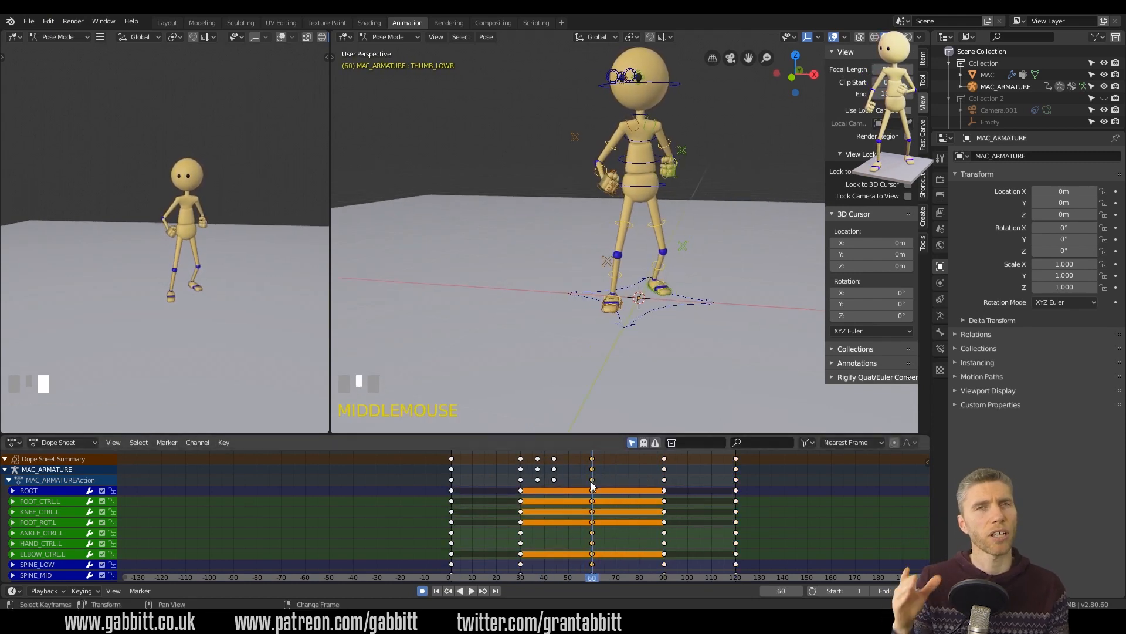
Move the SPINE_LOW control slightly at frame 60 and play back the animation.
right_click(592, 486)
middle_click_drag(669, 203, 591, 201)
left_click(629, 188)
key("g")
left_click(615, 190)
right_click_drag(589, 522, 464, 523)
key("space")
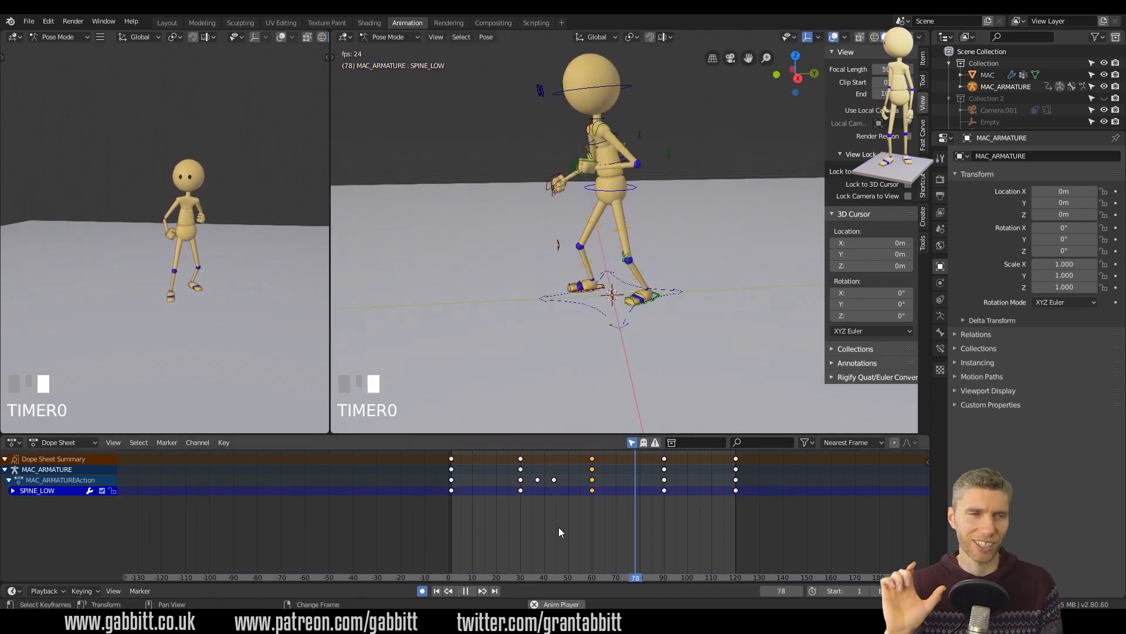
key("space")
Rotate the right foot's control around its X axis at frame 60.
right_click(593, 518)
scroll(629, 232, "up", 4)
left_click(578, 339)
key("r")
key("x")
left_click(573, 329)
Try a further X-axis rotation of a foot control at frame 60 and undo it.
middle_click_drag(575, 352, 668, 378)
left_click(587, 376)
key("r")
key("x")
left_click(623, 380)
right_click_drag(593, 522, 593, 491)
key("ctrl+z")
key("r")
right_click(589, 376)
Rotate the ANKLE_CTRL.R control slightly around its local X axis at frame 60 and scrub around that frame.
middle_click_drag(589, 375, 537, 359)
left_click(550, 357)
key("r")
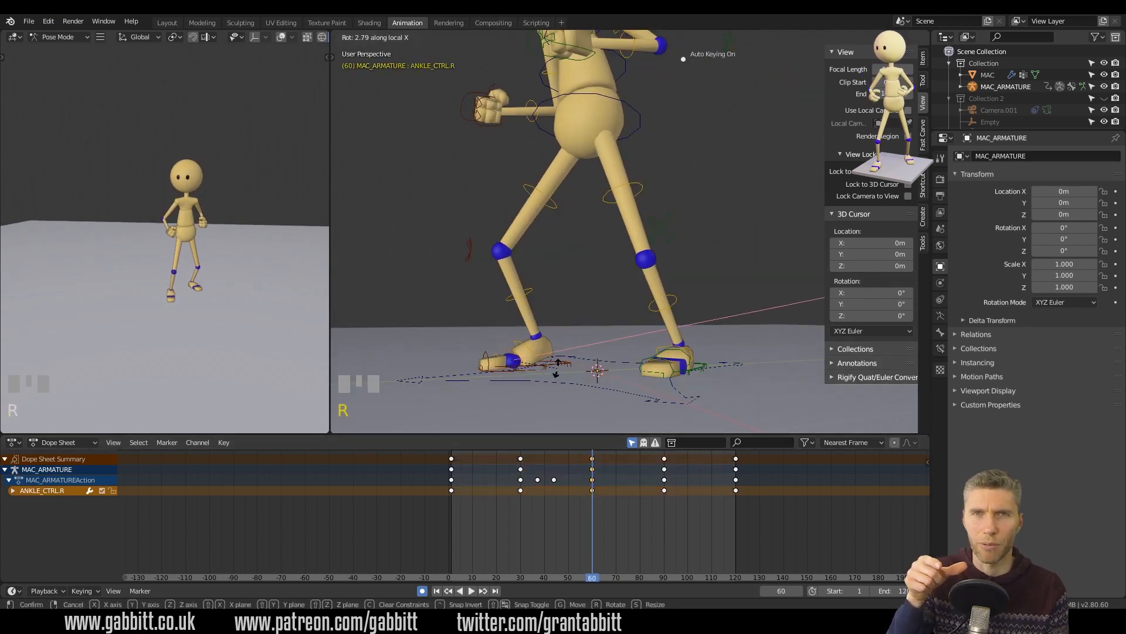
left_click(557, 369)
mouse_move(590, 491)
right_mouse_down()
mouse_move(608, 514)
mouse_move(664, 511)
mouse_move(573, 503)
mouse_move(593, 490)
right_mouse_up()
Move the SPINE_LOW control slightly along the Z axis at frame 60.
middle_click_drag(589, 252, 607, 323, "shift")
left_click(607, 171)
key("g")
key("z")
left_click(608, 166)
mouse_move(592, 499)
right_mouse_down()
mouse_move(501, 507)
mouse_move(692, 506)
mouse_move(579, 500)
mouse_move(591, 498)
right_mouse_up()
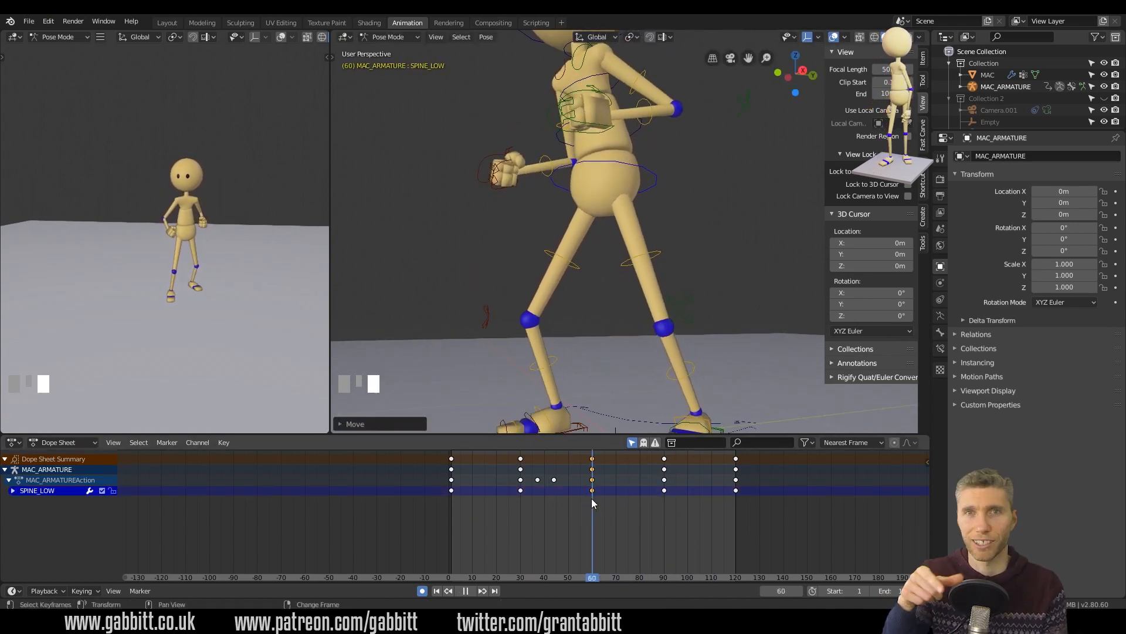
Reposition the HAND_CTRL.R control at frame 60, first along Z and then freely, and preview the motion.
left_click(482, 169)
key("g")
key("z")
left_click(487, 152)
middle_click_drag(505, 161, 616, 155)
key("g")
left_click(621, 120)
right_click_drag(591, 505, 531, 515)
key("space")
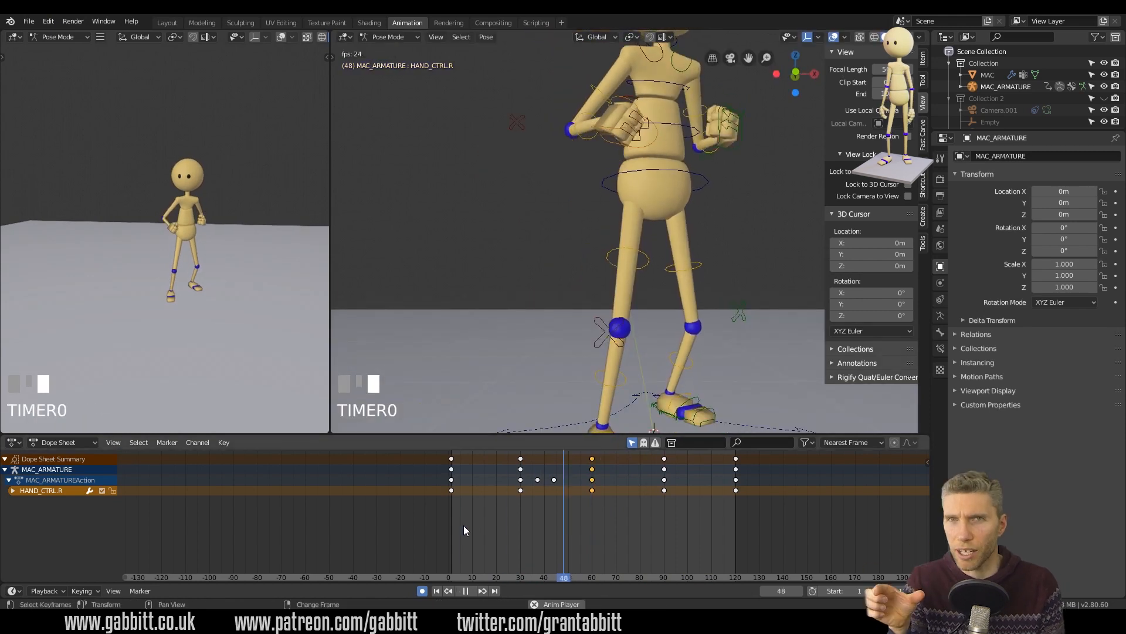
key("space")
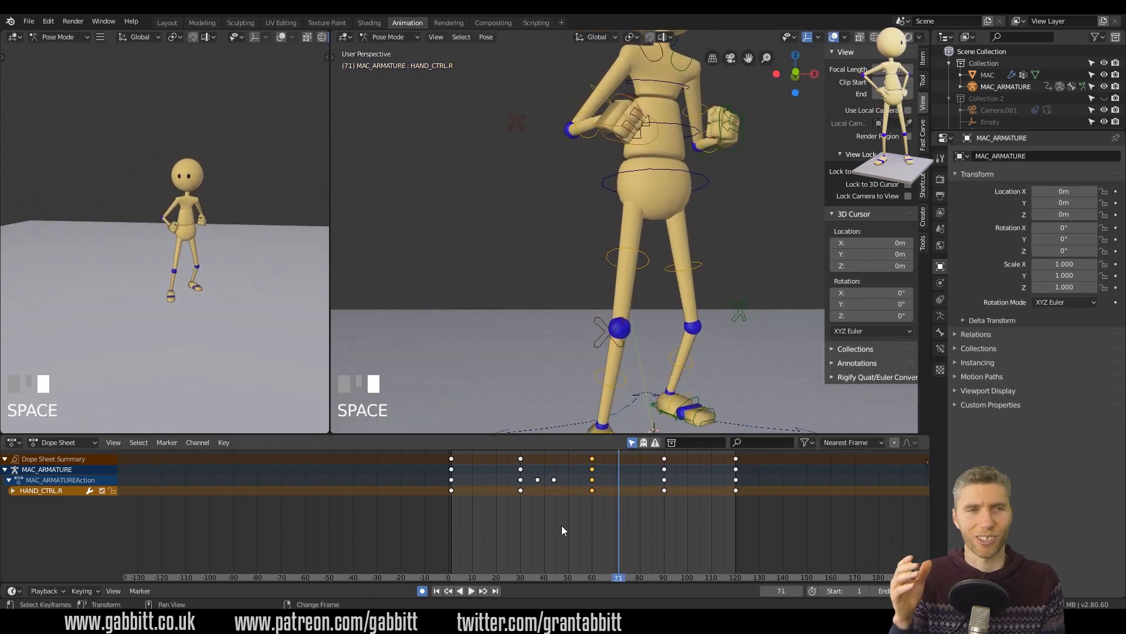
Rotate the right hand's INDEX_LOW.R, FINGER_LOW.R and THUMB_LOW.R controls at frame 60 and play back the animation.
right_click(594, 486)
left_click(649, 170)
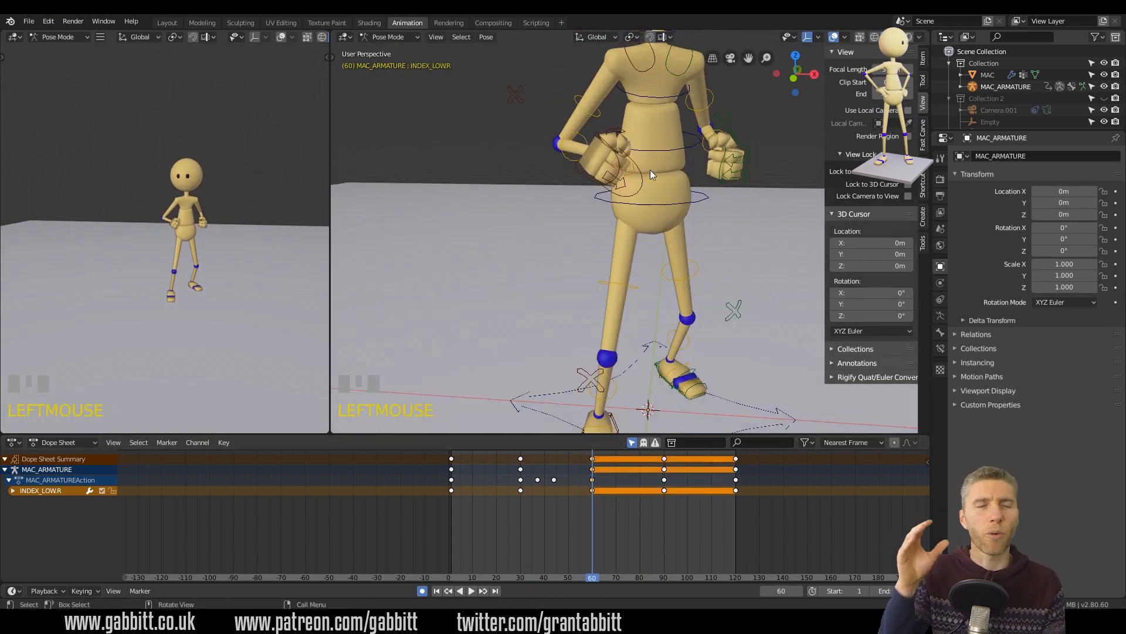
key("r")
left_click(632, 194)
left_click(621, 134)
key("r")
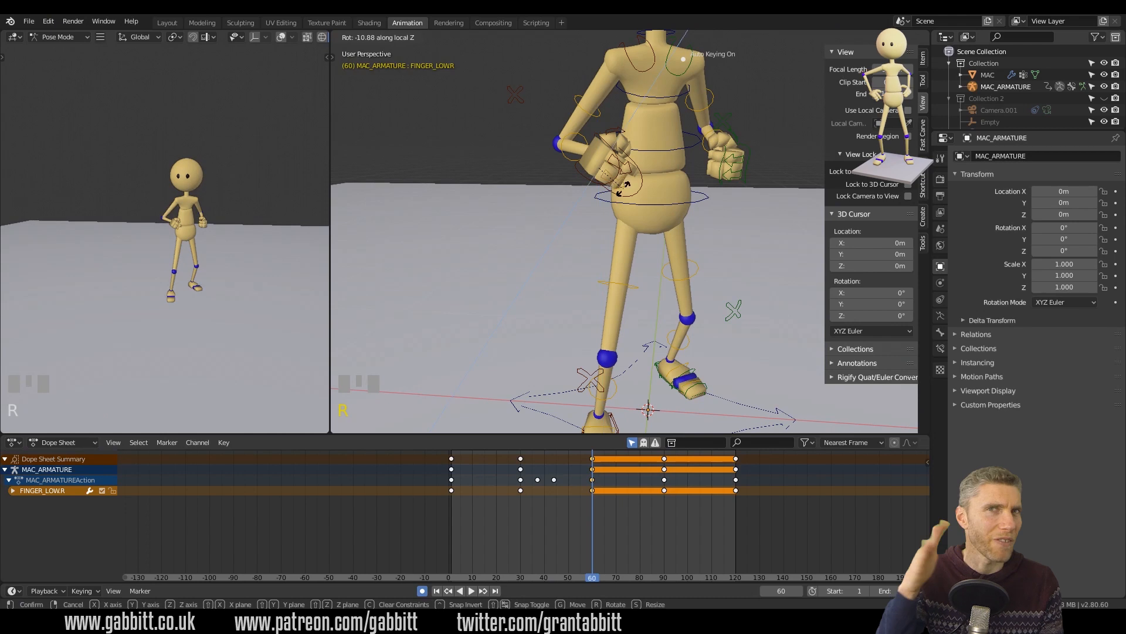
left_click(634, 183)
key("r")
left_click(638, 118)
key("space")
Delete the two stray keyframe columns between frames 30 and 60 and play back the animation.
left_click(537, 464)
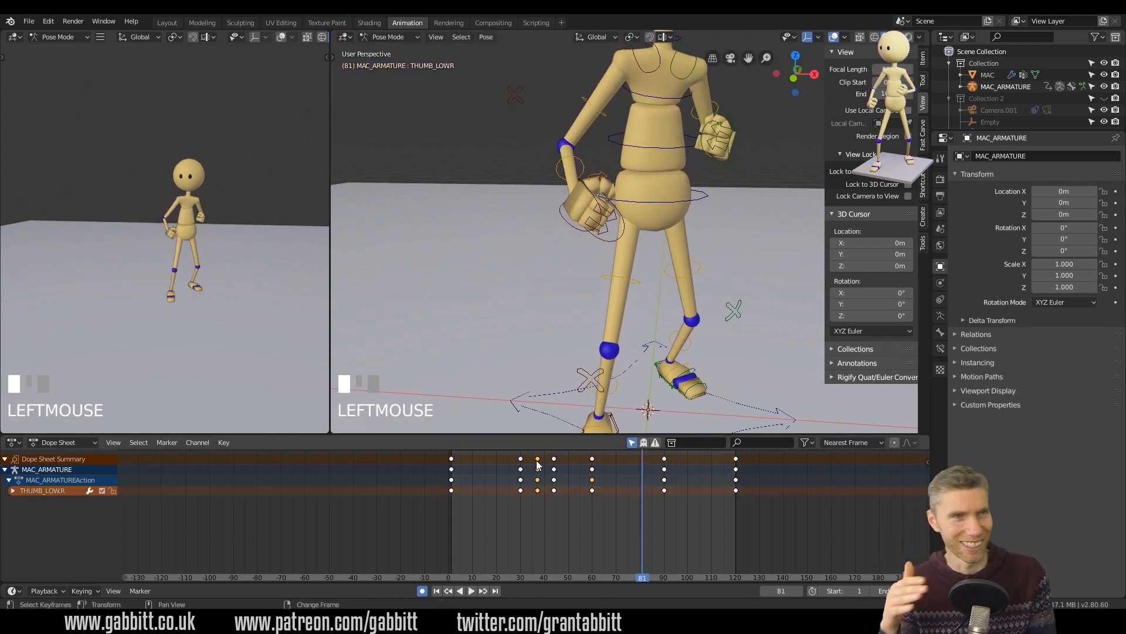
left_click(553, 459)
key("space")
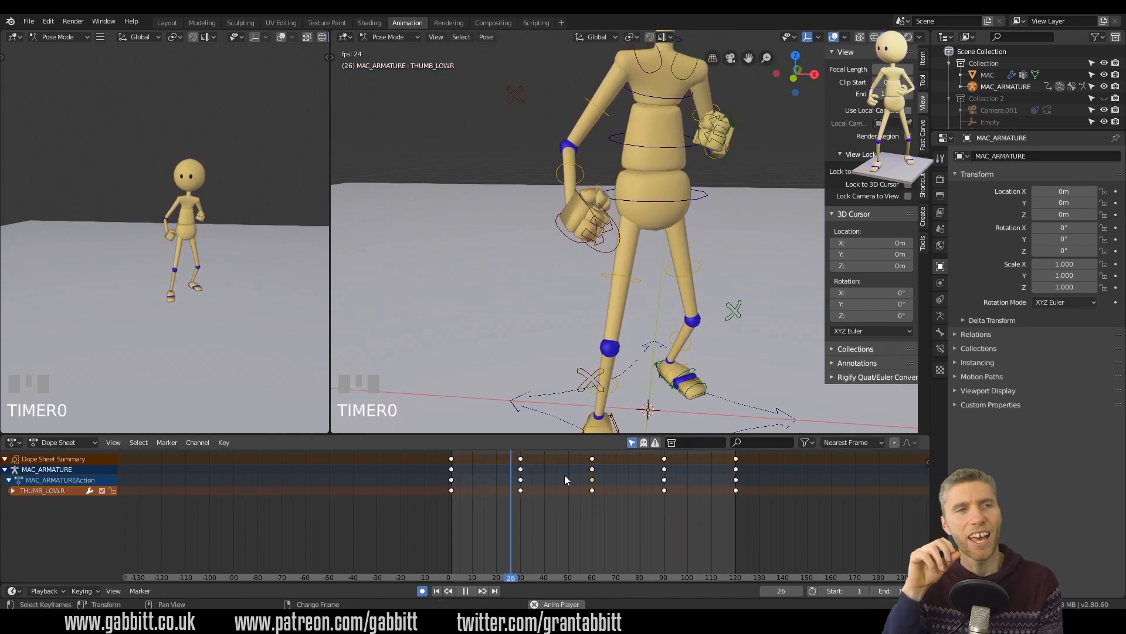
Rotate the SPINE_LOW control slightly at frame 60 and preview the result.
middle_click_drag(763, 376, 787, 352)
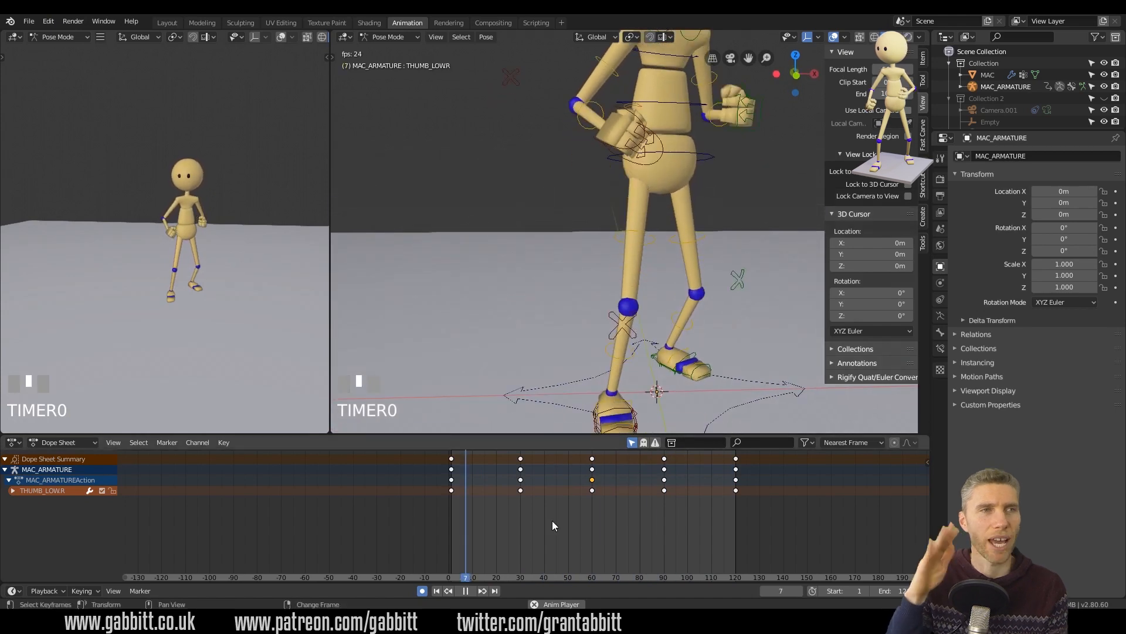
key("space")
right_click_drag(528, 520, 592, 518)
left_click(717, 156)
key("space")
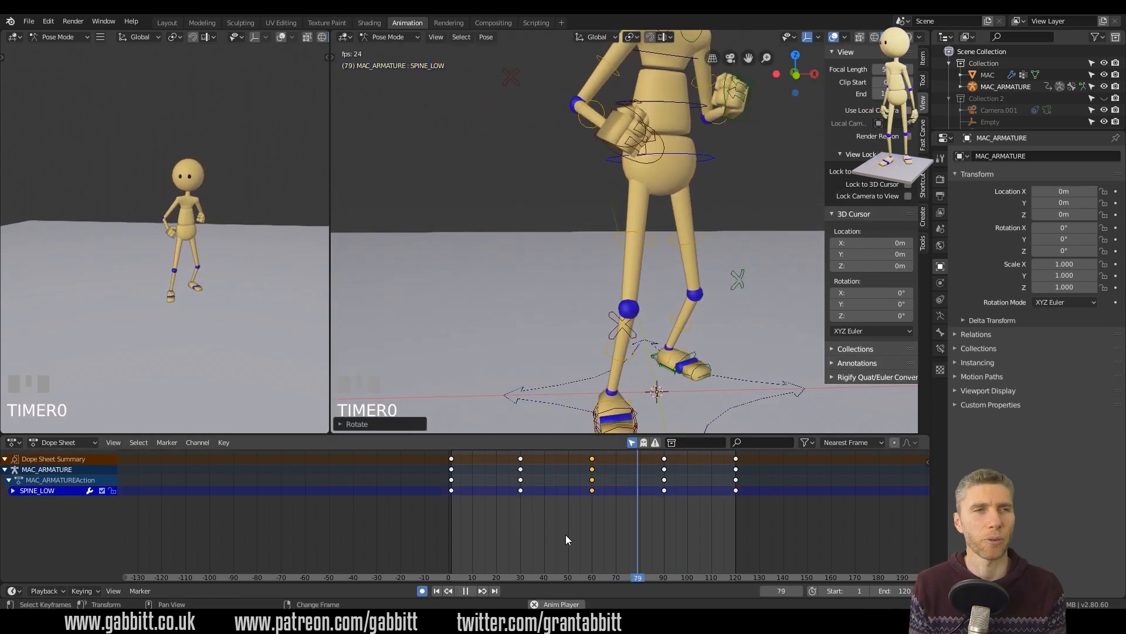
key("space")
Shift the SPINE_LOW control about 0.008 m along the global Y axis at frame 60 and watch the playback.
middle_click_drag(666, 286, 680, 266)
key("Down")
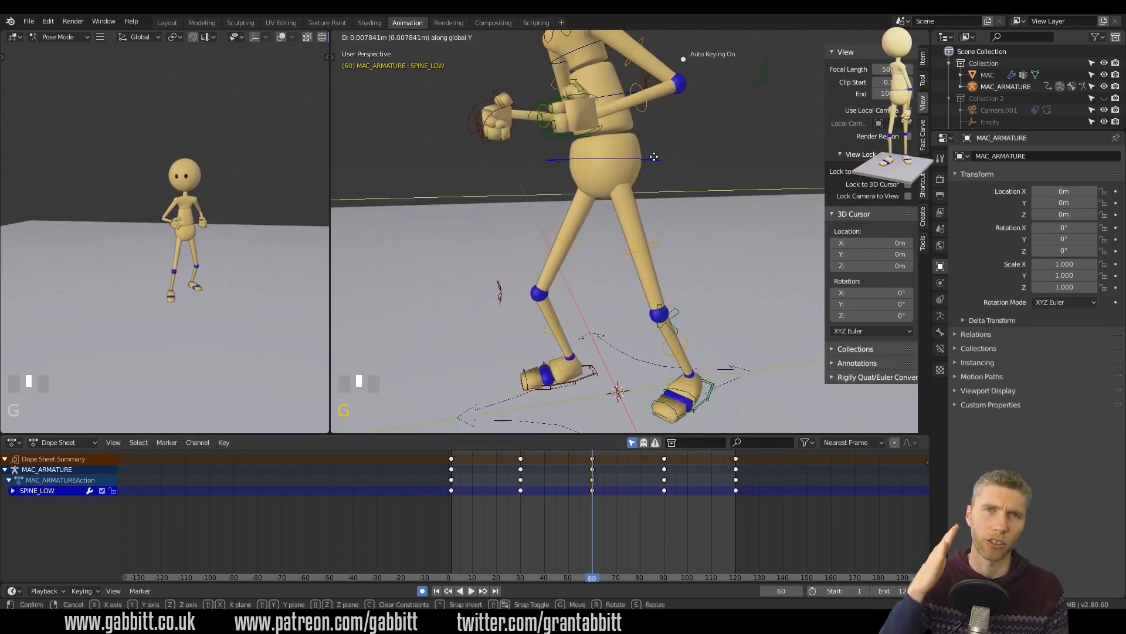
left_click(654, 157)
key("space")
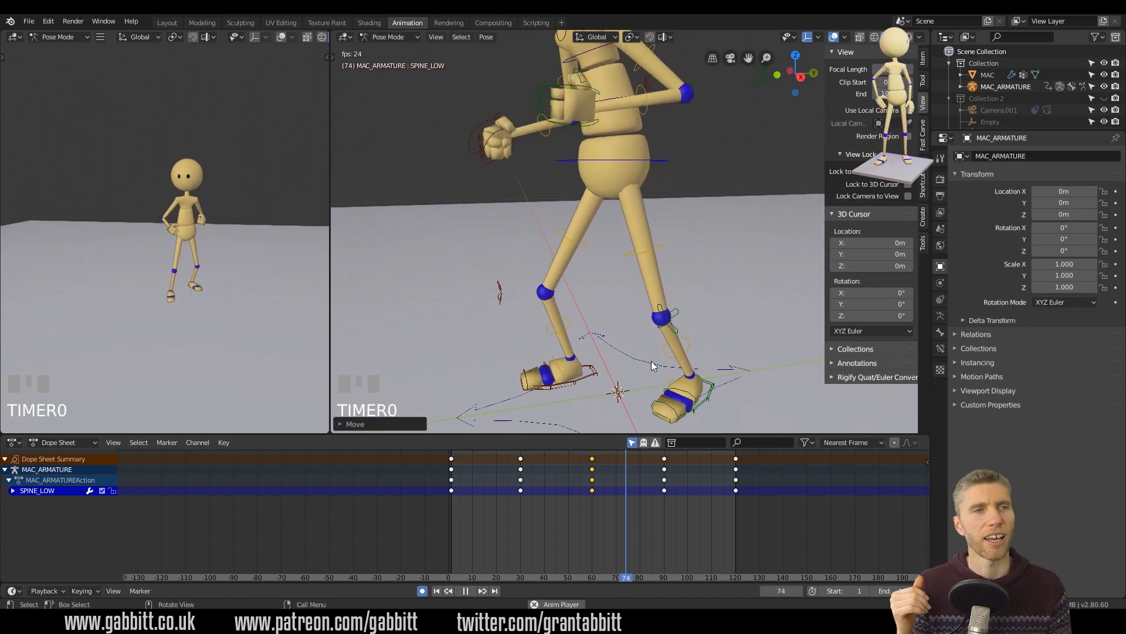
scroll(202, 291, "up", 4)
middle_click_drag(202, 291, 213, 296)
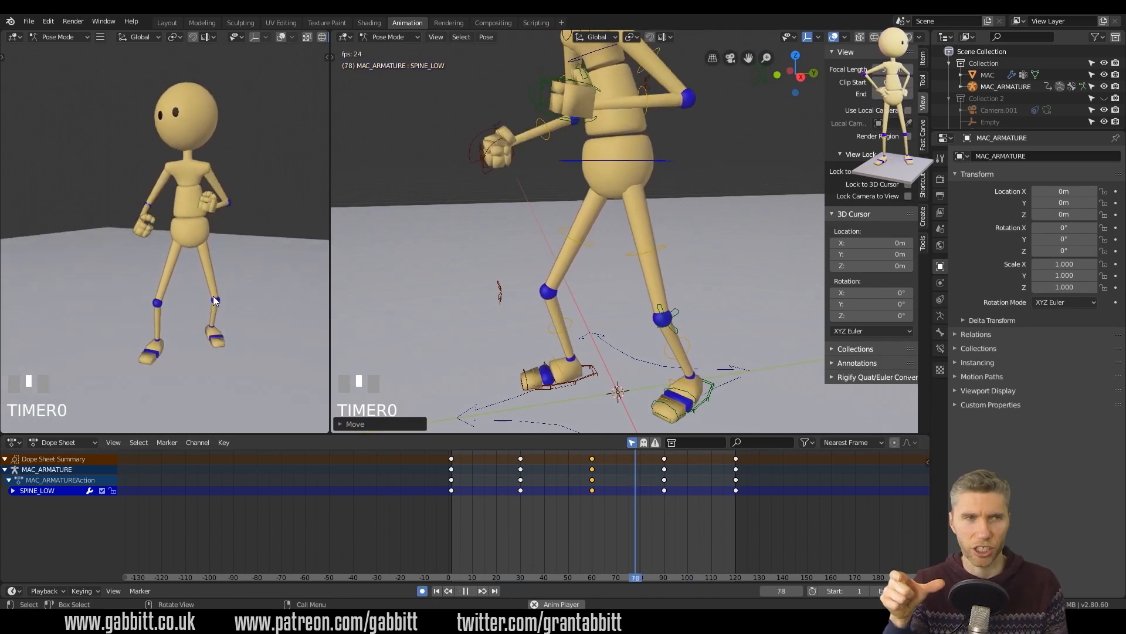
Rotate the SPINE_MID and SPINE_UP controls slightly at frame 60 and play back the animation.
key("space")
right_click(591, 517)
middle_click_drag(640, 282, 619, 258)
left_click(579, 185)
key("r")
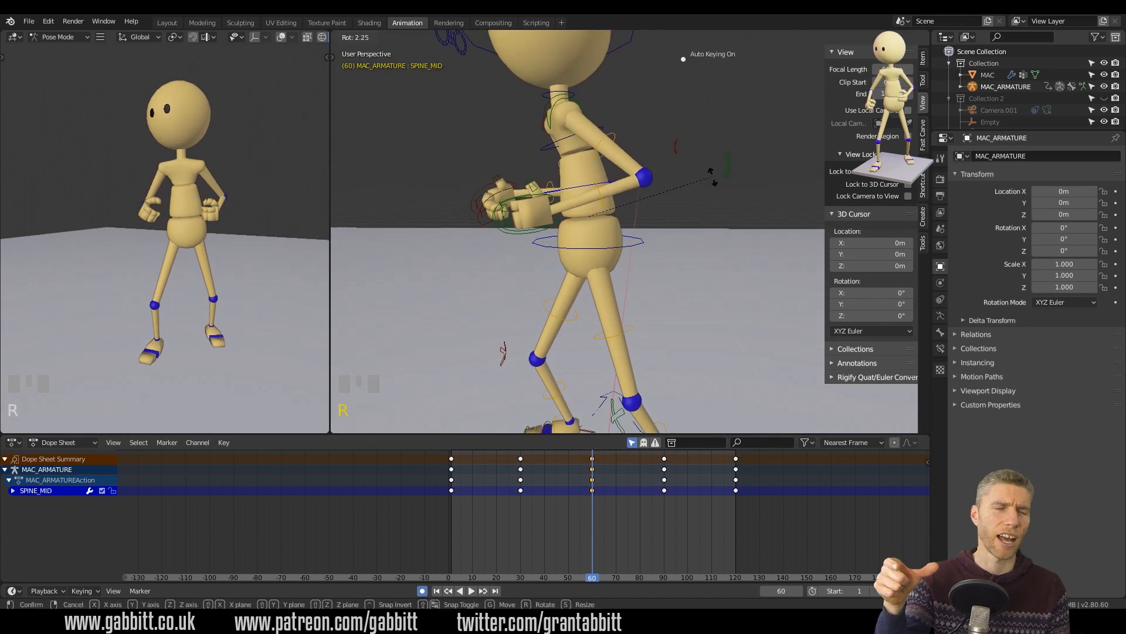
left_click(712, 177)
left_click(601, 130)
key("r")
left_click(698, 158)
key("space")
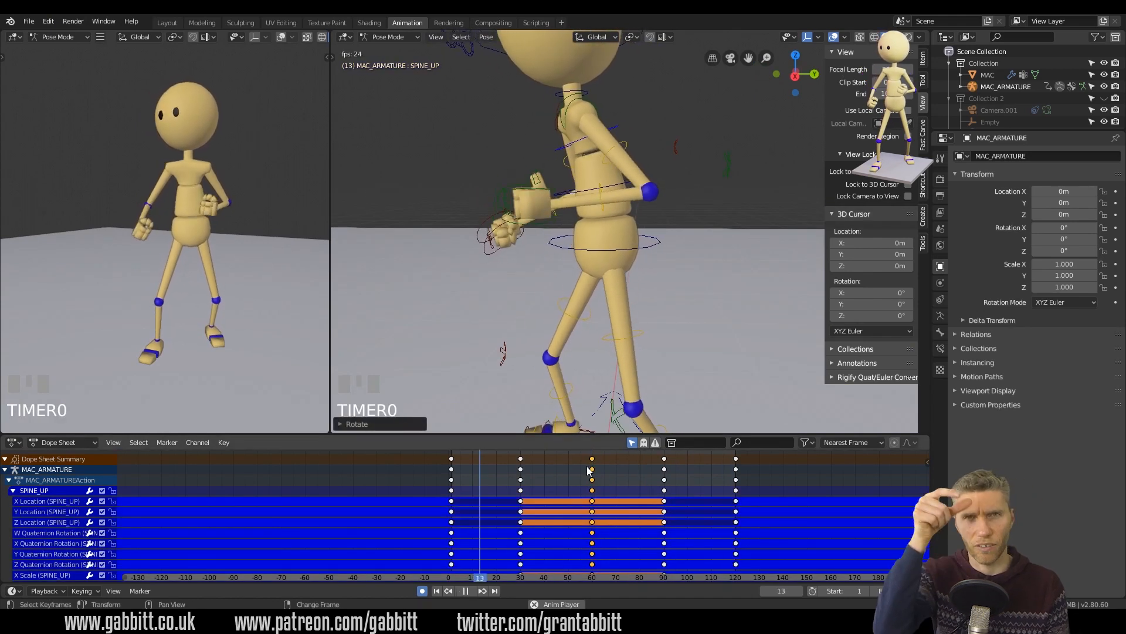
Readjust the SPINE_LOW control's position at frame 60, compare it with the neighbouring keyframe poses, and play back the animation.
key("space")
right_click(591, 469)
left_click(615, 279)
right_click_drag(604, 509, 522, 533)
key("g")
left_click(610, 288)
key("Down")
key("Up")
key("g")
left_click(632, 337)
key("Down")
key("space")
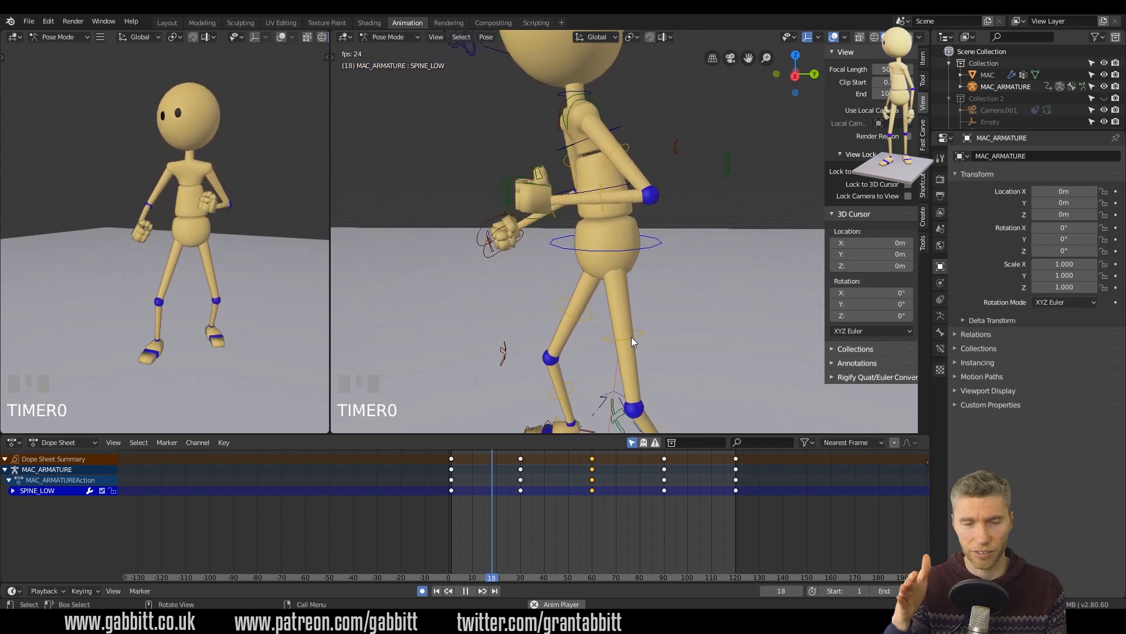
Duplicate the HAND_CTRL.L keyframe at frame 30 onto frame 60.
right_click_drag(470, 517, 587, 520)
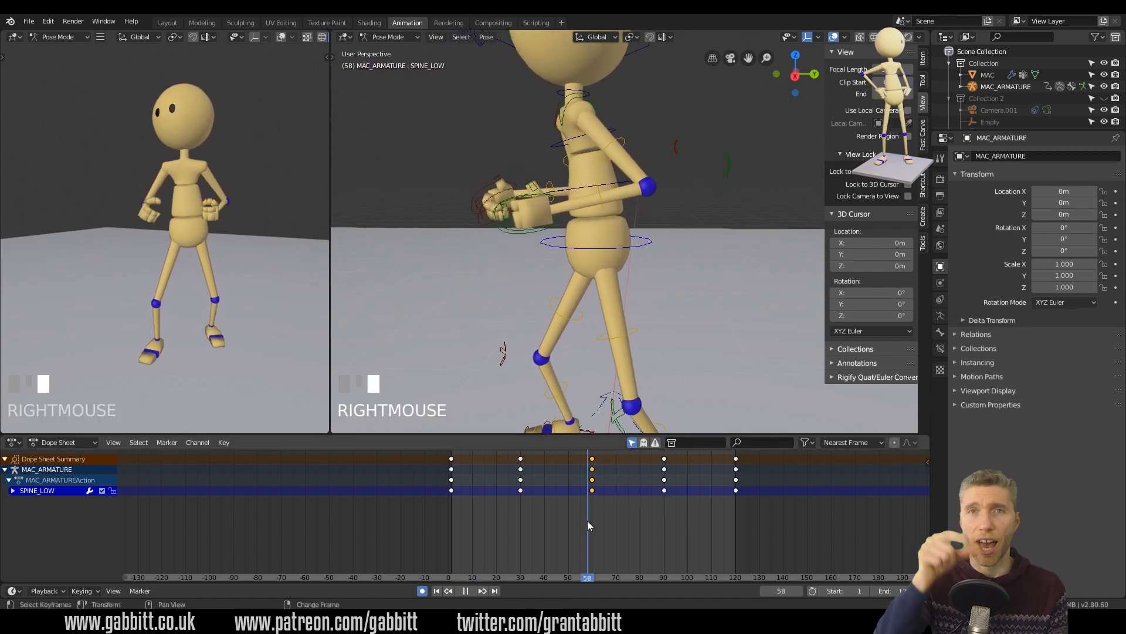
key("Down")
left_click(699, 217)
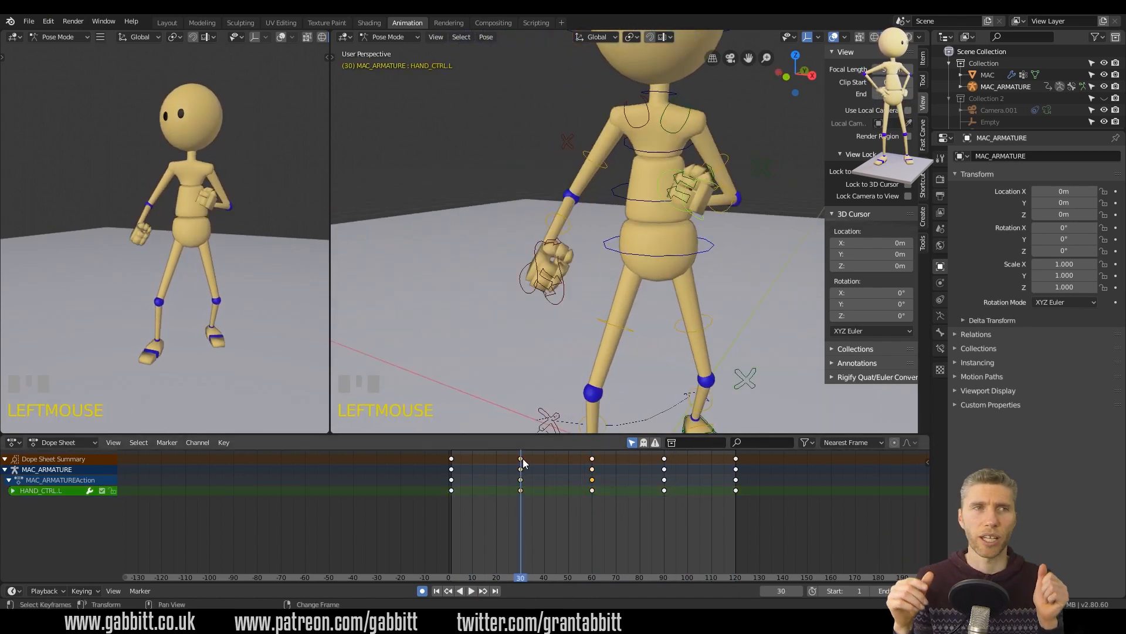
key("shift+d")
left_click(594, 463)
Move the HAND_CTRL.L control slightly at frame 60 and preview the motion.
key("Up")
key("g")
left_click(674, 202)
key("space")
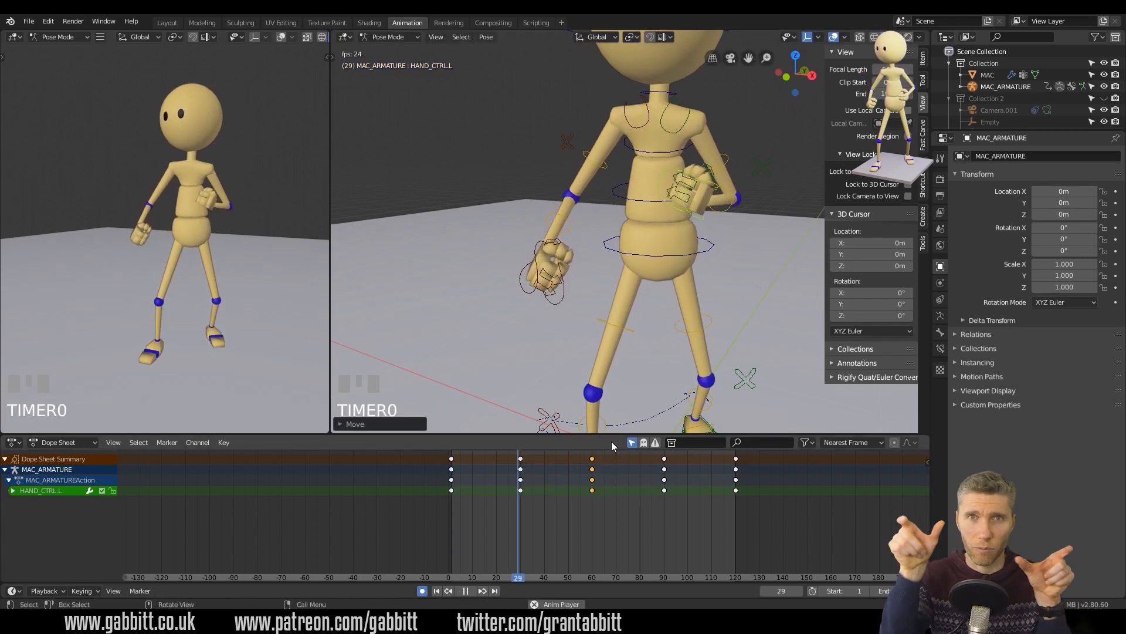
key("space")
Select the HAND_CTRL.R control and step back and forth through its keyframes to compare the poses.
left_click(533, 295)
key("Up")
key("Up")
key("Down")
key("Down")
key("Down")
key("Down")
key("Down")
key("Up")
key("Up")
key("Up")
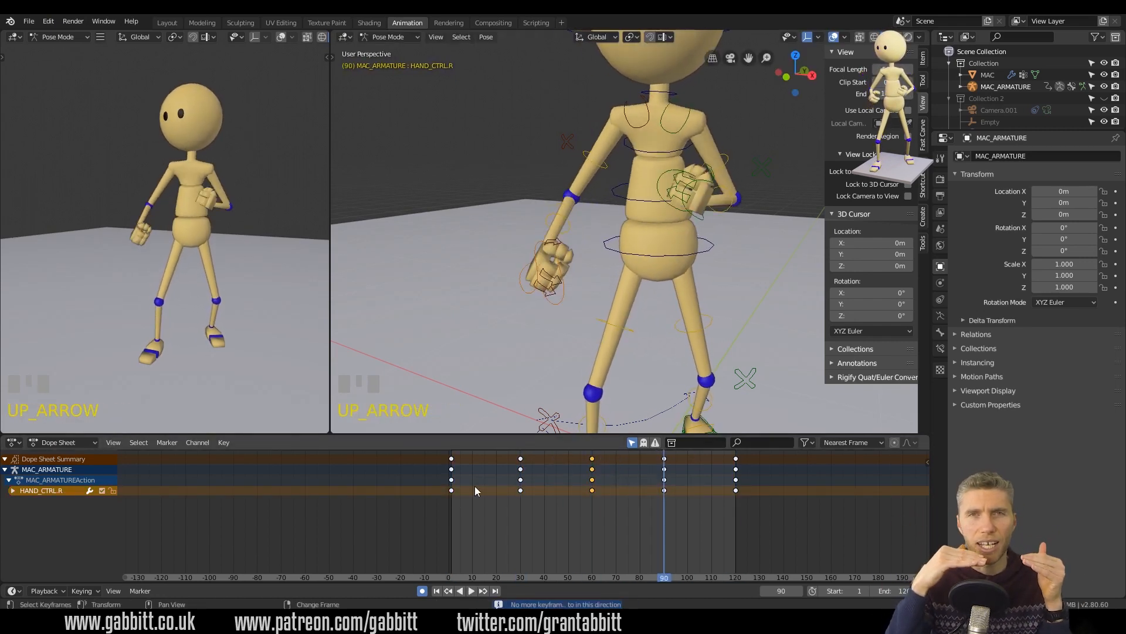
key("Down")
key("Down")
key("Down")
key("Up")
key("Up")
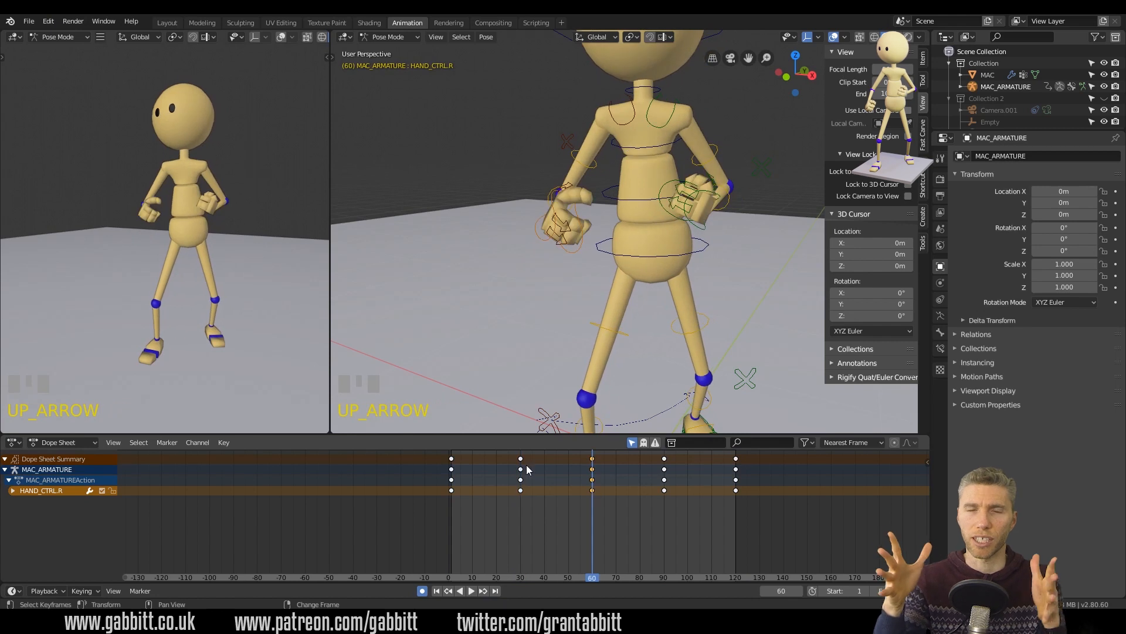
Lengthen the HAND_CTRL.R curve handles at frame 30 in the Graph Editor by scaling them, and watch the playback.
left_click(17, 443)
left_click(152, 516)
key("s")
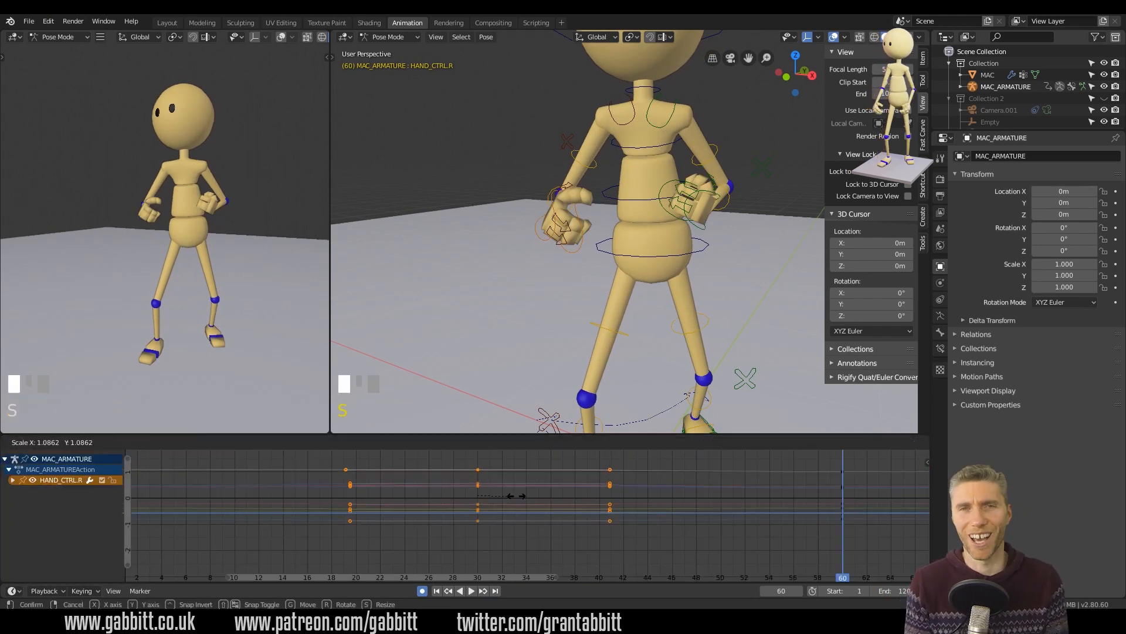
left_click(522, 500)
key("shift+Left")
key("space")
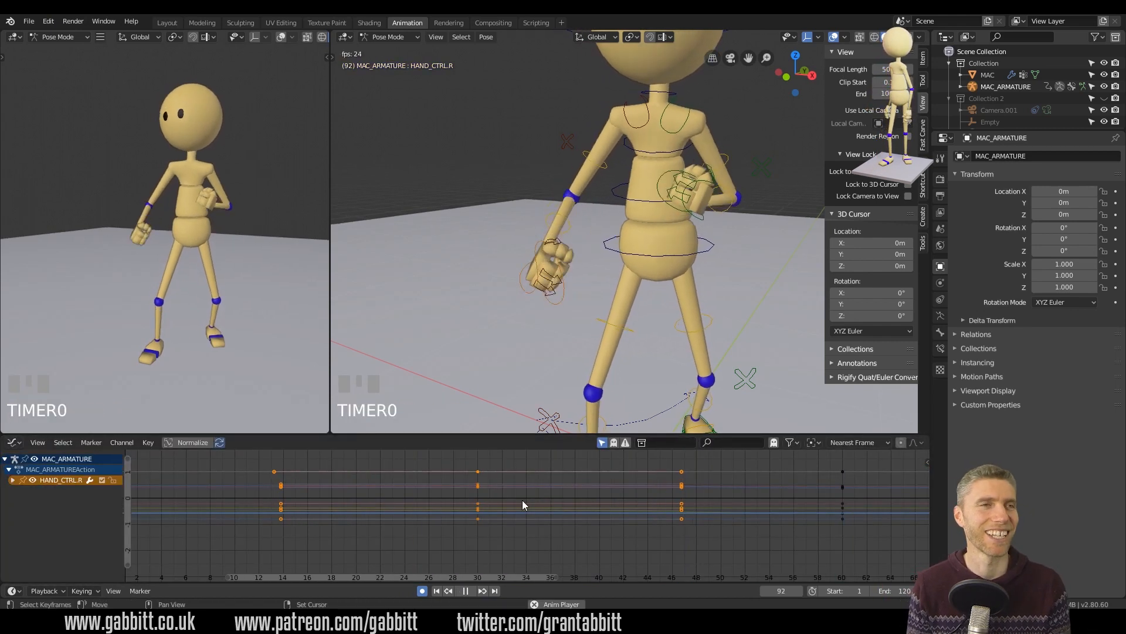
scroll(610, 365, "down", 3)
middle_click_drag(616, 364, 668, 355)
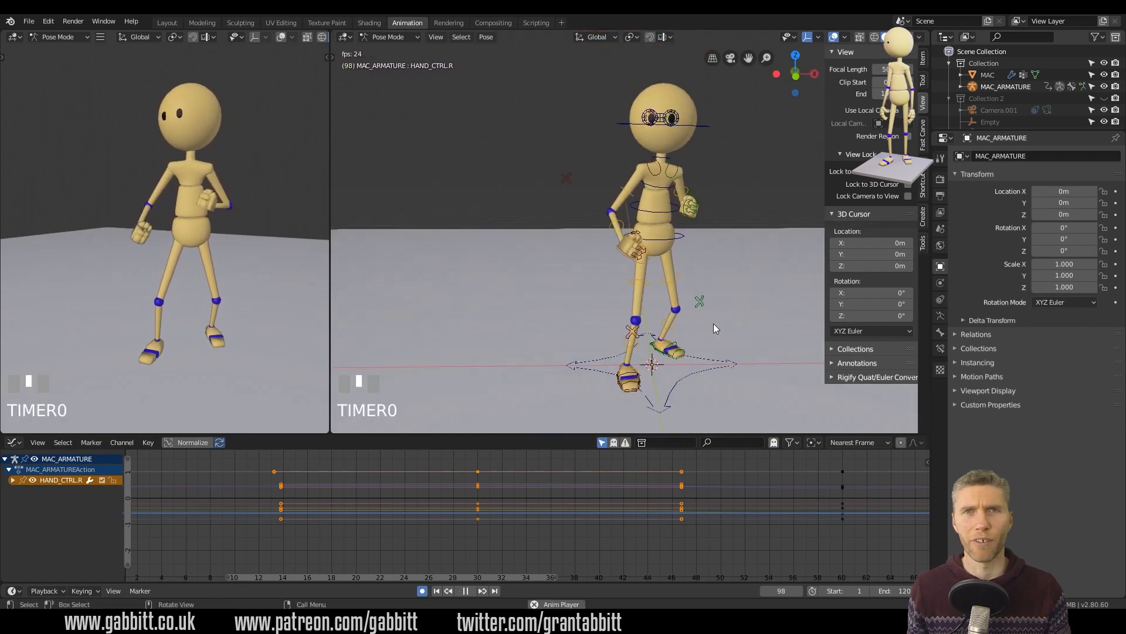
Return to the Dope Sheet, rotate the HEAD control at frame 60, and play back the animation.
key("space")
left_click(13, 442)
left_click(161, 478)
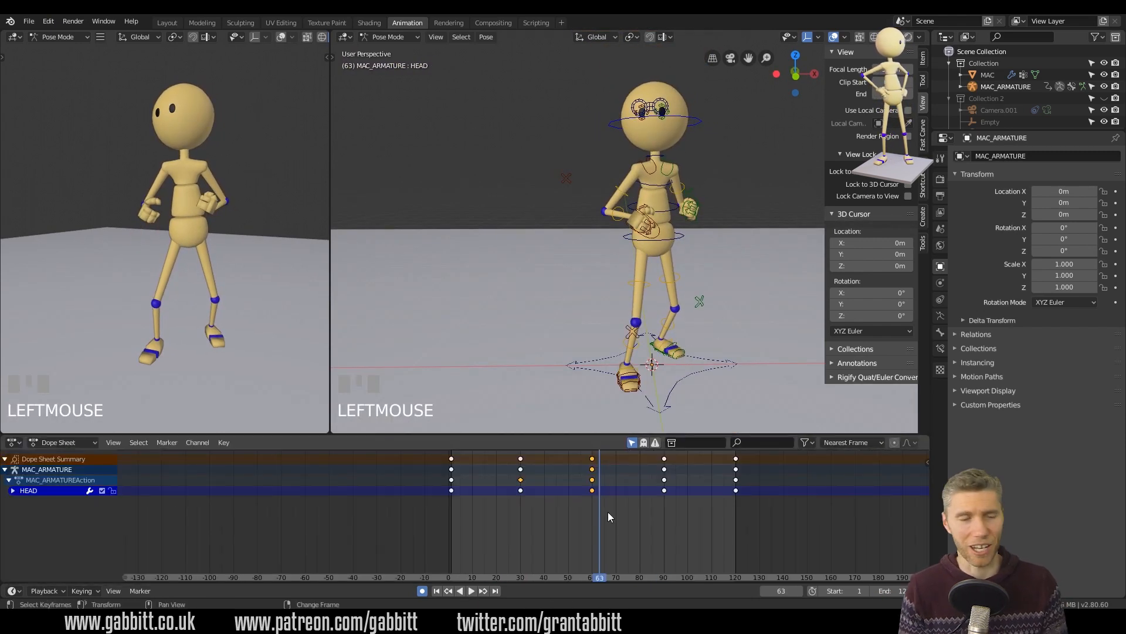
key("Down")
key("r")
left_click(774, 139)
middle_click_drag(775, 141, 657, 176)
middle_click_drag(606, 504, 653, 519)
middle_click_drag(610, 305, 675, 308)
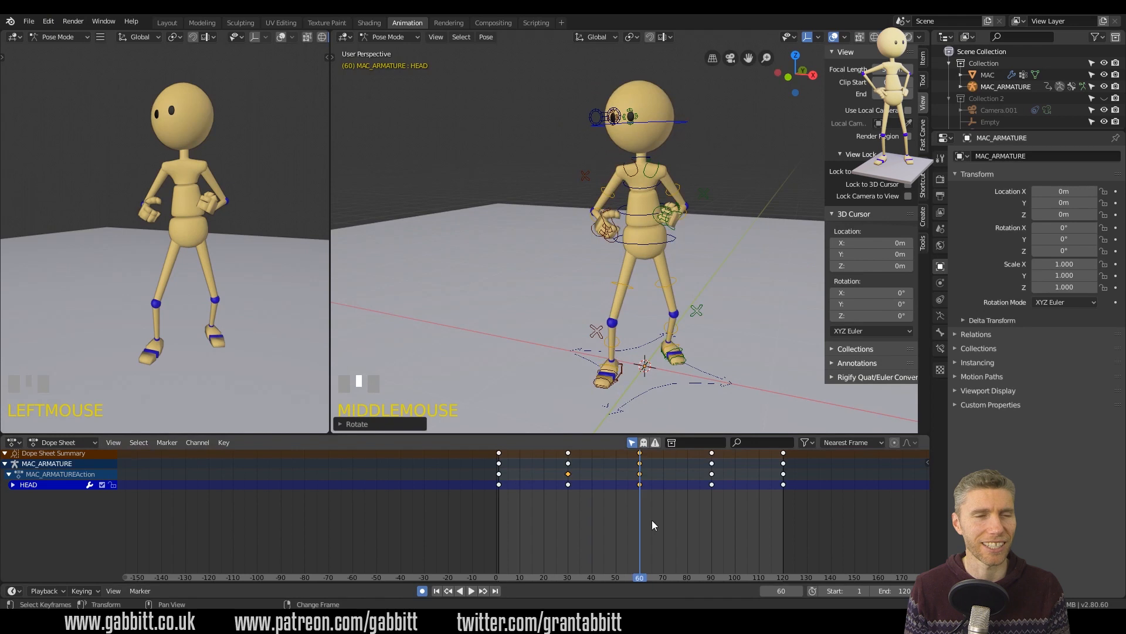
scroll(653, 520, "up", 3)
middle_click_drag(652, 520, 472, 516)
key("Down")
key("space")
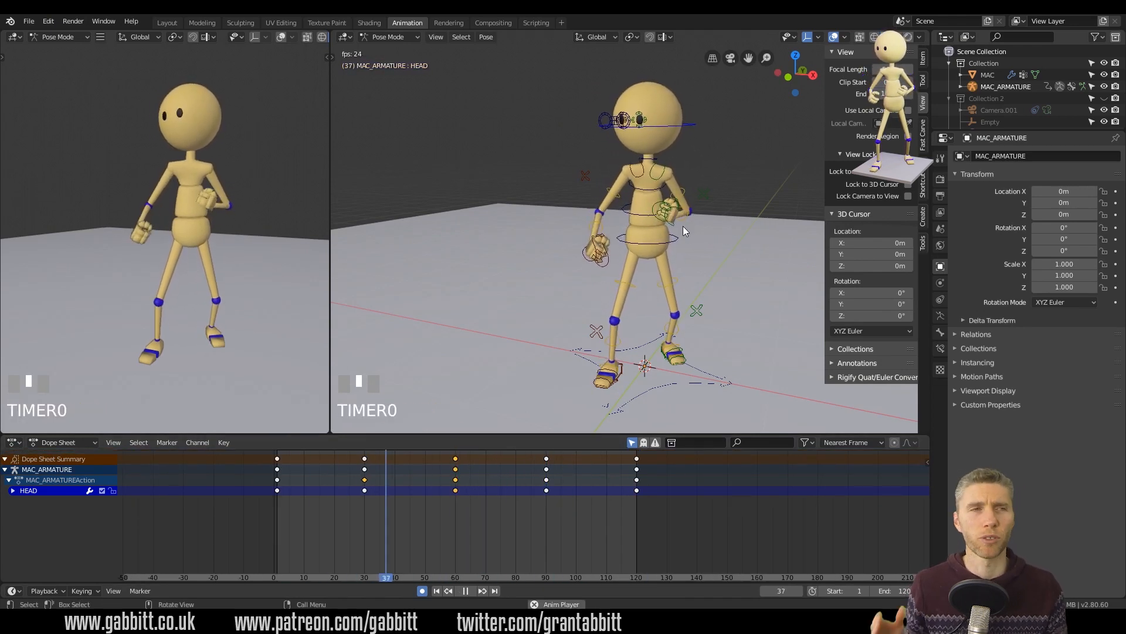
Reposition the HAND_CTRL.R control at frame 30 with two small moves and play back the animation.
middle_click_drag(683, 226, 667, 256)
left_click(717, 240)
key("g")
left_click(709, 240)
key("g")
left_click(703, 236)
key("space")
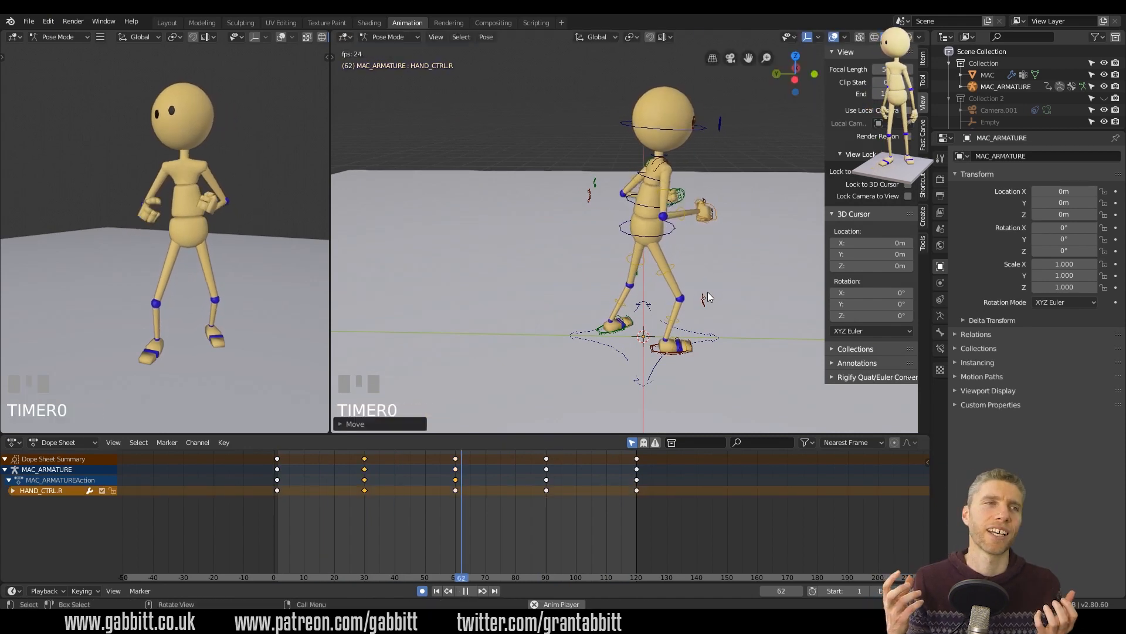
Rotate the SPINE_UP control slightly at frame 30, scrub the timeline, and play back the animation.
middle_click_drag(708, 291, 642, 301)
scroll(633, 251, "up", 4)
key("space")
right_click_drag(346, 521, 363, 521)
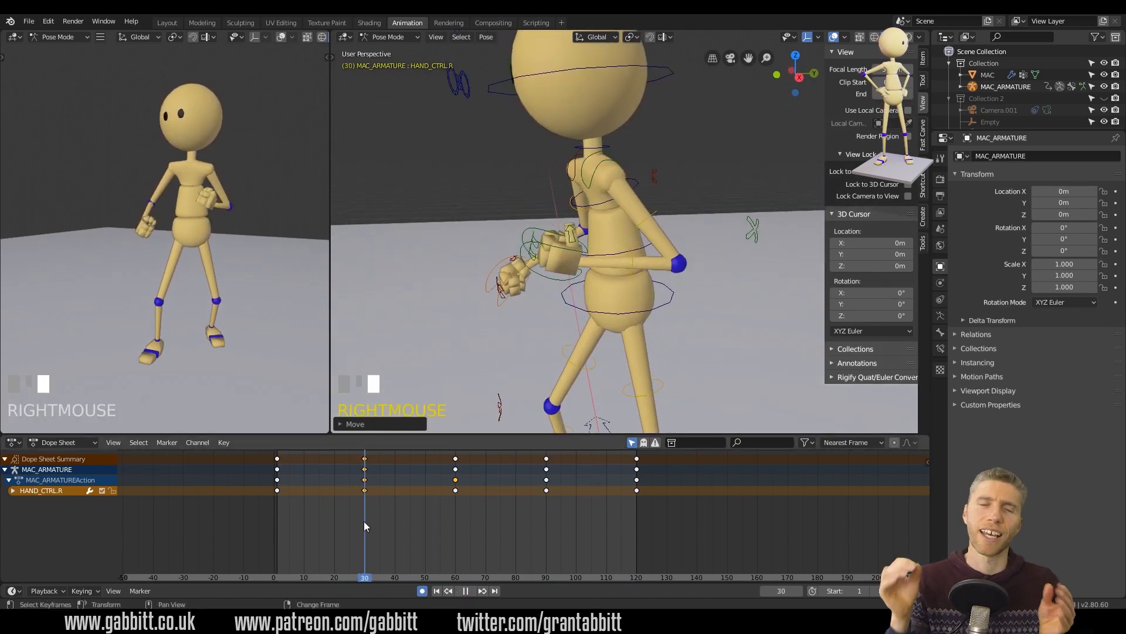
left_click(600, 206)
left_click(13, 491)
middle_click_drag(504, 340, 504, 314)
key("Down")
key("r")
left_click(717, 182)
right_click_drag(324, 535, 547, 533)
key("space")
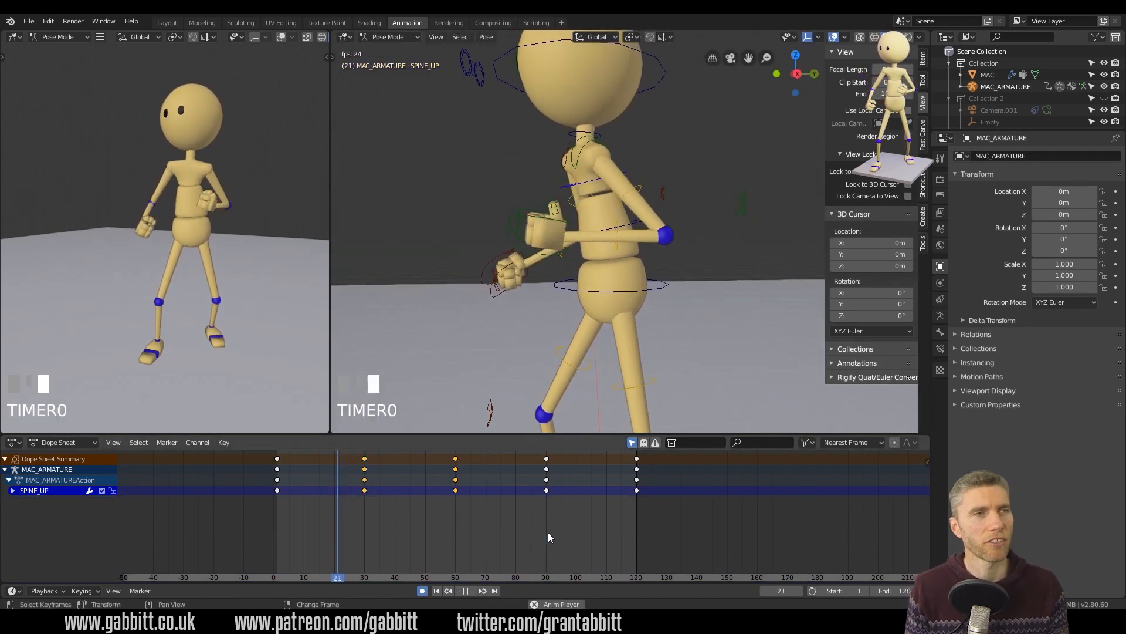
Select the SHOULDER.L and SHOULDER.R controls together and step through the keyframes to frame 90.
key("space")
middle_click_drag(564, 258, 675, 275)
left_click(682, 176)
left_click(693, 168, "shift")
middle_click_drag(693, 167, 662, 210)
key("Down")
key("Down")
key("Down")
key("Down")
key("Up")
key("Up")
key("Up")
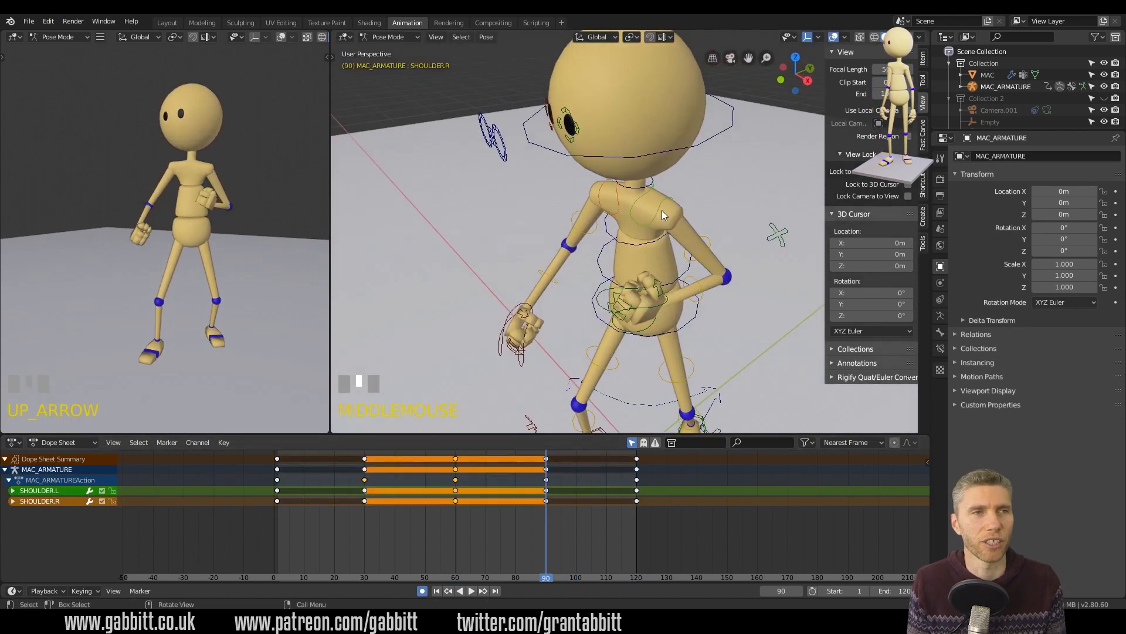
Change the transform pivot point and try rotating the shoulder controls about the global Z axis at frame 90.
left_click(632, 37)
left_click(631, 95)
key("r")
key("z")
left_click(769, 221)
left_click(664, 201)
key("r")
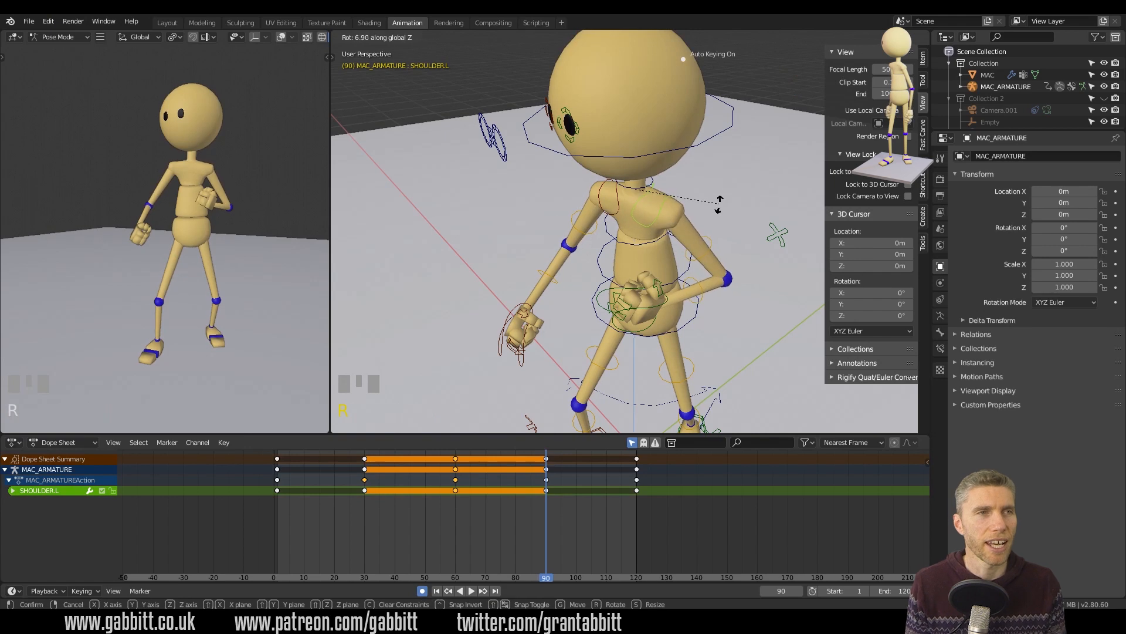
right_click(711, 246)
middle_click_drag(692, 271, 758, 248)
middle_click_drag(696, 206, 688, 215)
mouse_move(283, 520)
right_mouse_down()
mouse_move(494, 519)
mouse_move(280, 519)
right_mouse_up()
middle_click_drag(611, 275, 504, 281)
key("r")
left_click(613, 187)
key("s")
right_click(645, 197)
mouse_move(557, 203)
middle_mouse_down()
mouse_move(629, 207)
mouse_move(578, 202)
middle_mouse_up()
key("r")
right_click(692, 166)
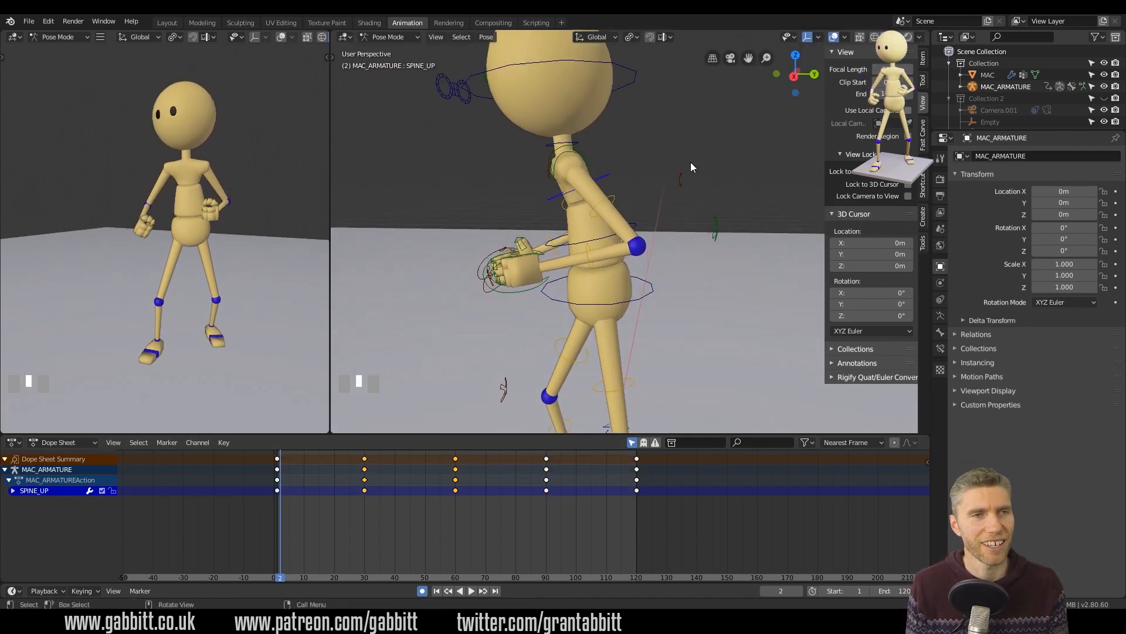
Reposition the SHOULDER.L and SHOULDER.R controls at frame 30, scrub the timeline, and undo the last change.
middle_click_drag(689, 163, 757, 169)
left_click(680, 157)
key("g")
right_click(680, 156)
right_click_drag(276, 512, 364, 517)
key("g")
left_click(701, 167)
left_click(647, 165)
key("g")
left_click(684, 57)
right_click_drag(438, 512, 308, 516)
key("ctrl+z")
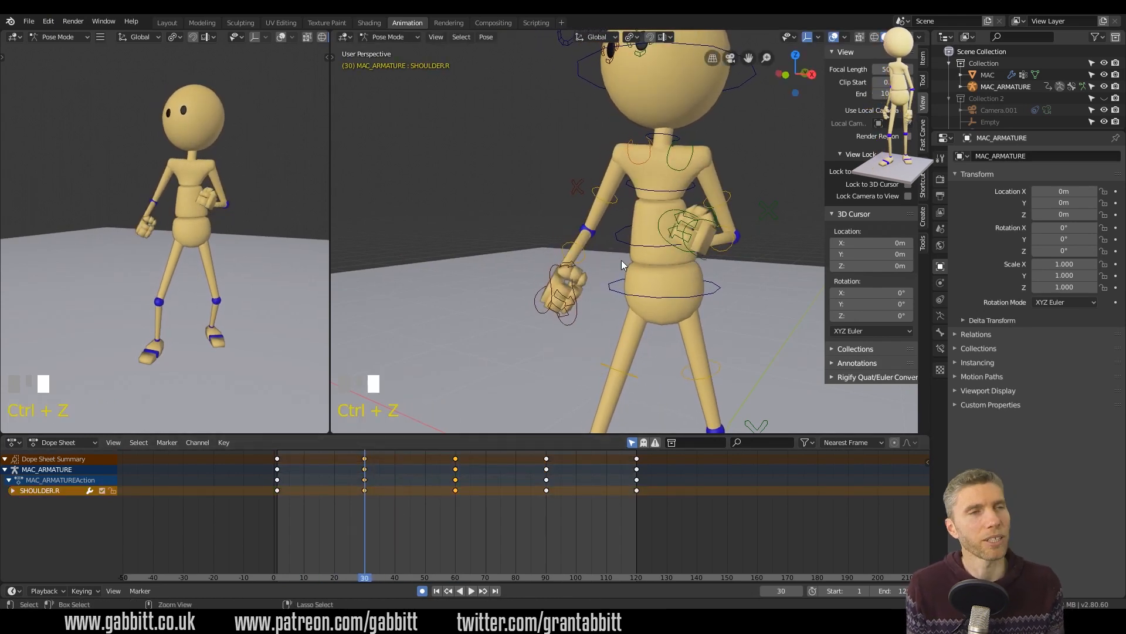
Refine the SHOULDER.R control's pose at frame 90 with small moves.
middle_click_drag(622, 260, 691, 213)
scroll(691, 214, "up", 3)
key("g")
right_click_drag(410, 499, 547, 522)
left_click(731, 181)
left_click(643, 184)
key("g")
left_click(669, 234)
middle_click_drag(676, 242, 667, 243)
middle_click_drag(667, 243, 656, 243)
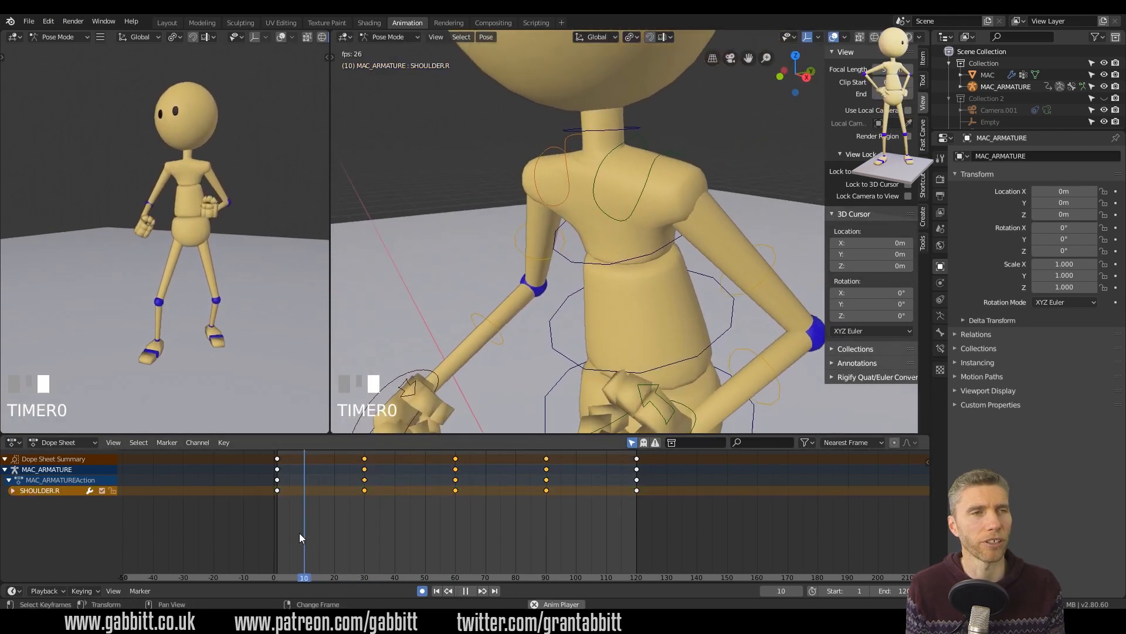
Scrub and play back the animation to examine the shoulder and chest movement, and undo the last change.
key("space")
middle_click_drag(411, 422, 359, 489)
right_click_drag(364, 490, 512, 537)
left_click(671, 291)
left_click(540, 191)
key("space")
key("space")
middle_click_drag(458, 352, 575, 346)
middle_click_drag(376, 516, 393, 517)
mouse_move(364, 515)
right_mouse_down()
mouse_move(350, 514)
mouse_move(379, 519)
right_mouse_up()
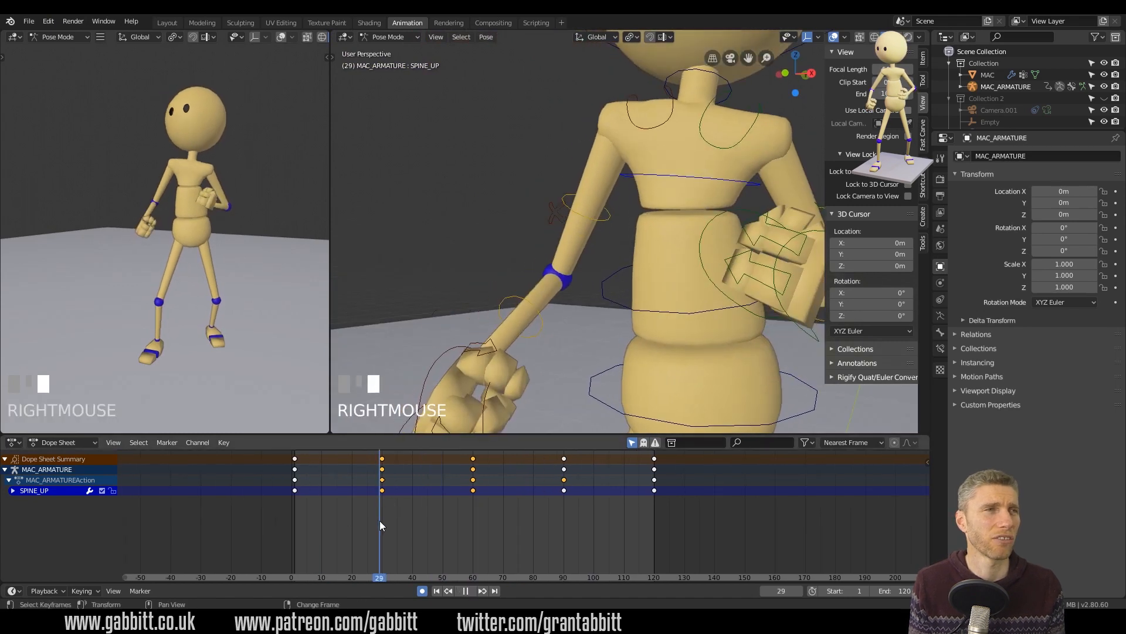
key("ctrl+z")
Rotate the SPINE_MID control at frame 30 in the side view.
middle_click_drag(434, 329, 832, 311)
key("KP_3")
middle_click_drag(678, 278, 668, 270)
mouse_move(669, 270)
middle_mouse_down("ctrl")
mouse_move(667, 256)
mouse_move(675, 281)
middle_mouse_up("ctrl")
middle_click_drag(674, 282, 736, 290, "shift")
key("r")
left_click(730, 263)
Try rotating the upper spine control at frame 30, undo it, and play back the animation.
left_click(637, 196)
key("r")
left_click(678, 222)
right_click_drag(372, 523, 444, 535)
key("ctrl+z")
key("space")
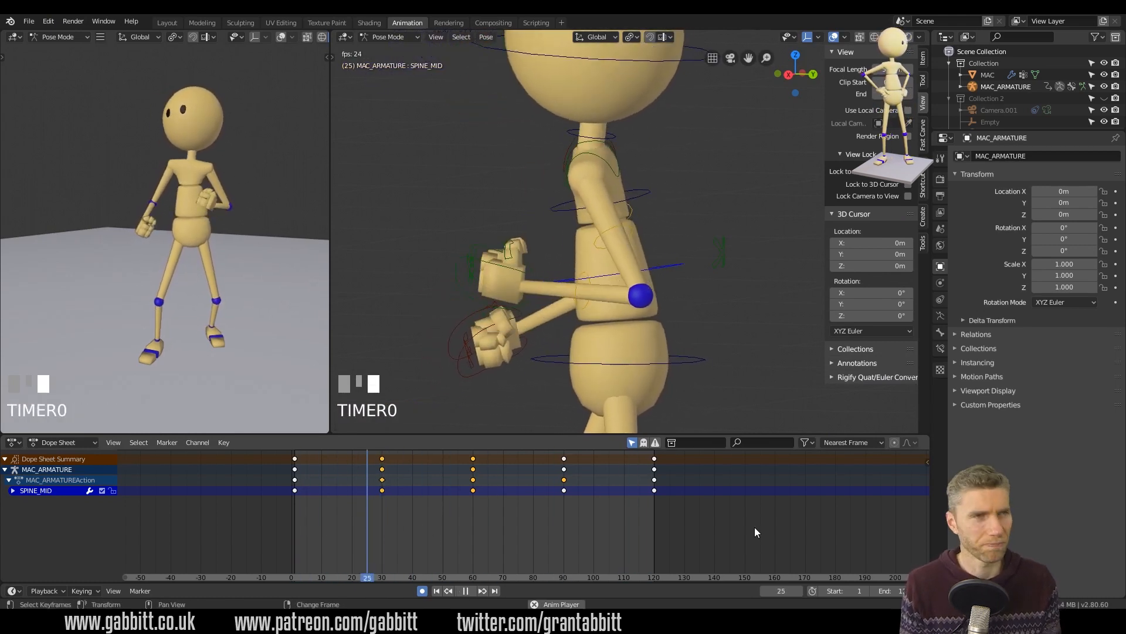
Move the SHOULDER.R control slightly at frame 30 and check the playback from the side.
key("space")
right_click(382, 526)
middle_click_drag(657, 189, 780, 191)
left_click(636, 187)
key("g")
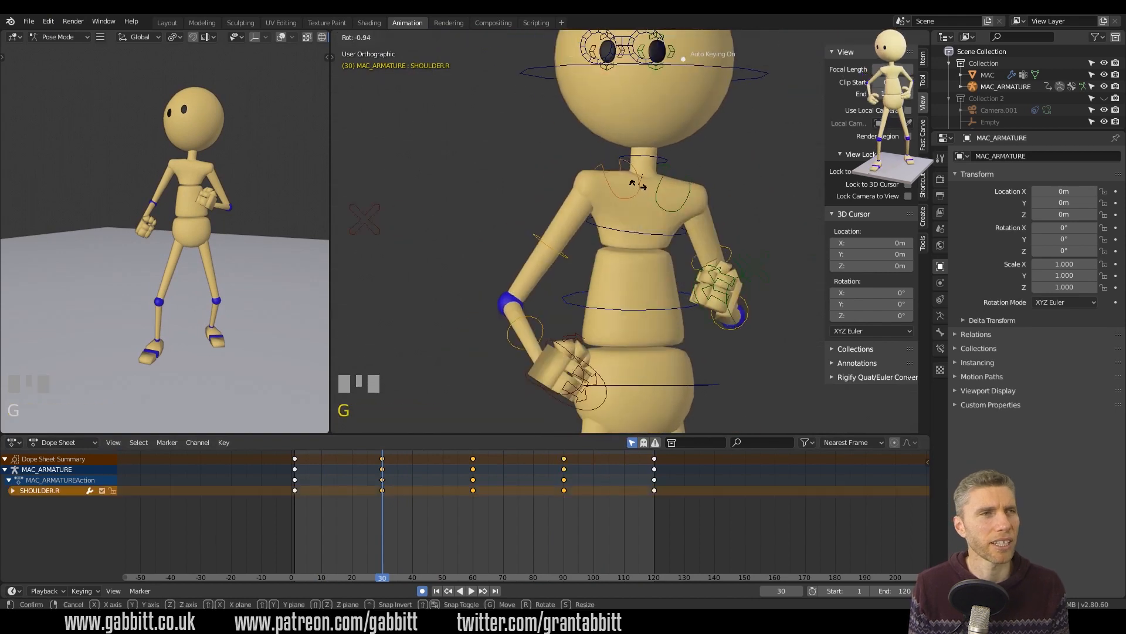
left_click(636, 198)
key("space")
middle_click_drag(730, 253, 609, 258)
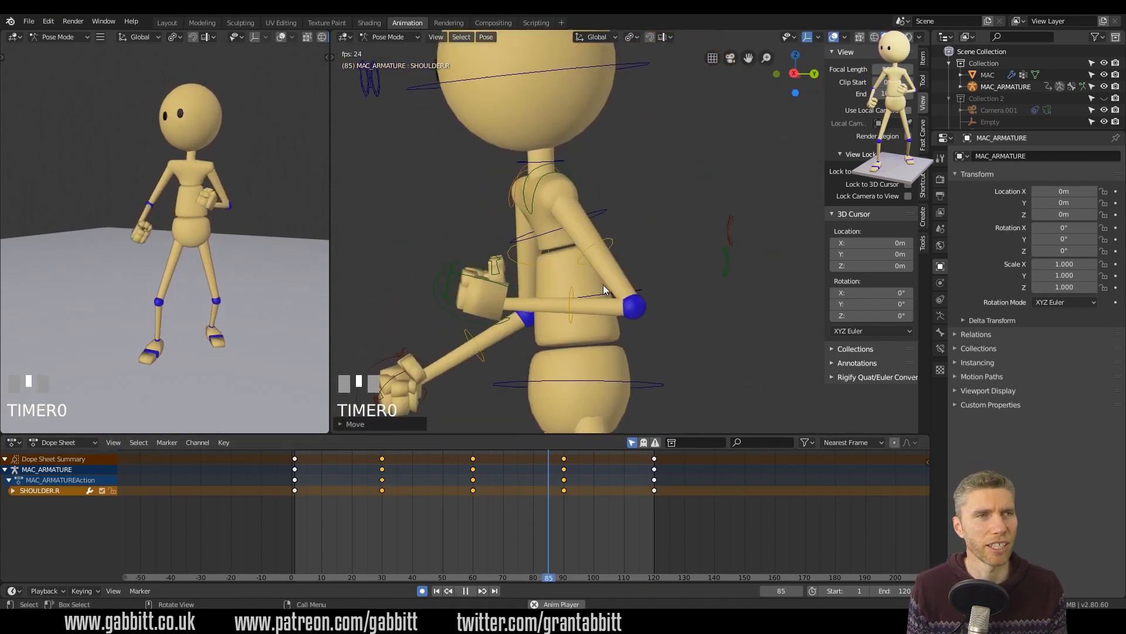
Rotate the NECK control at the previous keyframe and watch the looping playback.
key("space")
key("Down")
left_click(525, 110)
key("space")
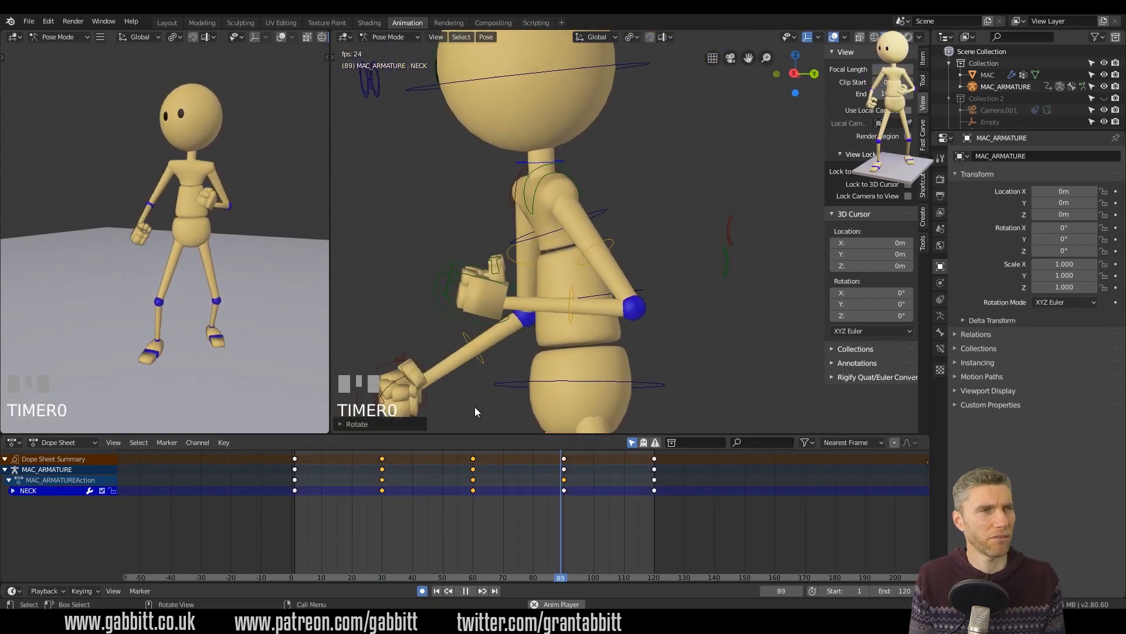
key("space")
right_click_drag(516, 505, 350, 523)
key("space")
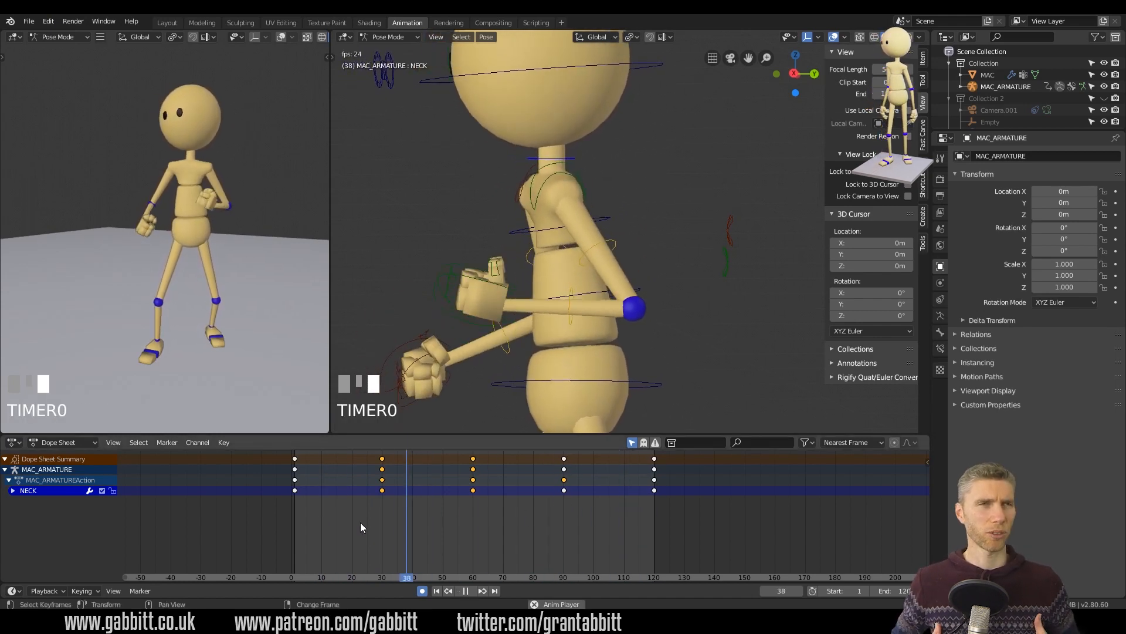
key("space")
scroll(429, 527, "down", 1)
scroll(453, 544, "down", 3)
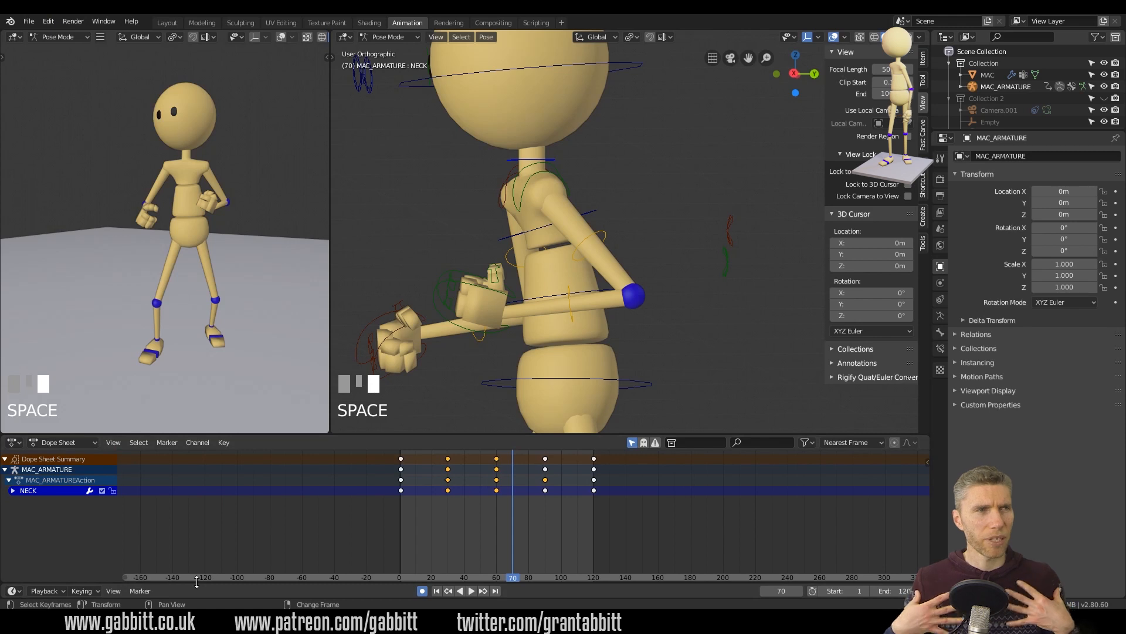
key("space")
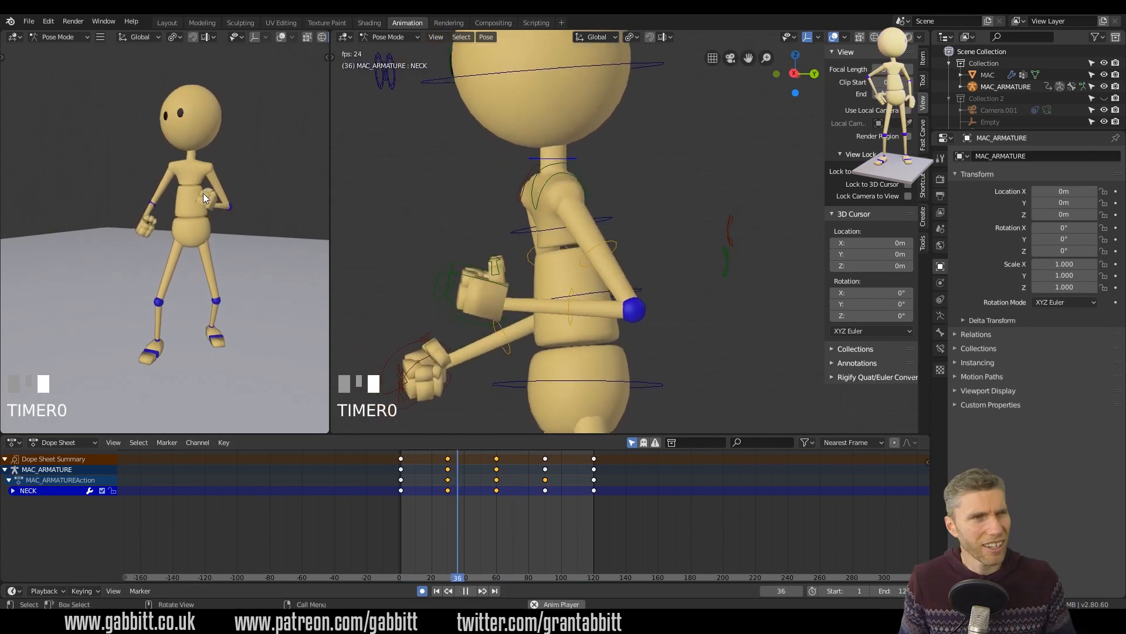
Rotate two left-hand finger controls and the THUMB_LOW.L control at frame 0.
key("space")
right_click_drag(403, 508, 400, 508)
middle_click_drag(469, 368, 578, 354)
left_click(580, 352)
left_click(545, 358)
key("r")
left_click(550, 336)
left_click(538, 332)
key("r")
left_click(593, 305)
left_click(576, 289)
key("r")
left_click(626, 302)
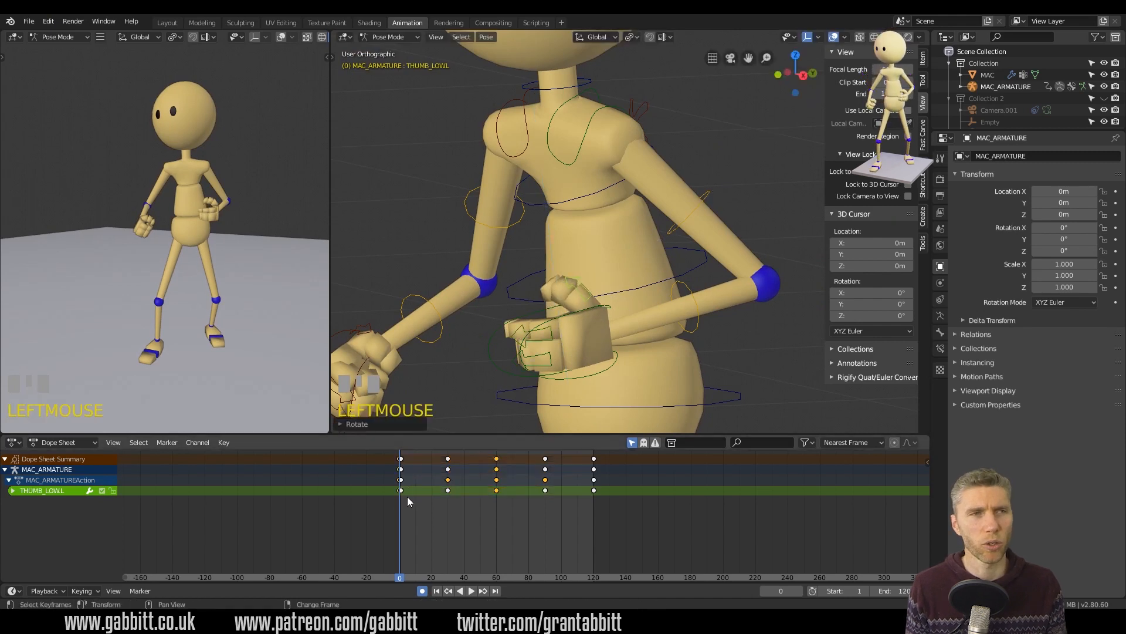
Select all the rig's controls and duplicate their first-frame keyframes onto frame 120.
scroll(408, 501, "up", 8)
key("a")
left_click(254, 464)
key("shift+d")
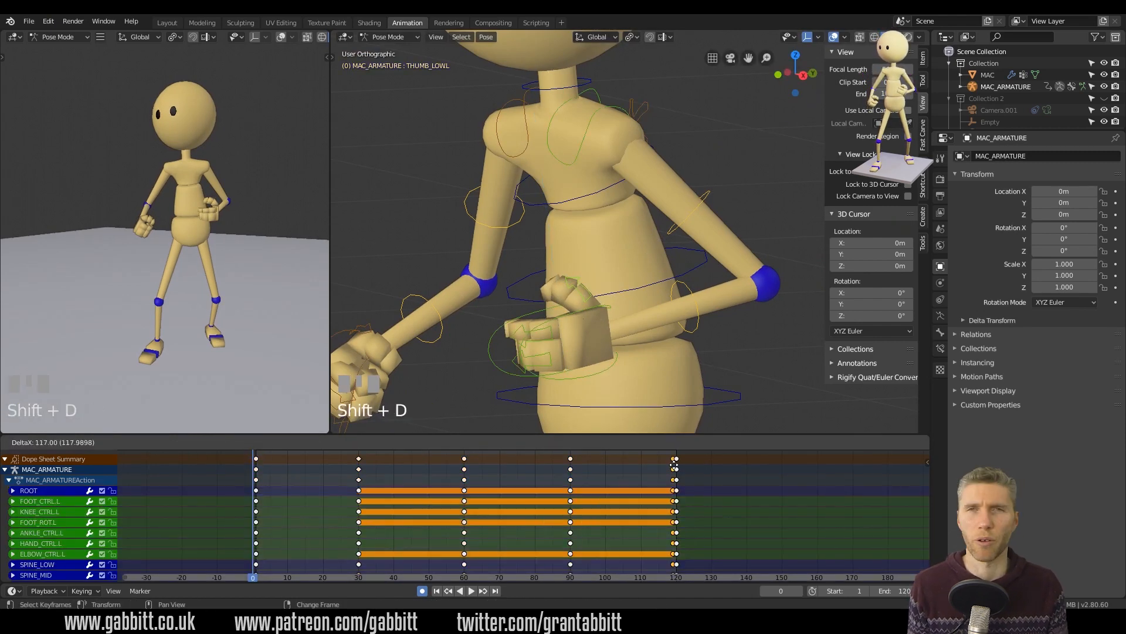
left_click(548, 469)
Play back and scrub the loop to examine the whole body's movement from the front.
key("space")
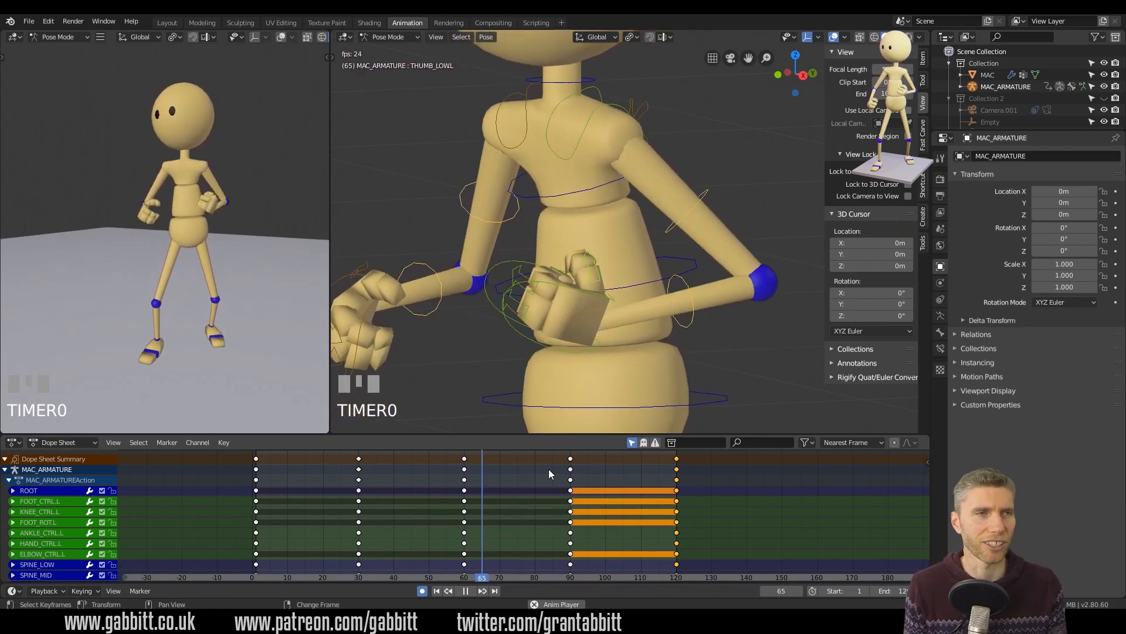
scroll(613, 325, "down", 10)
middle_click_drag(613, 324, 628, 345)
scroll(544, 340, "up", 3)
middle_click_drag(544, 340, 643, 343)
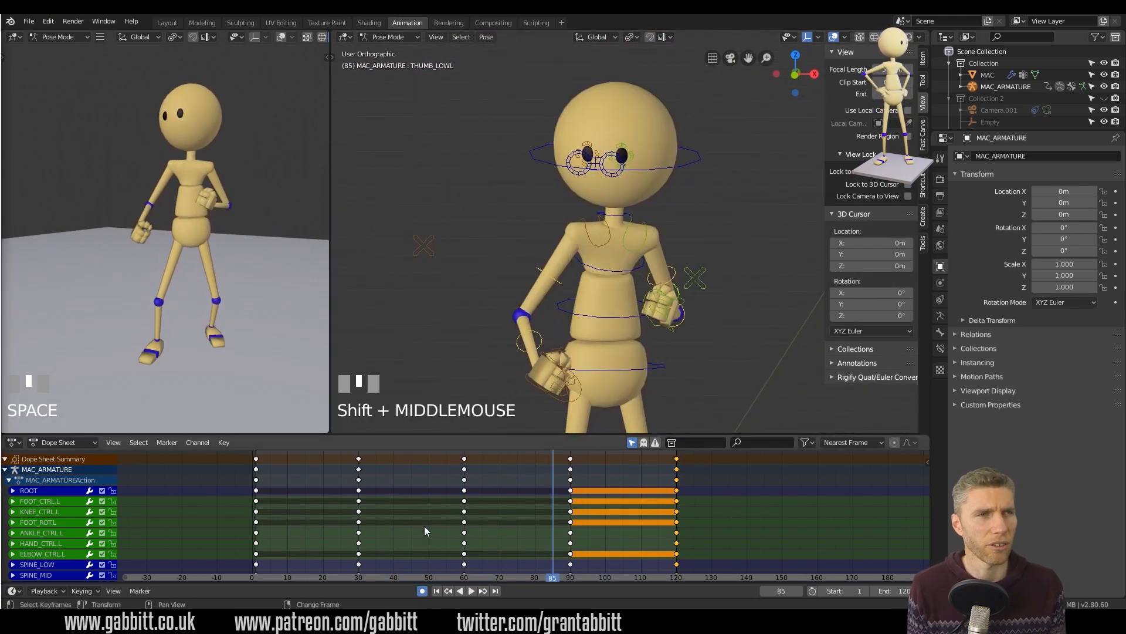
scroll(630, 235, "up", 3)
right_click_drag(455, 557, 430, 545)
Move the SLIDER eye control slightly at frame 30.
middle_click_drag(640, 164, 641, 213, "shift")
right_click_drag(382, 519, 357, 527)
left_click(576, 245)
left_click(584, 185)
key("g")
key("Up")
left_click(575, 489)
key("g")
left_click(660, 227)
key("g")
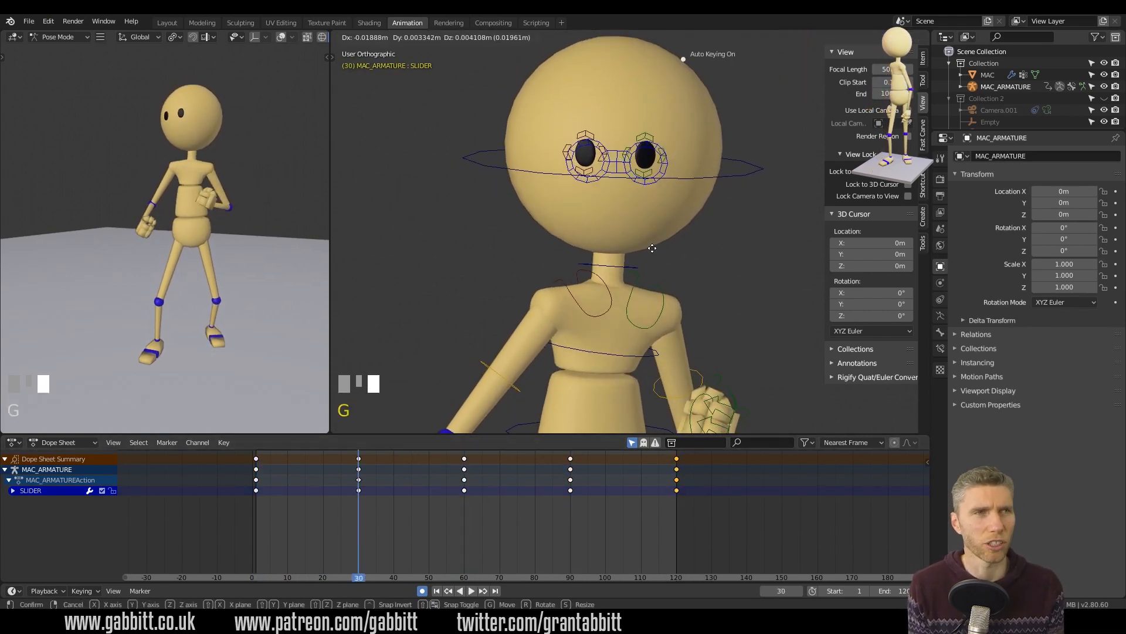
left_click(461, 501)
Move the SLIDER eye control at frame 90 and play back the animation.
key("Up")
key("g")
left_click(616, 239)
key("Up")
key("space")
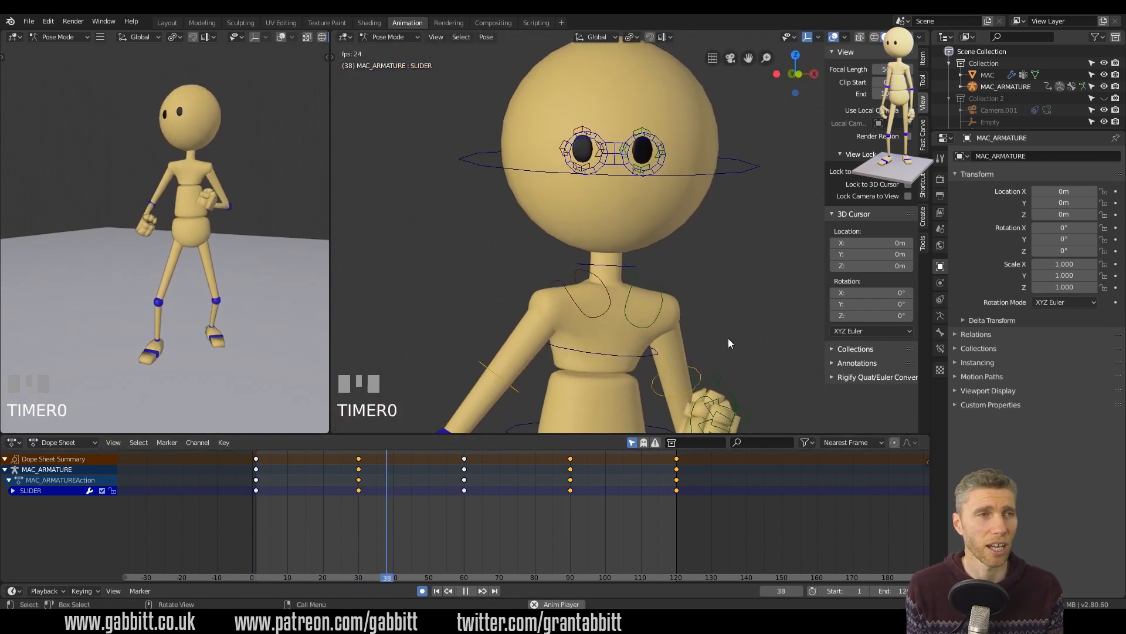
Stop the playback and select the EYE.L control.
key("space")
middle_click_drag(578, 282, 535, 280)
scroll(563, 176, "up", 2)
middle_click_drag(581, 103, 606, 189, "shift")
left_click(607, 190)
Try to flatten the EYE.L control by scaling it to 0 along Z, and undo it.
key("s")
right_click(640, 186)
key("s")
key("z")
key("0")
key("Return")
key("ctrl+z")
Insert a LocRot keyframe for the EYE.L control at frame 48.
right_click(429, 493)
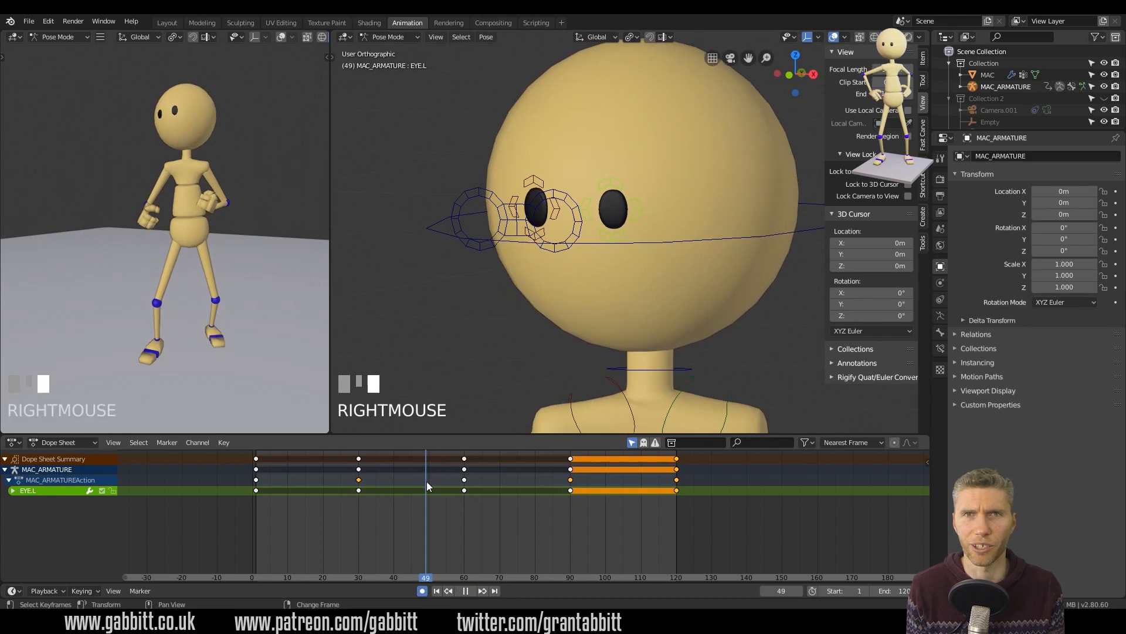
scroll(419, 482, "up", 14)
middle_click_drag(233, 472, 347, 470)
right_click(311, 471)
key("i")
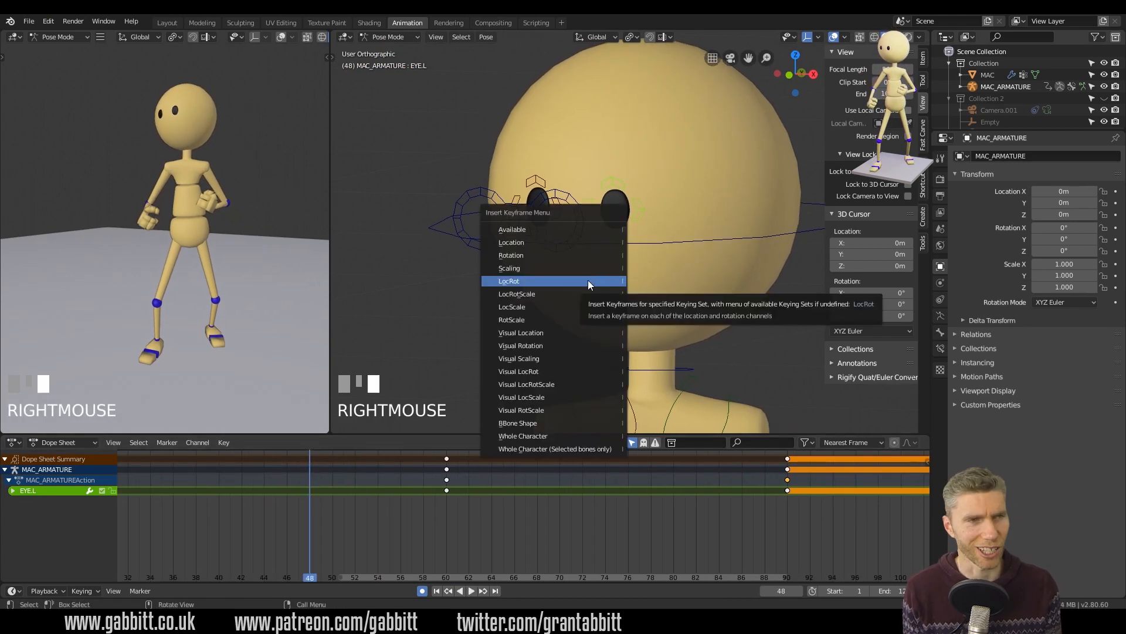
left_click(588, 280)
Flatten the EYE.L control at frame 50 by scaling it to 0 along Z.
right_click(332, 476)
key("s")
key("z")
key("0")
key("Return")
Duplicate the EYE.L keyframe at frame 48 to frame 52 and briefly play back the blink.
right_click(355, 469)
left_click(311, 458)
key("shift+d")
left_click(355, 461)
right_click(231, 478)
key("space")
key("space")
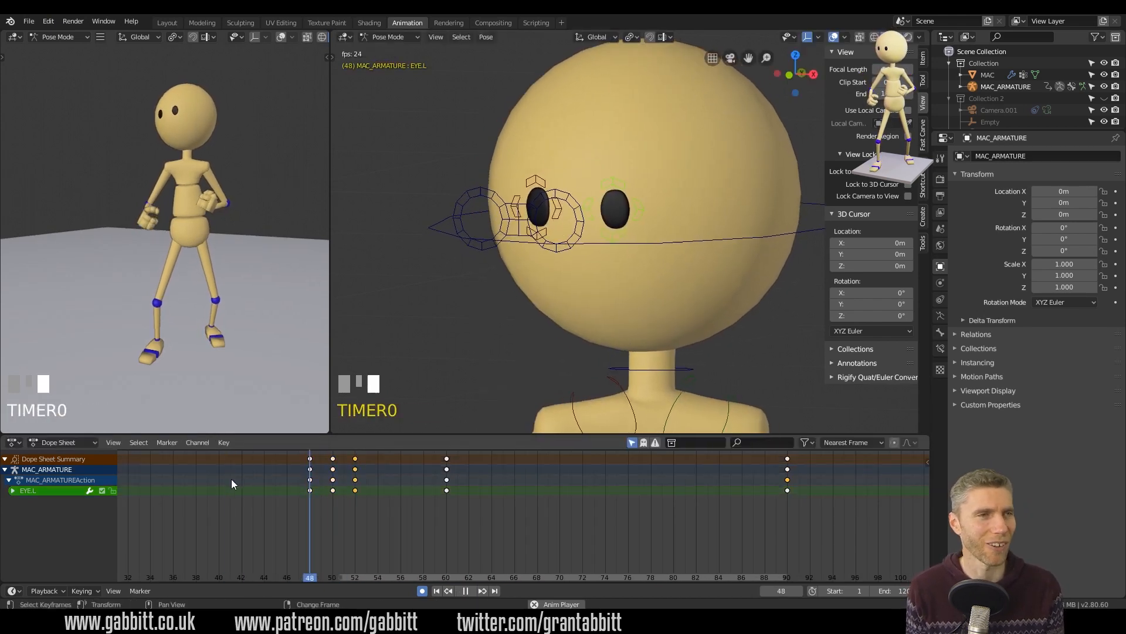
Try to paste the EYE.L blink keyframes onto the EYE.R control at frame 48, and undo it.
left_click(554, 196)
right_click(311, 502)
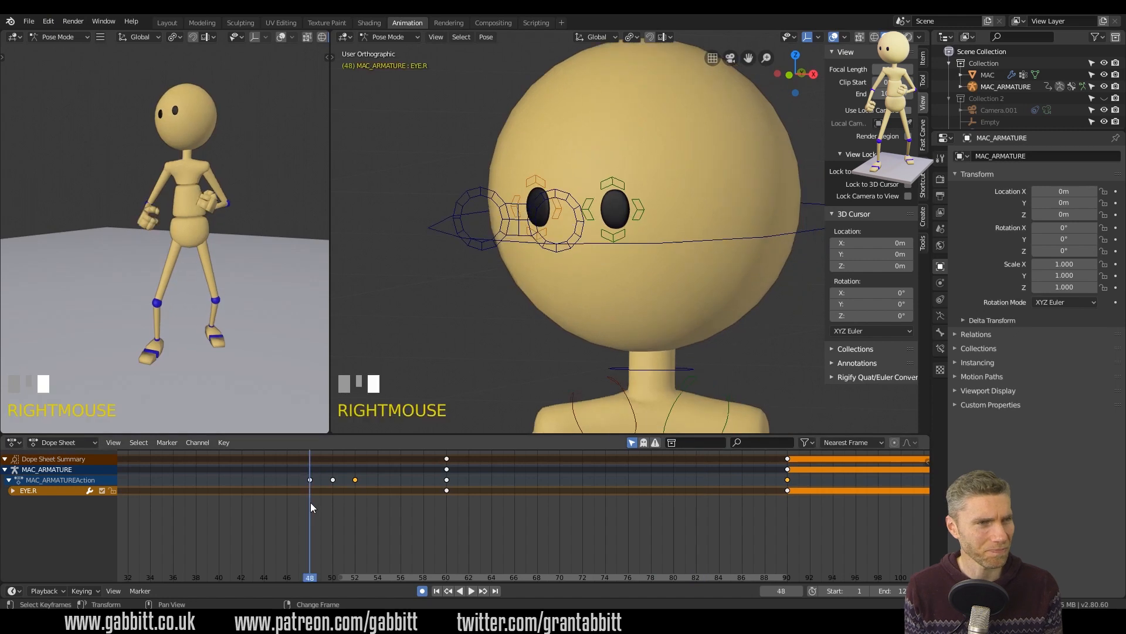
right_click(612, 184)
left_click(332, 460, "shift")
left_click(558, 197)
key("ctrl+v")
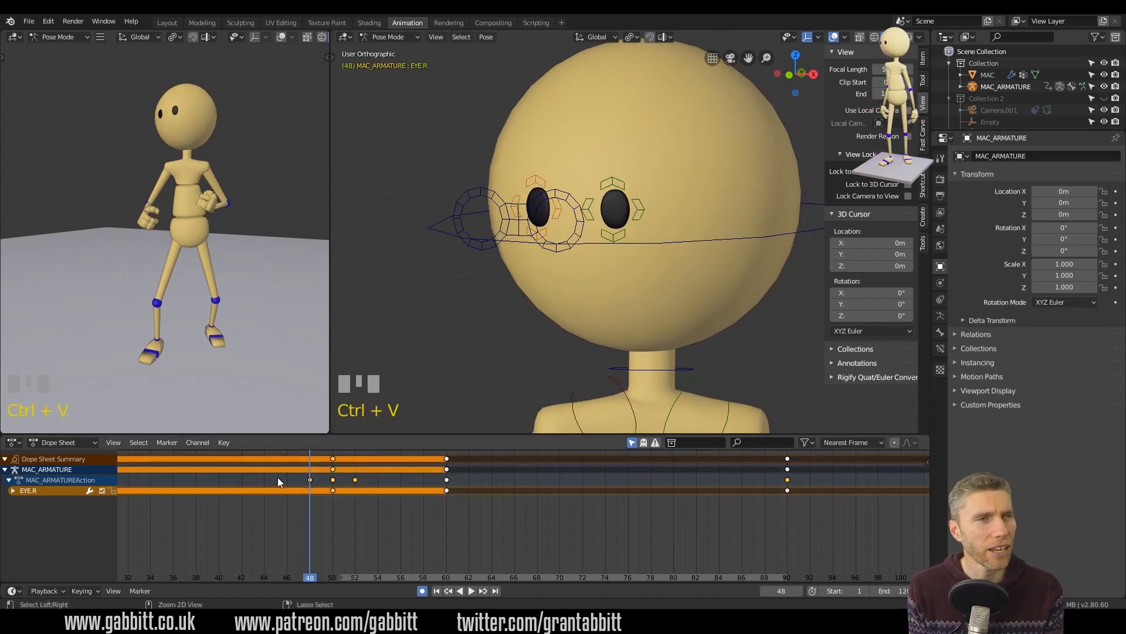
right_click(320, 470)
key("ctrl+z")
key("ctrl+z")
Try to scale the EYE.R control along Z near frame 50, and undo the changes.
right_click(335, 485)
key("s")
key("z")
left_click(540, 206)
right_click_drag(320, 517, 312, 515)
key("s")
left_click(564, 184)
key("ctrl+z")
key("ctrl+z")
key("ctrl+z")
Keyframe the EYE.R control at frame 48 and duplicate that keyframe to frame 52.
right_click(310, 510)
left_click(543, 183)
key("i")
left_click(576, 181)
left_click(310, 459)
key("shift+d")
left_click(353, 458)
Flatten the EYE.R control at frame 50 by scaling it to 0 along Z, and play back the blink.
right_click(333, 495)
key("s")
key("z")
key("0")
key("Return")
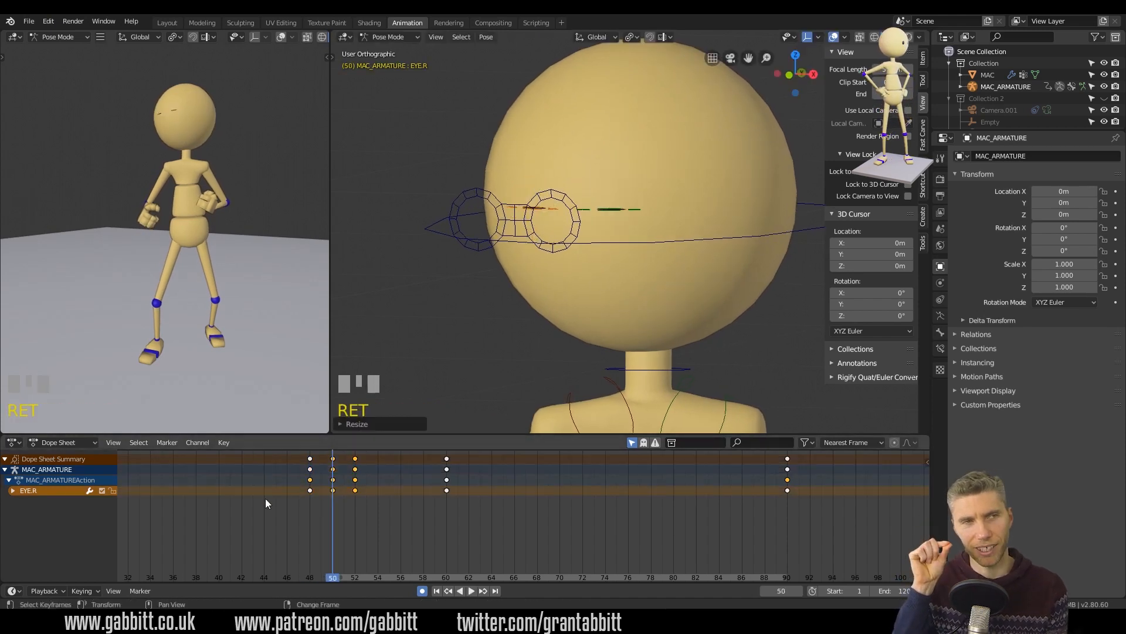
key("space")
key("space")
Select both eye controls and insert a keyframe for them at frame 89.
left_click(575, 493)
scroll(575, 493, "down", 8)
right_click(609, 497)
left_click(633, 205, "shift")
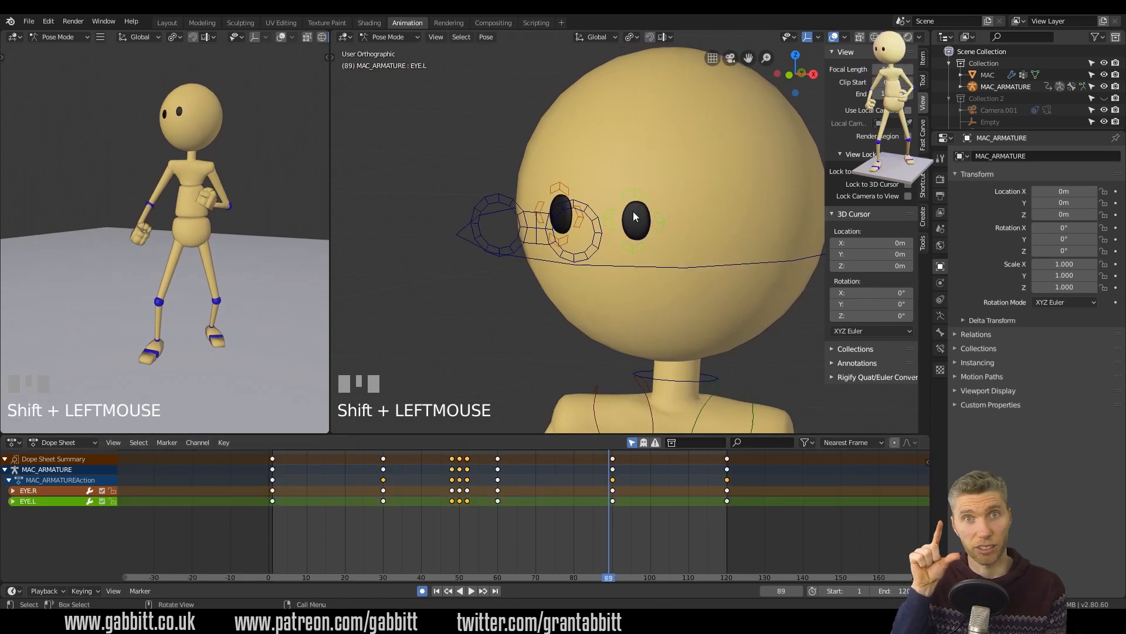
key("i")
left_click(636, 215)
Flatten both eye controls at frame 90 by scaling them to 0 along Z.
scroll(650, 481, "up", 13)
middle_click_drag(768, 498, 510, 517)
right_click(509, 517)
key("s")
key("z")
key("0")
key("Return")
Duplicate both eyes' keyframes at frame 89 to frame 92 and play back the animation.
left_click(498, 459)
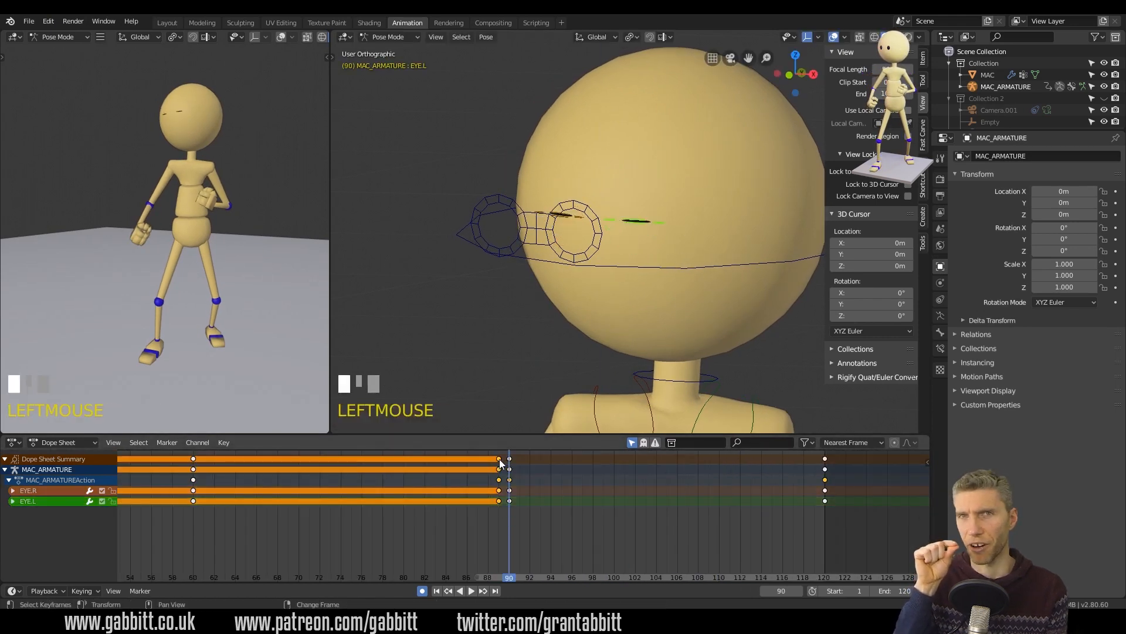
key("shift+d")
left_click(530, 459)
right_click(427, 463)
key("space")
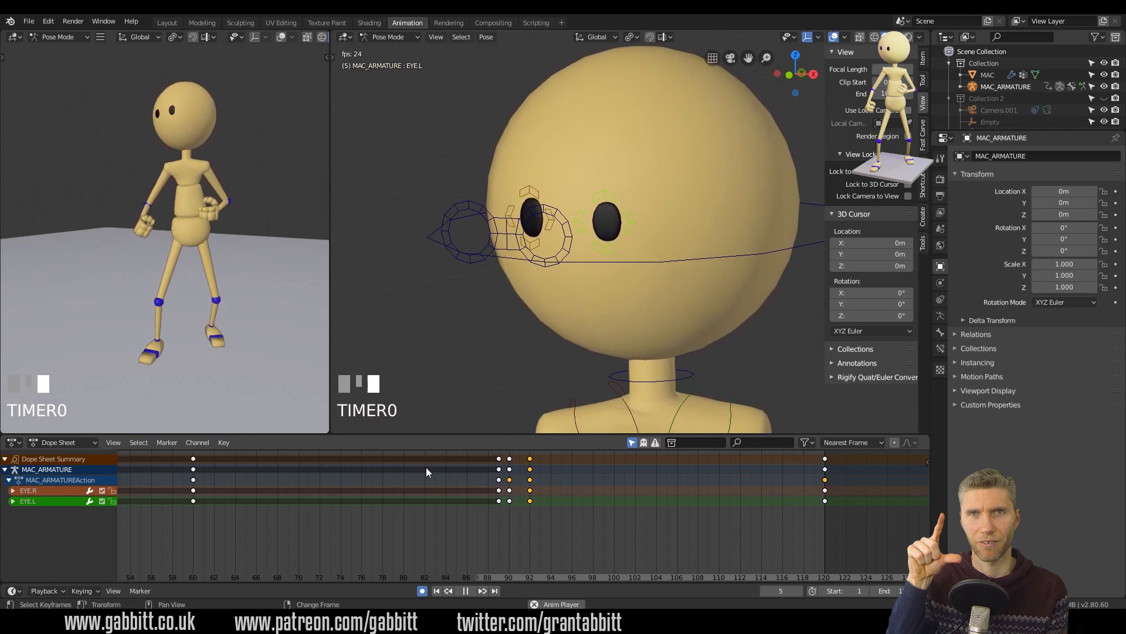
key("space")
Move both eyes' frame 89 keyframes to frame 88 and play back the animation from the start.
left_click(499, 459)
key("g")
left_click(488, 460)
key("space")
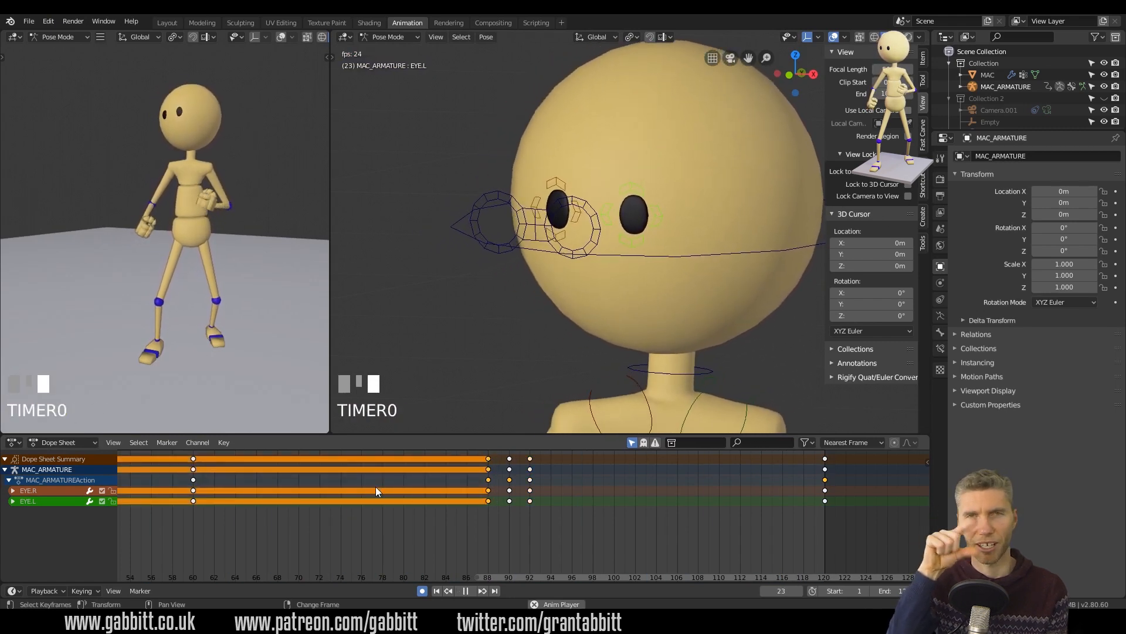
key("space")
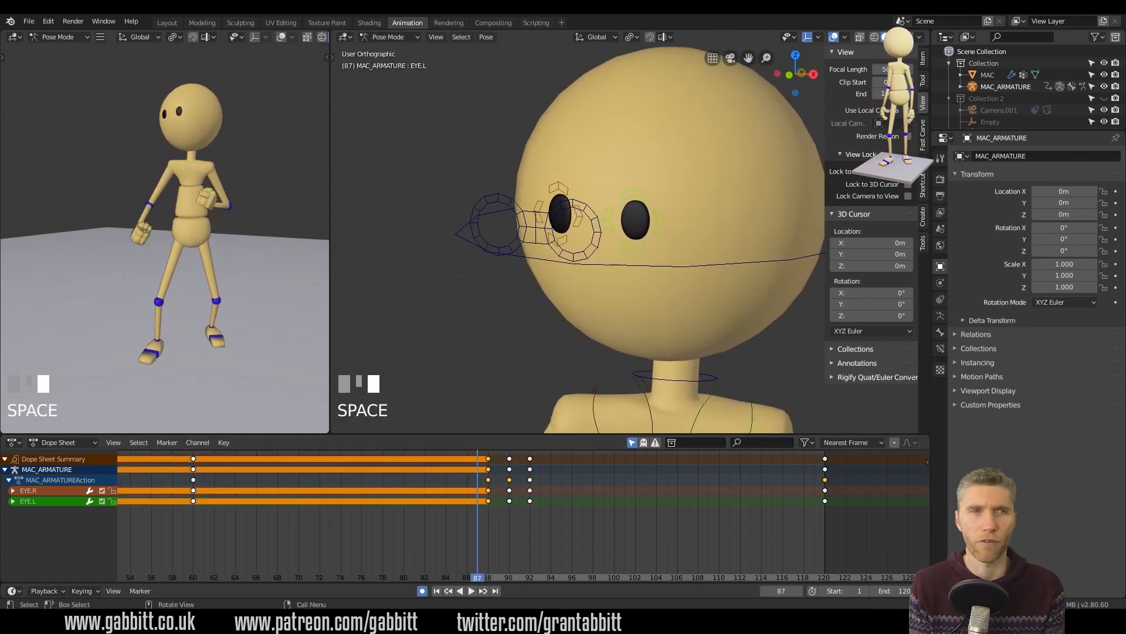
right_click(149, 517)
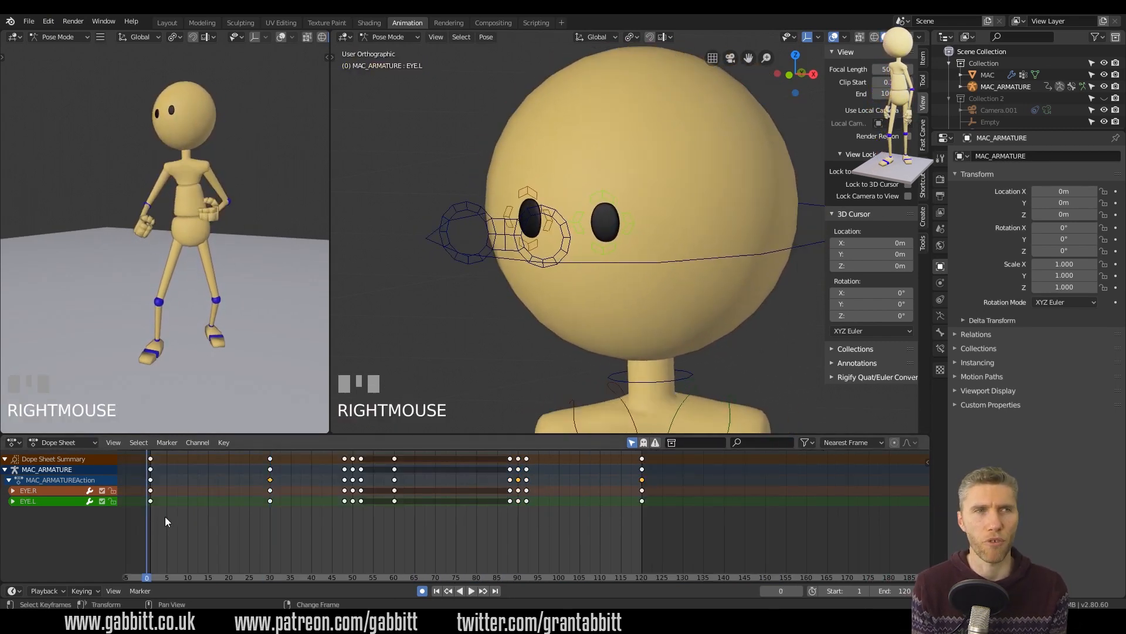
key("space")
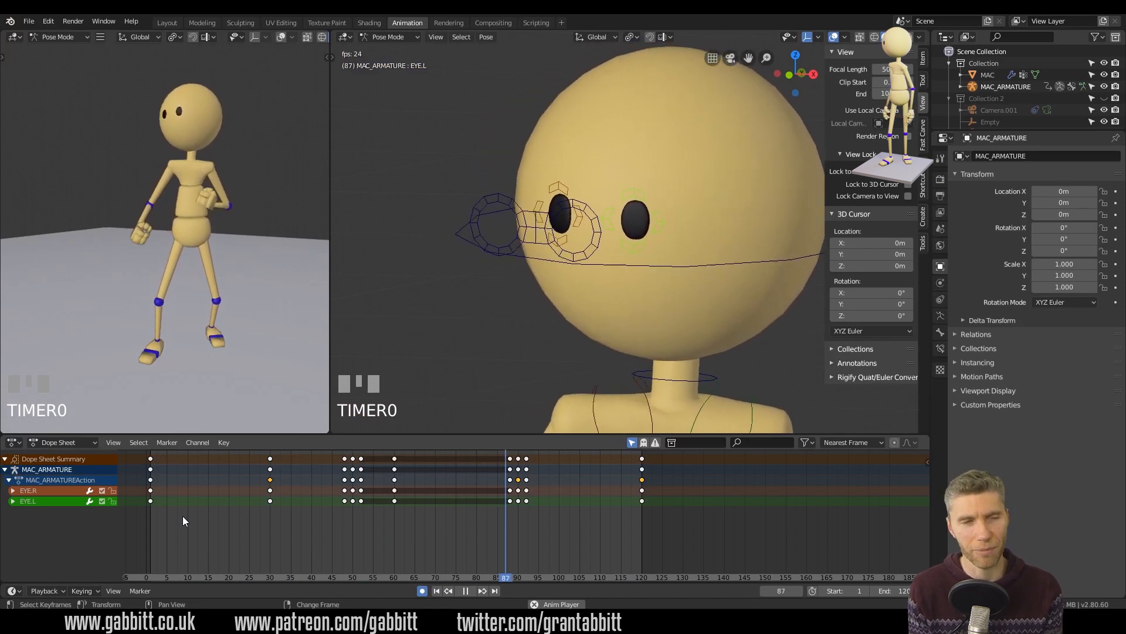
key("space")
Set the animation's end frame to 200.
scroll(643, 540, "down", 4)
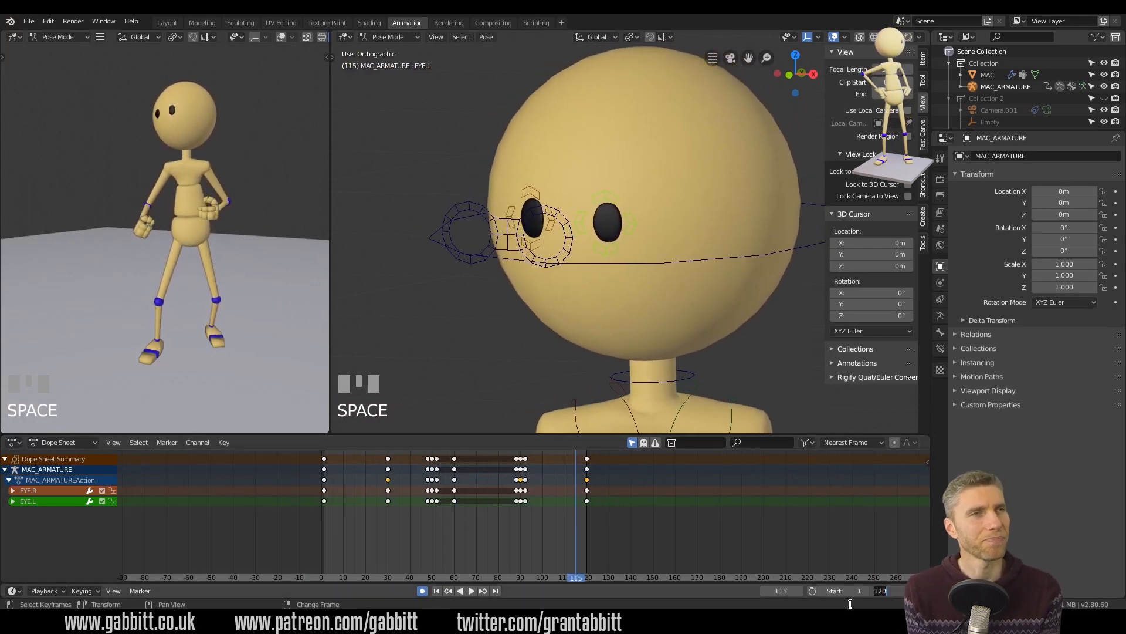
type("200")
key("Return")
scroll(685, 535, "down", 5)
middle_click_drag(661, 535, 530, 532)
Try to duplicate only the eye controls' frame 30 keyframes to frame 140, and undo it.
left_click(354, 460)
right_click(353, 461)
right_click_drag(311, 468, 352, 465)
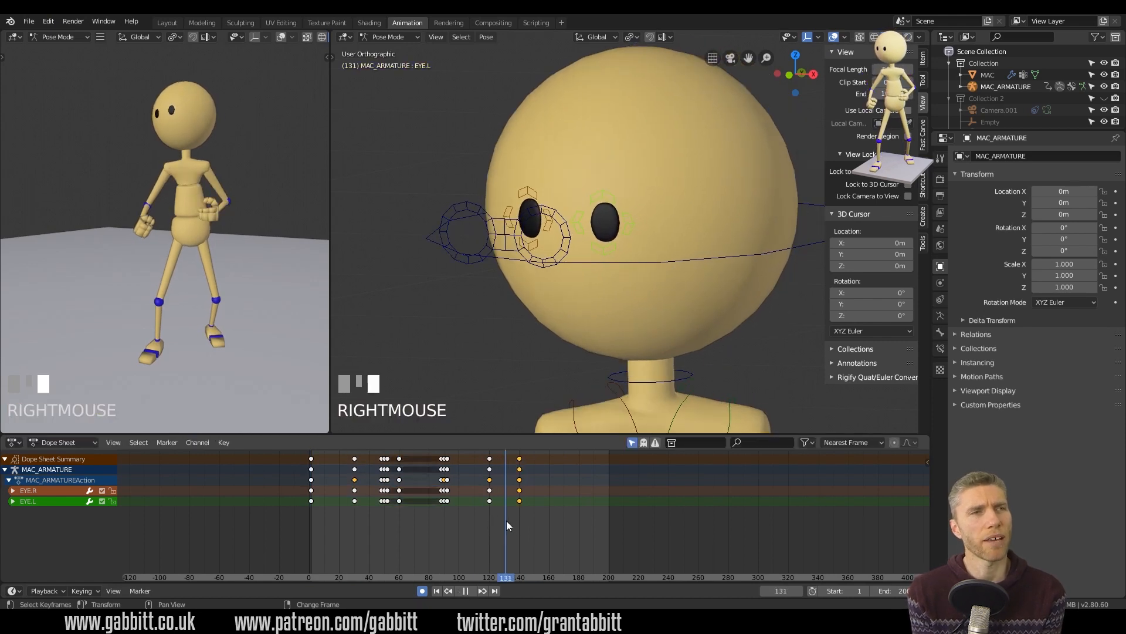
key("ctrl+z")
key("ctrl+z")
Select all the rig controls and duplicate their frame 30 keyframes to frame 140.
key("a")
left_click(355, 461)
key("shift+d")
left_click(519, 462)
right_click_drag(413, 491, 520, 500)
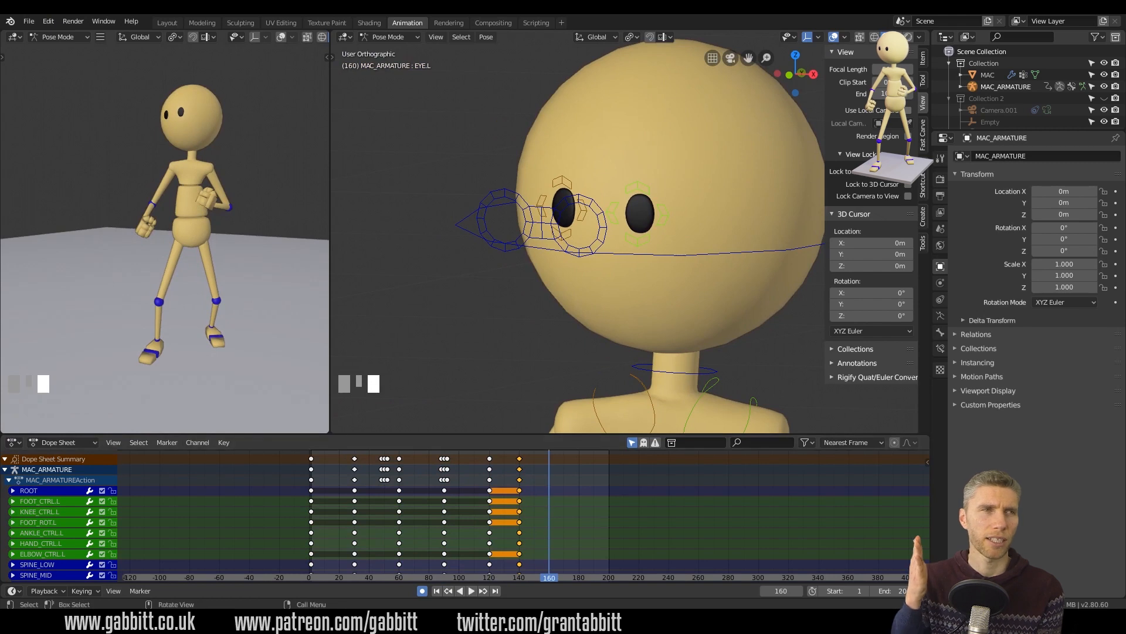
Move the hip control backward along Y at frame 160, working from the character's side.
middle_click_drag(267, 329, 214, 325)
middle_click_drag(627, 301, 578, 300)
scroll(622, 305, "down", 6)
middle_click_drag(629, 375, 619, 284, "shift")
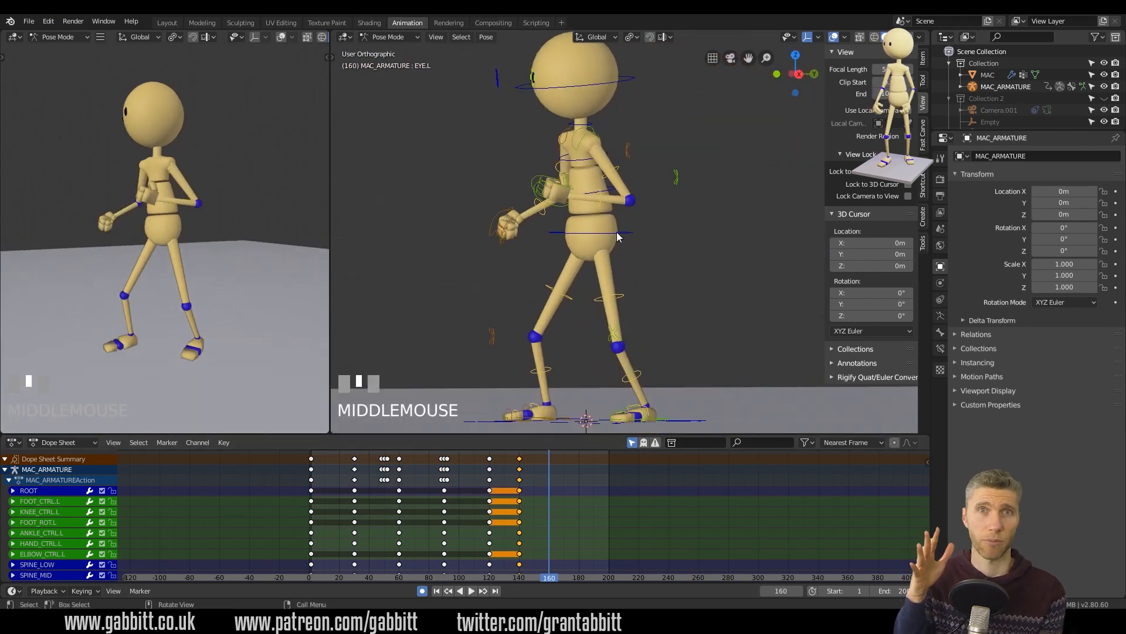
left_click(620, 234)
key("g")
key("y")
left_click(630, 237)
Move the forward foot control back along Y at frame 160 and raise the hips slightly.
middle_click_drag(567, 396, 570, 412)
left_click(573, 413)
key("g")
key("y")
left_click(633, 405)
mouse_move(662, 368)
middle_mouse_down()
mouse_move(649, 368)
mouse_move(648, 352)
middle_mouse_up()
left_click(646, 230)
key("g")
left_click(659, 216)
Rotate the lower torso controls, including SPINE_LOW, to adjust the hip tilt at frame 160.
middle_click_drag(627, 271, 839, 280)
left_click(666, 189)
key("r")
left_click(708, 167)
middle_click_drag(709, 165, 604, 141)
left_click(668, 214)
key("r")
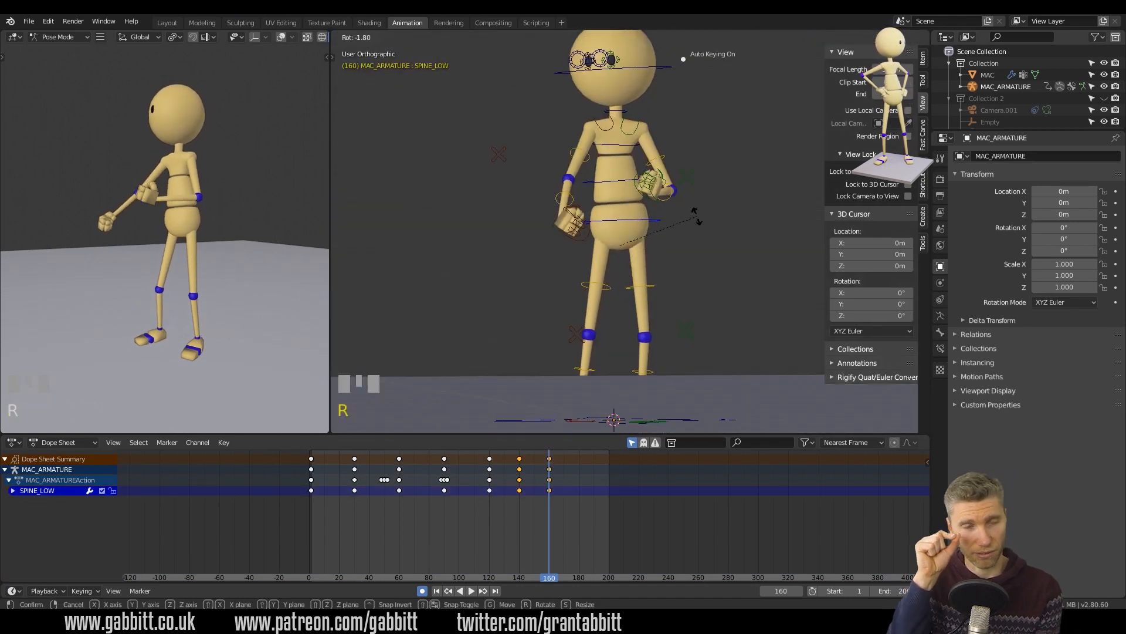
left_click(699, 213)
Rotate the upper torso, including the SPINE_UP control, to counter the hip tilt at frame 160.
middle_click_drag(699, 218, 697, 235)
left_click(637, 170)
key("r")
left_click(638, 138)
key("r")
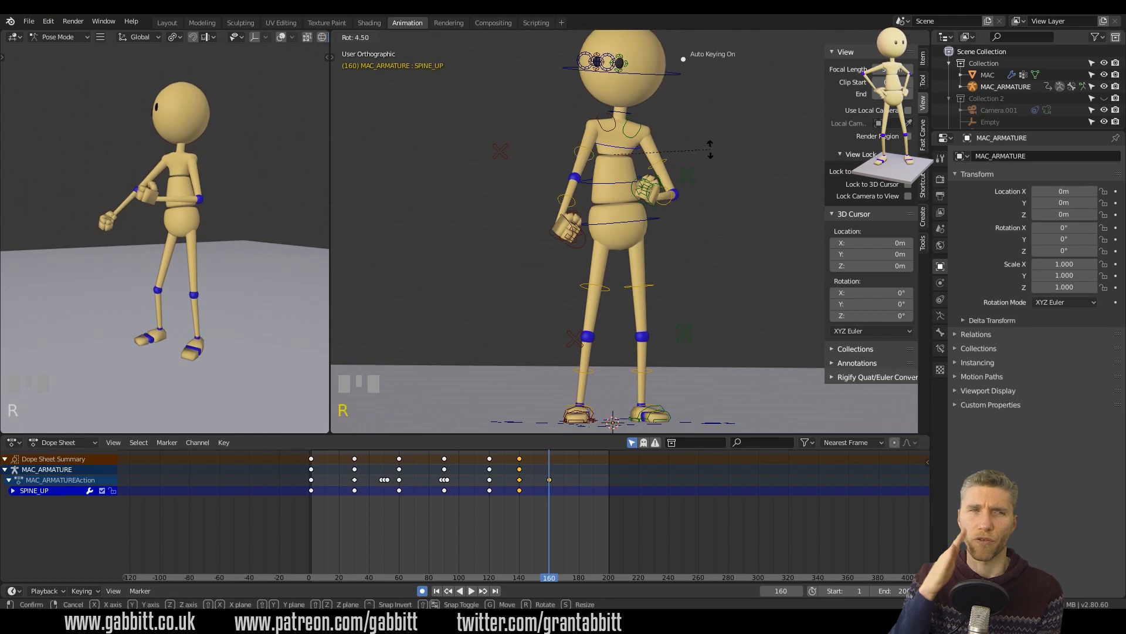
left_click(712, 150)
Lower the right hand control to the character's side and rotate the hand at frame 160.
middle_click_drag(711, 153, 789, 155)
left_click(708, 239)
key("g")
left_click(692, 273)
scroll(608, 252, "up", 2)
middle_click_drag(607, 252, 620, 275)
key("r")
left_click(652, 286)
Rotate the right hand's finger and thumb controls, including THUMB_LOW.R, to relax the hand at frame 160.
left_click(584, 288, "shift")
scroll(578, 289, "up", 4)
left_click(531, 261)
left_click(513, 334, "shift")
left_click(508, 339)
left_click(522, 270)
left_click(534, 287)
key("r")
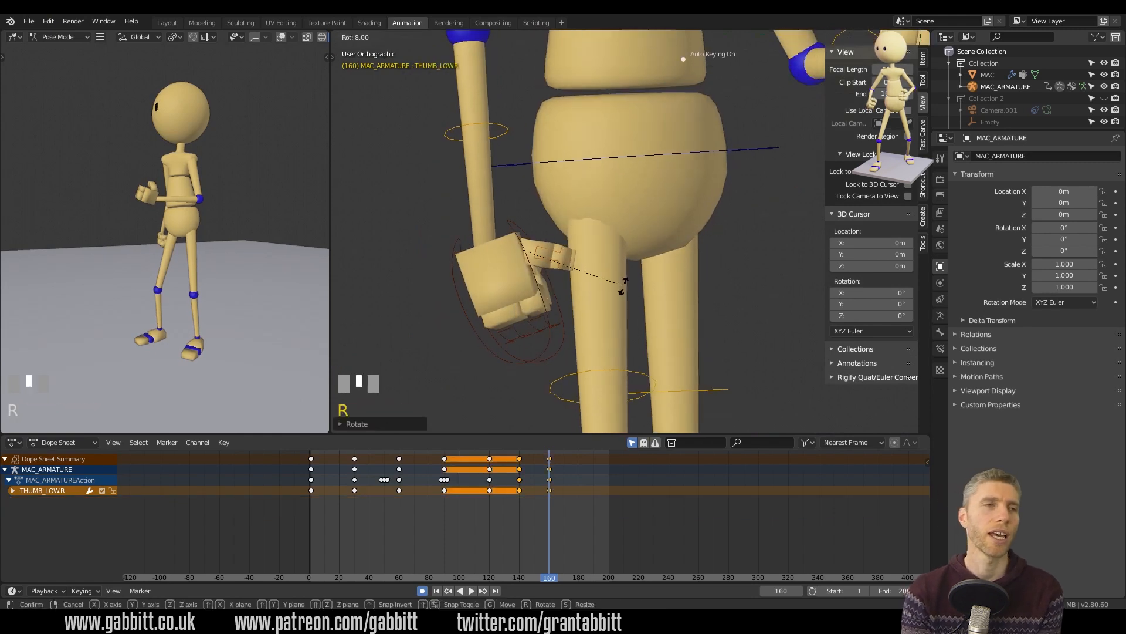
key("r")
left_click(692, 258)
middle_click_drag(692, 258, 528, 232)
scroll(611, 239, "down", 4)
Lower the left hand to the character's side and rotate it into a relaxed position at frame 160.
left_click(587, 249)
key("r")
left_click(636, 277)
middle_click_drag(637, 281, 534, 194)
left_click(533, 192)
left_click(638, 191)
middle_click_drag(639, 235, 695, 252)
Rotate the finger controls to open the clenched fist at frame 160.
scroll(692, 266, "up", 4)
left_click(499, 153)
key("r")
left_click(534, 141)
middle_click_drag(533, 140, 601, 226)
key("r")
left_click(557, 176)
scroll(564, 196, "down", 2)
left_click(546, 219)
left_click(590, 175)
left_click(595, 202)
Rotate the NECK control slightly to adjust the head's tilt at frame 160.
middle_click_drag(590, 174, 619, 187)
scroll(189, 236, "down", 2)
middle_click_drag(189, 236, 167, 218)
scroll(639, 229, "down", 4)
middle_click_drag(639, 241, 646, 230)
middle_click_drag(646, 159, 745, 247, "shift")
left_click(573, 168)
left_click(619, 91)
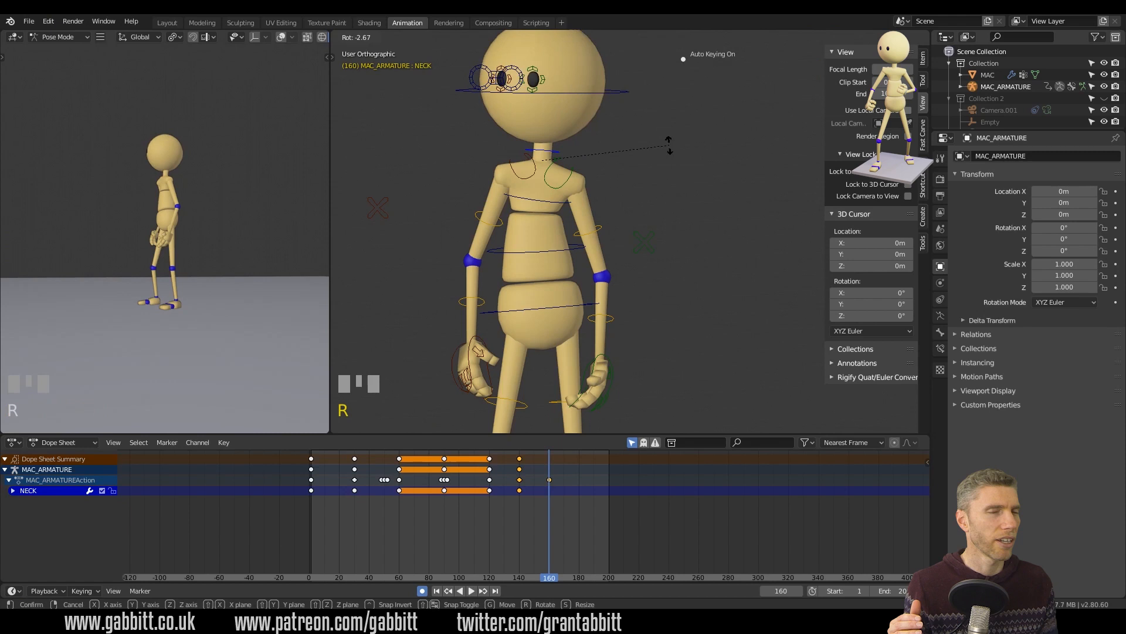
middle_click_drag(619, 90, 600, 106)
left_click(653, 113)
Rotate the SPINE_UP control to refine the upper torso's lean at frame 160.
scroll(653, 123, "down", 6)
middle_click_drag(708, 258, 727, 237)
scroll(728, 229, "up", 6)
left_click(726, 186)
key("r")
left_click(762, 181)
middle_click_drag(763, 181, 622, 217)
left_click(621, 217)
key("r")
scroll(610, 190, "down", 4)
scroll(637, 235, "up", 5)
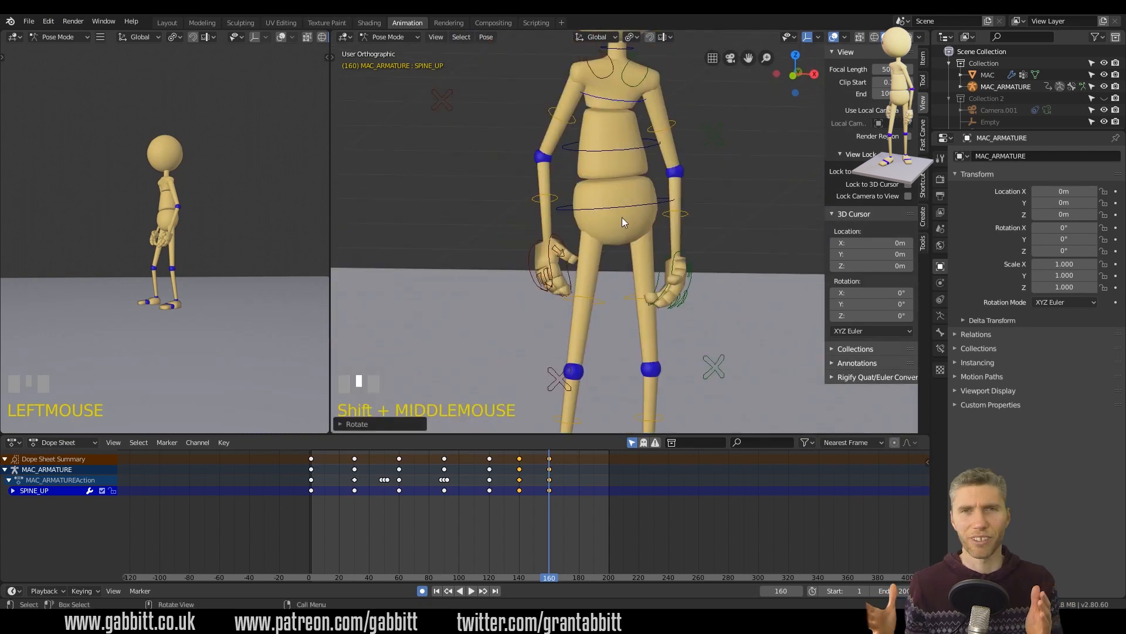
Move the right elbow control closer to the body at frame 160.
left_click(487, 100)
key("g")
left_click(542, 98)
middle_click_drag(569, 129, 453, 146)
scroll(587, 151, "down", 3)
scroll(669, 152, "up", 3)
middle_click_drag(663, 141, 666, 209, "shift")
Rotate the shoulder and torso controls to relax the upper body at frame 160.
left_click(632, 151)
key("r")
left_click(642, 145)
middle_click_drag(654, 150, 717, 154)
left_click(583, 210, "shift")
key("r")
left_click(726, 197)
scroll(727, 214, "down", 3)
middle_click_drag(730, 227, 651, 247)
scroll(639, 315, "up", 4)
Rotate the left hand control and reposition it beside the thigh at frame 160.
middle_click_drag(640, 315, 632, 409)
left_click(622, 377)
key("r")
key("z")
key("r")
left_click(707, 281)
key("g")
left_click(685, 295)
Fine-tune the lower-body controls' position at frame 160, adjusting SPINE_LOW along Z.
scroll(686, 294, "down", 4)
left_click(646, 371)
key("g")
left_click(646, 371)
left_click(669, 233)
key("g")
key("z")
left_click(670, 233)
Insert a keyframe for all rig controls at frame 160 and scrub through the move into the new pose.
key("a")
key("i")
left_click(650, 302)
right_click_drag(523, 498, 551, 503)
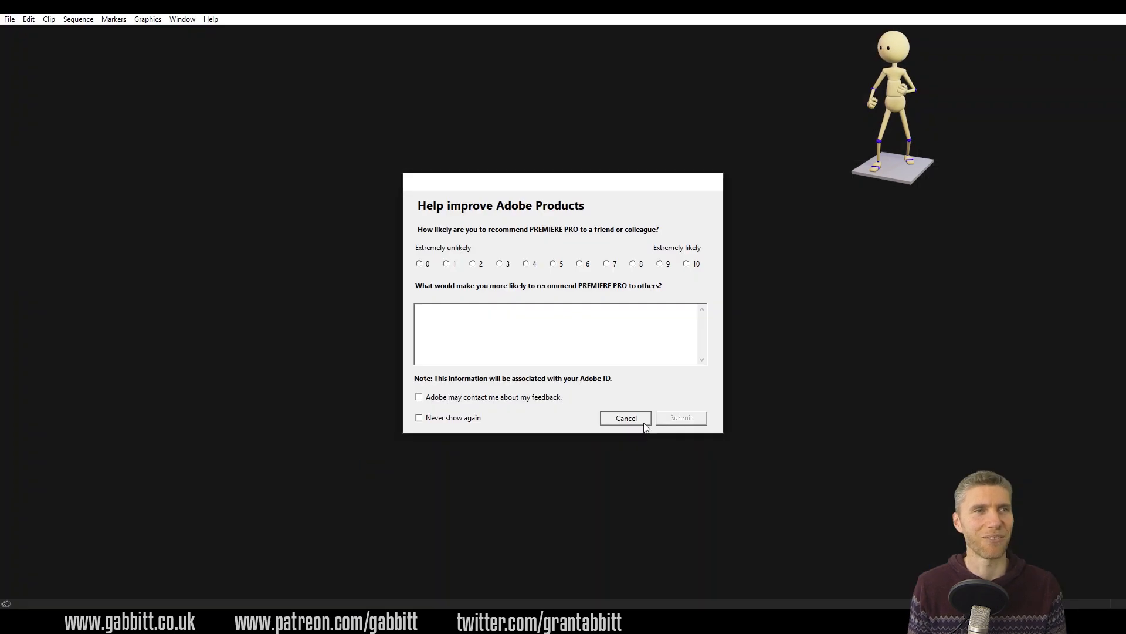
Switch to Premiere Pro, dismiss the feedback survey, and scrub the enlarged idle edited timeline to check the reference timing.
left_click(626, 417)
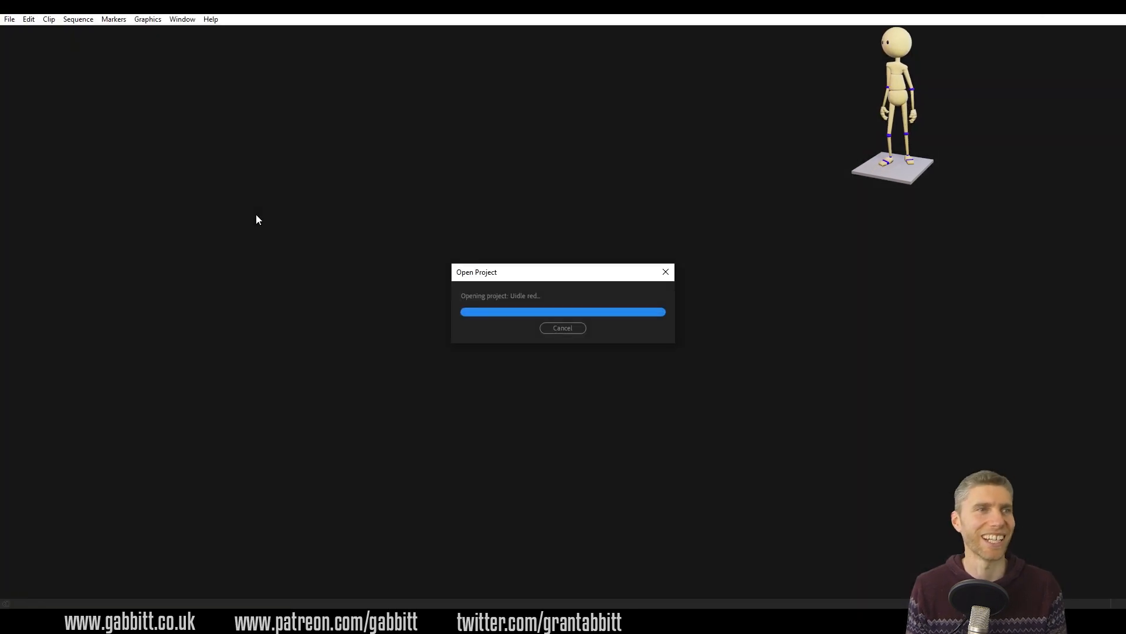
left_click_drag(292, 146, 395, 417)
left_click_drag(509, 356, 536, 356)
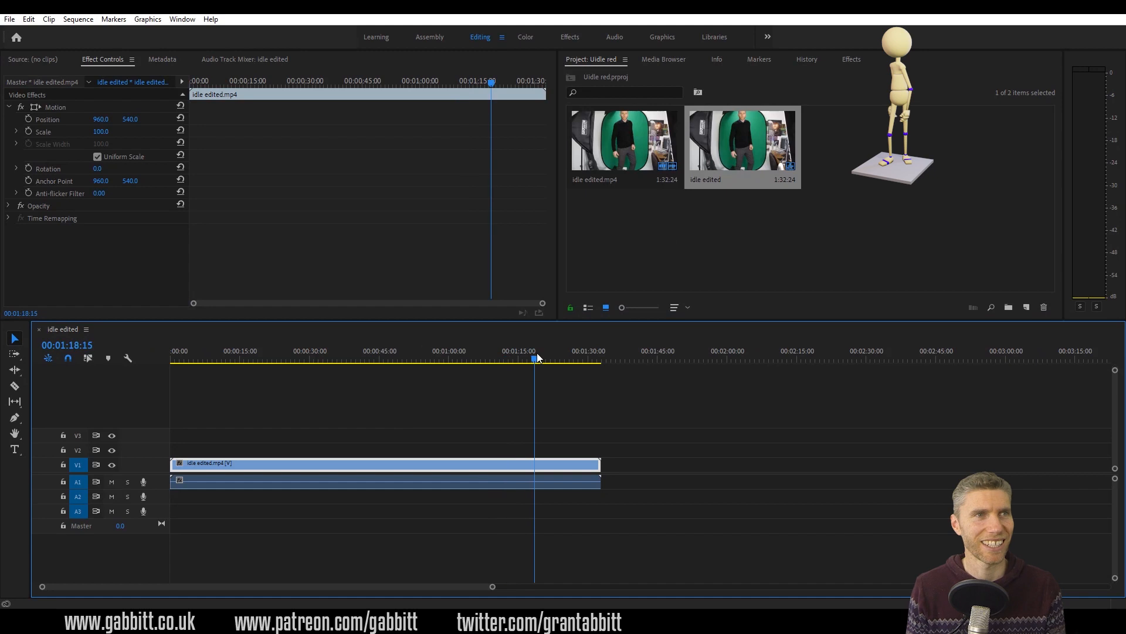
key("equal")
key("equal")
key("equal")
left_click_drag(611, 359, 607, 360)
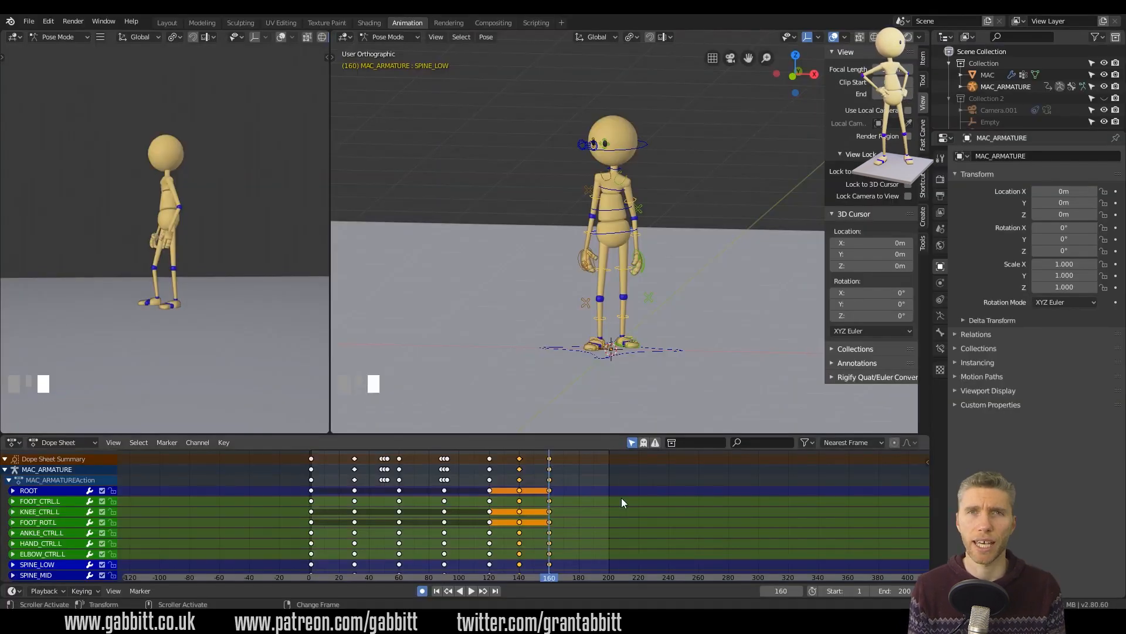
Switch back to Blender, go to frame 210, and rotate the hip and chest controls for a subtle body shift.
right_click(622, 497)
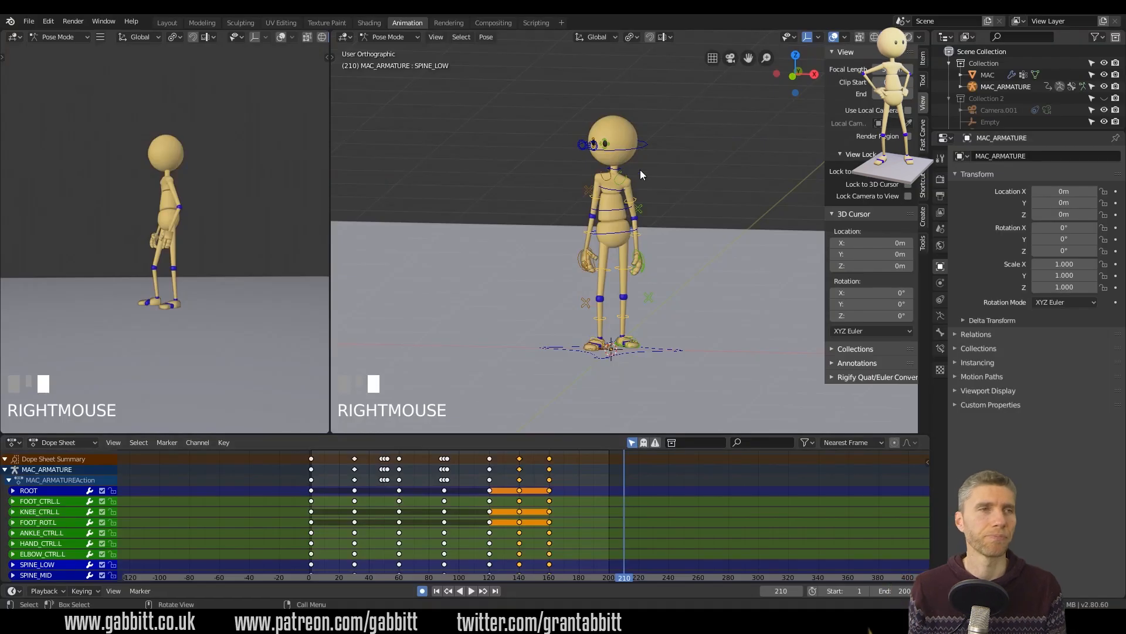
scroll(640, 175, "up", 3)
left_click(632, 232)
key("r")
left_click(666, 241)
middle_click_drag(667, 235, 689, 168)
left_click(608, 162)
key("r")
left_click(654, 173)
key("r")
left_click(674, 154)
Rotate the neck and HEAD controls to turn the head at frame 210.
left_click(610, 124)
key("r")
left_click(640, 89)
left_click(643, 88)
key("r")
middle_click_drag(640, 112, 616, 143)
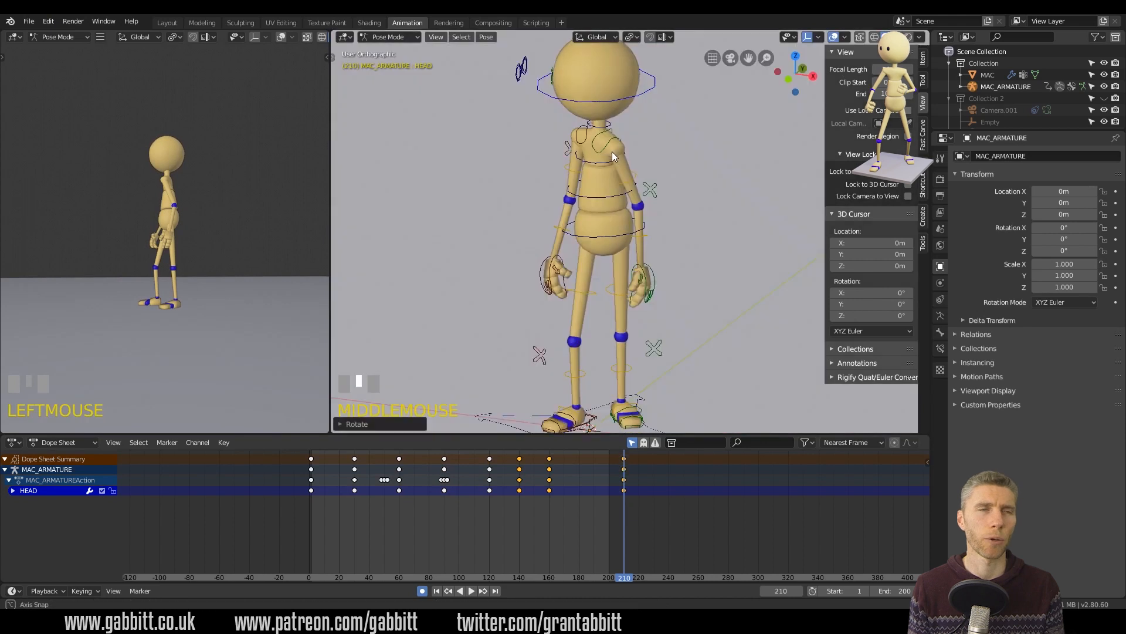
Rotate both shoulder controls together at frame 210.
left_click(612, 152)
left_click(591, 147, "shift")
key("r")
left_click(693, 153)
Reposition the left hand control beside the body and rotate it at frame 210.
middle_click_drag(678, 293, 709, 277)
left_click(644, 283)
key("g")
left_click(631, 273)
key("g")
left_click(677, 283)
key("g")
left_click(689, 282)
key("r")
left_click(719, 258)
Rotate the right hand control, HAND_CTRL.R, at frame 210.
middle_click_drag(645, 317, 580, 278)
left_click(619, 286)
middle_click_drag(619, 286, 758, 193)
key("r")
left_click(730, 286)
middle_click_drag(758, 284, 589, 284)
Duplicate the right hand's frame 160 keyframe to about frame 252, and extend the animation's end to frame 300.
right_click(596, 478)
right_click_drag(596, 477, 550, 462)
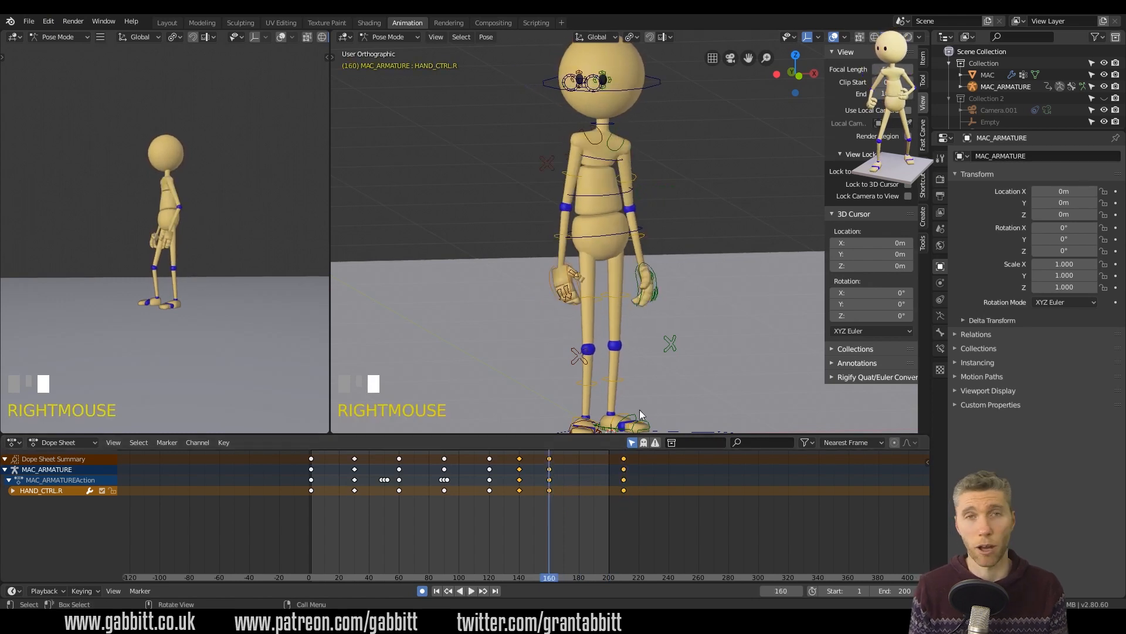
left_click(550, 459)
key("shift+d")
left_click(687, 479)
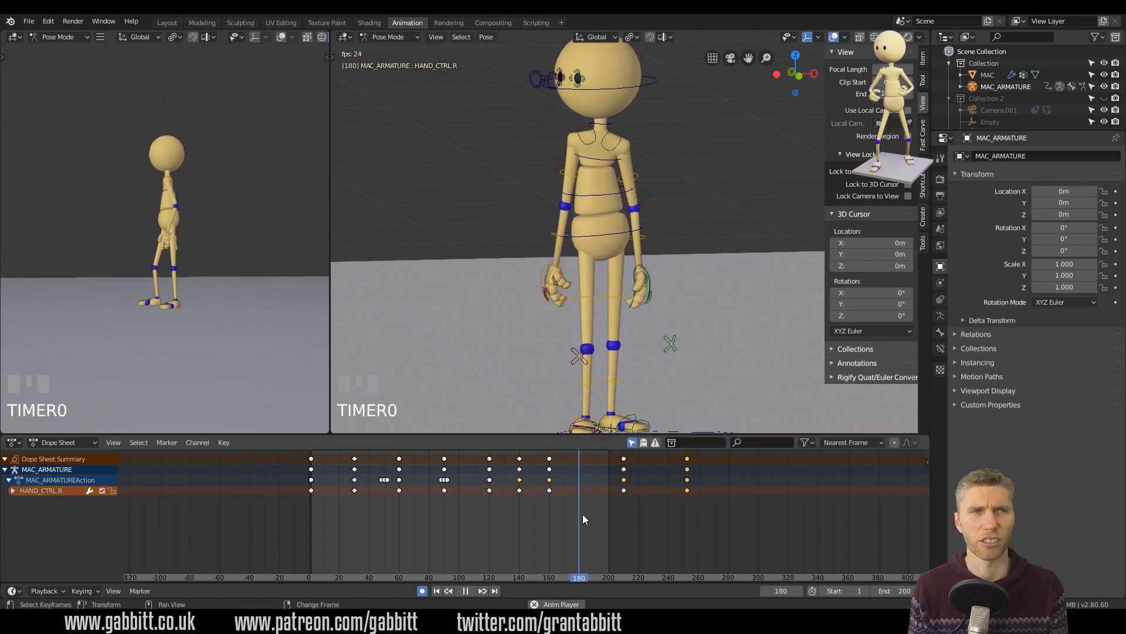
key("space")
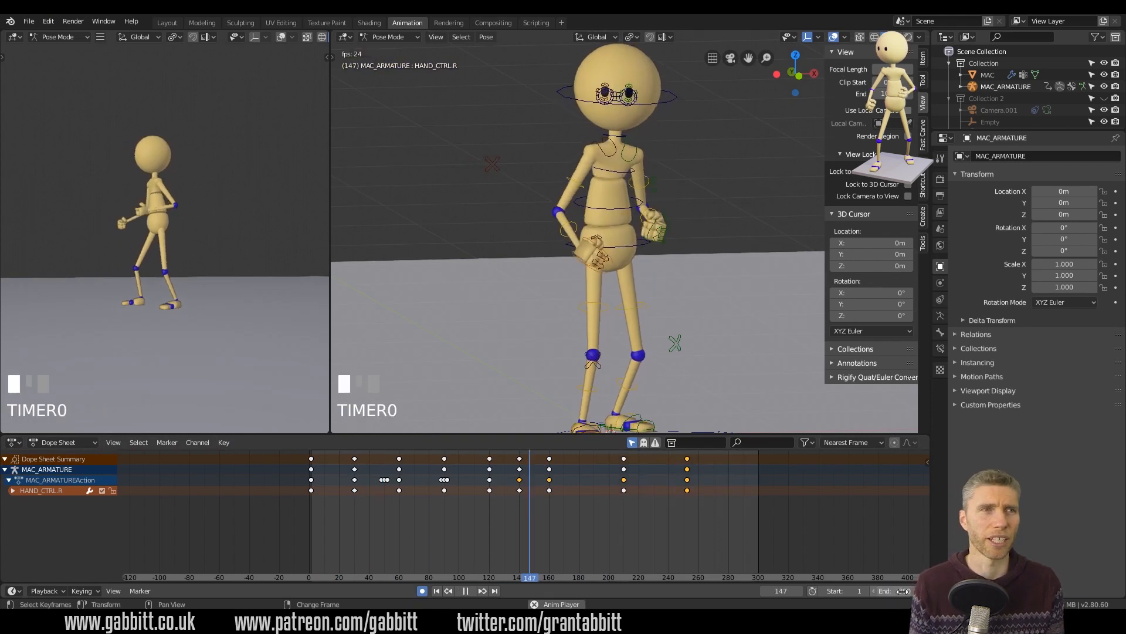
key("space")
Select all rig controls, duplicate their frame 160 keyframes to about frame 252, and play the animation.
key("a")
left_click(551, 459)
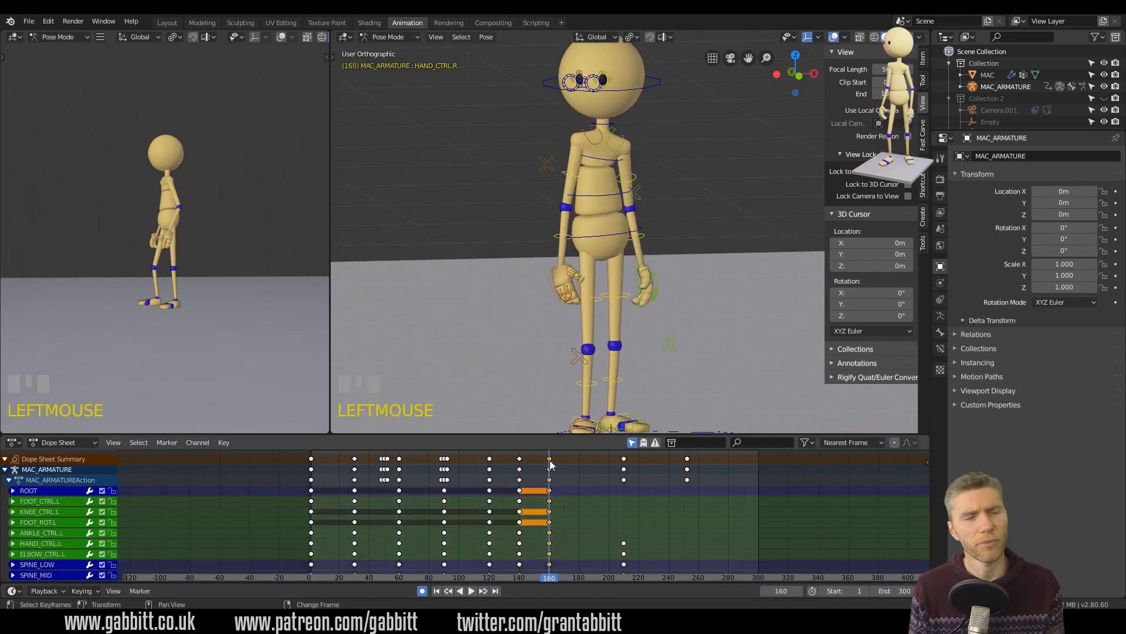
key("shift+d")
left_click(624, 483)
key("space")
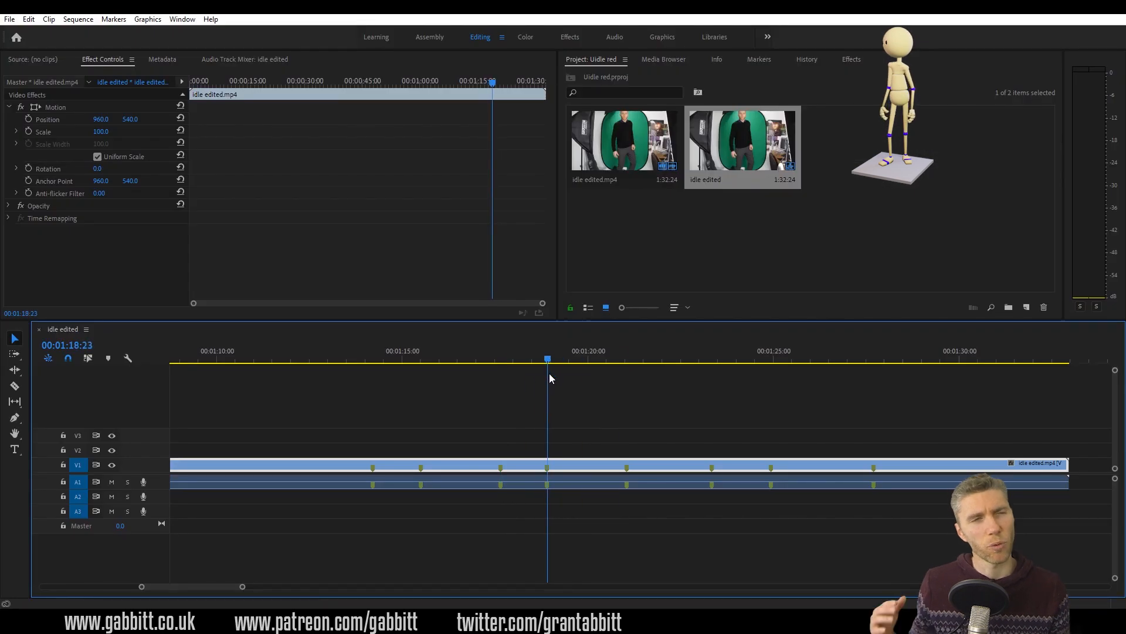
Switch to Premiere Pro and scrub between the reference clip's markers to check the next pose's timing.
left_click(427, 359)
left_click_drag(578, 368, 631, 364)
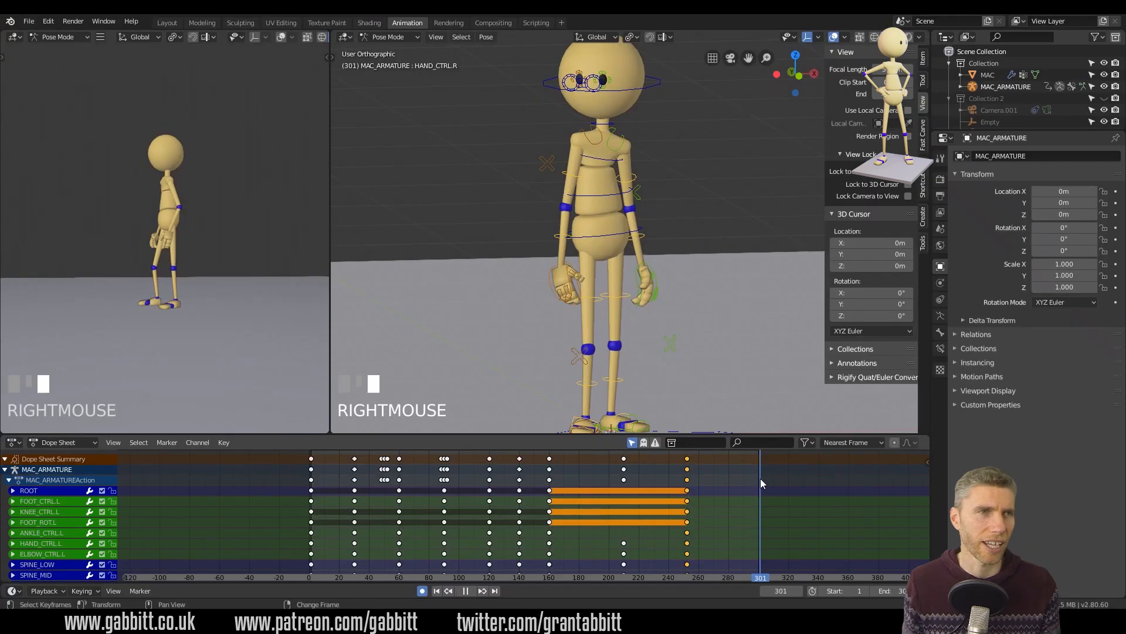
Shift the lower spine control, SPINE_LOW, at frame 301 and rotate it about the global Z axis.
middle_click(653, 353)
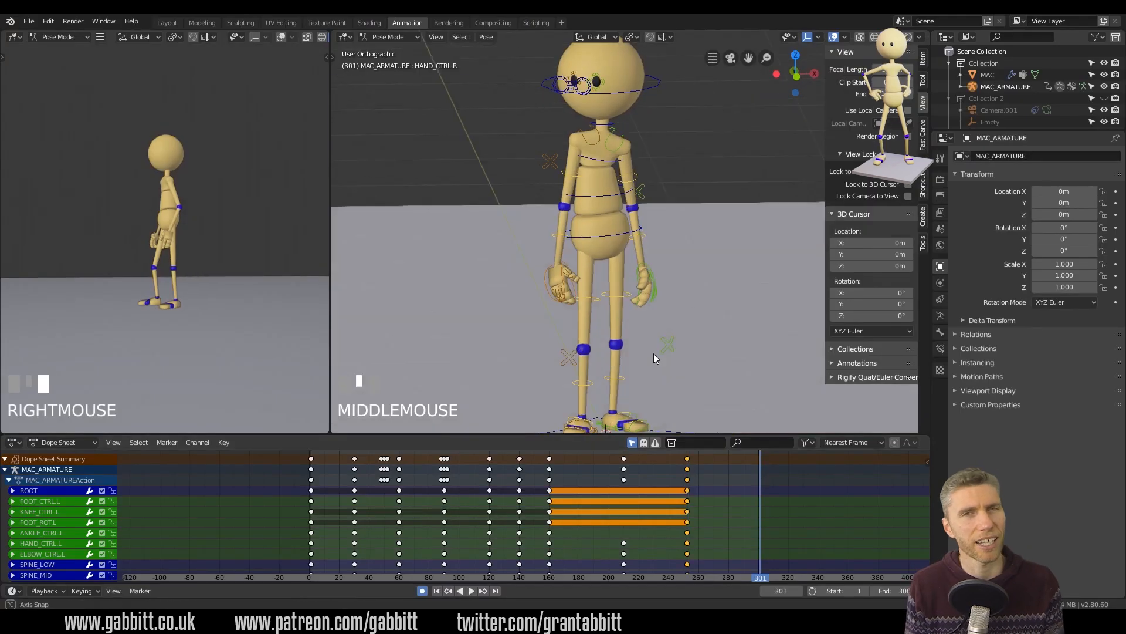
left_click(679, 229)
key("g")
key("Escape")
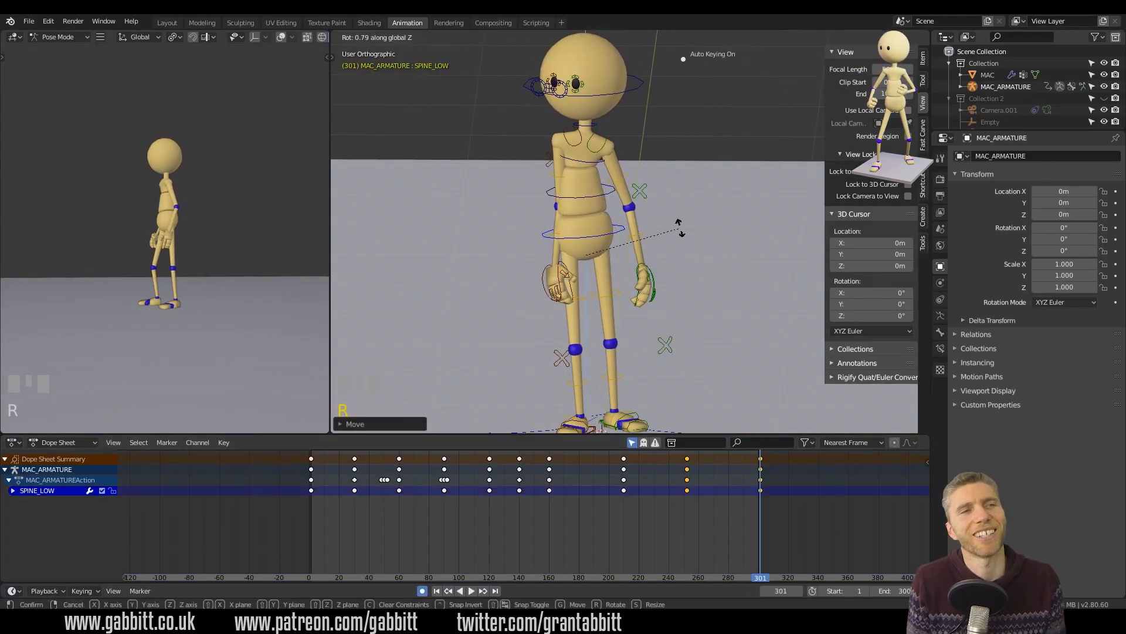
left_click(607, 166)
Move the right hand control, HAND_CTRL.R, up onto the right hip at frame 301.
middle_click_drag(607, 167, 580, 256)
left_click(645, 267)
key("g")
left_click(498, 181)
key("g")
left_click(510, 206)
middle_click_drag(516, 215, 587, 287)
key("g")
left_click(578, 217)
Position and rotate the right hand against the hip and reposition the right elbow control so the elbow points outward.
left_click(601, 241)
key("g")
left_click(573, 224)
key("r")
left_click(757, 258)
key("r")
scroll(557, 233, "down", 5)
left_click(575, 305)
key("g")
left_click(682, 284)
Select the NECK and HEAD controls and turn them together about the global Z axis at frame 301.
scroll(682, 283, "up", 5)
middle_click_drag(682, 283, 597, 108)
left_click(597, 108, "shift")
key("r")
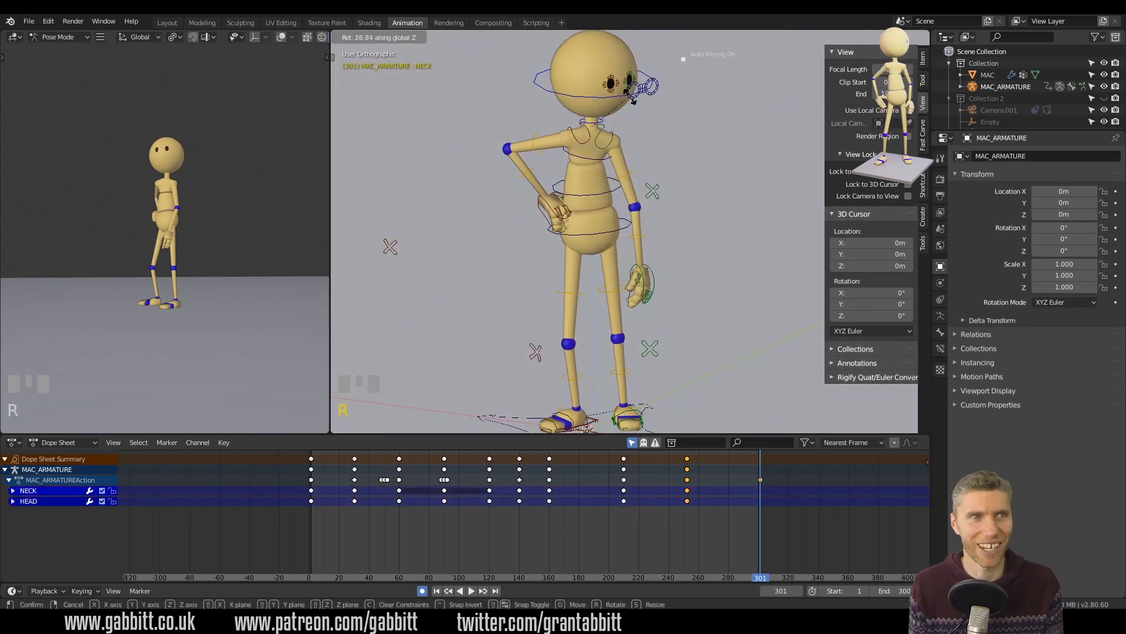
left_click(651, 281)
Tilt the lower spine control, SPINE_LOW, and shift its position to adjust the hips at frame 301.
middle_click_drag(651, 280, 680, 263)
left_click(623, 227)
key("r")
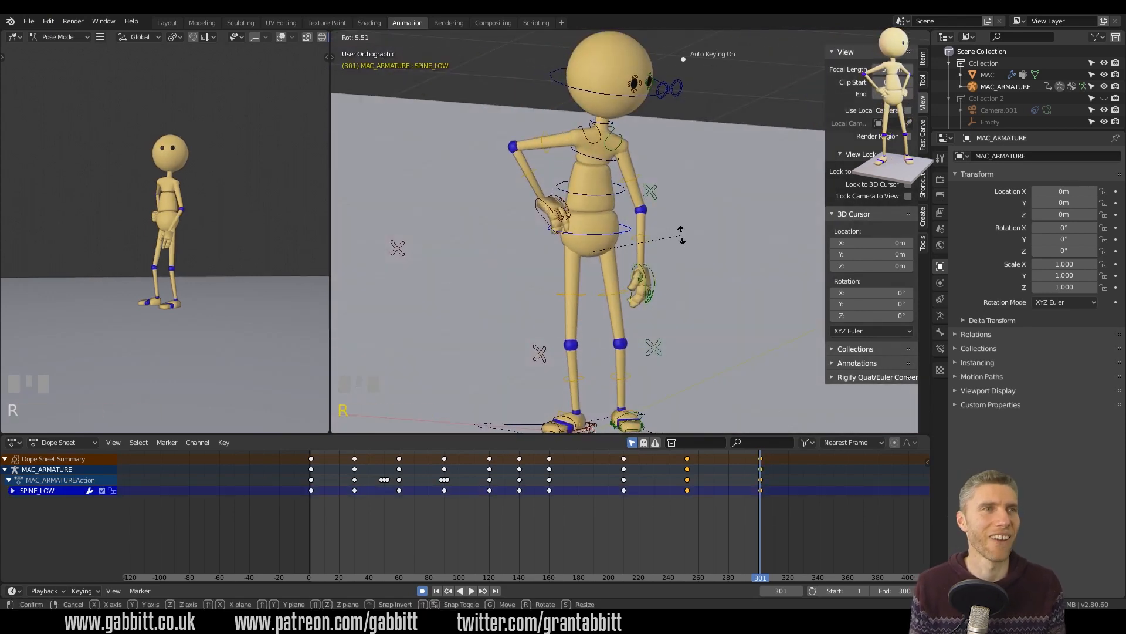
left_click(675, 235)
key("g")
left_click(610, 205)
Rotate the middle spine control, SPINE_MID, at frame 301.
middle_click_drag(610, 206, 597, 201)
left_click(598, 199)
key("r")
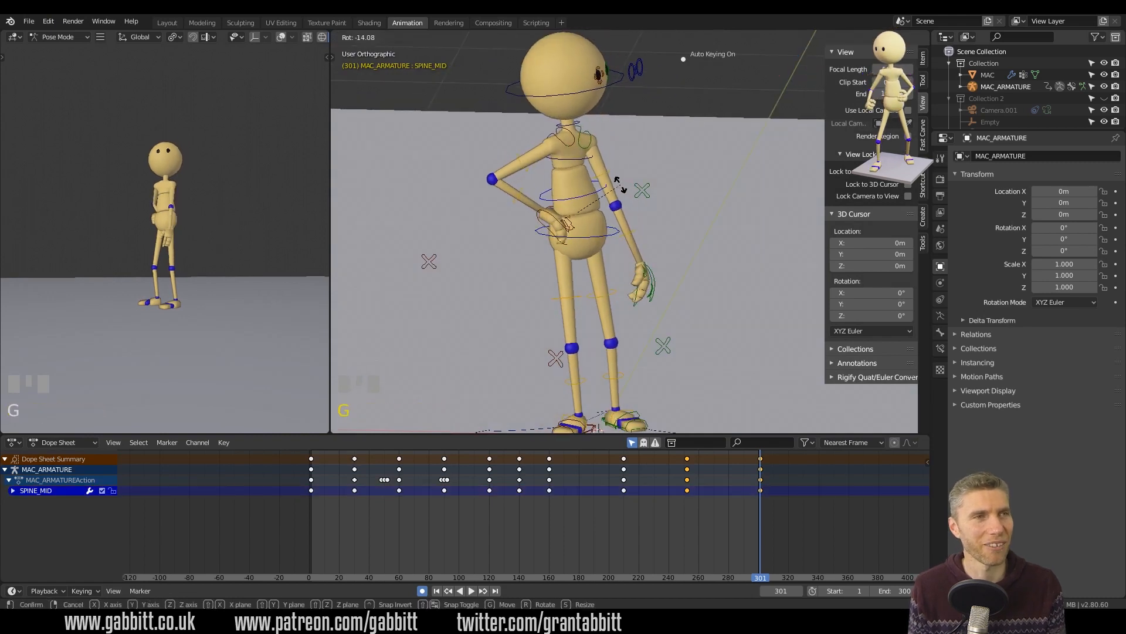
left_click(597, 158)
Move the left hand control, HAND_CTRL.L, up onto the left hip at frame 301.
middle_click_drag(597, 158, 622, 273)
left_click(622, 274)
key("g")
middle_click_drag(645, 217, 439, 184)
left_click(596, 204)
key("g")
left_click(594, 202)
Rotate the left hand to fit the hip and reposition the left arm controls so the elbow points outward.
left_click(622, 205)
key("g")
left_click(613, 216)
key("r")
left_click(589, 258)
middle_click_drag(589, 265, 812, 223)
scroll(675, 195, "up", 5)
key("g")
left_click(631, 190)
key("g")
left_click(683, 188)
scroll(645, 229, "down", 4)
Fine-tune the placement and rotation of the hands on the hips, checking them from several angles.
middle_click_drag(675, 229, 569, 250)
scroll(587, 235, "up", 4)
left_click(610, 197)
key("g")
left_click(604, 205)
middle_click_drag(604, 205, 587, 223)
scroll(670, 275, "up", 4)
left_click(556, 187)
middle_click_drag(556, 187, 663, 183)
key("r")
left_click(609, 203)
left_click(611, 175)
left_click(593, 142)
Nudge the right hand control, HAND_CTRL.R, against the hip and rotate it to sit flush.
left_click(677, 219)
scroll(663, 219, "down", 6)
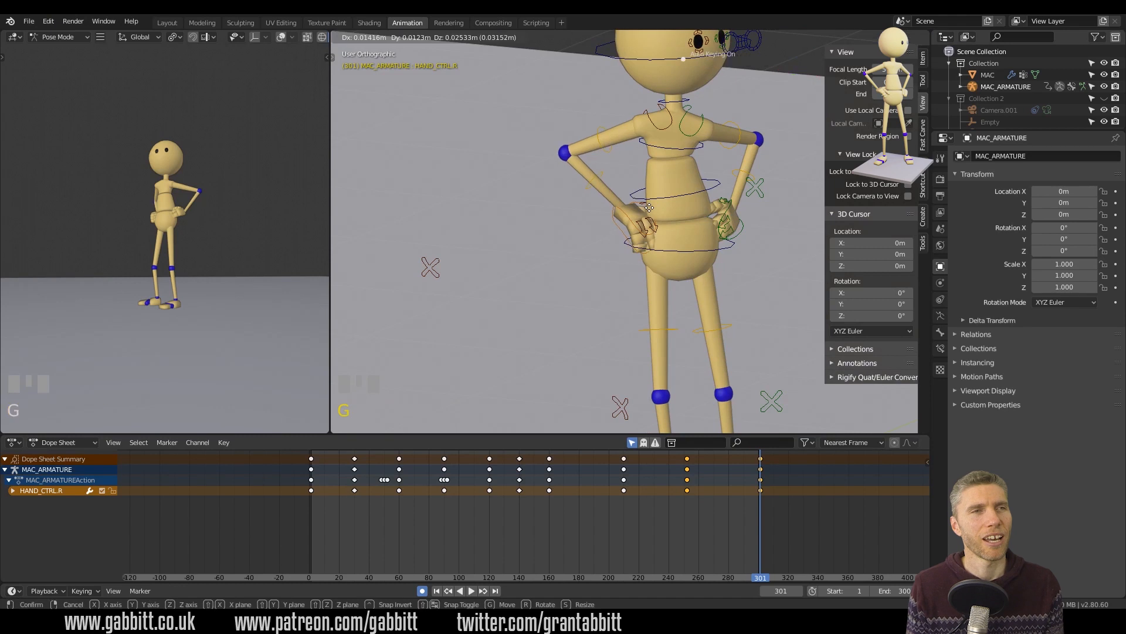
left_click(652, 212)
scroll(660, 226, "up", 6)
key("r")
left_click(695, 218)
middle_click_drag(694, 219, 739, 167)
key("r")
left_click(737, 180)
Move and rotate the right foot control, FOOT_CTRL.R, to adjust the stance at frame 301.
scroll(734, 229, "down", 5)
middle_click_drag(734, 228, 623, 250)
scroll(623, 313, "up", 5)
left_click(609, 324)
key("g")
key("r")
left_click(601, 310)
scroll(606, 296, "down", 3)
middle_click_drag(176, 252, 276, 270)
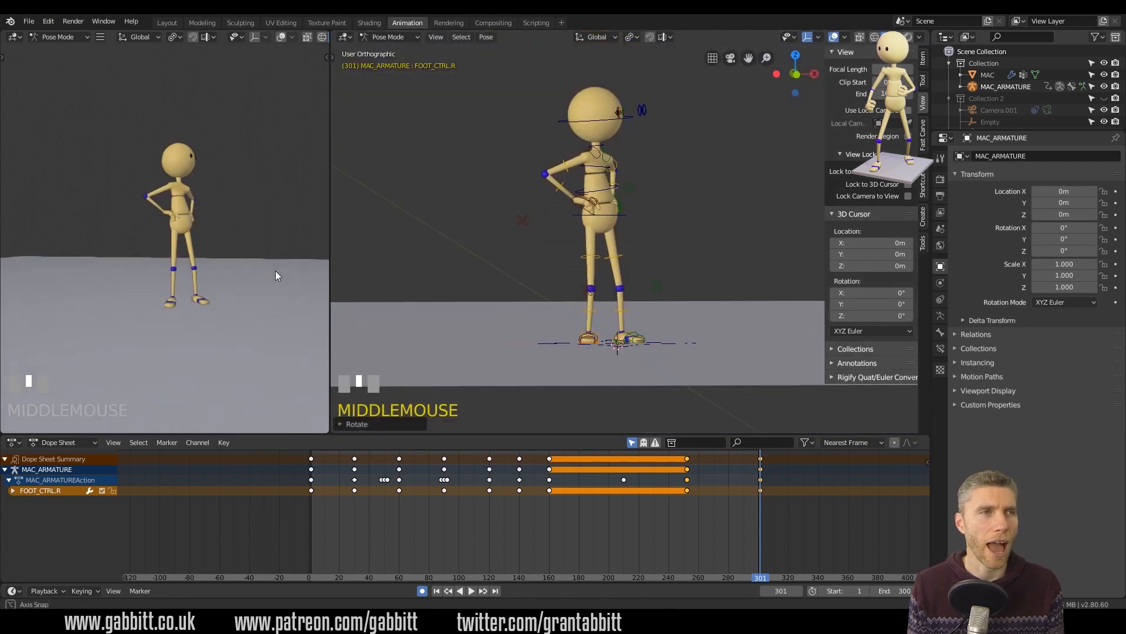
Shift the upper body slightly and turn it about the global Z axis at frame 301.
scroll(599, 290, "up", 3)
middle_click_drag(598, 290, 640, 361, "shift")
left_click(603, 104)
key("g")
left_click(608, 104)
scroll(621, 174, "down", 4)
scroll(619, 175, "up", 5)
middle_click_drag(616, 182, 572, 170)
left_click(709, 155)
key("r")
key("z")
left_click(708, 151)
Rotate the upper spine control, SPINE_UP, and the neck control, NECK, about the global Z axis.
left_click(576, 115)
key("r")
key("z")
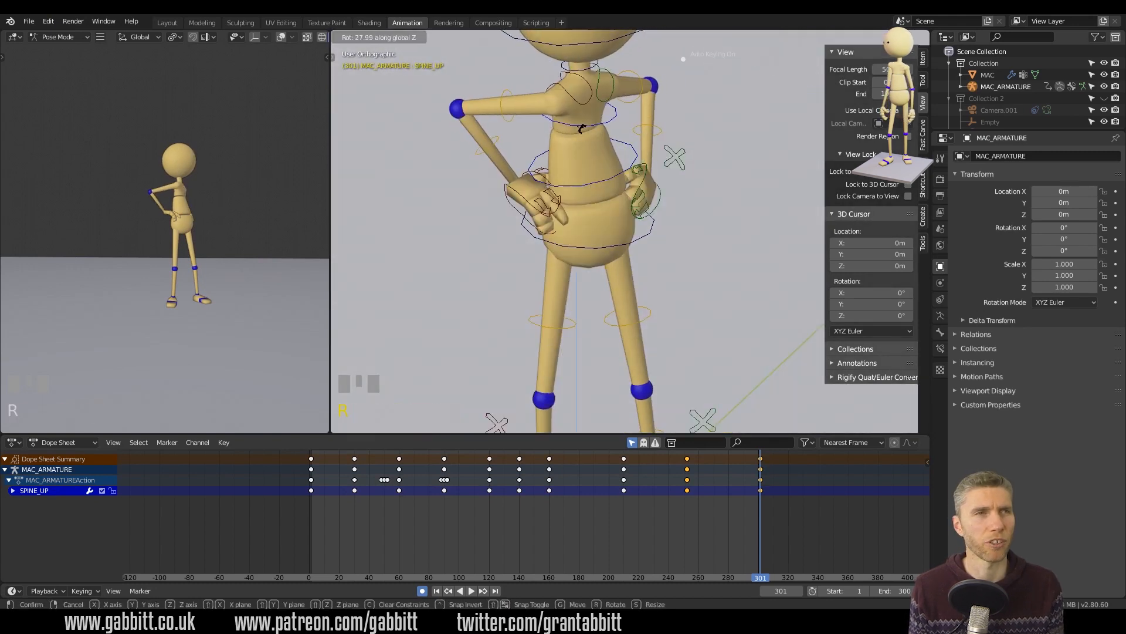
left_click(582, 125)
scroll(586, 126, "down", 3)
left_click(638, 142)
middle_click_drag(636, 140, 622, 162)
left_click(621, 160)
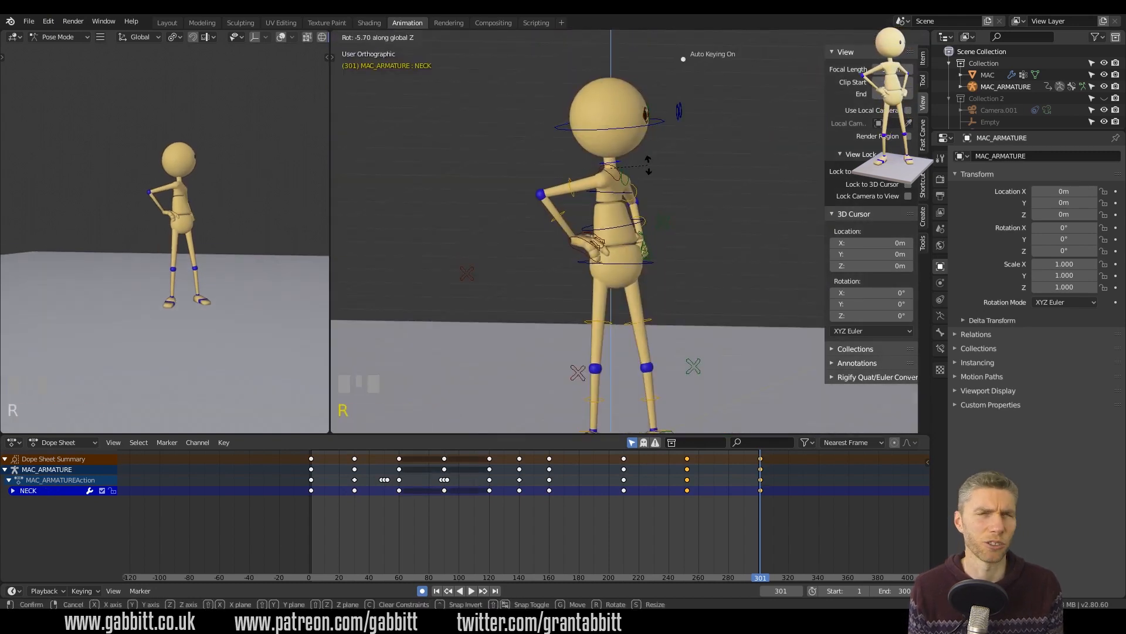
left_click(679, 131)
Zoom in on the left hand and rotate HAND_CTRL.L to align it with the hip.
scroll(684, 138, "down", 5)
middle_click_drag(690, 176, 693, 293)
scroll(622, 264, "up", 8)
middle_click_drag(645, 258, 531, 298)
left_click(615, 284)
left_click(556, 275)
key("r")
left_click(611, 235)
middle_click_drag(600, 267, 589, 291)
key("r")
left_click(657, 249)
key("r")
left_click(790, 175)
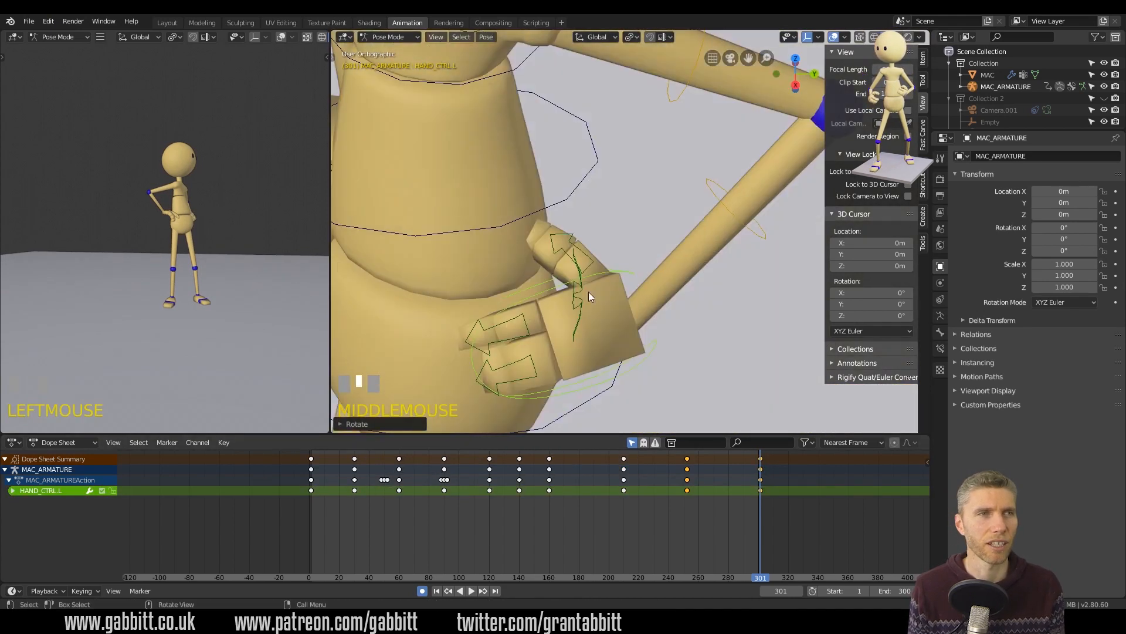
Refine the rotation of HAND_CTRL.L from other viewing angles so the palm and fingers rest against the waist.
left_click(544, 349)
left_click(540, 360)
middle_click_drag(542, 360, 587, 352)
left_click(658, 347)
key("r")
left_click(675, 346)
middle_click_drag(675, 346, 683, 311)
key("r")
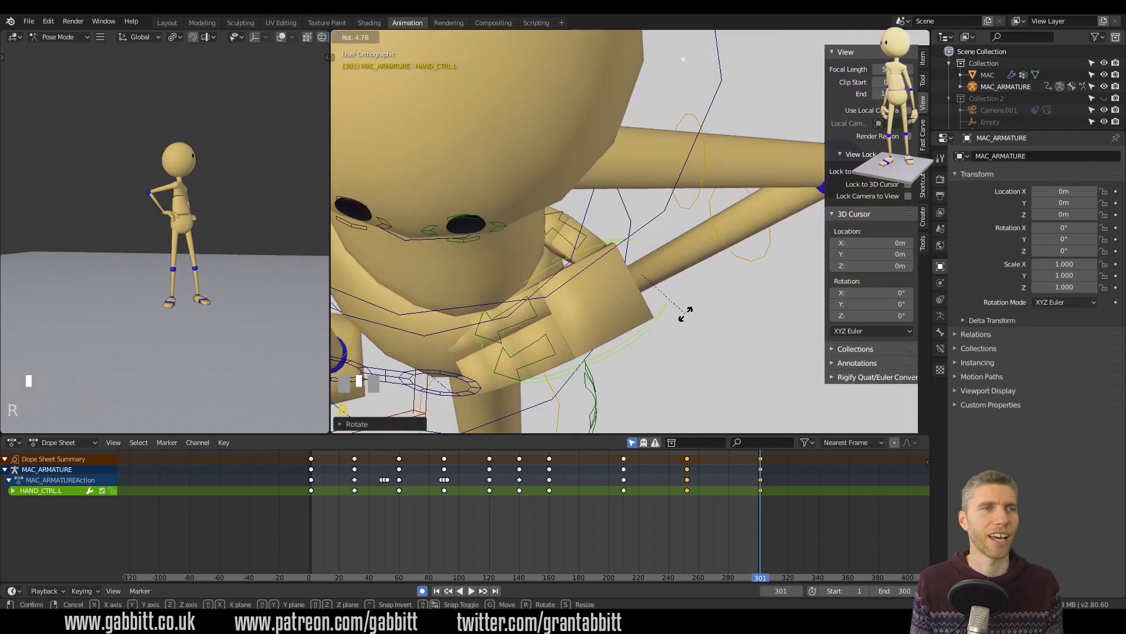
Adjust the rotation and position of the upper-body controls to refine the hands-on-hips pose at frame 301.
scroll(659, 233, "down", 8)
middle_click_drag(656, 265, 706, 270)
scroll(709, 273, "up", 5)
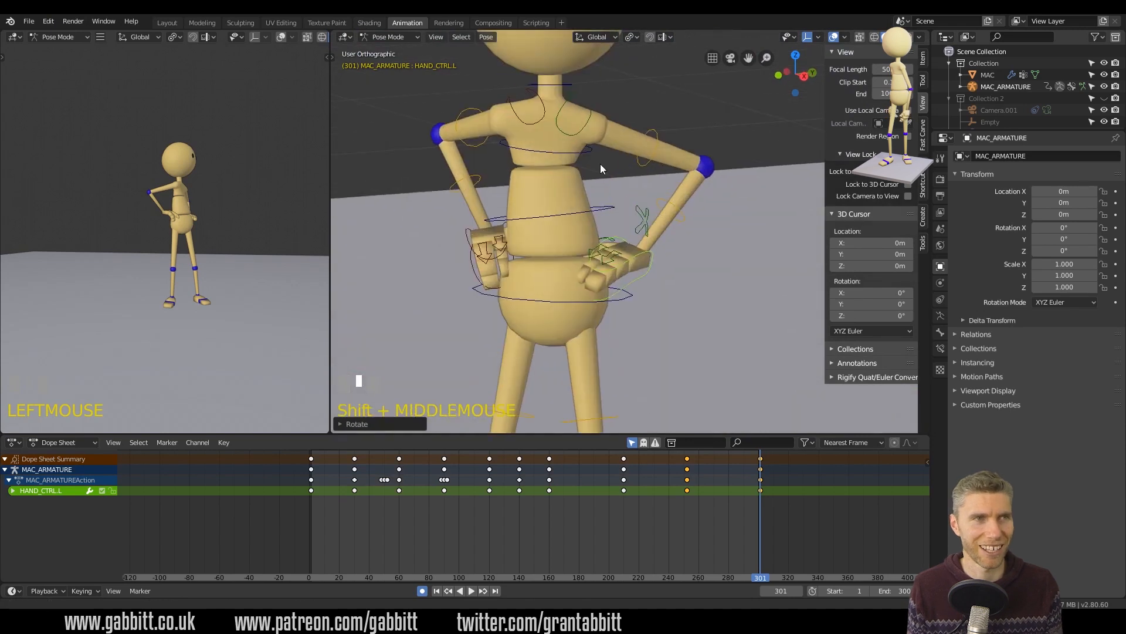
middle_click_drag(601, 163, 604, 249, "shift")
middle_click_drag(605, 249, 613, 226)
left_click(600, 216)
key("r")
left_click(648, 184)
right_click(593, 186)
key("g")
left_click(606, 180)
right_click(669, 202)
middle_click_drag(608, 182, 639, 186)
key("g")
left_click(630, 202)
Rotate the head control, HEAD, and scrub the timeline with all rig controls selected to check the new pose.
left_click(638, 186)
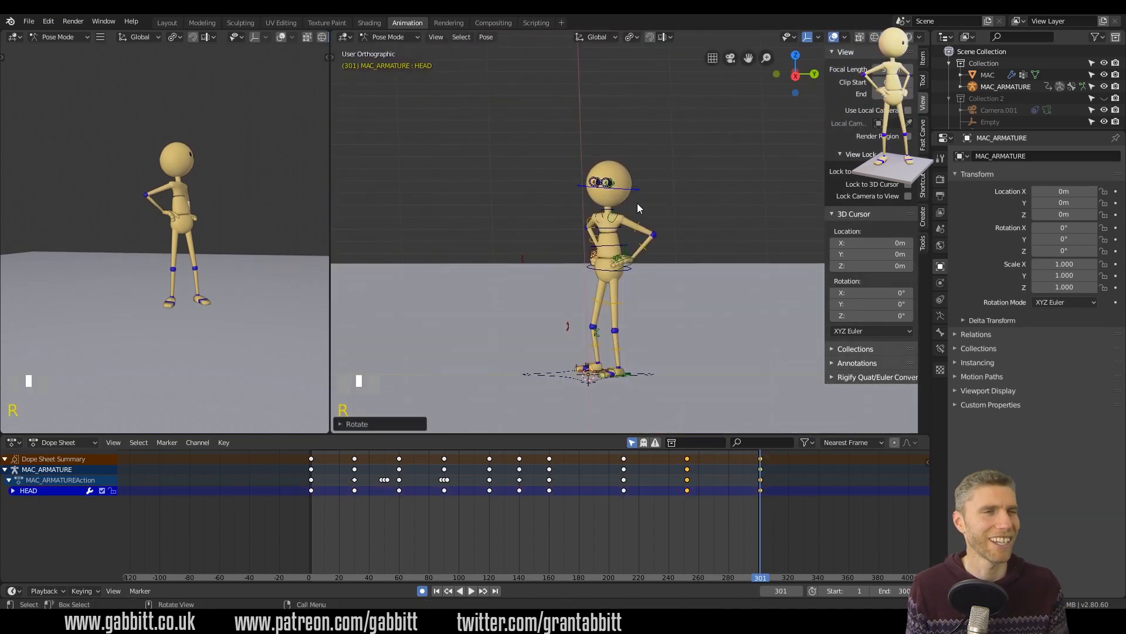
key("r")
left_click(680, 195)
key("a")
right_click_drag(710, 477, 743, 487)
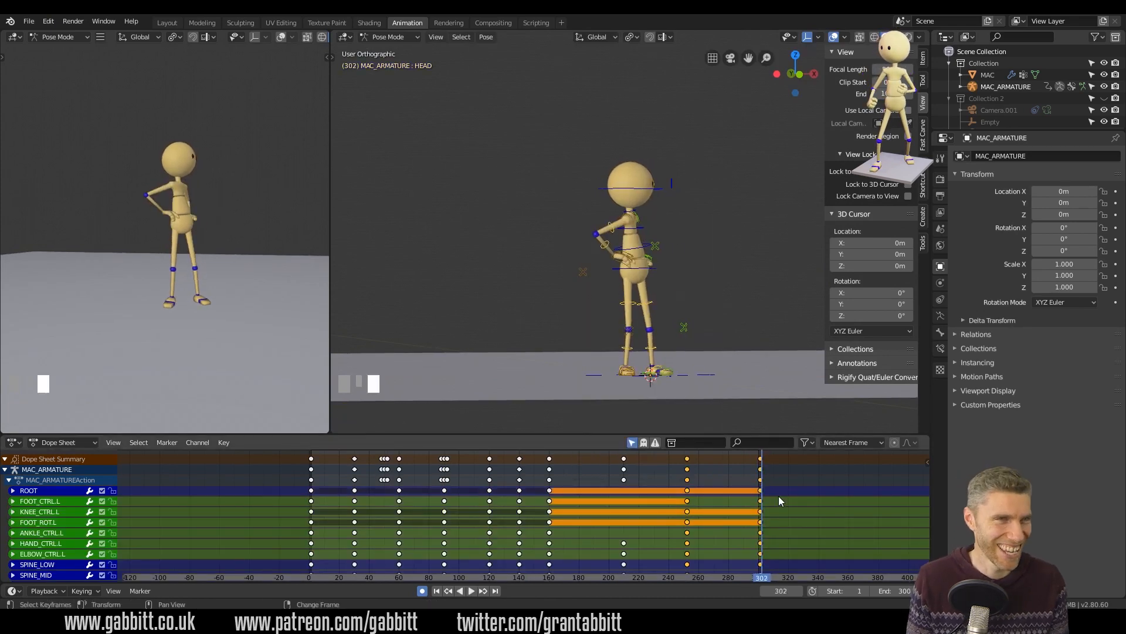
Save the project as a new version named mac idle 2.blend.
left_click(29, 22)
left_click(55, 109)
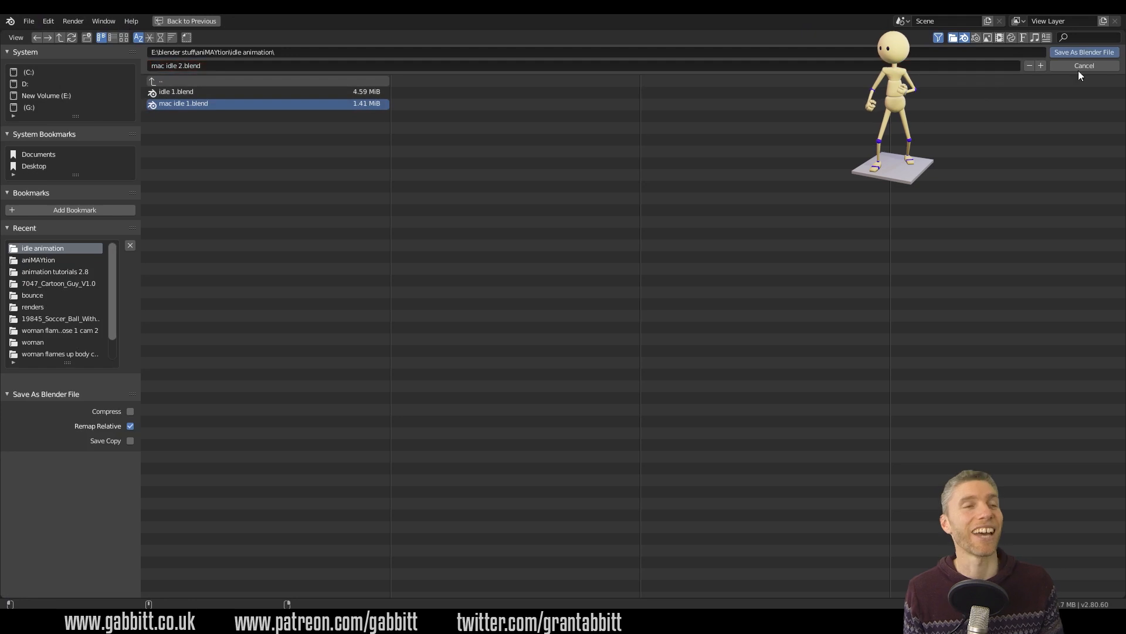
left_click(1078, 68)
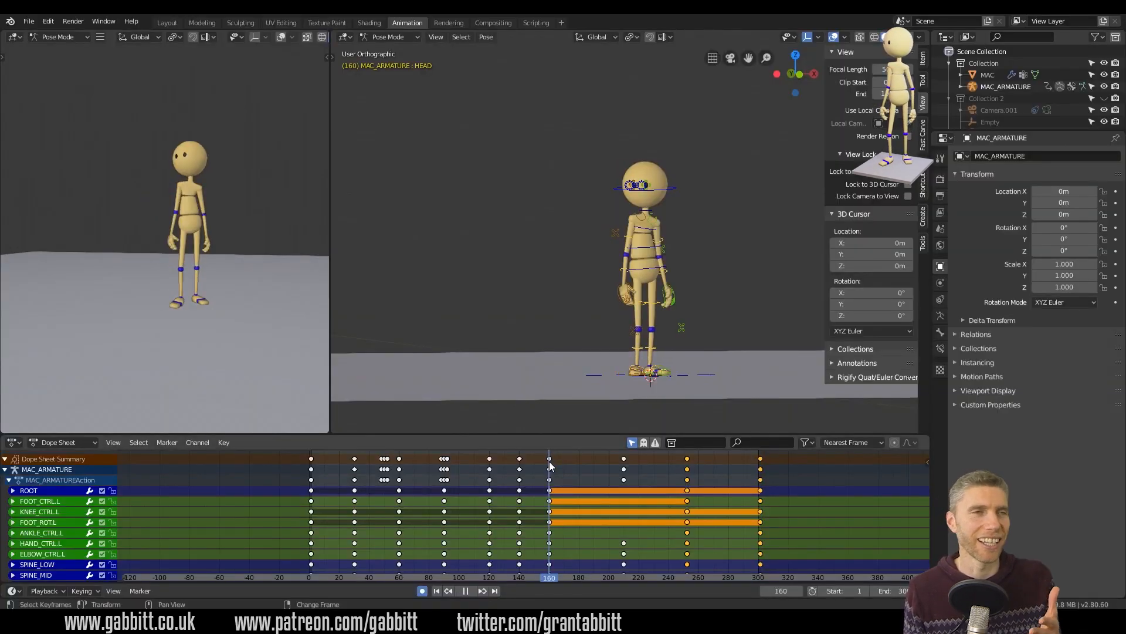
Duplicate all controls' keyframes from frames 160 and 210 to frames 175 and 220 to hold both poses.
mouse_move(550, 474)
right_mouse_down()
mouse_move(523, 474)
mouse_move(536, 475)
right_mouse_up()
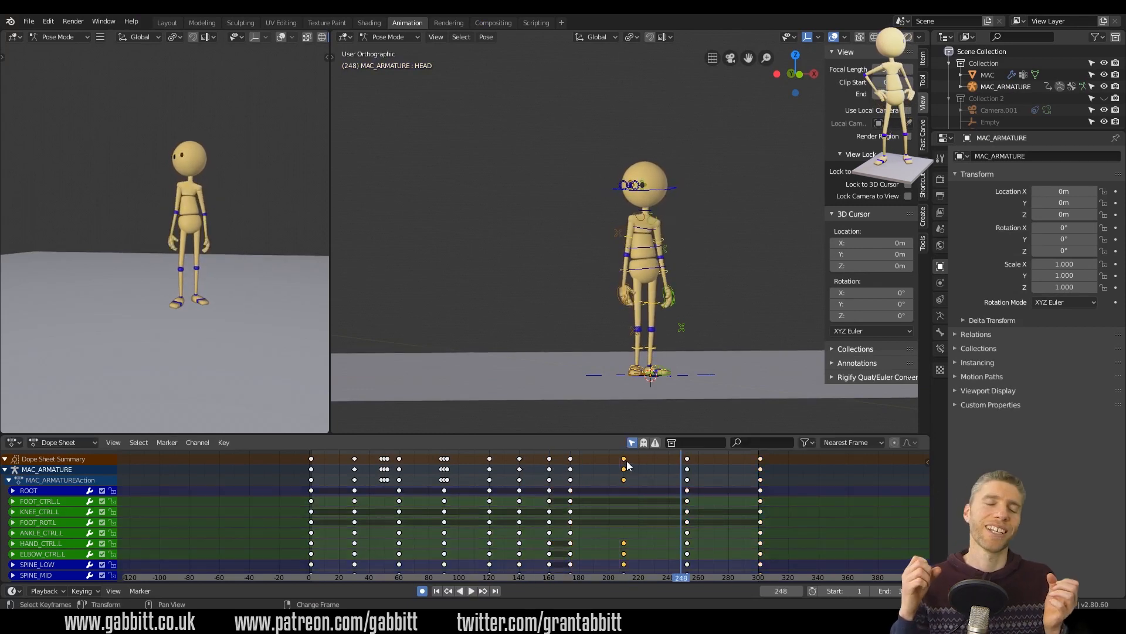
left_click_drag(639, 461, 641, 462)
key("space")
Try to duplicate the keyframes at frame 252 to hold that pose.
left_click(688, 458)
key("shift+d")
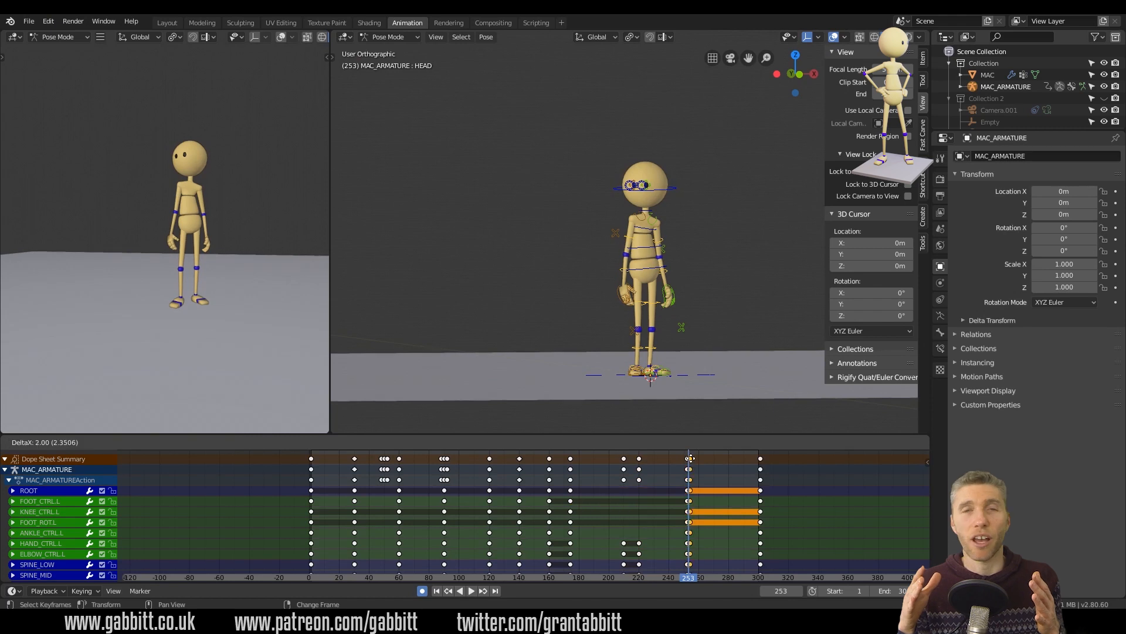
right_click_drag(695, 477, 535, 473)
key("x")
left_click(699, 461)
Play back the animation and examine the timing of the pose changes on the character's upper body.
key("space")
key("space")
key("space")
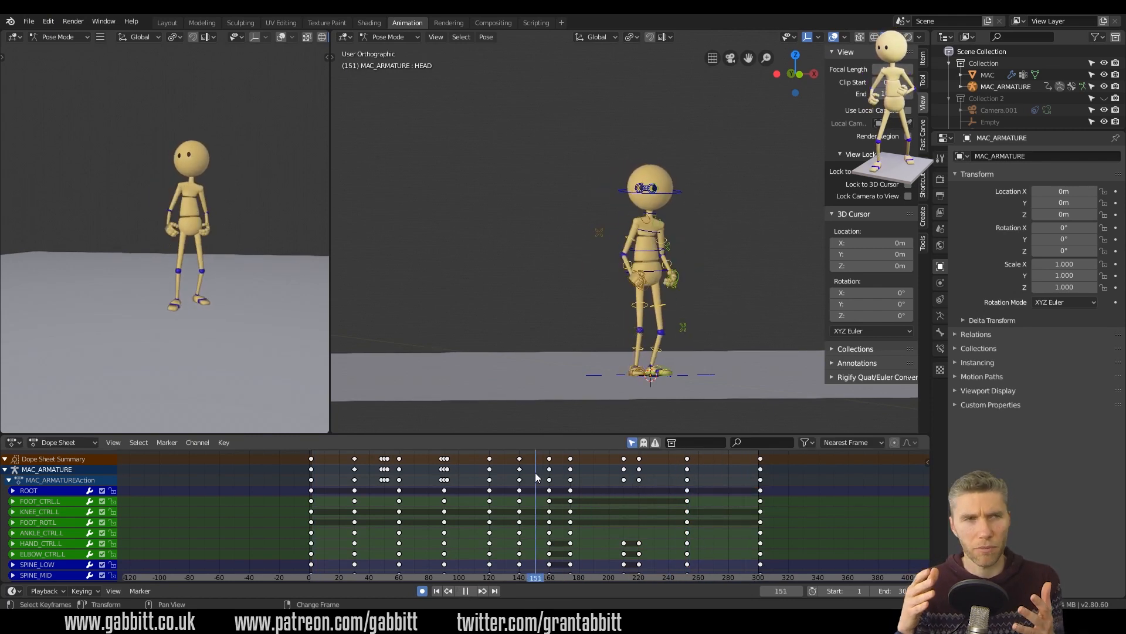
scroll(659, 176, "up", 5)
left_click(660, 167)
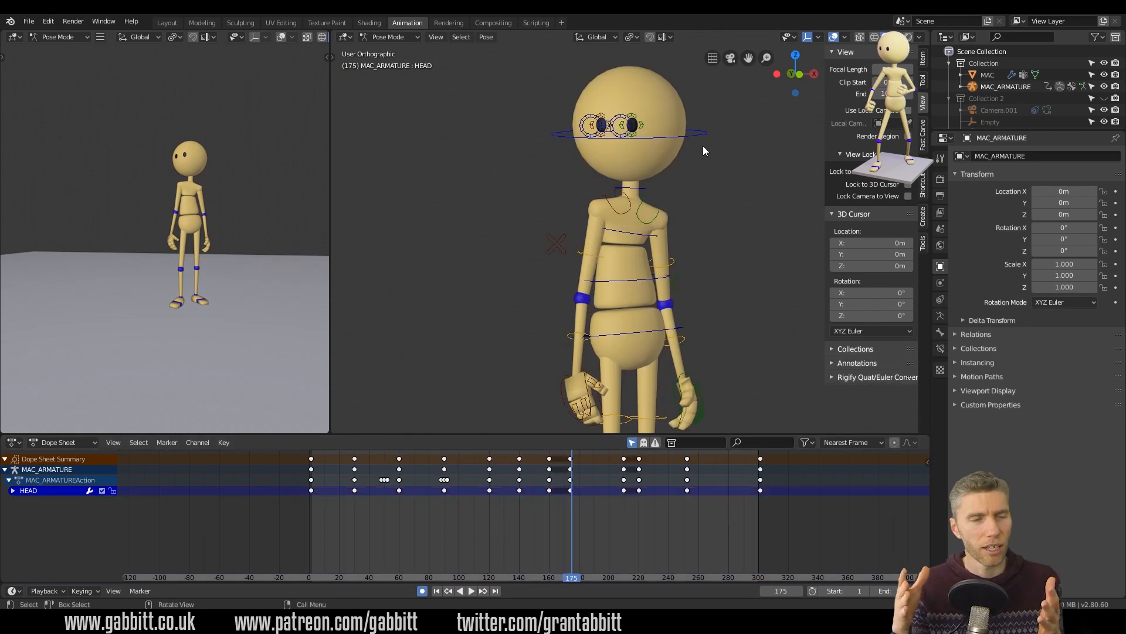
key("Escape")
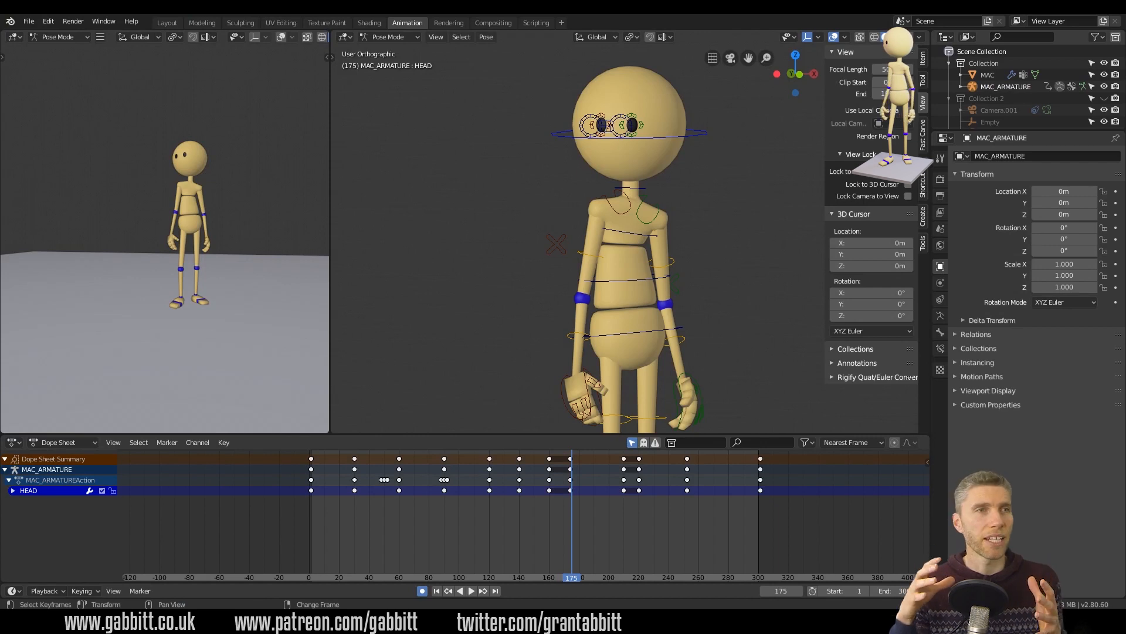
Move the held keyframes of all rig controls from frame 175 to frame 186.
key("space")
left_click(572, 461)
key("g")
right_click(573, 462)
key("a")
left_click(572, 460)
key("g")
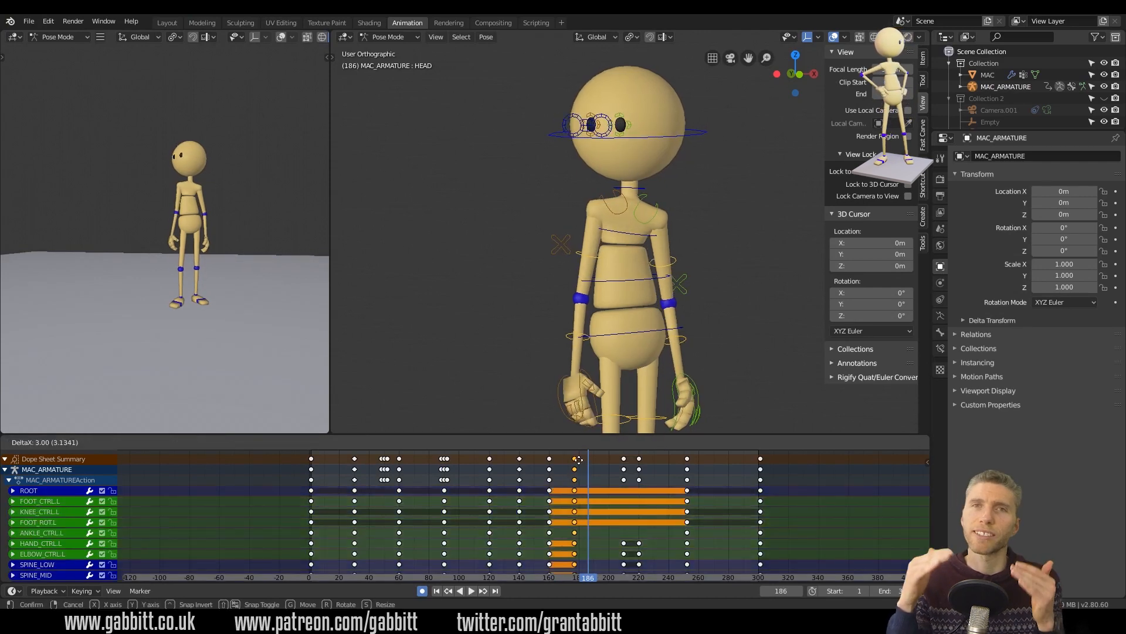
left_click(591, 460)
key("Down")
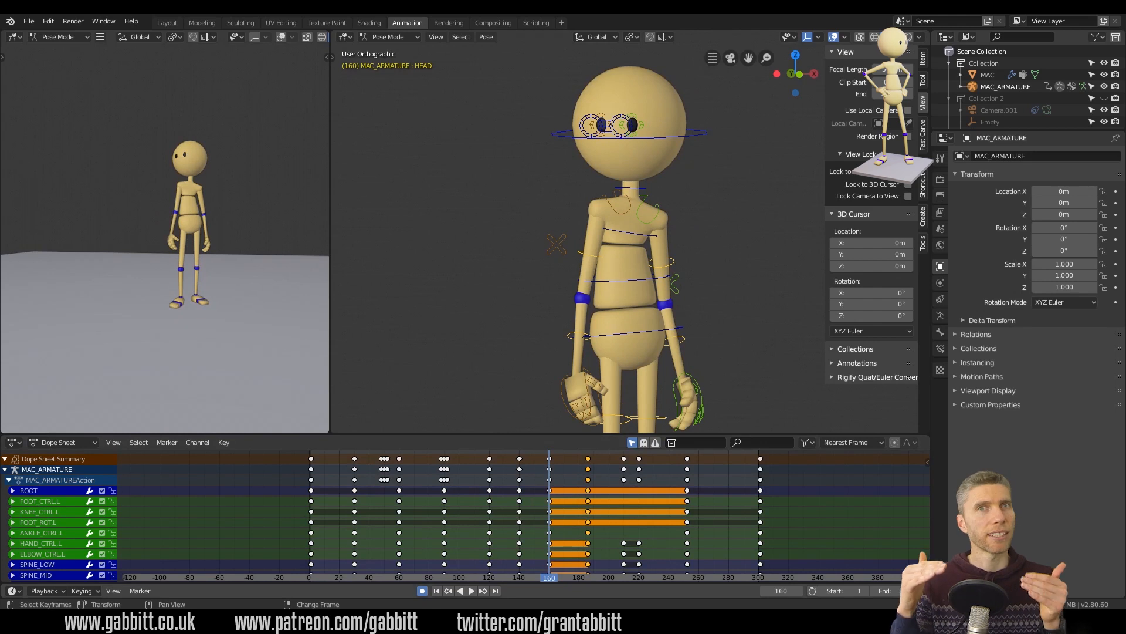
key("Up")
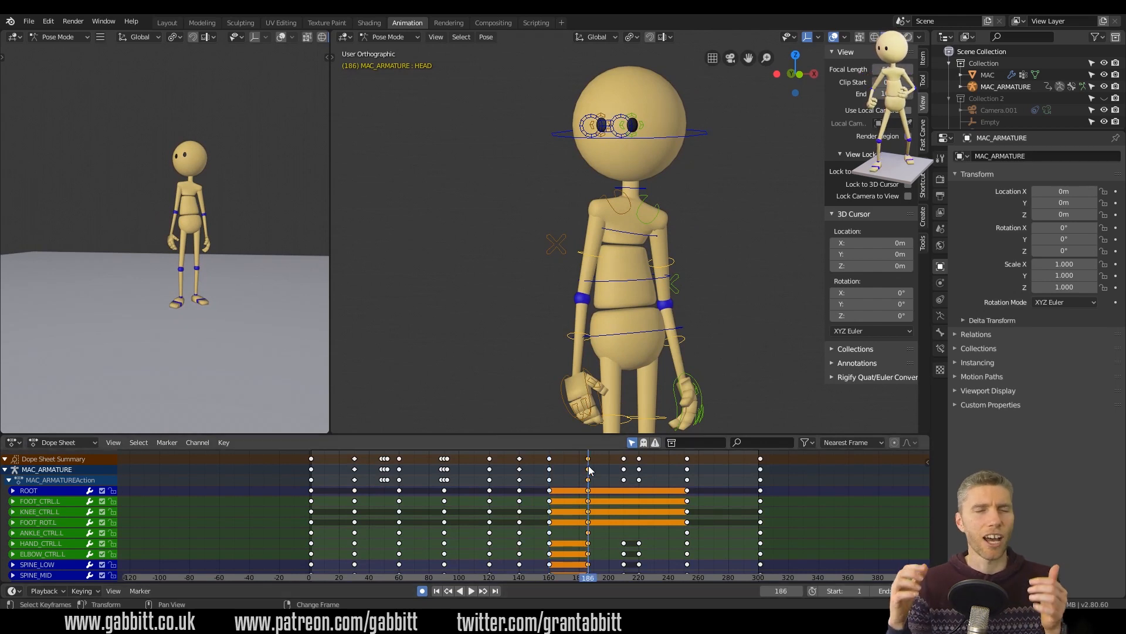
Add an in-between position for the right hand control, HAND_CTRL.R, at frame 173.
mouse_move(570, 469)
right_mouse_down()
mouse_move(546, 469)
mouse_move(568, 468)
right_mouse_up()
left_click(565, 399)
mouse_move(566, 400)
middle_mouse_down()
mouse_move(654, 385)
mouse_move(552, 393)
middle_mouse_up()
key("g")
left_click(704, 390)
right_click_drag(569, 466, 561, 466)
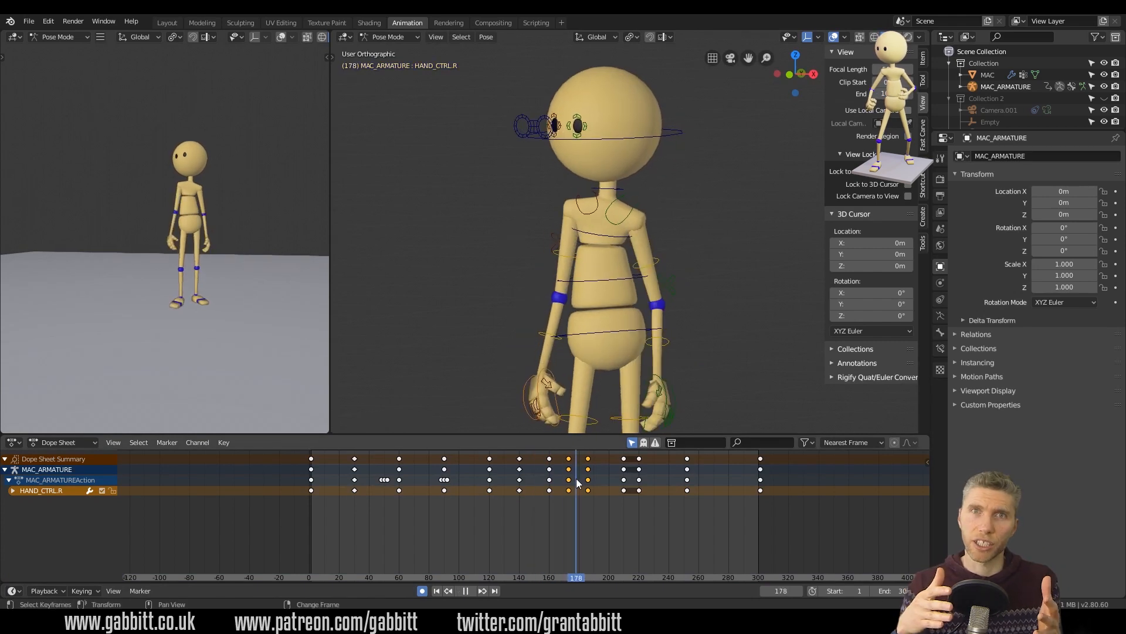
Scrub and play the frames around 173 from several angles to examine the right hand's motion.
middle_click_drag(592, 407, 678, 405)
left_click(666, 400)
right_click_drag(560, 516, 584, 518)
middle_click_drag(669, 388, 589, 388)
right_click_drag(566, 503, 543, 504)
key("space")
key("space")
middle_click_drag(705, 384, 681, 395)
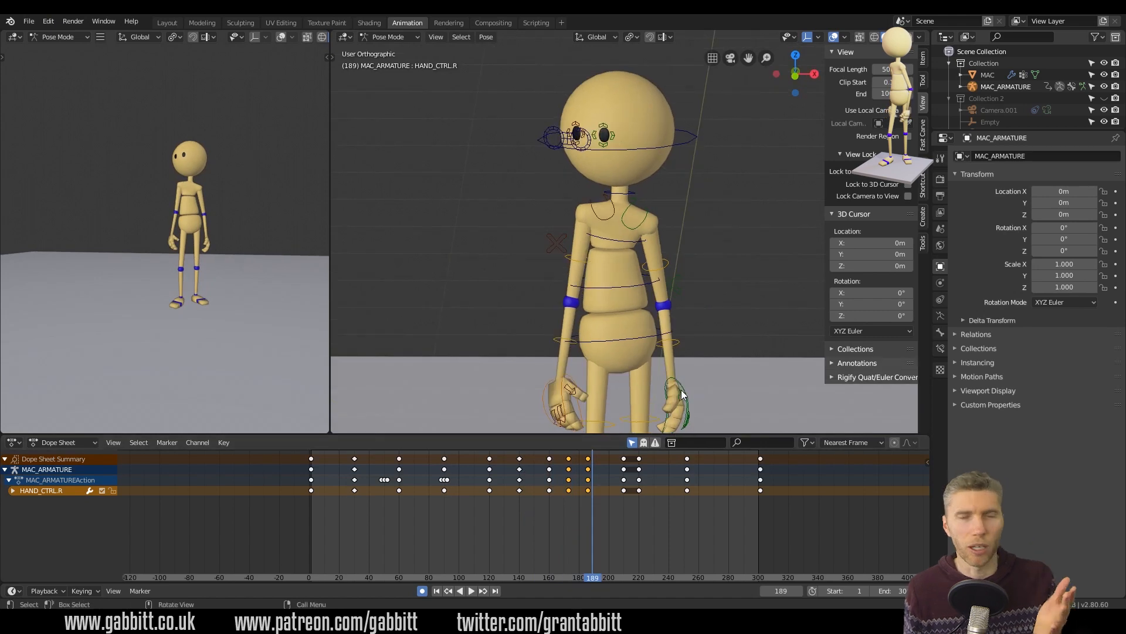
Move and rotate the left hand control, HAND_CTRL.L, at frame 173 to add an in-between pose.
left_click(682, 390)
right_click_drag(578, 519, 571, 520)
middle_click_drag(680, 282, 598, 348)
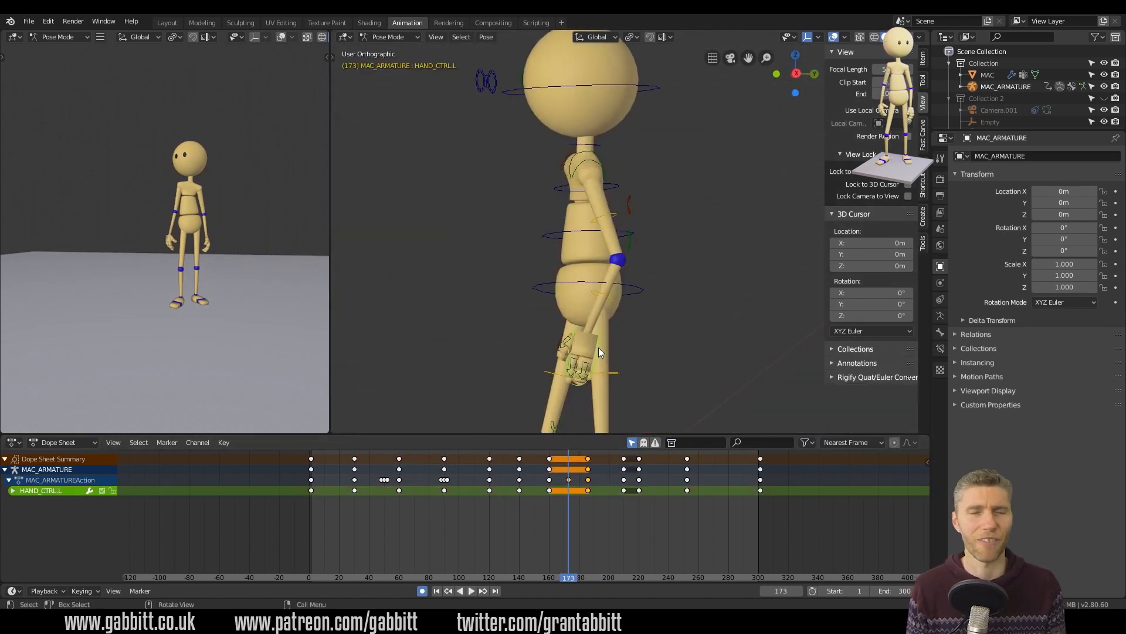
key("g")
left_click(637, 347)
key("r")
left_click(675, 352)
right_click_drag(582, 521, 572, 527)
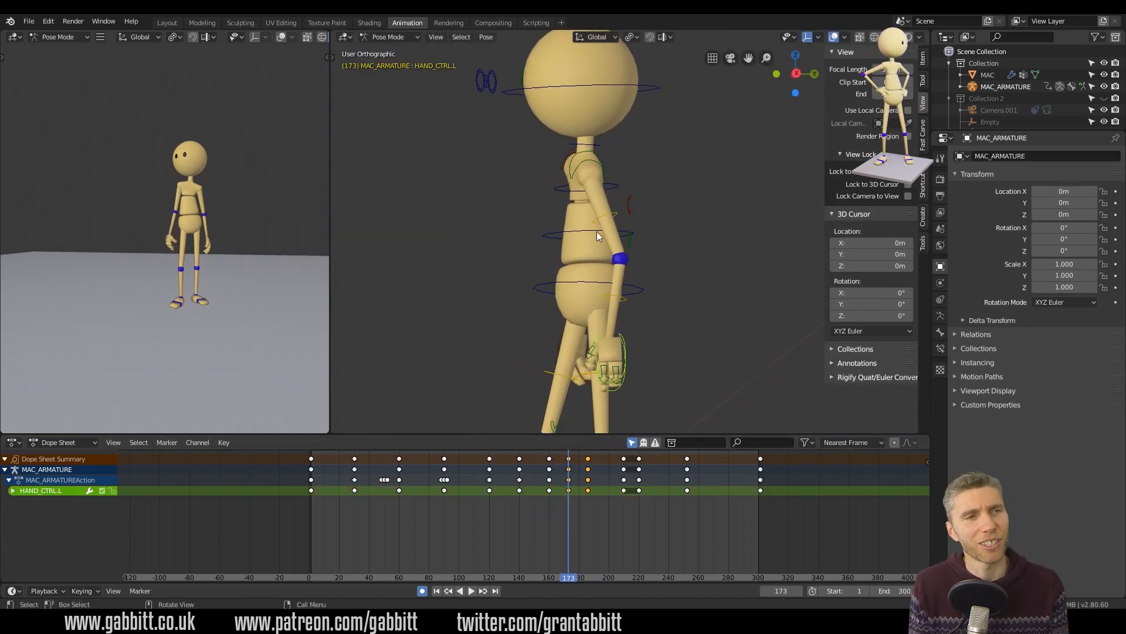
Rotate the lower spine control, SPINE_LOW, at frame 173 from two viewing angles and play the result.
middle_click_drag(597, 232, 637, 246)
left_click(618, 288)
key("r")
left_click(696, 271)
middle_click_drag(696, 272, 721, 263)
key("r")
left_click(724, 249)
key("space")
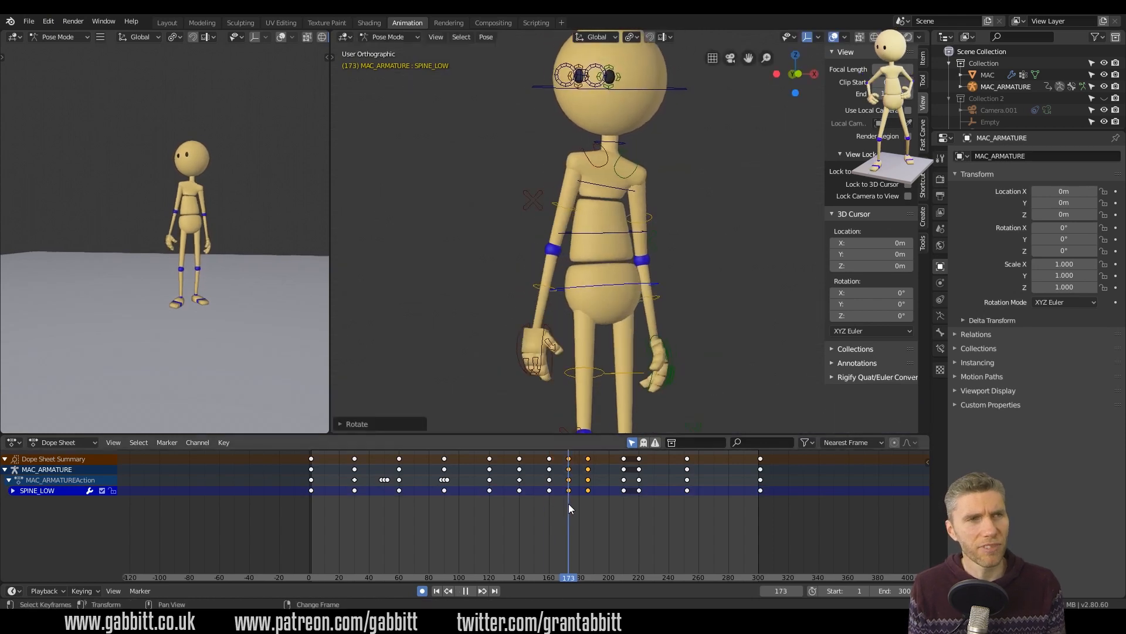
key("space")
Key an adjusted HEAD pose at about frame 199 and play back the turn.
left_click(650, 89)
key("g")
right_click_drag(586, 510, 609, 521)
key("space")
key("space")
key("space")
key("space")
Rotate the middle spine control, SPINE_MID, slightly at frame 173.
left_click(623, 232)
key("r")
left_click(633, 234)
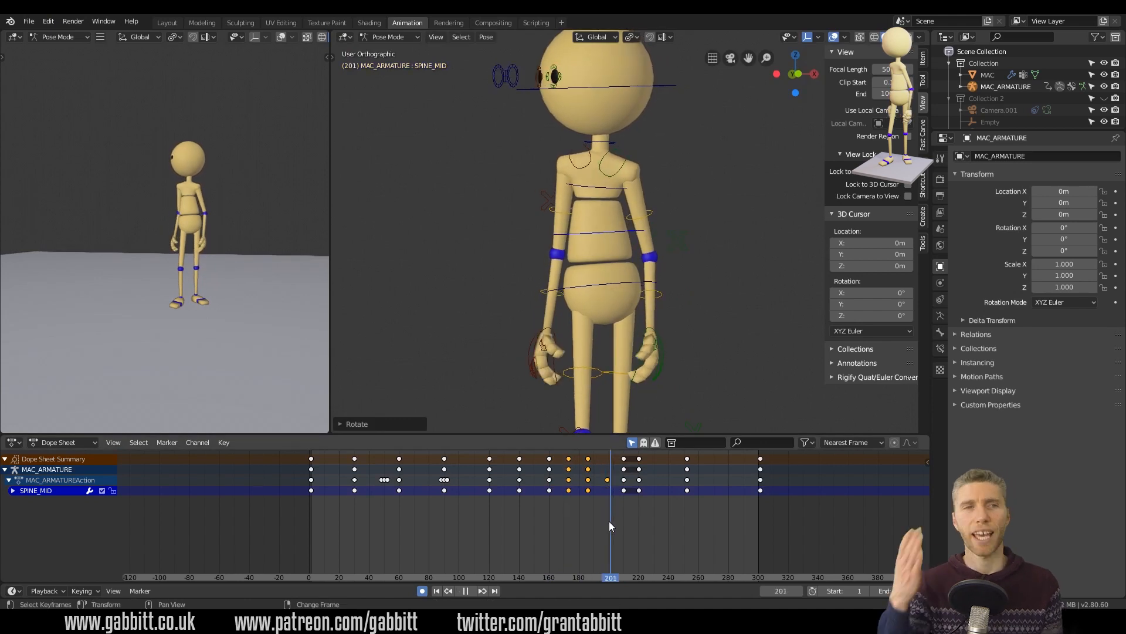
Move the added HEAD keyframe to frame 196 and adjust the head and neck turn at frame 192.
left_click(633, 88)
left_click_drag(609, 457, 604, 458)
key("space")
mouse_move(591, 509)
right_mouse_down()
mouse_move(579, 512)
mouse_move(625, 506)
mouse_move(585, 509)
mouse_move(604, 507)
right_mouse_up()
key("space")
left_click(614, 143)
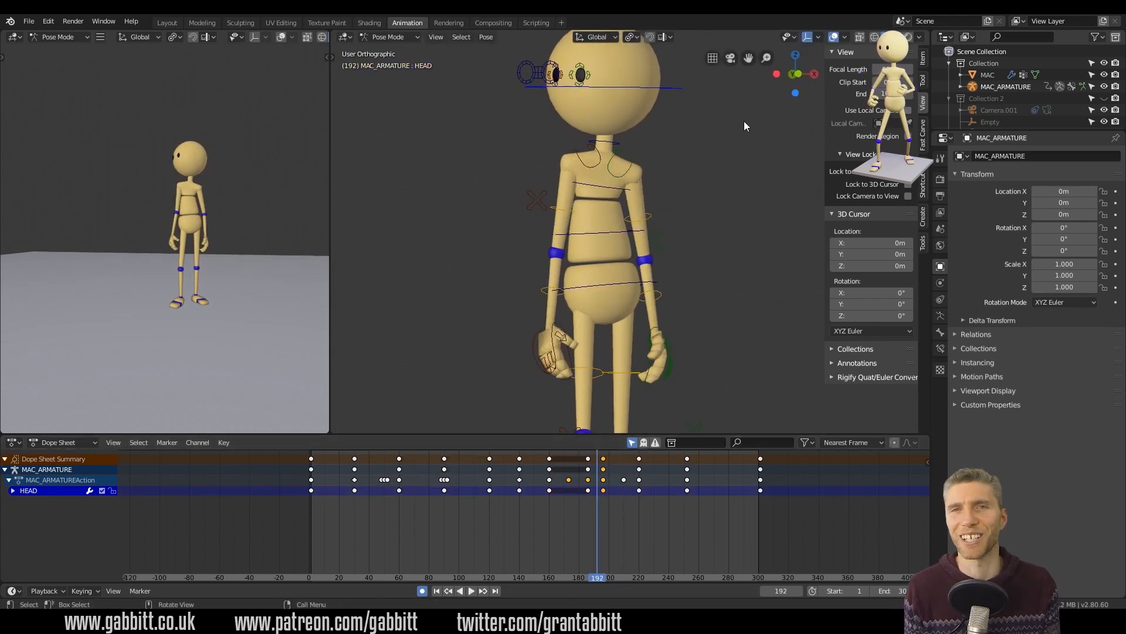
right_click_drag(590, 512, 622, 528)
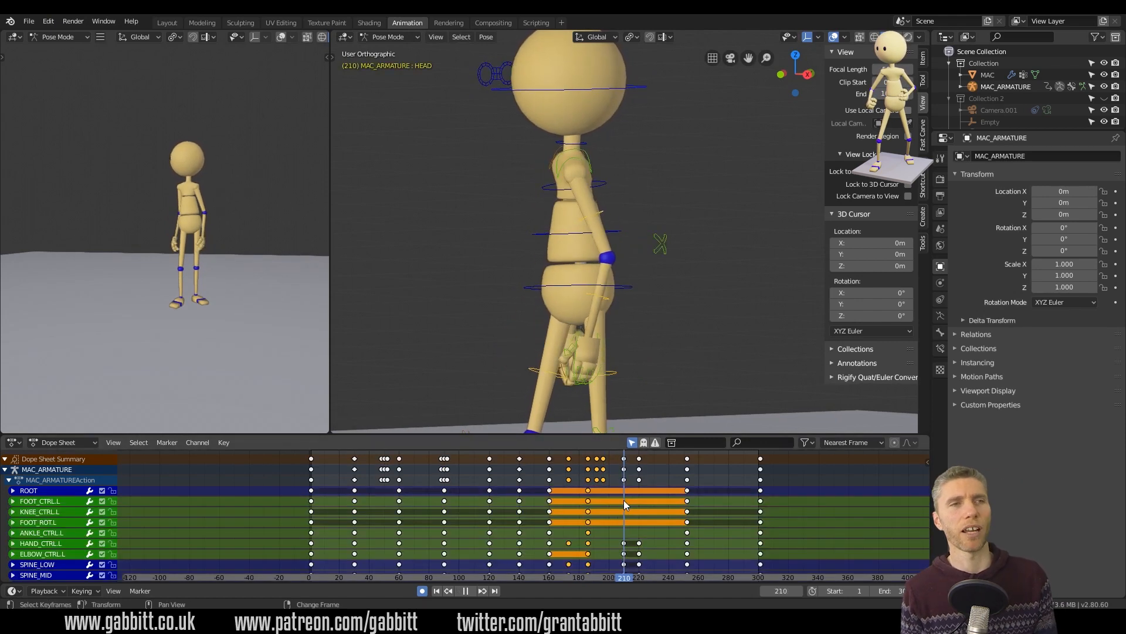
Move the held keyframes of all rig controls from frame 220 to frame 222.
right_click_drag(623, 501, 631, 496)
left_click(639, 459)
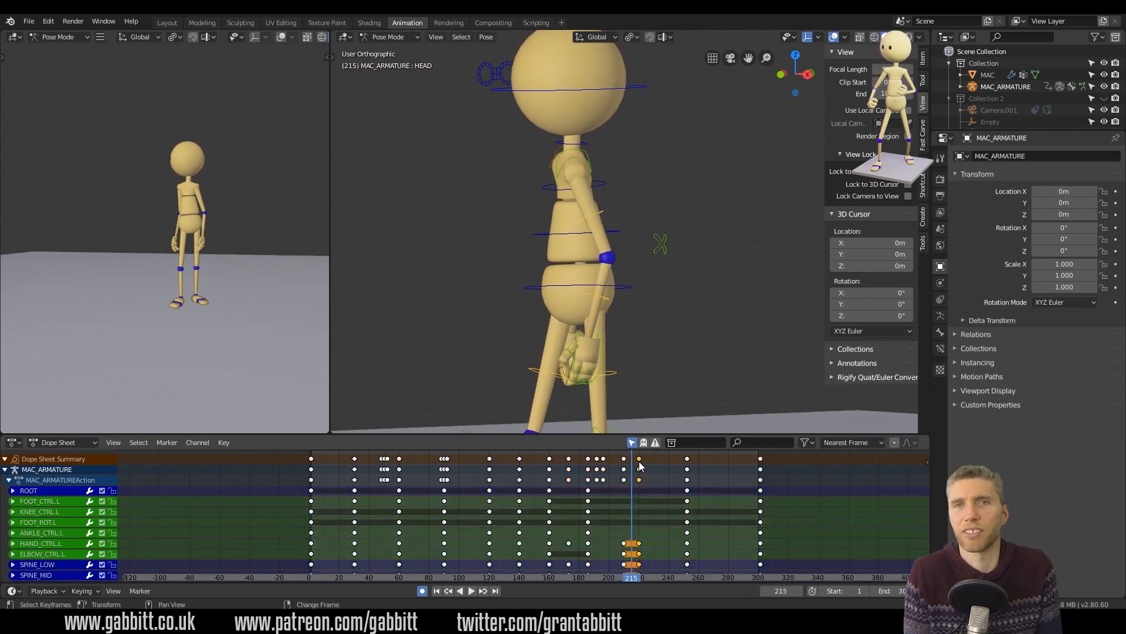
key("g")
left_click(643, 458)
Try an in-between pose for the left hand control, HAND_CTRL.L, at frame 215 by moving and rotating it.
middle_click_drag(620, 345, 676, 412)
left_click(623, 370)
key("g")
left_click(699, 383)
key("r")
right_click_drag(632, 478, 643, 473)
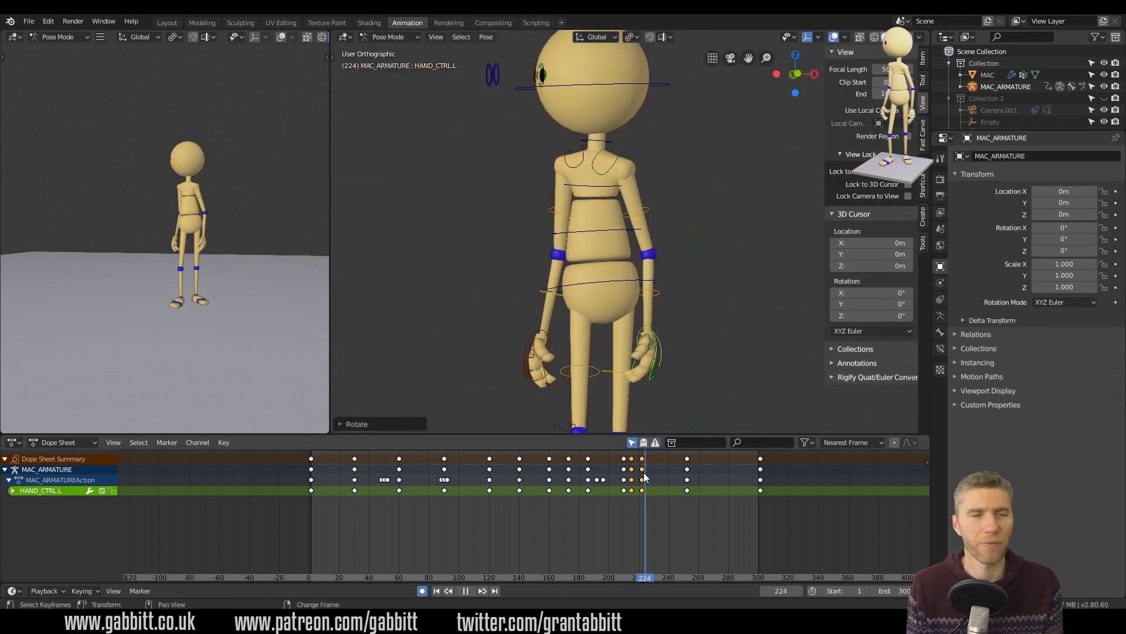
key("Escape")
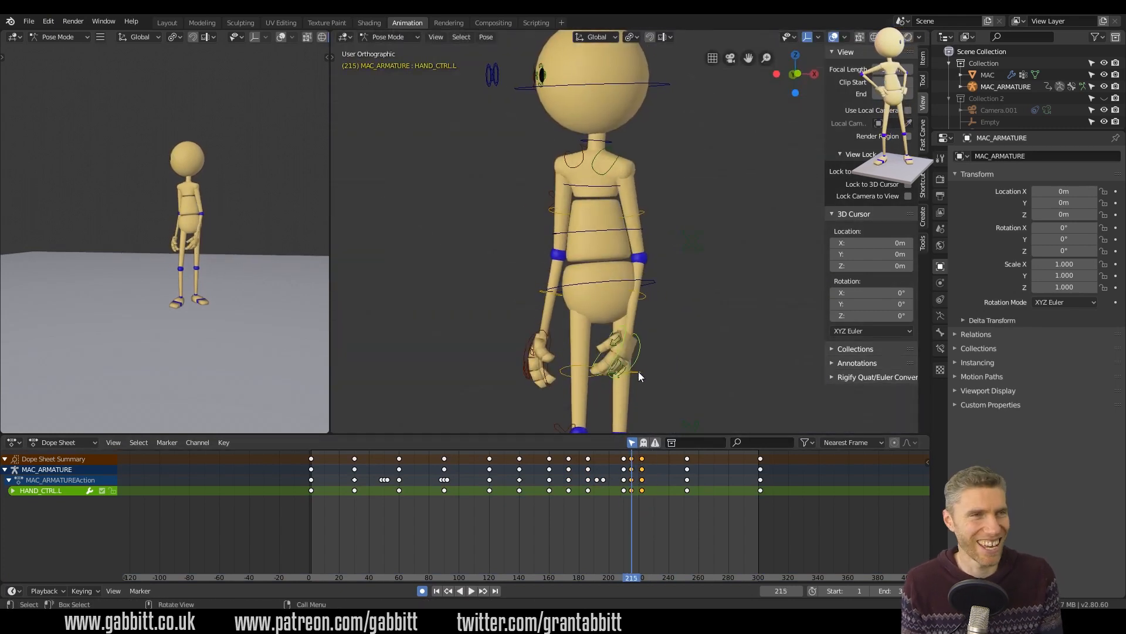
Rework the rotation of HAND_CTRL.L at frame 215, check it, and delete that in-between keyframe.
left_click(653, 356)
key("r")
left_click(655, 365)
right_click_drag(632, 497, 673, 511)
left_click(632, 458)
key("Delete")
Rotate and move HAND_CTRL.L to add a new in-between pose near frame 216.
key("r")
left_click(682, 340)
key("g")
left_click(667, 344)
scroll(646, 464, "up", 5)
key("g")
left_click(684, 464)
Rotate and move the right hand control, HAND_CTRL.R, at frame 216 to add an in-between pose.
left_click(533, 339)
middle_click_drag(528, 344, 769, 331)
mouse_move(675, 520)
right_mouse_down()
mouse_move(649, 523)
mouse_move(685, 517)
right_mouse_up()
middle_click_drag(736, 353, 754, 354)
key("r")
left_click(748, 358)
key("g")
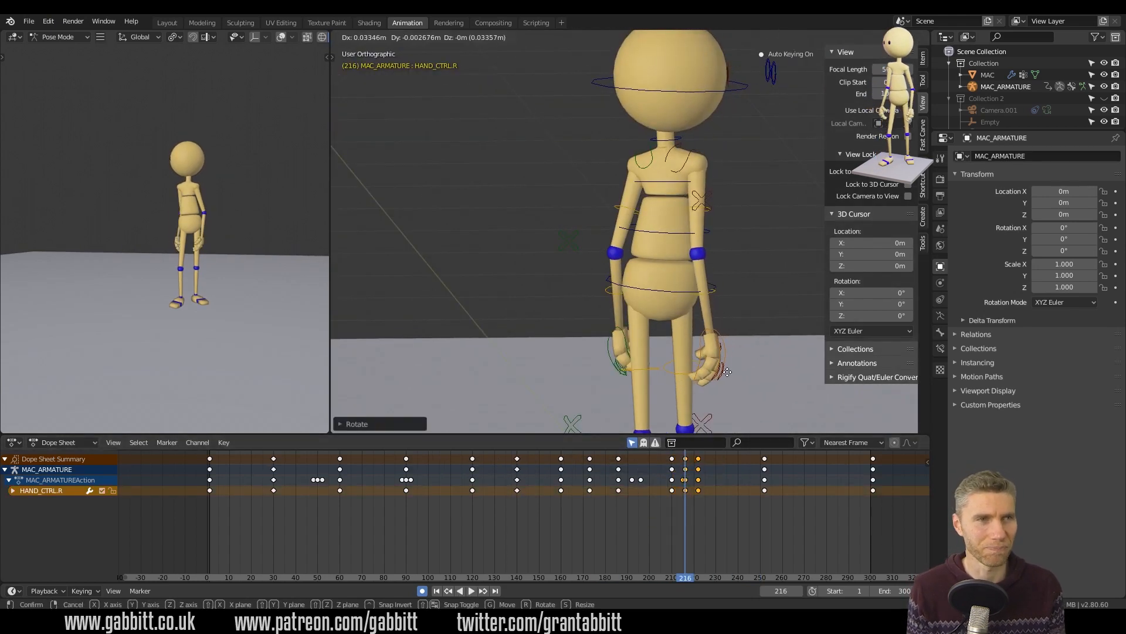
left_click(745, 367)
Play and scrub the frames around 216 to examine the motion of both hands.
right_click_drag(680, 511, 618, 510)
middle_click_drag(640, 294, 521, 259)
scroll(660, 336, "down", 3)
key("space")
right_click_drag(640, 507, 597, 523)
key("space")
key("space")
right_click_drag(675, 504, 685, 498)
Shift the left hand control's in-between keyframe to frame 216.
left_click(698, 480)
left_click(635, 305)
scroll(692, 474, "up", 4)
middle_click_drag(692, 474, 782, 471)
left_click_drag(762, 456, 766, 456)
Refine the position of HAND_CTRL.R in its in-between pose at frame 216 from a different angle.
left_click(581, 306)
scroll(586, 308, "up", 5)
middle_click_drag(586, 308, 701, 312)
key("g")
left_click(707, 320)
right_click_drag(766, 498, 606, 499)
Move the HAND_CTRL.R keyframe from frame 222 to frame 229 and play back the hand motion.
middle_click_drag(780, 313, 672, 328)
scroll(666, 352, "down", 4)
key("space")
key("space")
right_click_drag(786, 507, 852, 500)
left_click(793, 461)
scroll(790, 405, "down", 3)
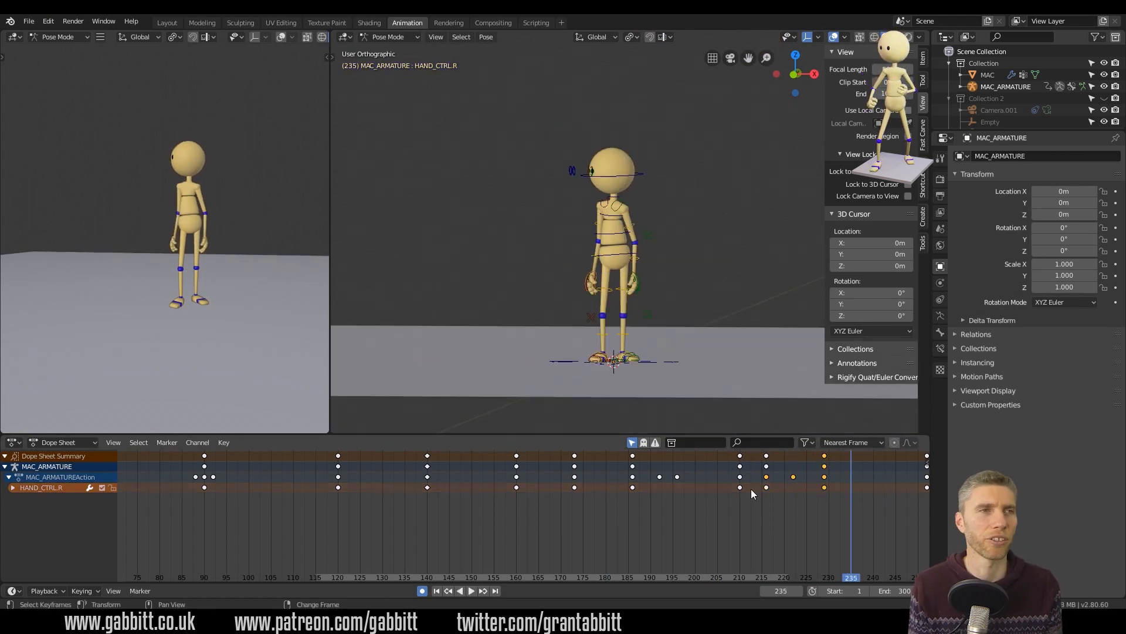
scroll(754, 405, "down", 3)
key("space")
Place the HEAD and NECK keyframes from frame 252 at frame 240, keeping a duplicate at frame 252.
middle_click_drag(828, 508, 570, 512)
right_click_drag(613, 513, 669, 514)
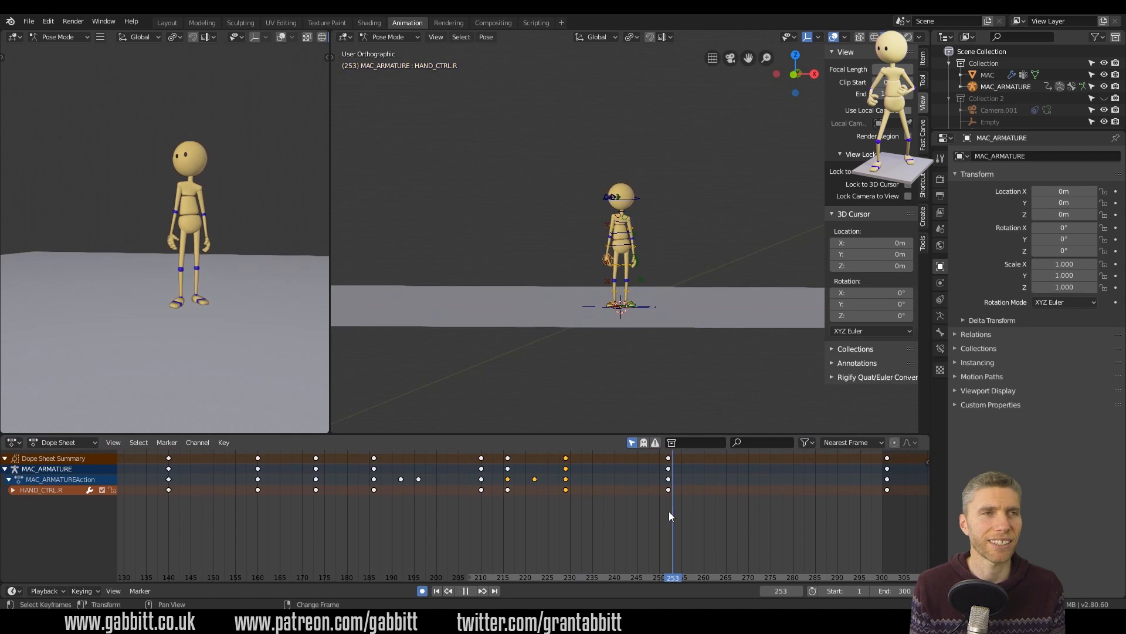
key("space")
left_click(637, 199)
scroll(629, 232, "up", 7)
left_click(611, 160, "shift")
left_click_drag(669, 460, 615, 462)
right_click(615, 508)
key("space")
key("space")
key("shift+d")
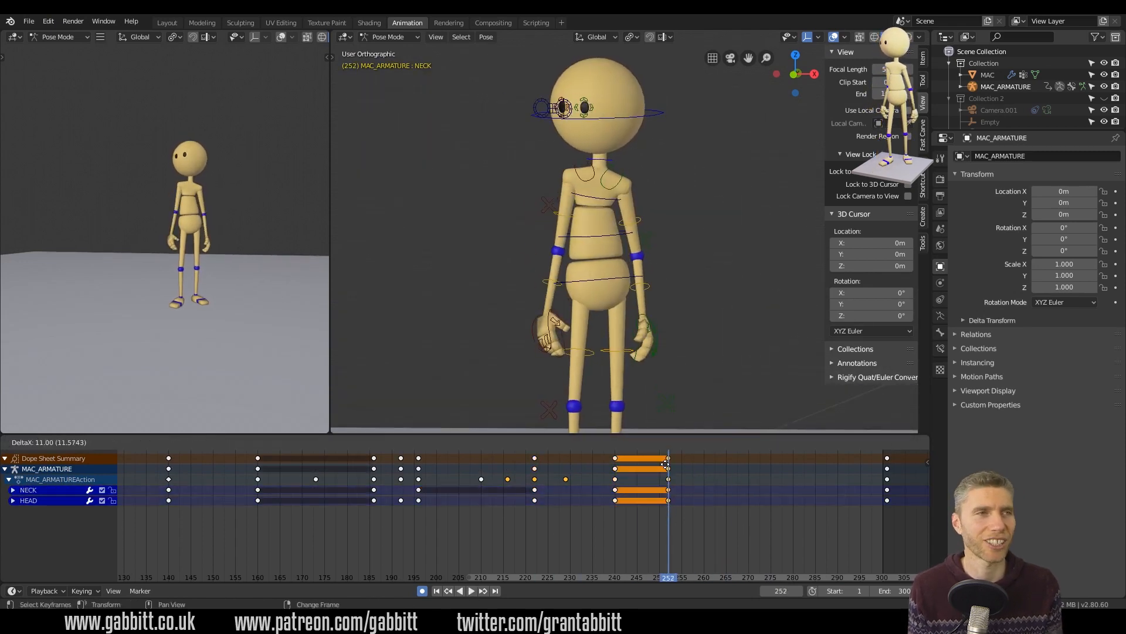
Duplicate the frame 252 keyframes of HAND_CTRL.L and HAND_CTRL.R to frame 246 and play the motion.
left_click(551, 331)
left_click(654, 340, "shift")
left_click(669, 458)
key("shift+d")
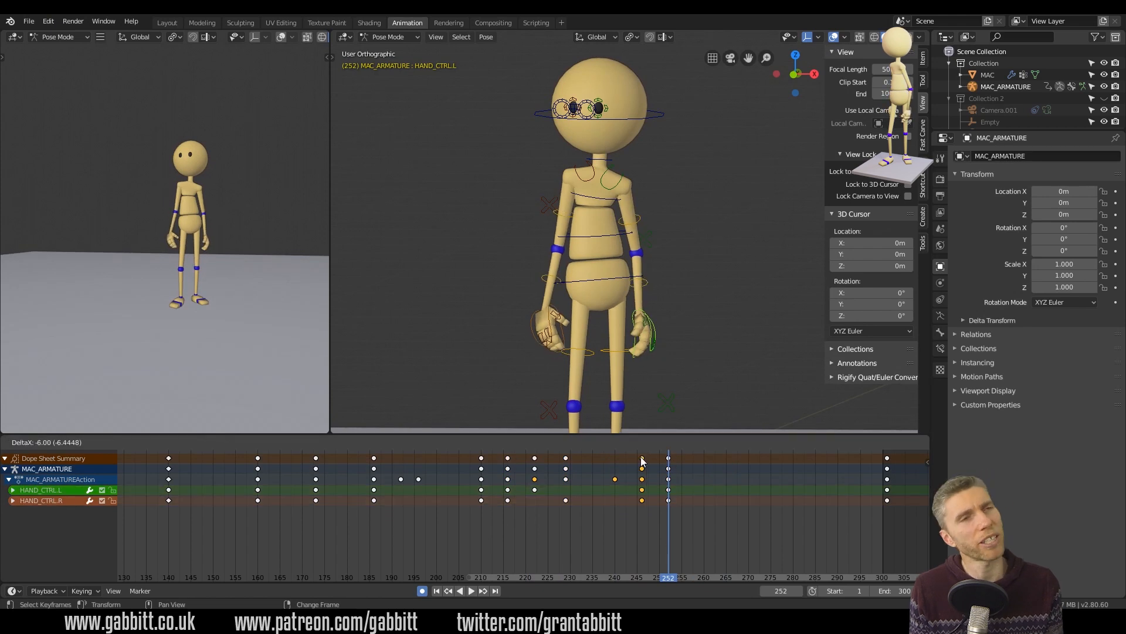
left_click(642, 462)
right_click(630, 516)
key("space")
key("space")
Rotate the HEAD and NECK controls together at frame 252 and play through the following frames.
right_click_drag(637, 523, 669, 498)
left_click(633, 118)
left_click(609, 159, "shift")
left_click(671, 478)
left_click(617, 120)
left_click(607, 156, "shift")
key("r")
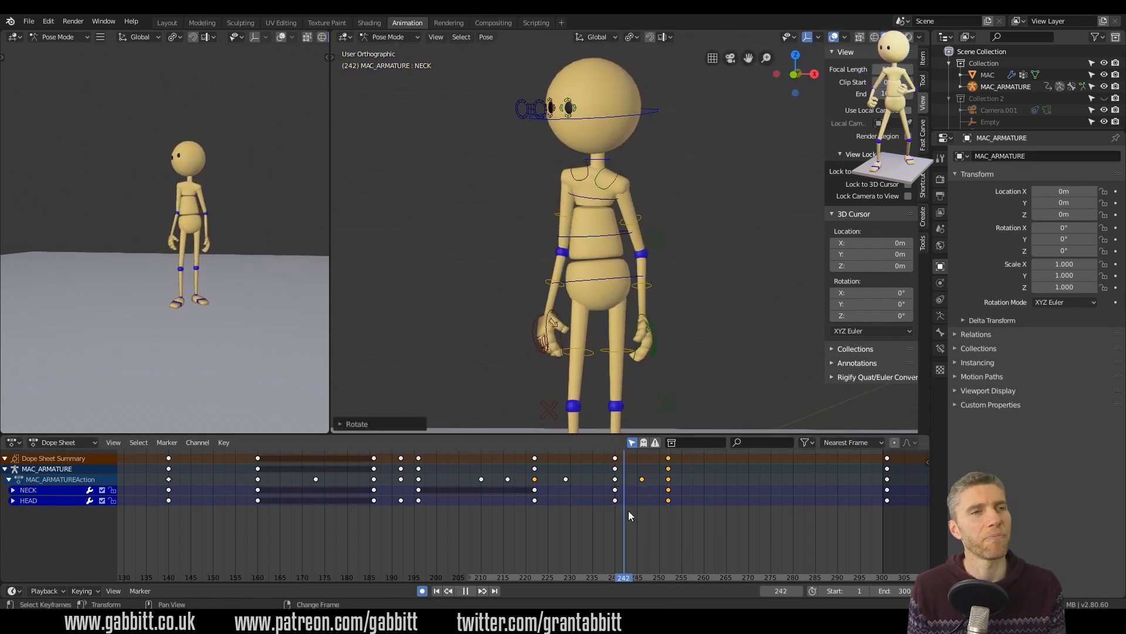
left_click(667, 518)
key("space")
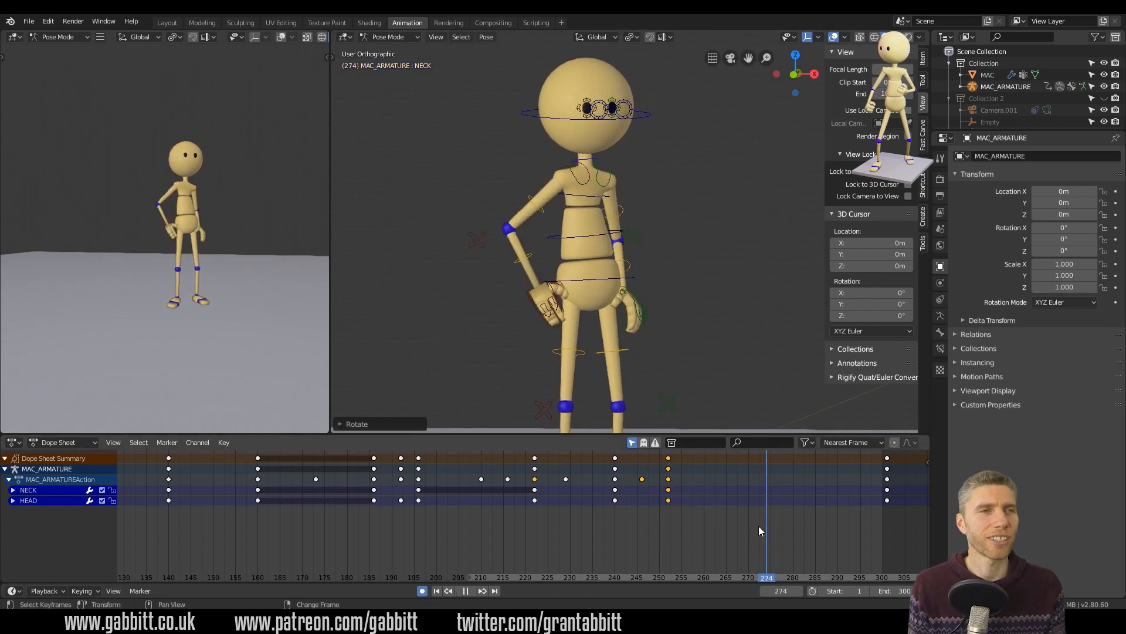
Play through the turn, rotate the HEAD and NECK controls at frame 210 and review the motion.
right_click_drag(368, 536, 171, 545)
key("space")
right_click(418, 531)
right_click_drag(417, 529, 428, 562)
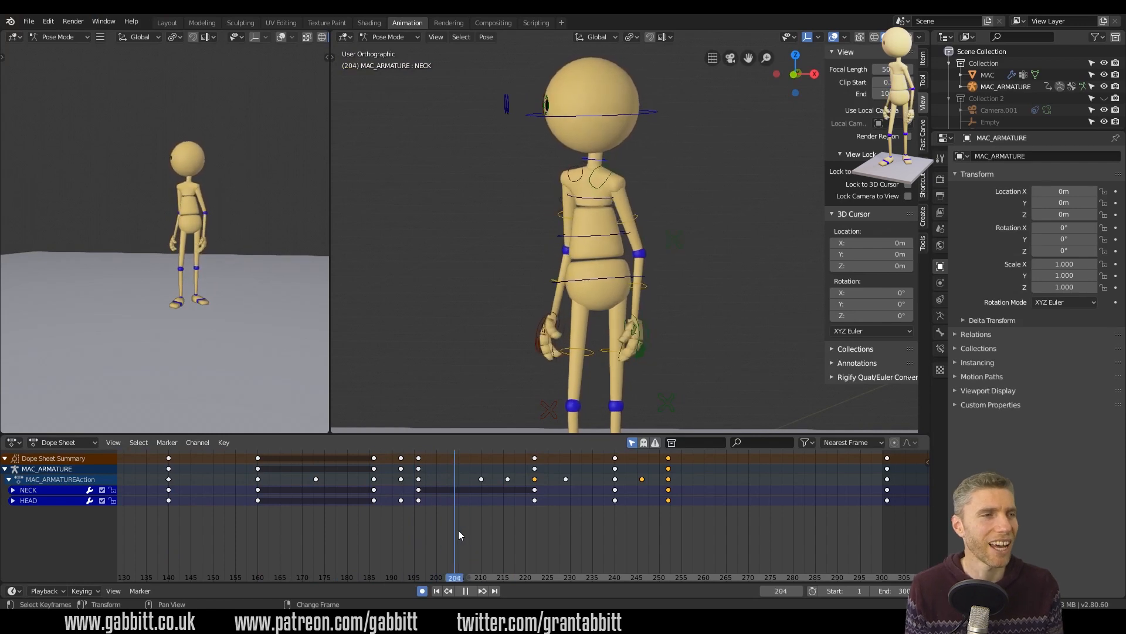
key("space")
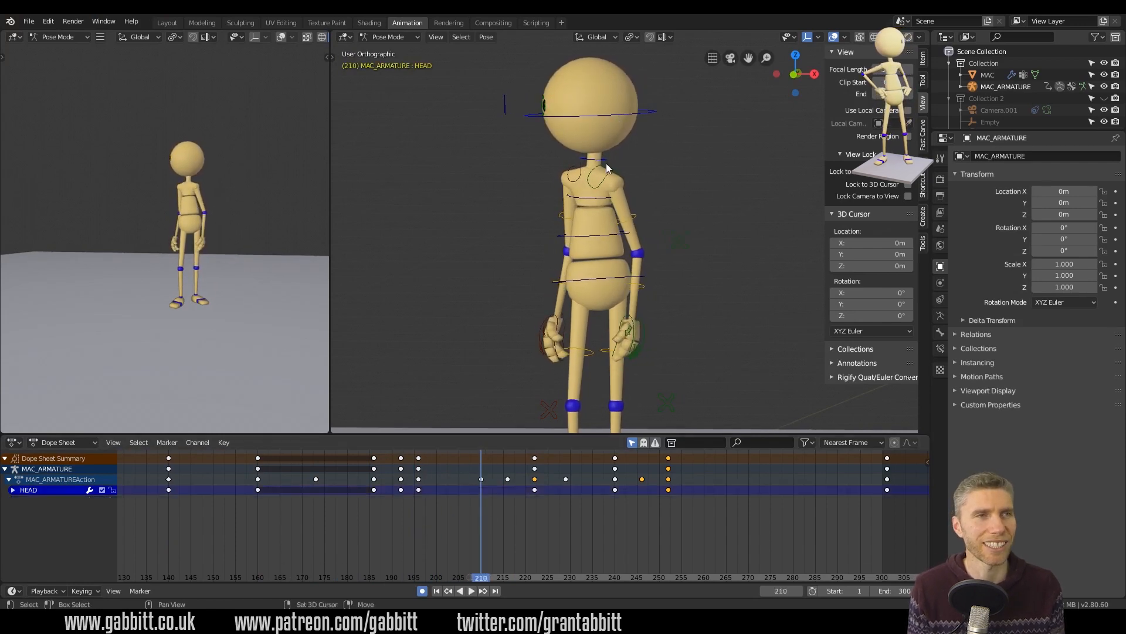
left_click(714, 107)
key("space")
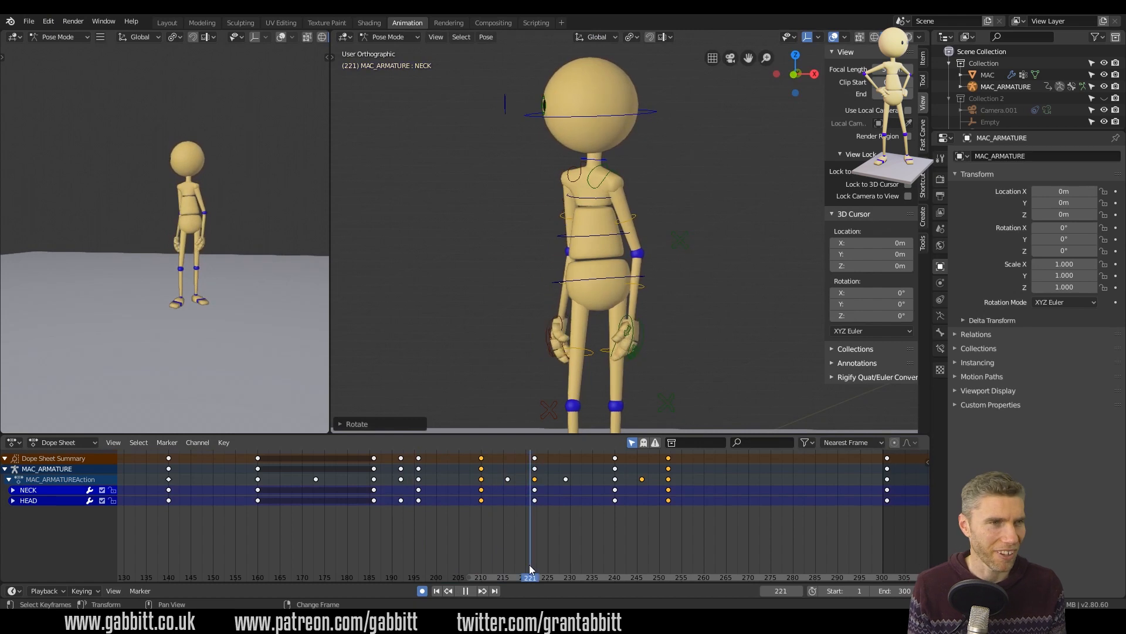
Duplicate the HEAD and NECK keyframes from frame 210 to frame 222 and delete the ones at frame 216.
right_click_drag(550, 527, 502, 532)
key("space")
left_click(711, 134)
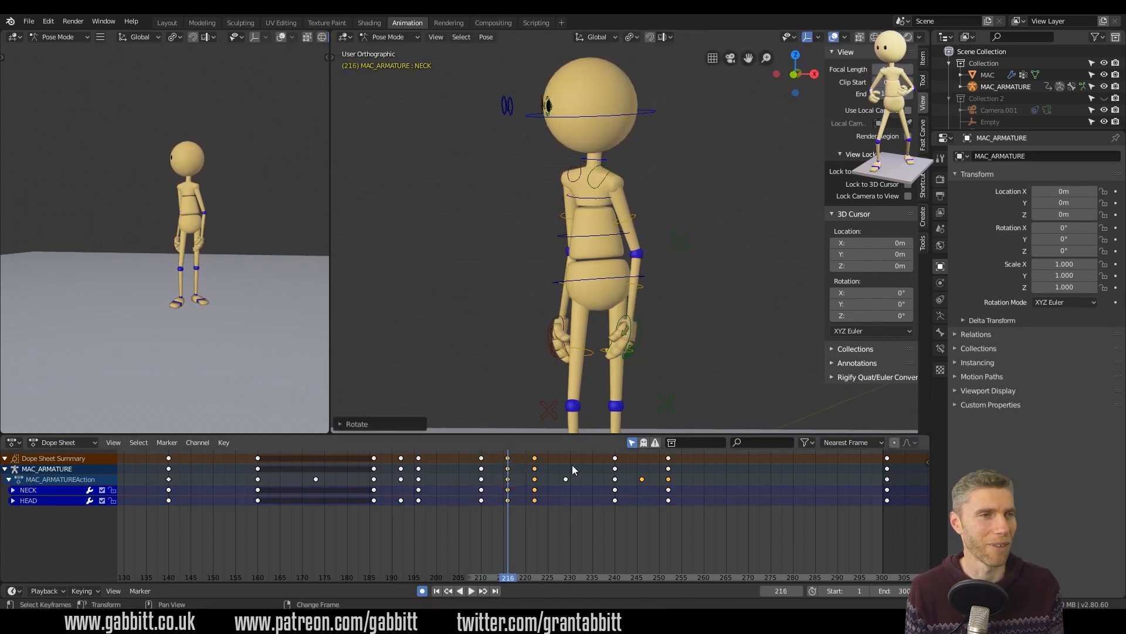
left_click(694, 132)
left_click(508, 459)
key("Delete")
Move the HEAD and NECK keyframes from frame 301 to frame 265 and play the animation.
right_click_drag(481, 532, 886, 564)
key("space")
key("space")
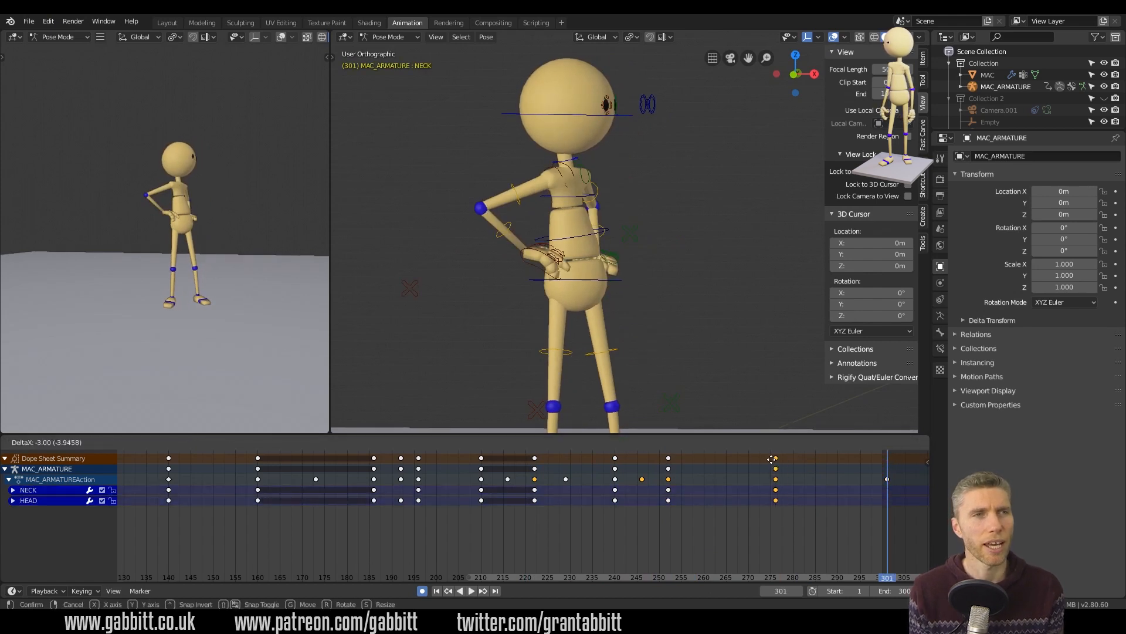
left_click(728, 464)
key("space")
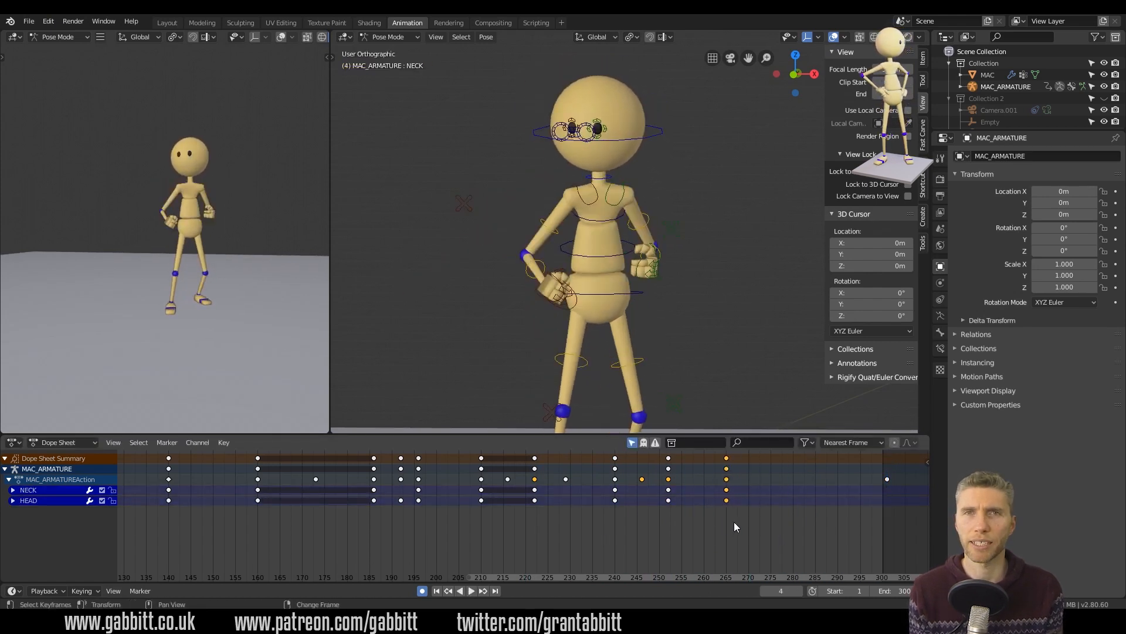
Set the animation's end frame to 350.
scroll(889, 519, "down", 3)
key("space")
left_click(893, 592)
type("350")
key("Return")
Rotate the HEAD and NECK controls together at frames 265 and 301.
mouse_move(641, 491)
right_mouse_down()
mouse_move(681, 505)
mouse_move(652, 490)
right_mouse_up()
key("space")
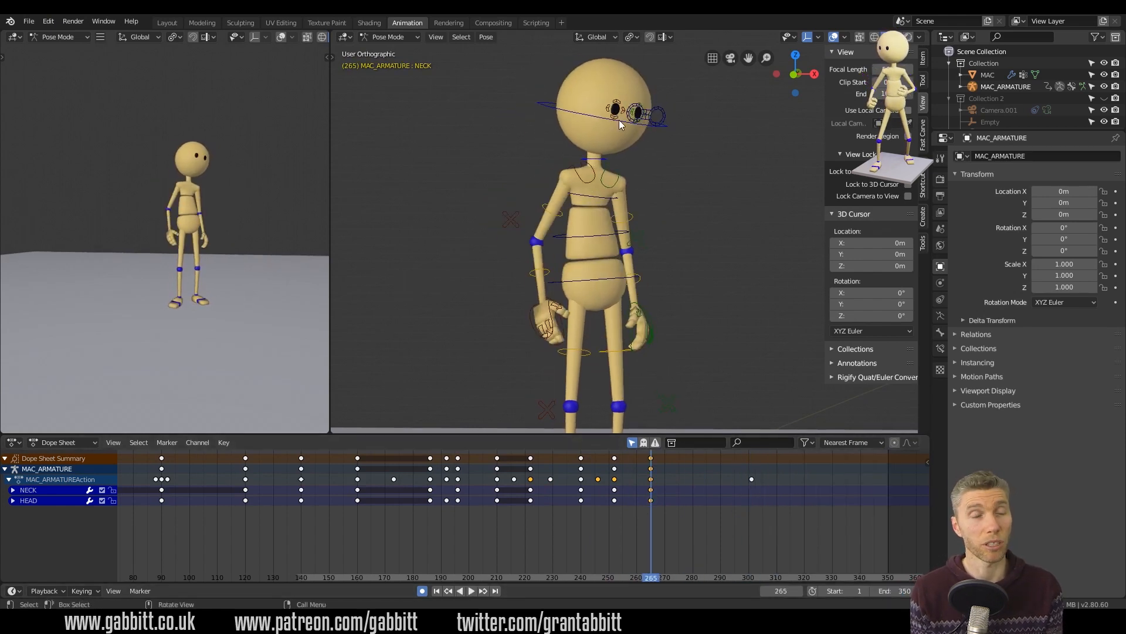
left_click(618, 119)
left_click(594, 159, "shift")
key("r")
mouse_move(762, 178)
middle_mouse_down()
mouse_move(749, 201)
mouse_move(747, 170)
middle_mouse_up()
left_click(749, 202)
key("r")
left_click(747, 170)
Refine the HEAD and NECK rotation at frame 265, move that keyframe to frame 271 and play the turn.
right_click_drag(717, 533, 651, 560)
key("r")
left_click(779, 142)
left_click(691, 184)
key("space")
left_click_drag(651, 458, 667, 455)
left_click(650, 117, "shift")
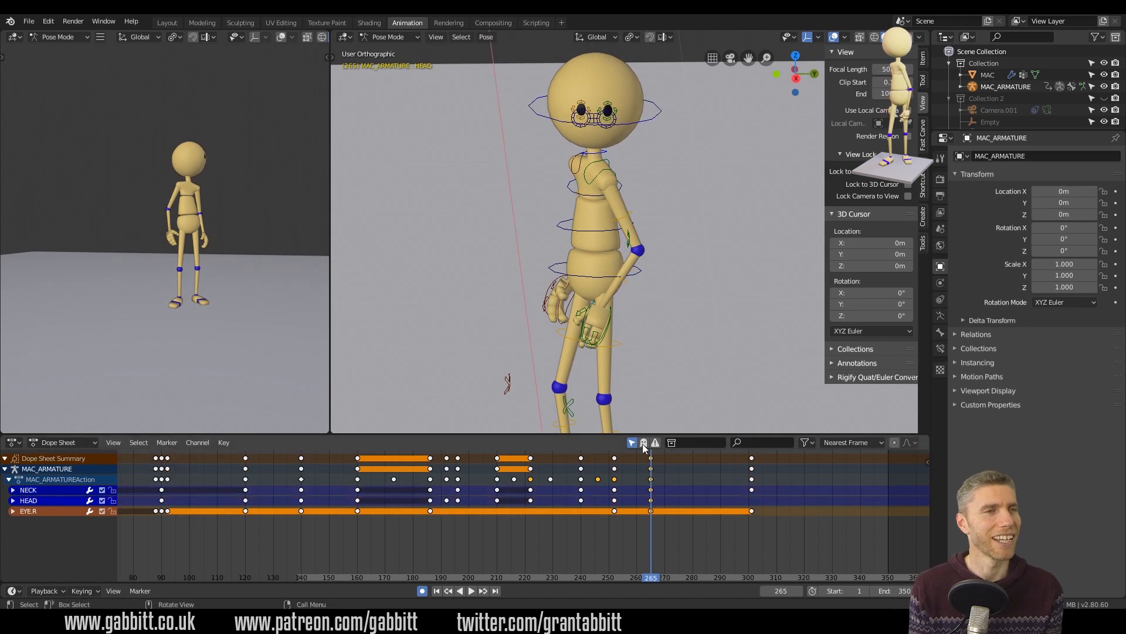
right_click(506, 540)
key("space")
key("space")
Duplicate the frame 301 keyframes of the selected controls to frame 350 and set the end frame to 375.
left_click(752, 458)
key("shift+d")
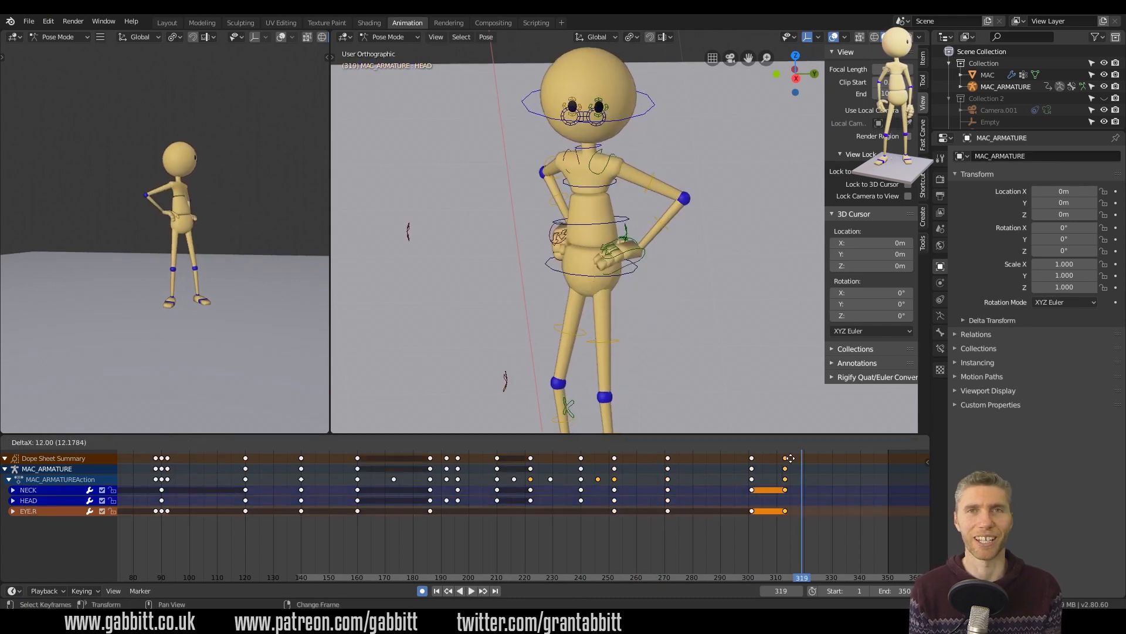
left_click(888, 463)
double_click(893, 591)
type("375")
key("Return")
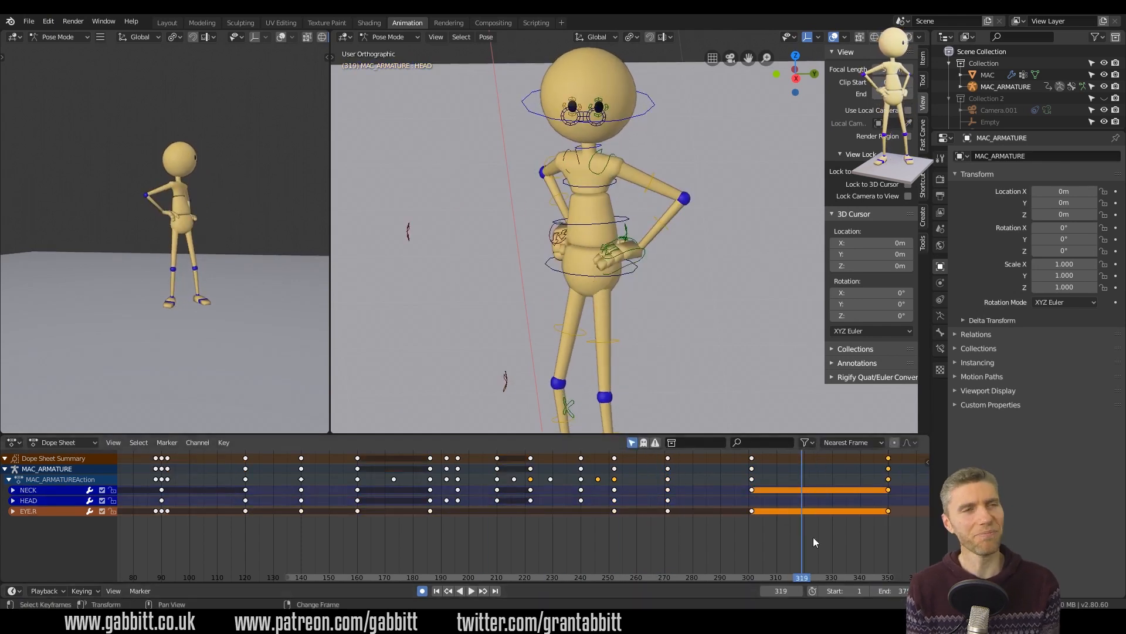
With all controls selected, copy the first-frame pose to frame 375 and the frame 301 pose to frame 350.
scroll(814, 540, "down", 9)
left_click(738, 522)
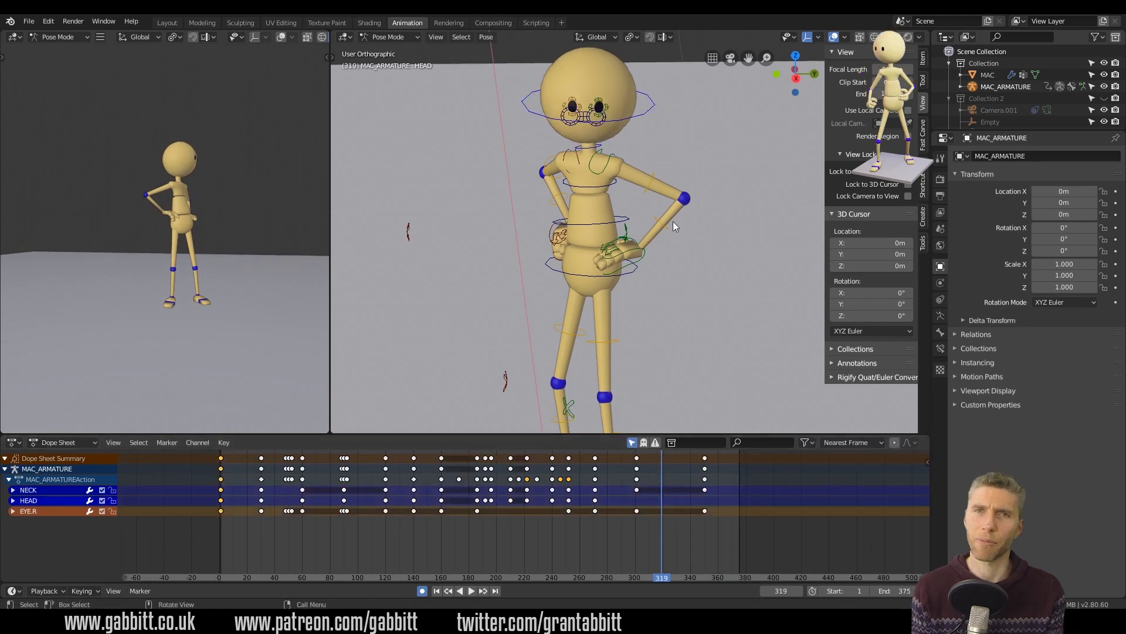
key("a")
right_click_drag(704, 498, 638, 505)
key("space")
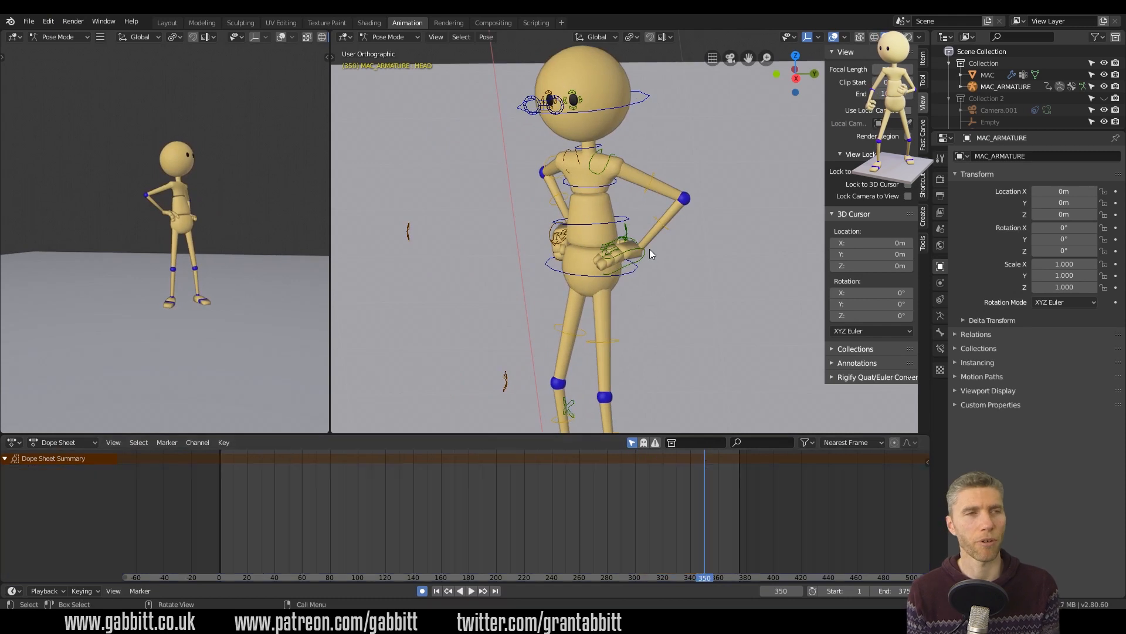
left_click(705, 464)
scroll(717, 470, "up", 2)
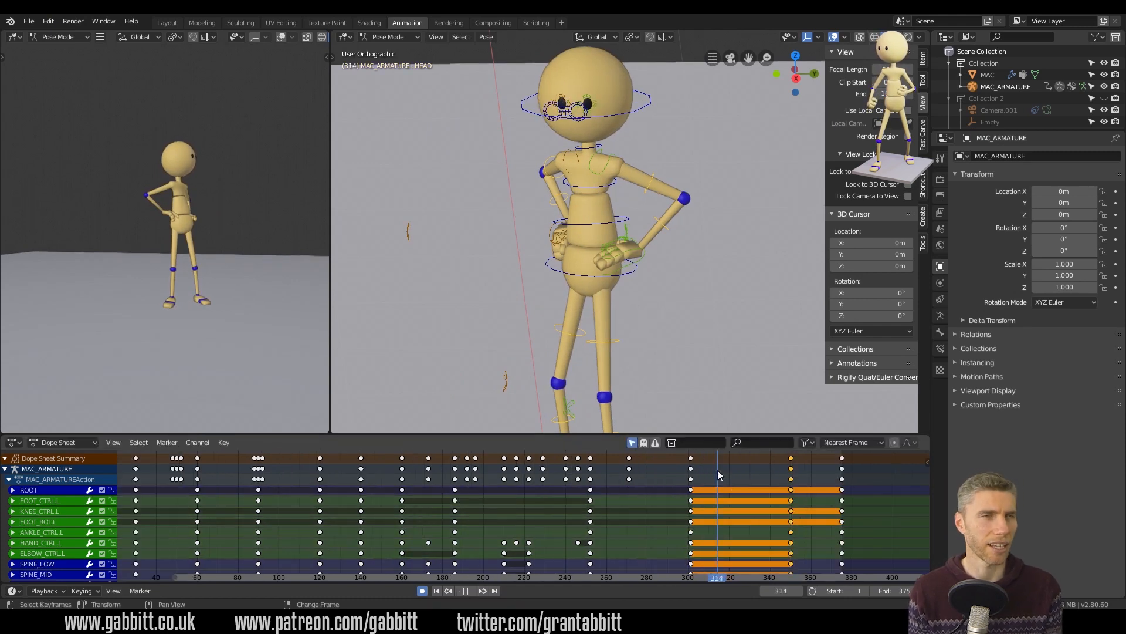
key("Escape")
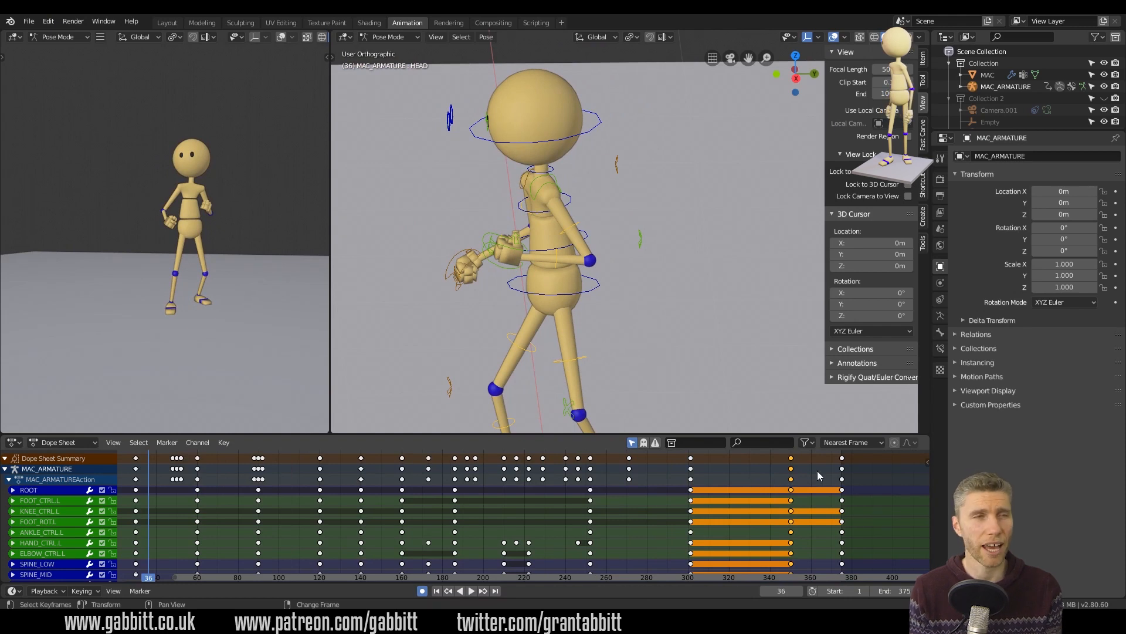
Play and scrub through the extended animation, examining the head and torso motion up close.
scroll(819, 462, "down", 2)
right_click_drag(426, 499, 529, 508)
scroll(534, 506, "up", 7)
scroll(567, 176, "up", 2)
middle_click_drag(568, 170, 674, 233, "shift")
right_click_drag(506, 496, 563, 512)
key("space")
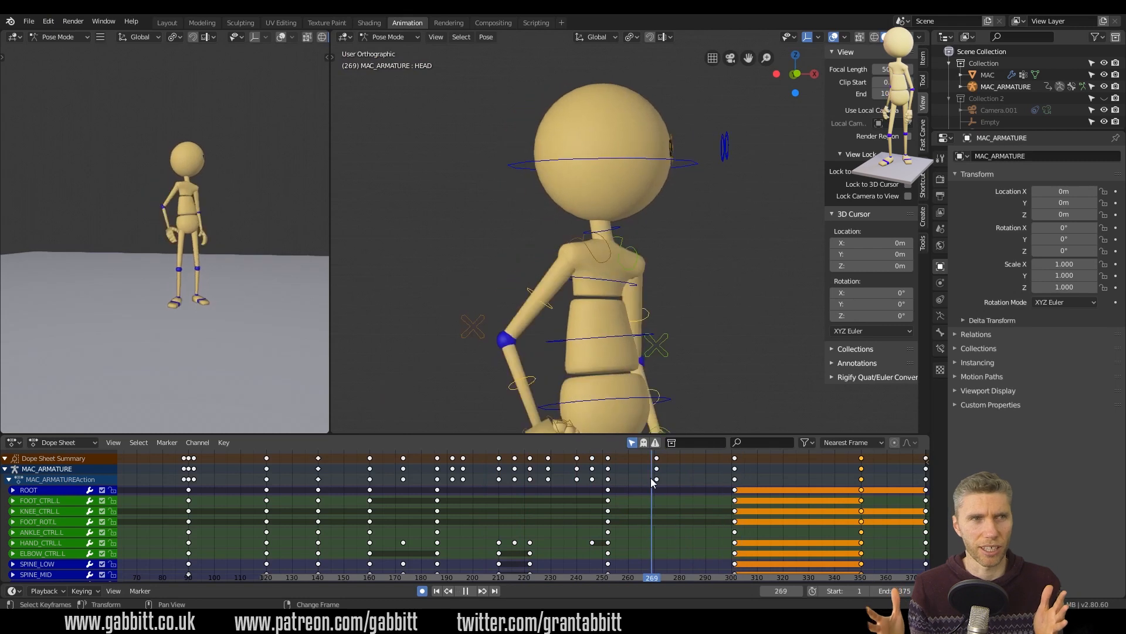
Duplicate the frame 301 keyframes of all controls to frame 316 and move the right hand control slightly there.
key("space")
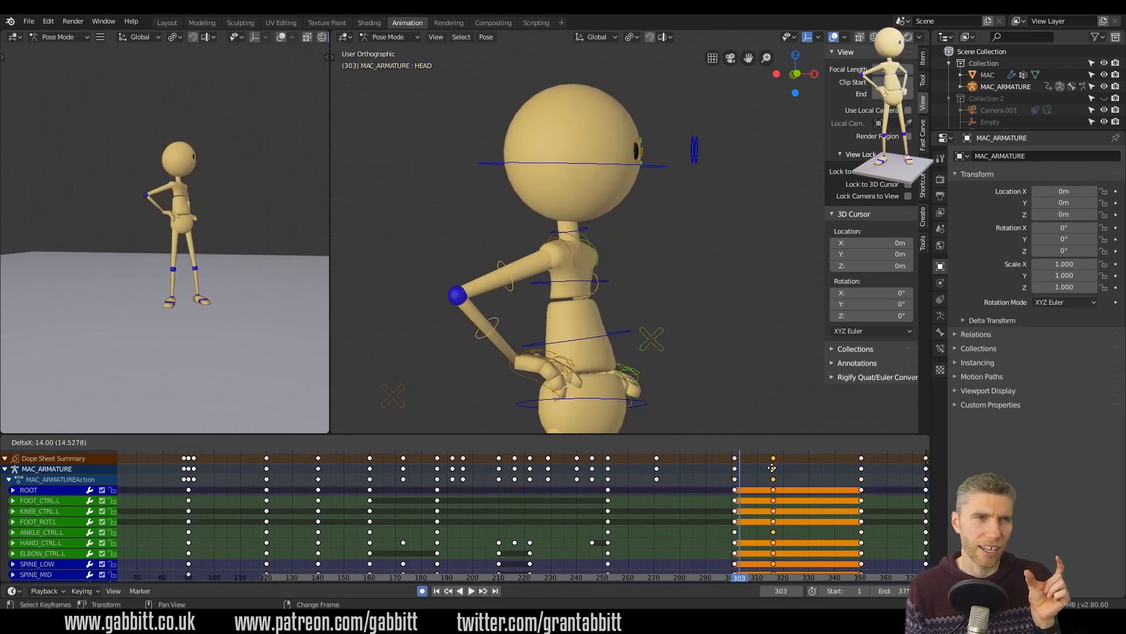
right_click_drag(772, 477, 635, 477)
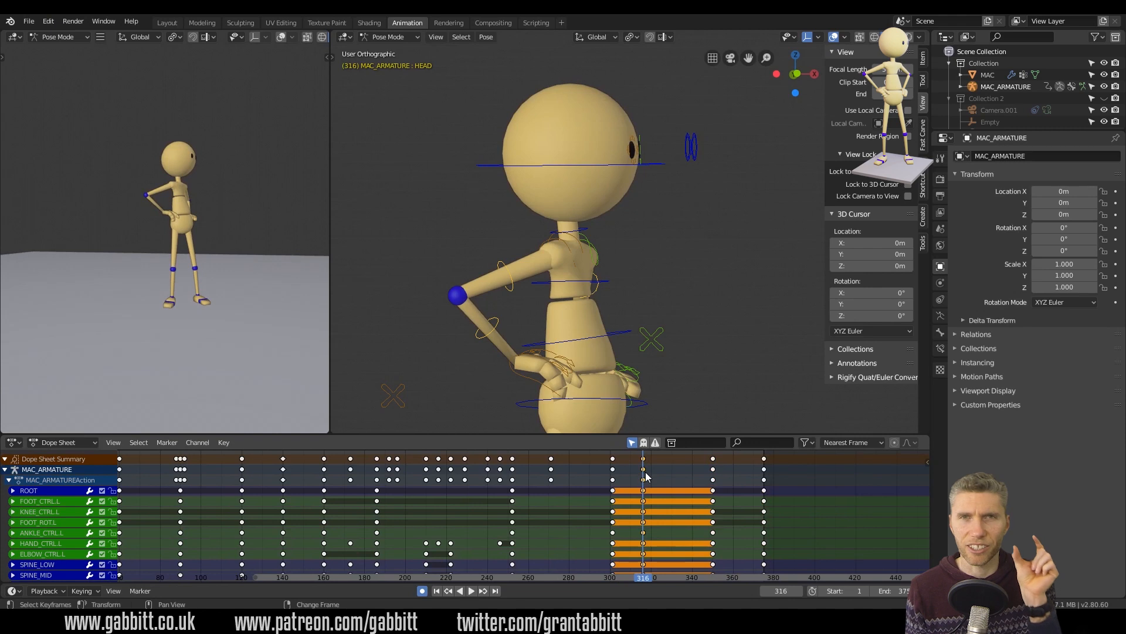
left_click(516, 370)
key("g")
left_click(517, 376)
Move and rotate the body controls around the waist and hands at frame 316.
middle_click_drag(663, 352, 692, 328)
left_click(604, 376)
key("g")
left_click(600, 285)
key("r")
left_click(695, 301)
middle_click_drag(602, 404, 608, 320, "shift")
left_click(622, 256)
middle_click_drag(762, 317, 688, 318)
key("r")
left_click(682, 311)
Scrub and play the frames around 316 from another angle to examine the settling motion.
middle_click_drag(581, 226, 659, 218)
right_click_drag(633, 506, 581, 504)
key("space")
key("space")
right_click_drag(652, 508, 626, 510)
key("space")
key("space")
mouse_move(567, 311)
middle_mouse_down()
mouse_move(510, 332)
mouse_move(514, 311)
mouse_move(622, 293)
mouse_move(563, 305)
middle_mouse_up()
right_click(627, 505)
key("space")
Rotate the hand controls on the hips, including HAND_CTRL.L, at frame 316.
left_click(521, 295)
left_click(524, 290)
key("r")
left_click(631, 297)
left_click(622, 303)
scroll(646, 311, "up", 2)
middle_click_drag(716, 332, 692, 320)
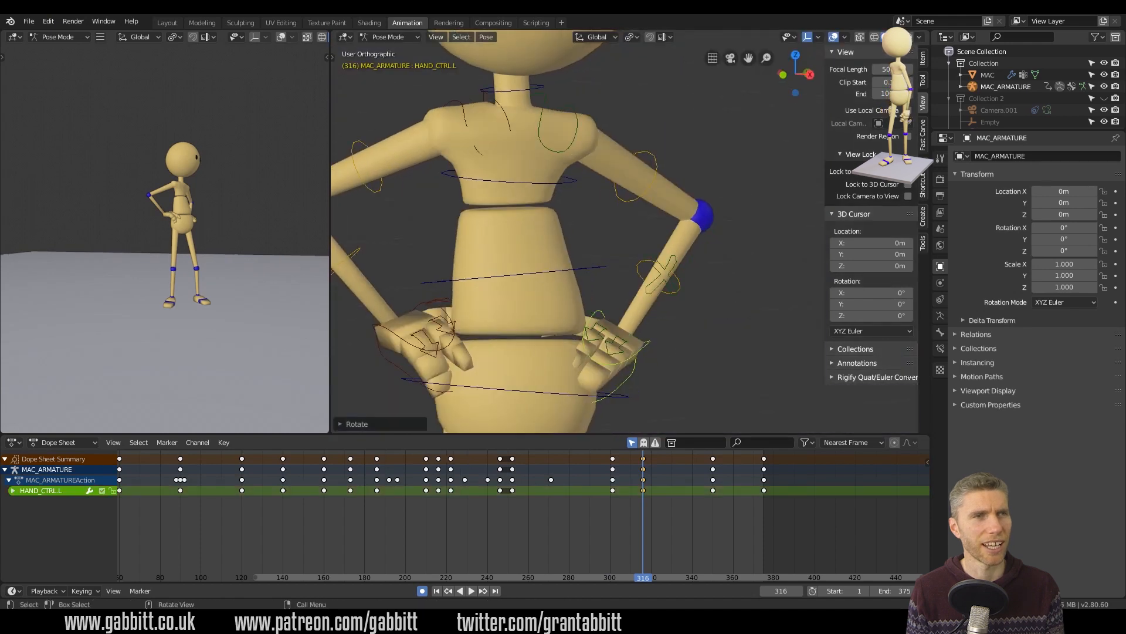
Rotate the THUMB_LOW.L control at frame 316 and play back the hand motion.
middle_click_drag(769, 276, 687, 329)
left_click(578, 287)
key("r")
left_click(593, 294)
right_click(563, 505)
middle_click_drag(561, 332, 549, 281)
scroll(549, 294, "down", 2)
scroll(539, 502, "down", 1)
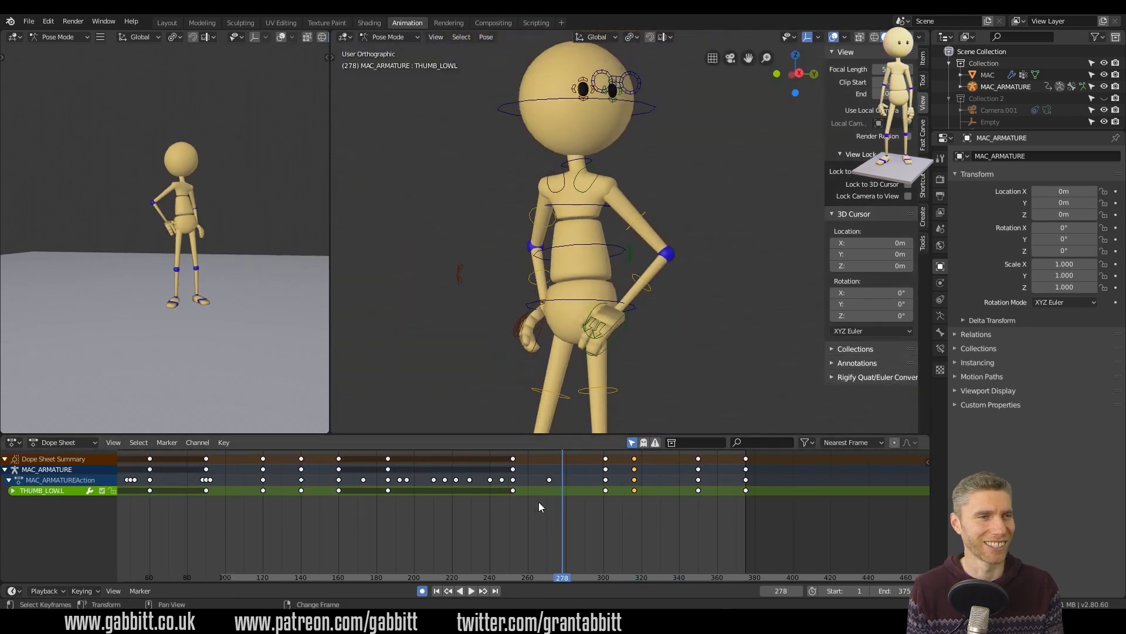
key("space")
Duplicate the frame 316 keyframes of all controls onto frame 350.
key("shift+d")
left_click(698, 461)
right_click_drag(697, 509, 698, 485)
key("a")
left_click(634, 460)
key("shift+d")
Rotate the HEAD and NECK controls together about the Z axis at frame 350.
middle_click_drag(604, 118, 678, 140)
left_click(653, 117)
left_click(591, 170, "shift")
key("r")
key("z")
left_click(698, 144)
Scrub through the head turn and adjust the upper spine control near frame 350.
right_click_drag(688, 478, 670, 483)
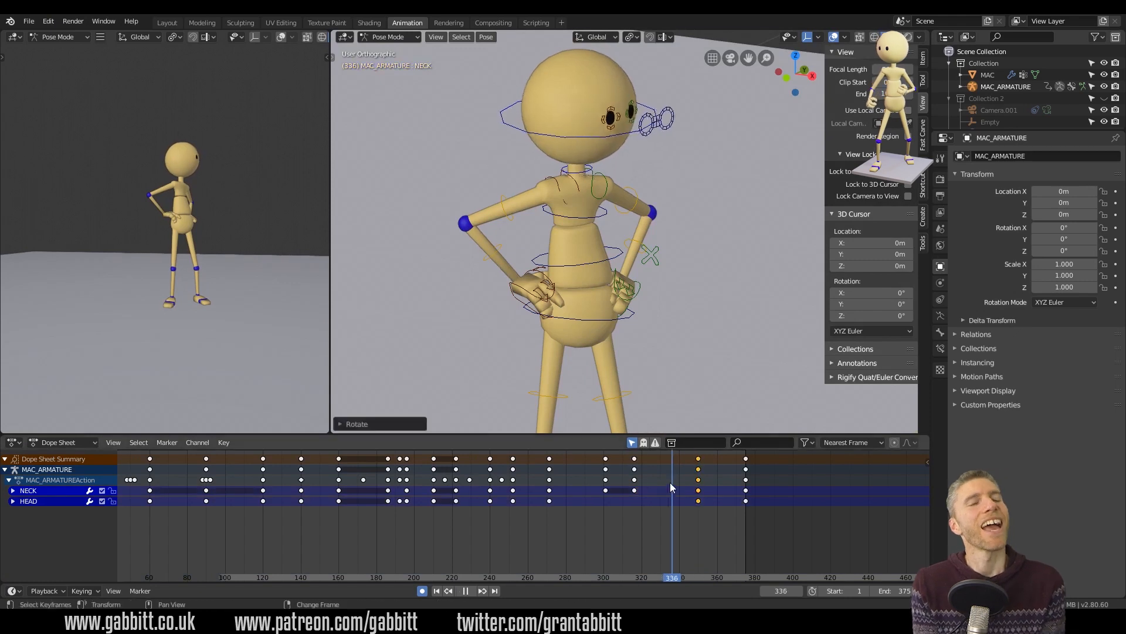
middle_click_drag(606, 351, 628, 346)
right_click_drag(661, 464, 700, 474)
left_click(608, 219)
left_click(710, 229)
Move HAND_CTRL.L and HAND_CTRL.R slightly at frame 355 and play the transition to the final pose.
right_click_drag(642, 504, 708, 503)
middle_click_drag(680, 367, 633, 389)
left_click(632, 293)
key("g")
left_click(633, 290)
left_click(505, 294)
key("g")
left_click(504, 290)
right_click_drag(710, 516, 749, 546)
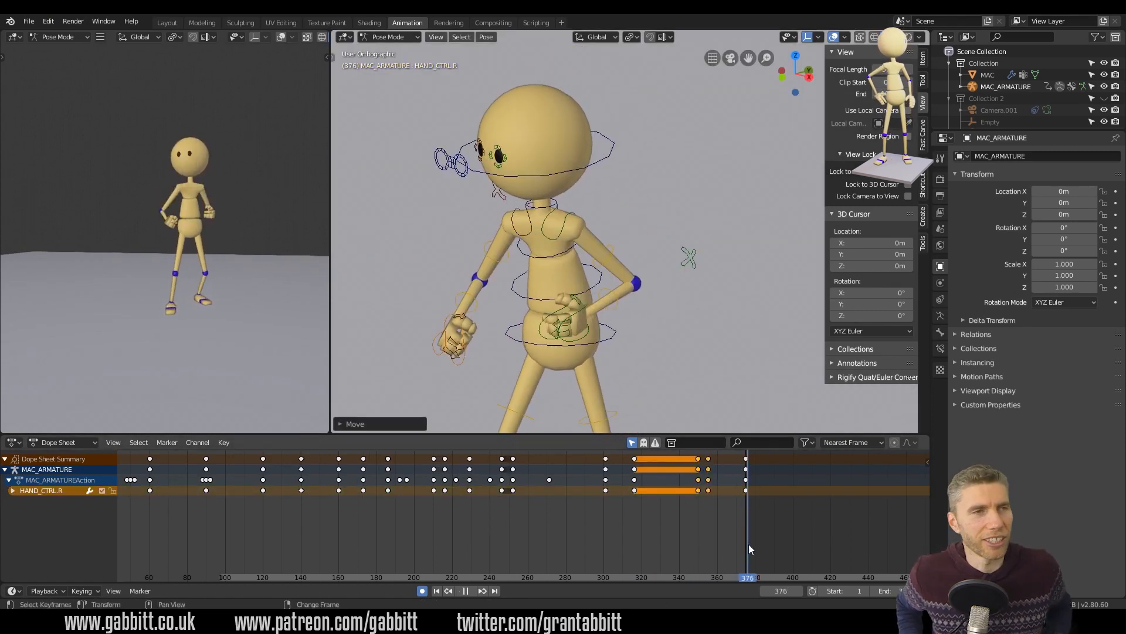
key("space")
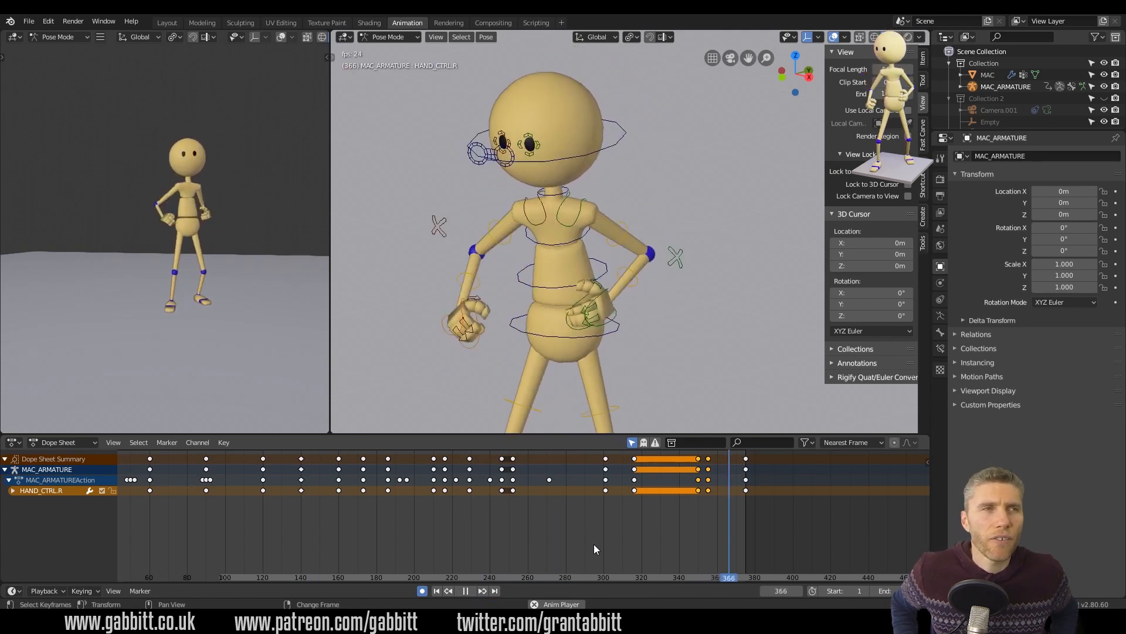
key("space")
Insert a keyframe for FOOT_CTRL.R at frame 360 and move the foot along the global Z axis.
right_click_drag(681, 531, 718, 536)
middle_click_drag(631, 352, 604, 330, "shift")
left_click(602, 328)
key("i")
key("space")
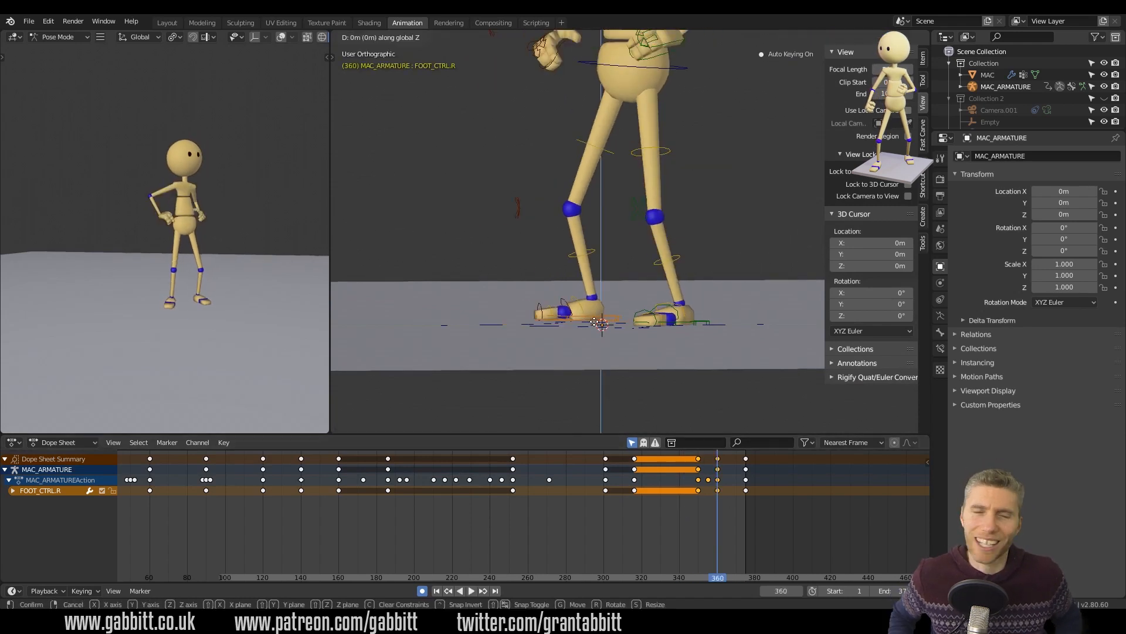
key("space")
Try rotating FOOT_CTRL.R about the X axis at frame 360, and undo the last two changes.
right_click_drag(691, 516, 717, 513)
key("r")
key("x")
left_click(646, 302)
key("ctrl+z")
key("ctrl+z")
Rotate the FOOT_CTRL.R control at frame 360 and play back the foot's step.
key("r")
left_click(726, 503)
key("space")
key("space")
mouse_move(716, 504)
right_mouse_down()
mouse_move(667, 509)
mouse_move(734, 513)
right_mouse_up()
key("space")
Duplicate the FOOT_CTRL.R keyframe from frame 375 to frame 369 and play the animation.
left_click(745, 460)
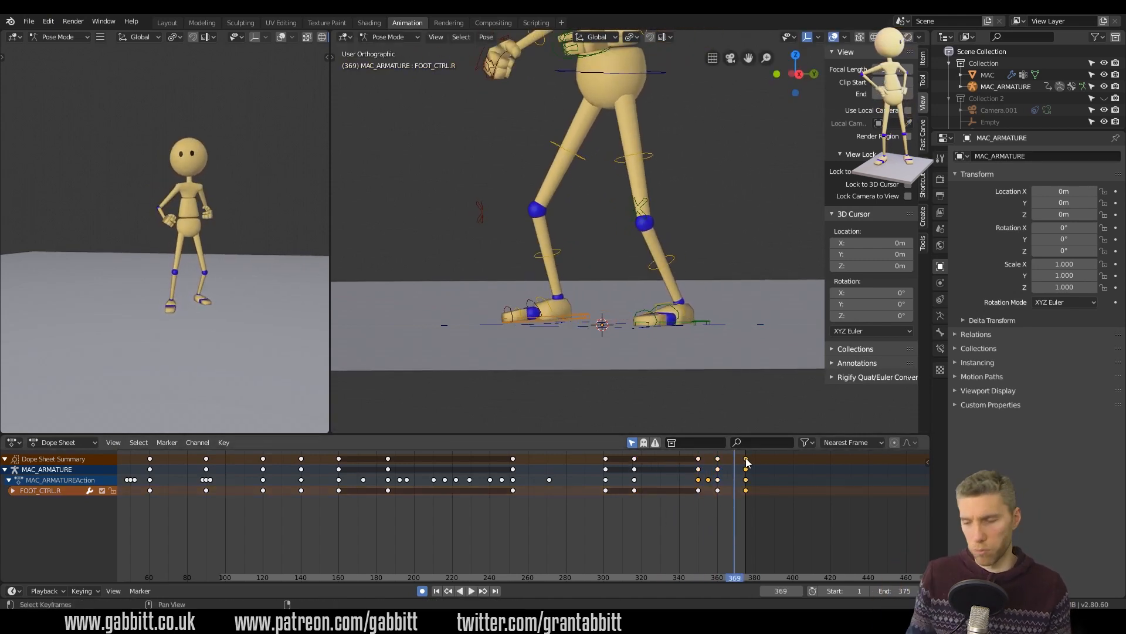
key("shift+d")
left_click(734, 462)
key("space")
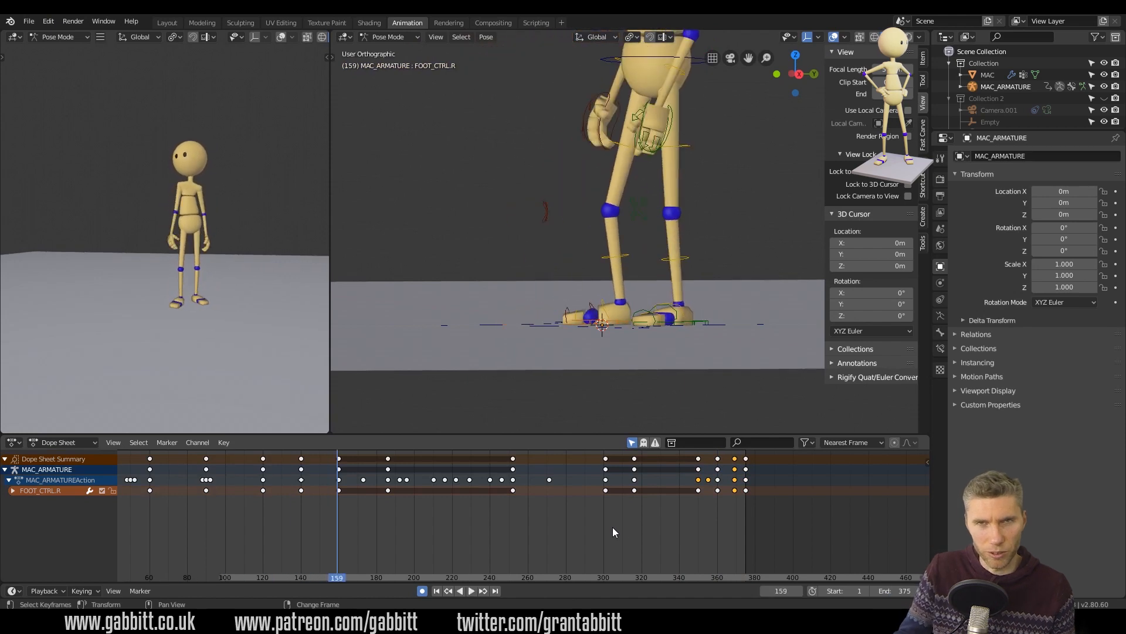
Duplicate a FOOT_CTRL.L keyframe to about frame 170 and scrub through the left foot's movement.
right_click_drag(284, 508, 338, 511)
left_click(648, 328)
left_click(663, 324)
middle_click_drag(326, 518, 452, 513)
right_click_drag(452, 513, 442, 512)
middle_click_drag(528, 264, 634, 285)
scroll(633, 284, "up", 4)
right_click_drag(433, 513, 464, 527)
key("shift+d")
left_click(445, 498)
mouse_move(465, 455)
left_mouse_down()
mouse_move(485, 456)
mouse_move(465, 457)
left_mouse_up()
right_click_drag(466, 521, 486, 522)
scroll(684, 187, "down", 2)
middle_click_drag(683, 183, 701, 229, "shift")
right_click_drag(484, 511, 463, 502)
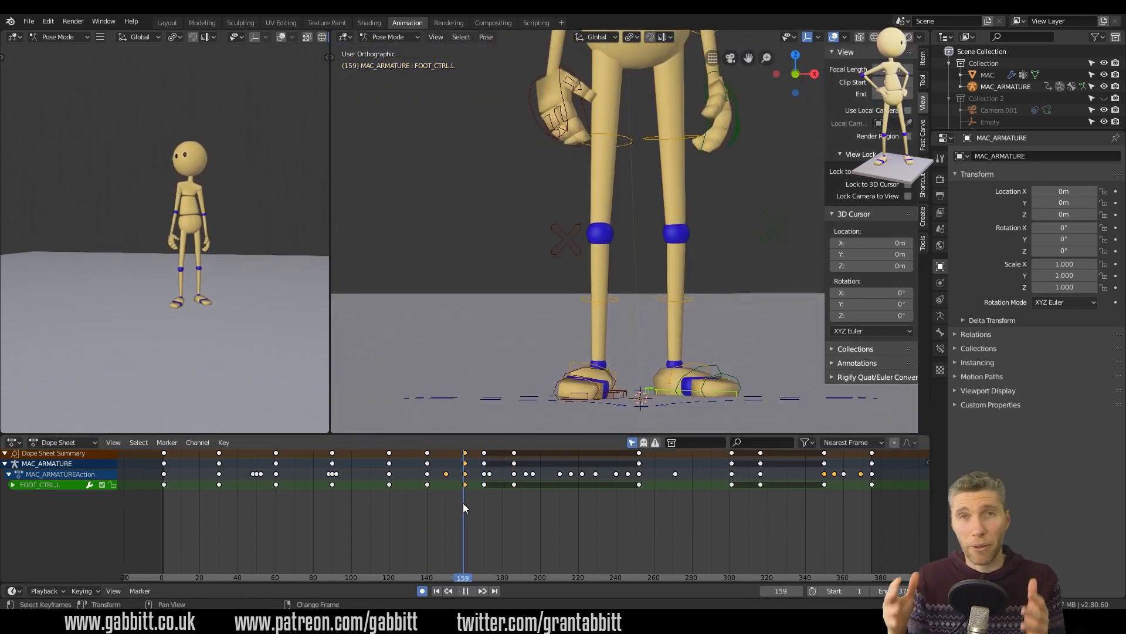
Move FOOT_CTRL.L at frame 165 for an in-between pose and play back the left foot's step.
middle_click_drag(652, 176, 652, 266, "shift")
scroll(663, 205, "up", 1)
left_click(671, 109)
right_click_drag(469, 511, 491, 501)
key("Escape")
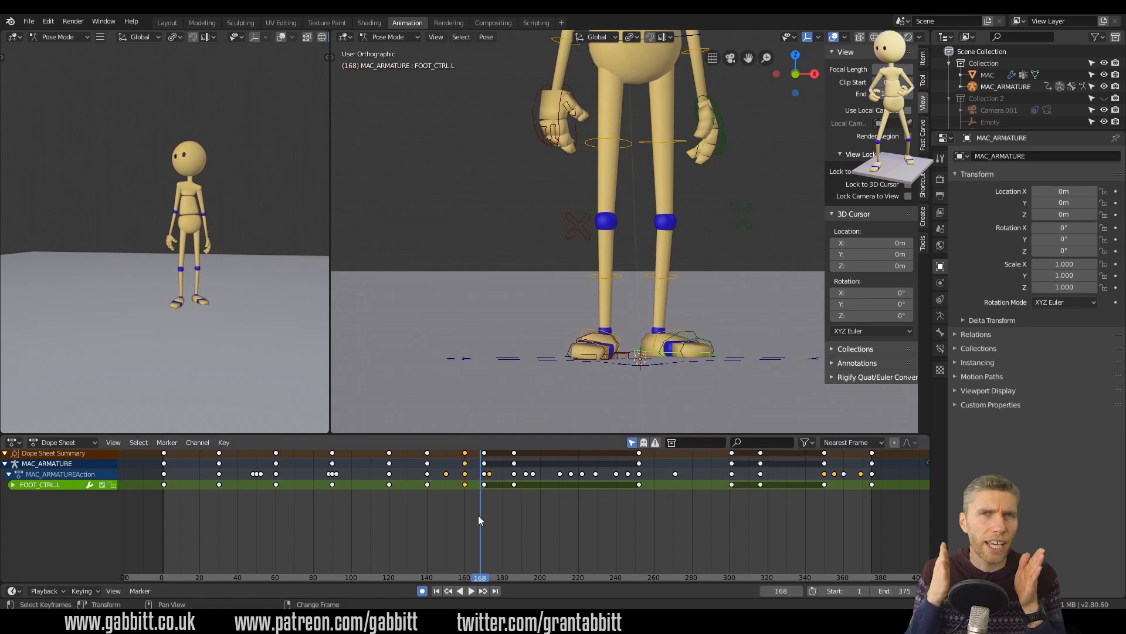
mouse_move(477, 515)
right_mouse_down()
mouse_move(495, 518)
mouse_move(438, 527)
mouse_move(474, 505)
right_mouse_up()
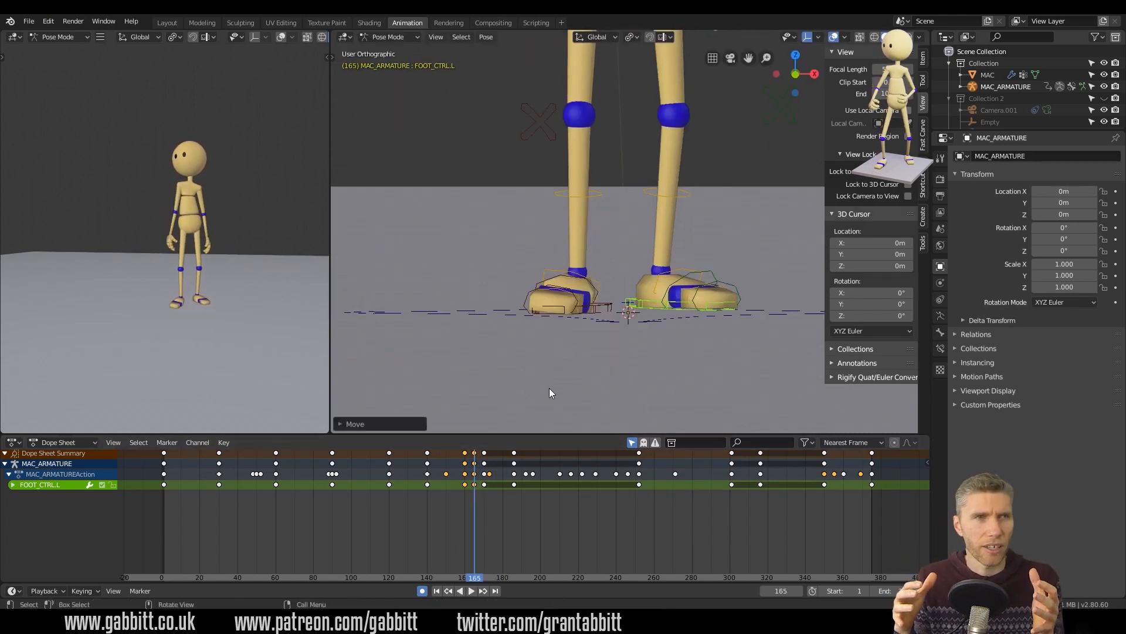
key("space")
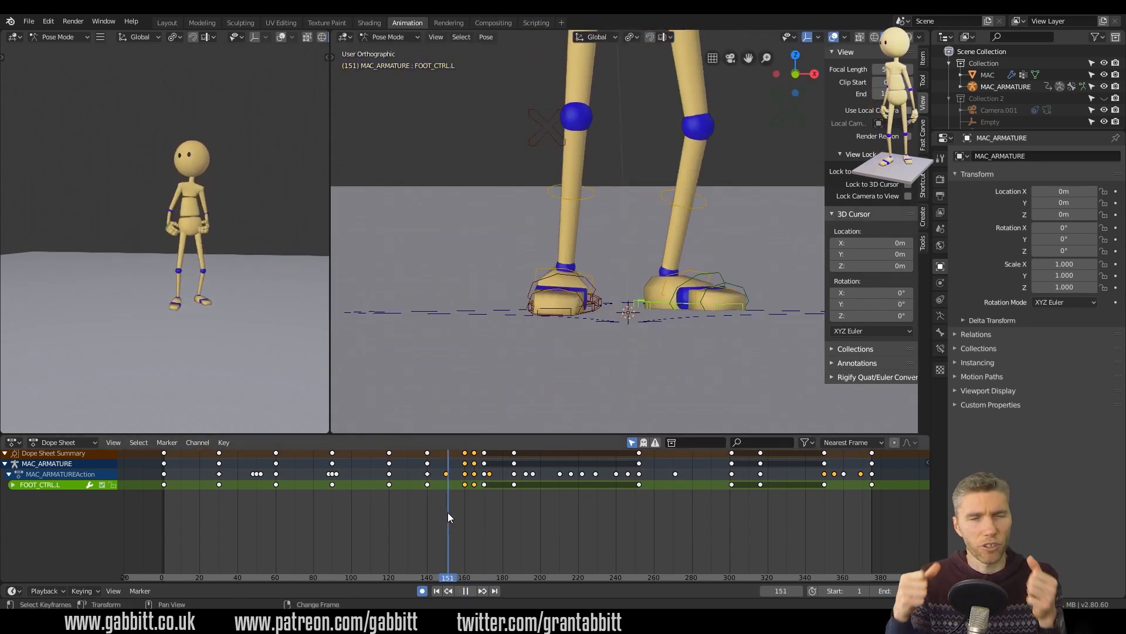
Move SPINE_LOW at frame 160, duplicate that keyframe to frame 173 and play back the hip movement.
right_click_drag(555, 522, 463, 502)
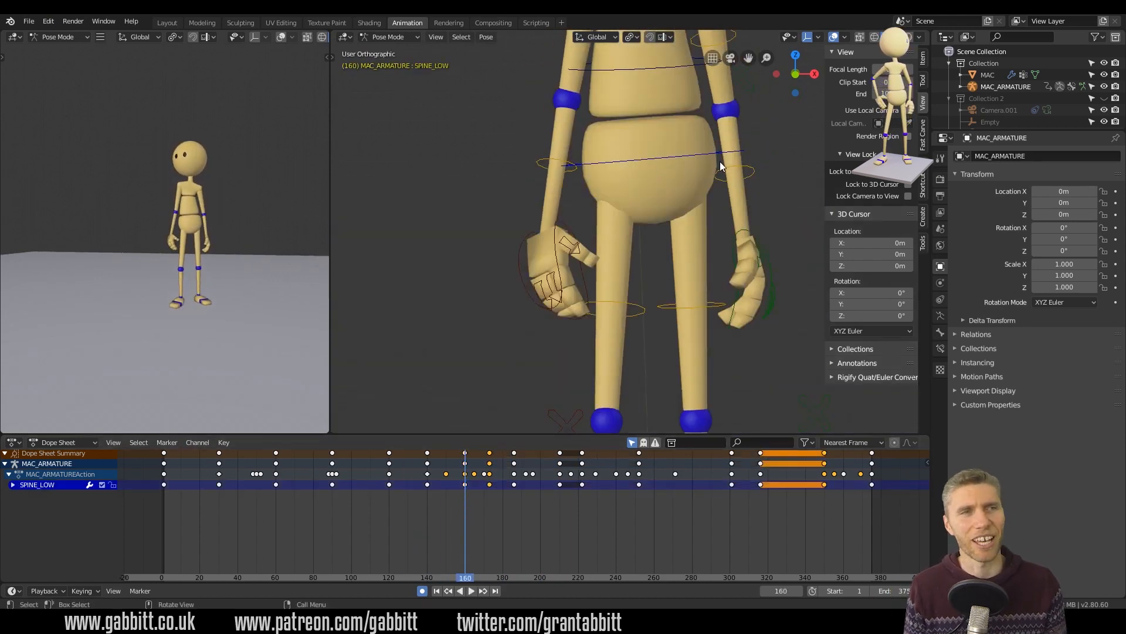
mouse_move(469, 523)
right_mouse_down()
mouse_move(460, 534)
mouse_move(488, 534)
right_mouse_up()
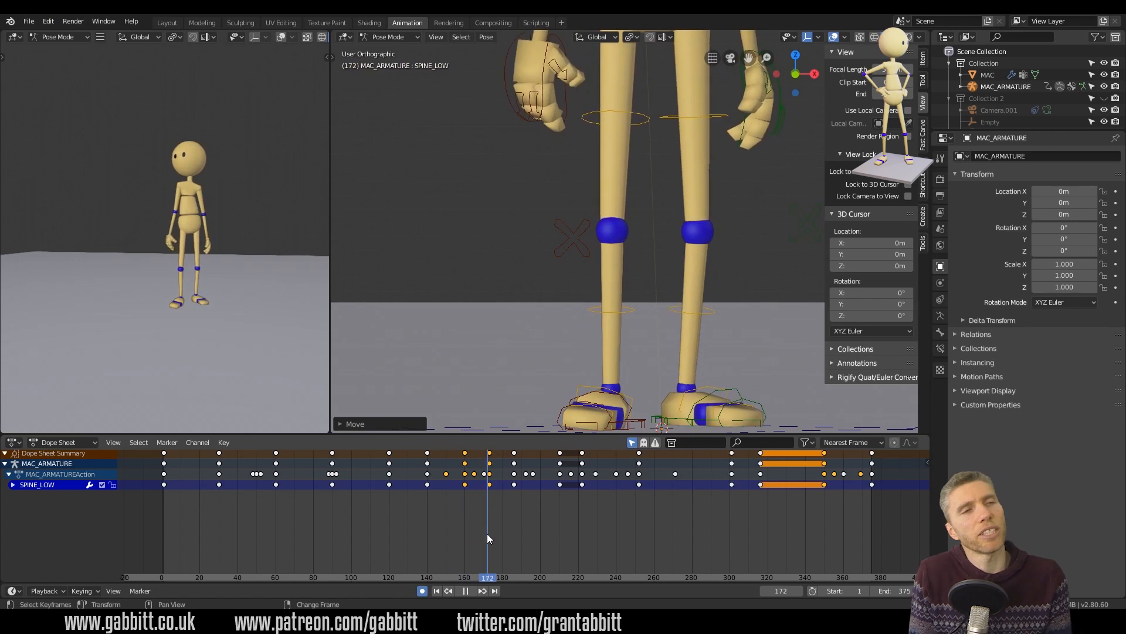
key("space")
left_click(466, 453)
key("shift+d")
left_click(491, 452)
key("space")
right_click(413, 520)
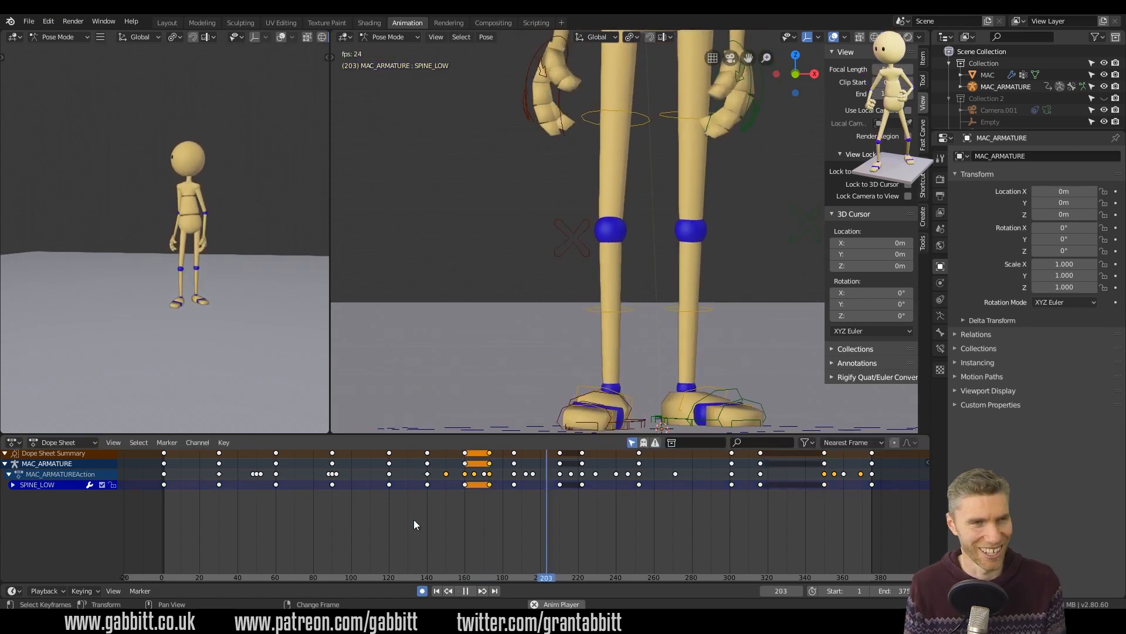
right_click(292, 526)
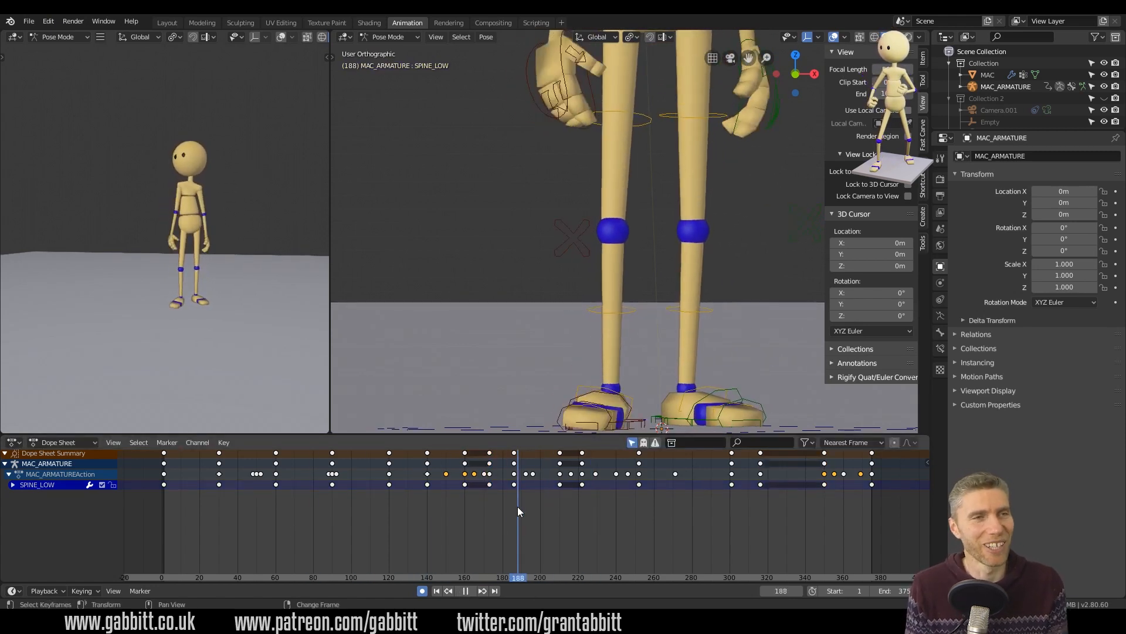
Move SPINE_LOW at frame 166, duplicate that keyframe a few frames onward and play the animation.
right_click(469, 512)
mouse_move(470, 512)
right_mouse_down()
mouse_move(447, 518)
mouse_move(471, 514)
right_mouse_up()
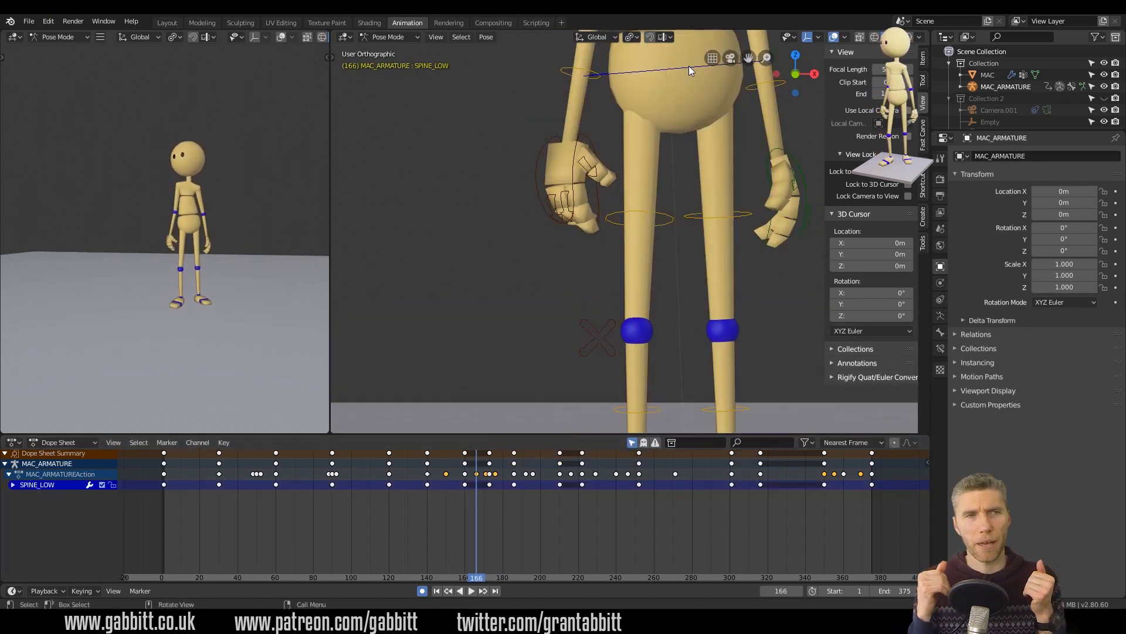
key("g")
left_click(684, 71)
right_click_drag(464, 519, 489, 497)
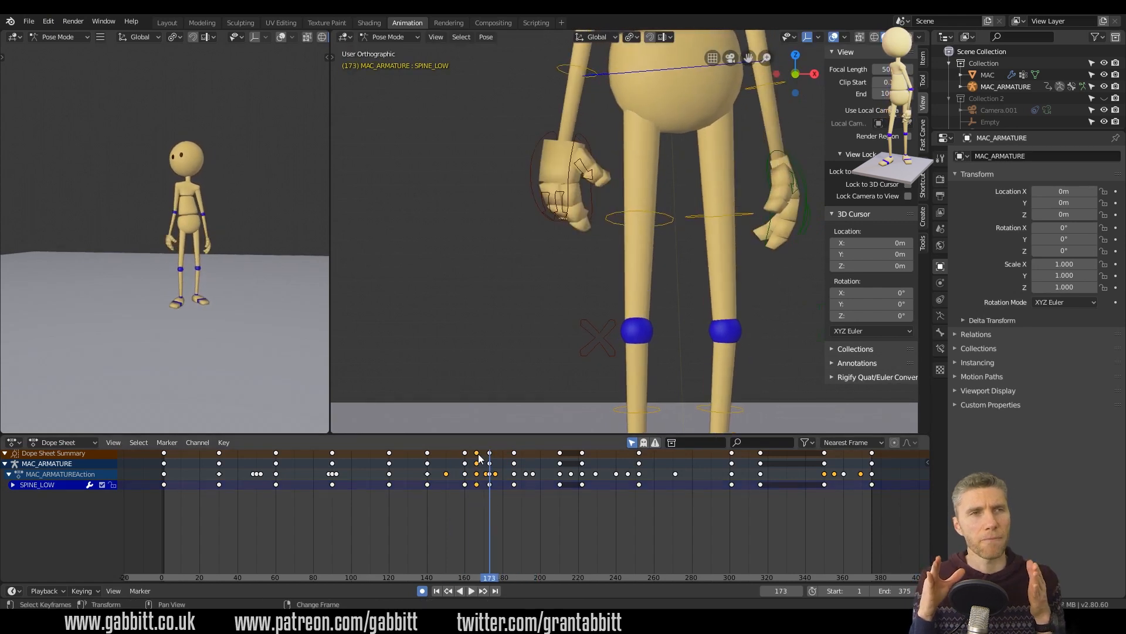
left_click(478, 453)
key("shift+d")
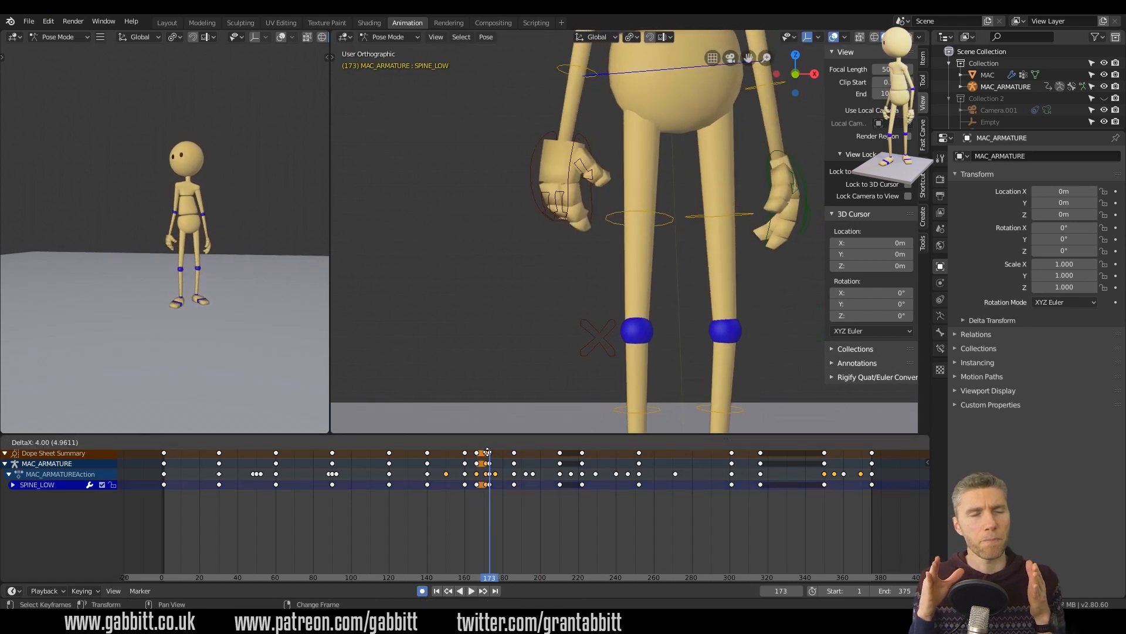
left_click(490, 508)
key("space")
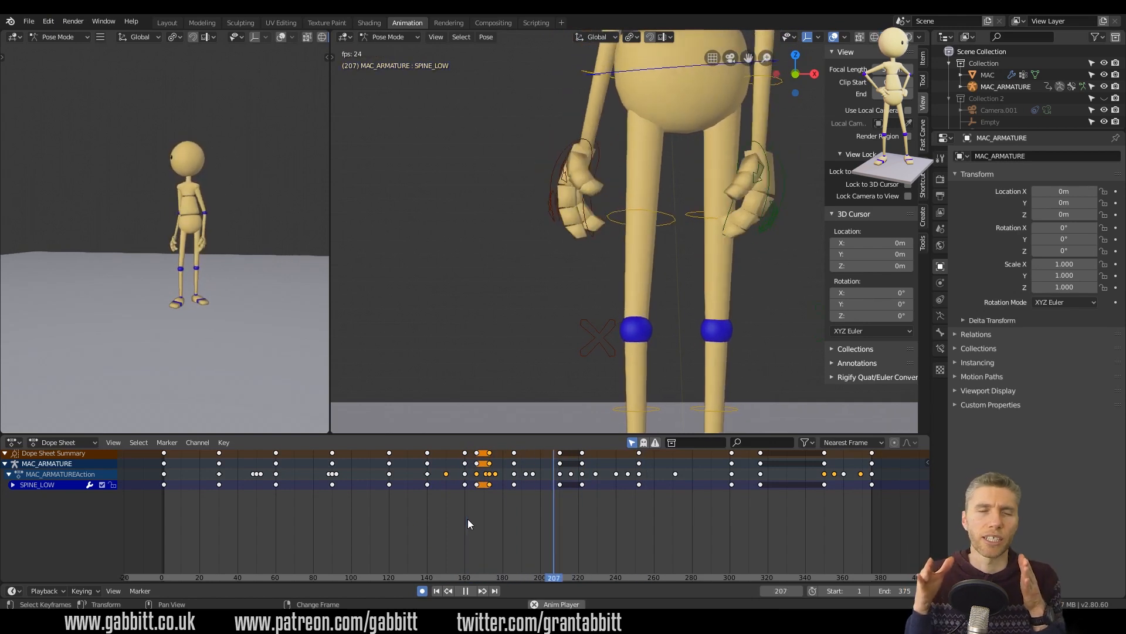
Examine the leg and foot movement after frame 252 by playing and scrubbing the animation.
key("space")
right_click_drag(705, 546, 638, 539)
scroll(663, 516, "down", 2)
scroll(663, 516, "up", 10)
middle_click_drag(663, 516, 532, 522)
middle_click_drag(612, 330, 610, 188, "shift")
key("space")
right_click_drag(485, 544, 443, 534)
Duplicate the FOOT_CTRL.L keyframe from frame 252 to frame 271 to hold the left foot.
left_click(659, 382)
left_click_drag(510, 468, 510, 469)
right_click_drag(506, 519, 640, 475)
key("g")
key("z")
left_click(563, 376)
left_click(693, 378)
left_click(443, 468)
key("shift+d")
left_click(509, 472)
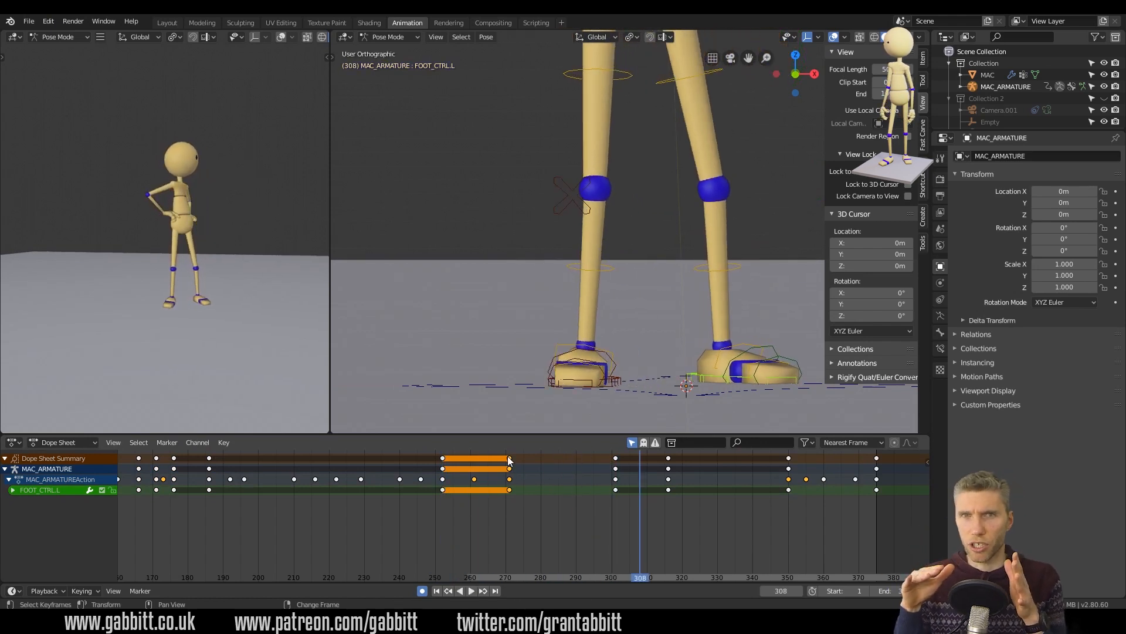
Move FOOT_CTRL.L at frame 284 for an in-between step pose and play it back.
right_click_drag(560, 466, 556, 475)
key("g")
left_click(558, 375)
key("space")
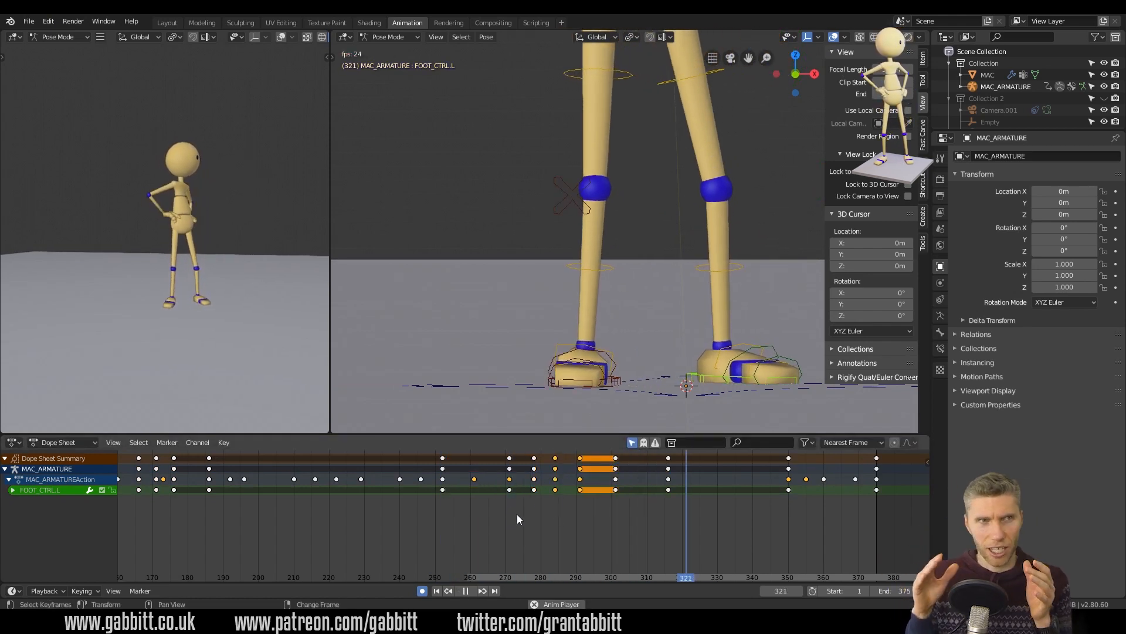
key("space")
Move FOOT_CTRL.L at about frame 291 and play back the left foot's step.
right_click_drag(519, 514, 581, 514)
middle_click_drag(638, 69, 623, 123, "shift")
middle_click_drag(580, 518, 580, 489)
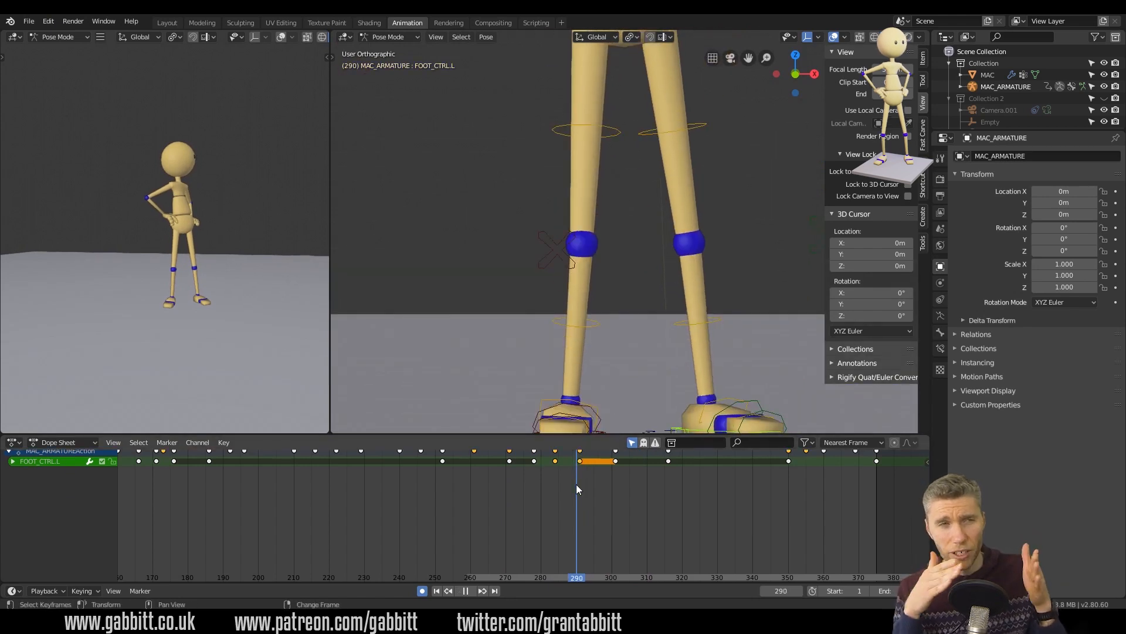
middle_click_drag(716, 405, 708, 337, "shift")
key("g")
left_click(757, 369)
right_click_drag(620, 487, 475, 496)
key("space")
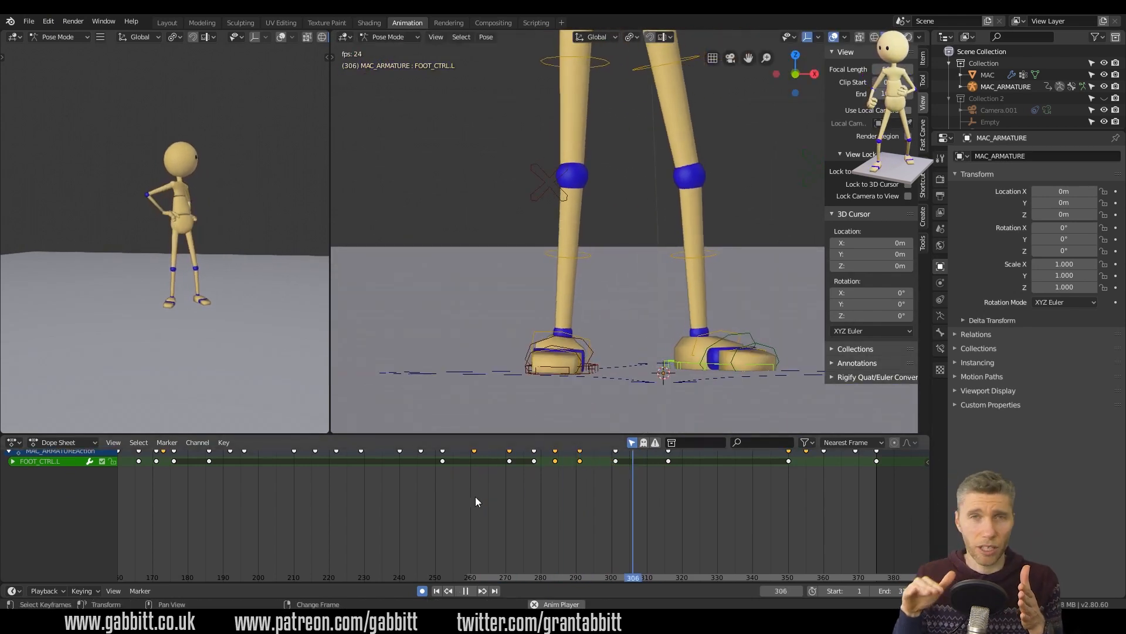
Select all controls of the rig and review the playback across all keyframes.
key("space")
scroll(492, 522, "down", 14)
middle_click_drag(492, 519, 554, 549)
key("a")
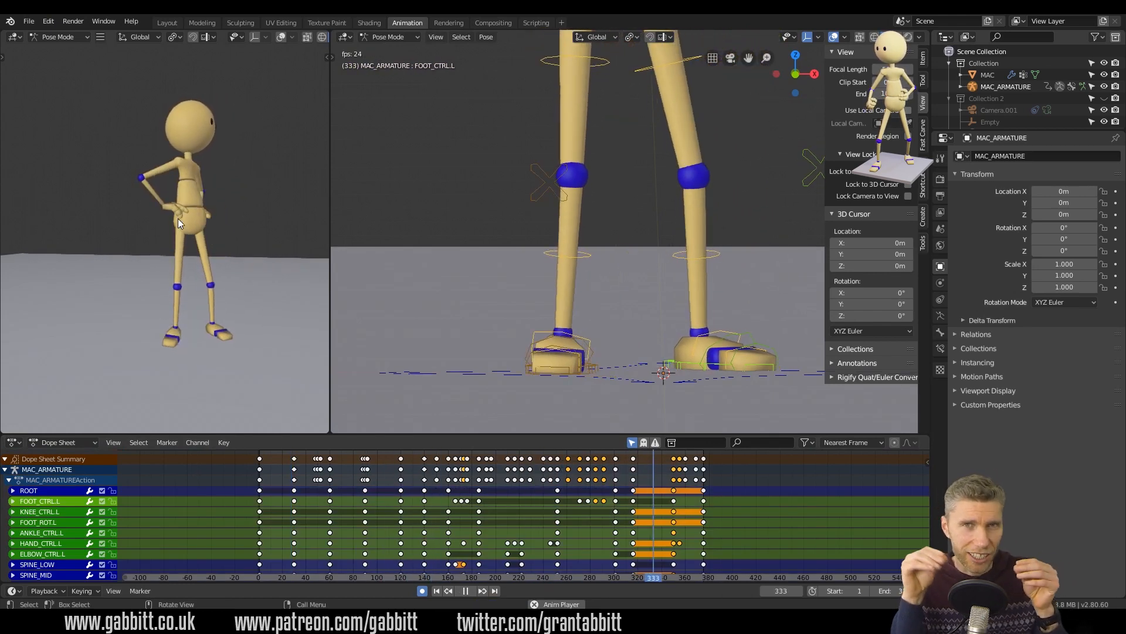
Move SPINE_LOW at frame 333 to shift the hips during the hold and play the animation.
key("space")
right_click_drag(634, 520, 654, 521)
scroll(669, 264, "down", 4)
middle_click_drag(669, 158, 673, 270, "shift")
middle_click_drag(660, 188, 683, 194)
left_click(682, 164)
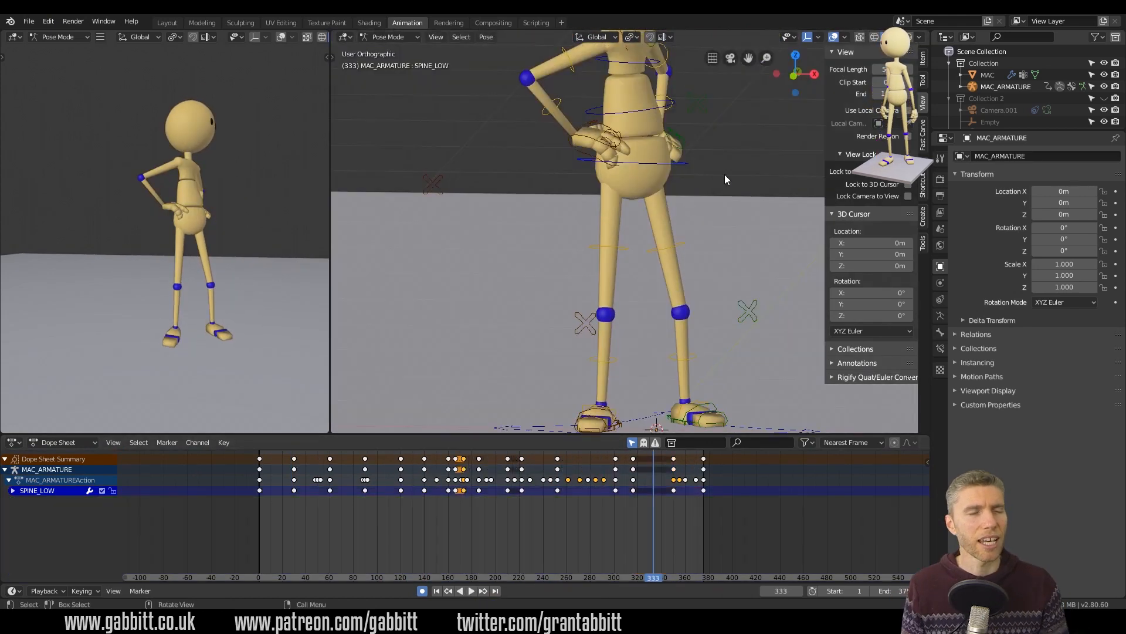
left_click(696, 177)
key("g")
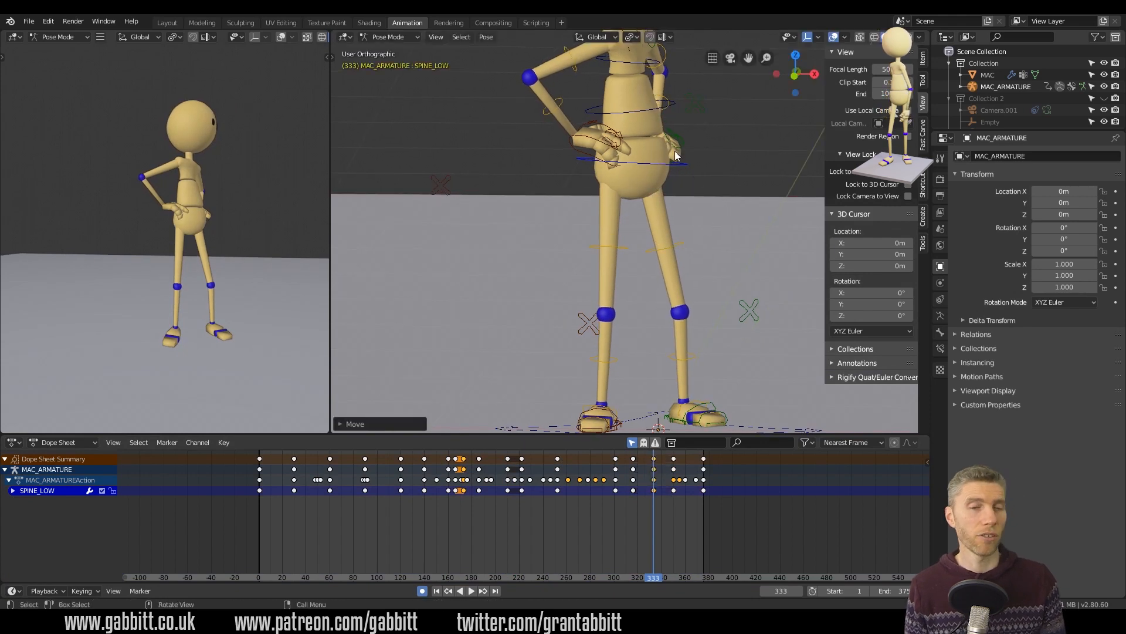
middle_click_drag(675, 155, 610, 261)
left_click(584, 258)
key("space")
Select the NECK and HEAD controls and duplicate their keyframe from frame 375 to frame 360.
right_click_drag(651, 515, 688, 517)
key("space")
scroll(737, 137, "down", 2)
middle_click_drag(737, 137, 733, 202, "shift")
middle_click_drag(733, 202, 643, 194)
left_click(625, 141)
scroll(623, 148, "up", 3)
middle_click_drag(623, 149, 578, 145)
left_click(607, 101, "shift")
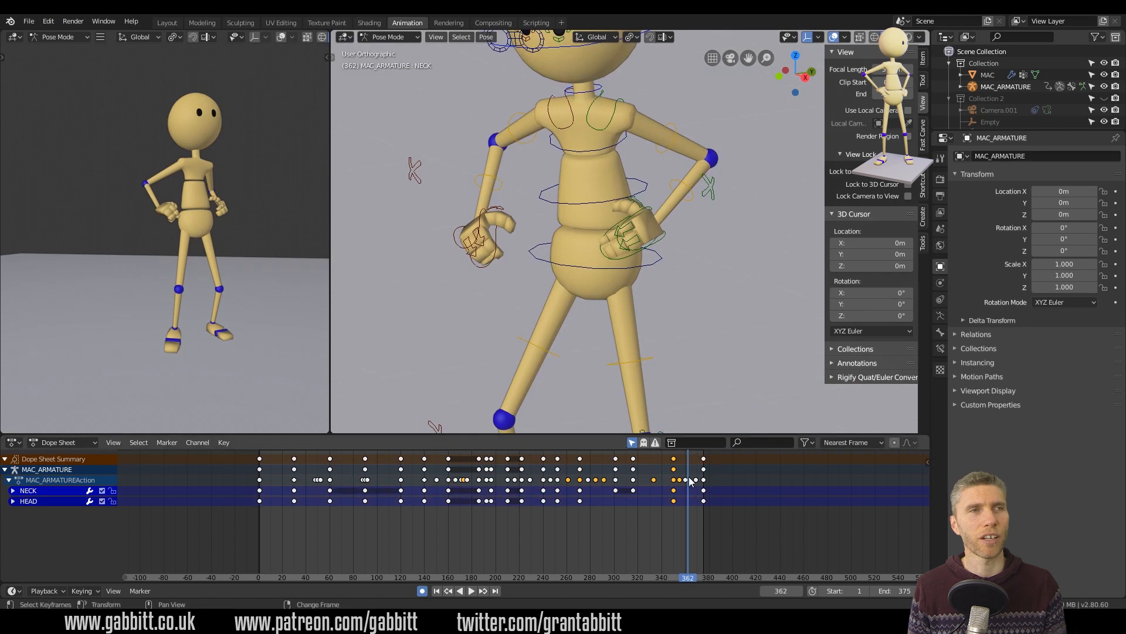
scroll(699, 501, "up", 5)
middle_click_drag(699, 501, 547, 501)
right_click_drag(608, 514, 637, 511)
left_click(637, 458)
right_click_drag(636, 457, 610, 495)
left_click(611, 462)
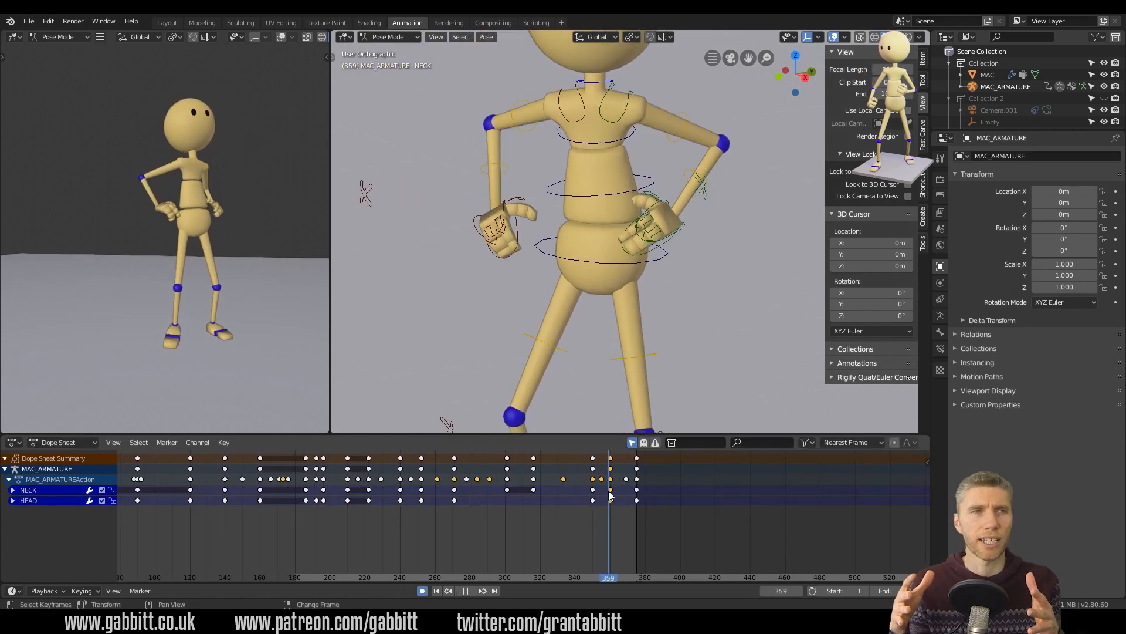
Rotate the HEAD control from two viewing angles at about frame 359.
scroll(713, 117, "down", 1)
middle_click_drag(713, 117, 724, 197, "shift")
middle_click_drag(725, 196, 731, 142)
left_click(699, 140)
key("r")
left_click(735, 207)
middle_click_drag(735, 207, 663, 193)
key("r")
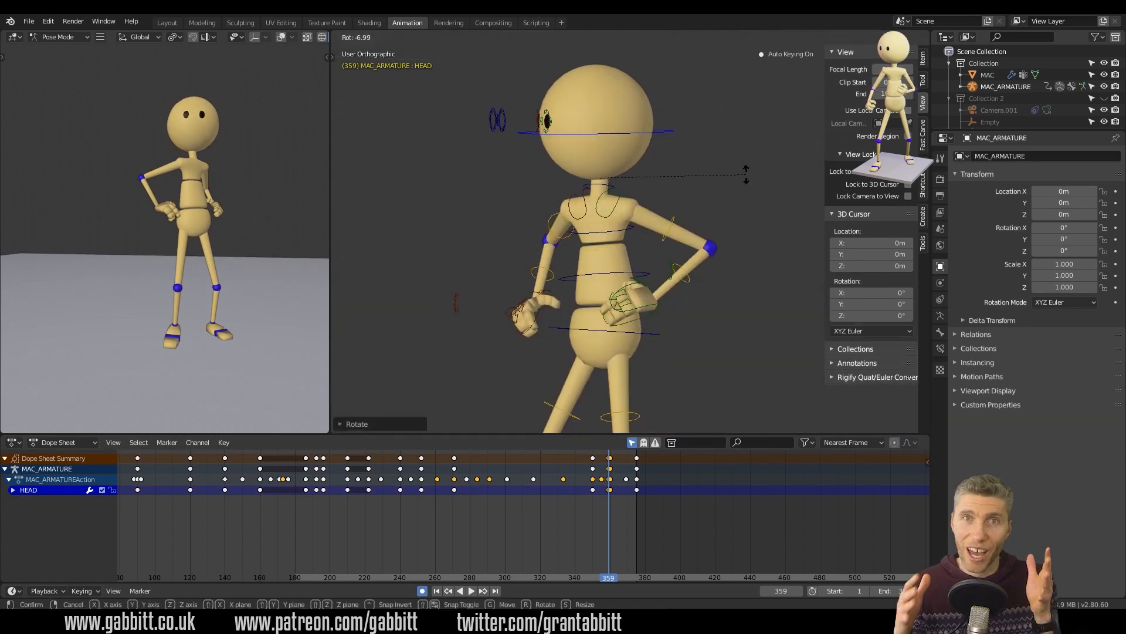
left_click(747, 176)
Scrub through the head movement to frame 375 and save the file.
right_click_drag(610, 493, 589, 496)
scroll(637, 499, "up", 3)
middle_click_drag(693, 508, 600, 509)
right_click_drag(600, 508, 637, 463)
right_click_drag(568, 505, 698, 533)
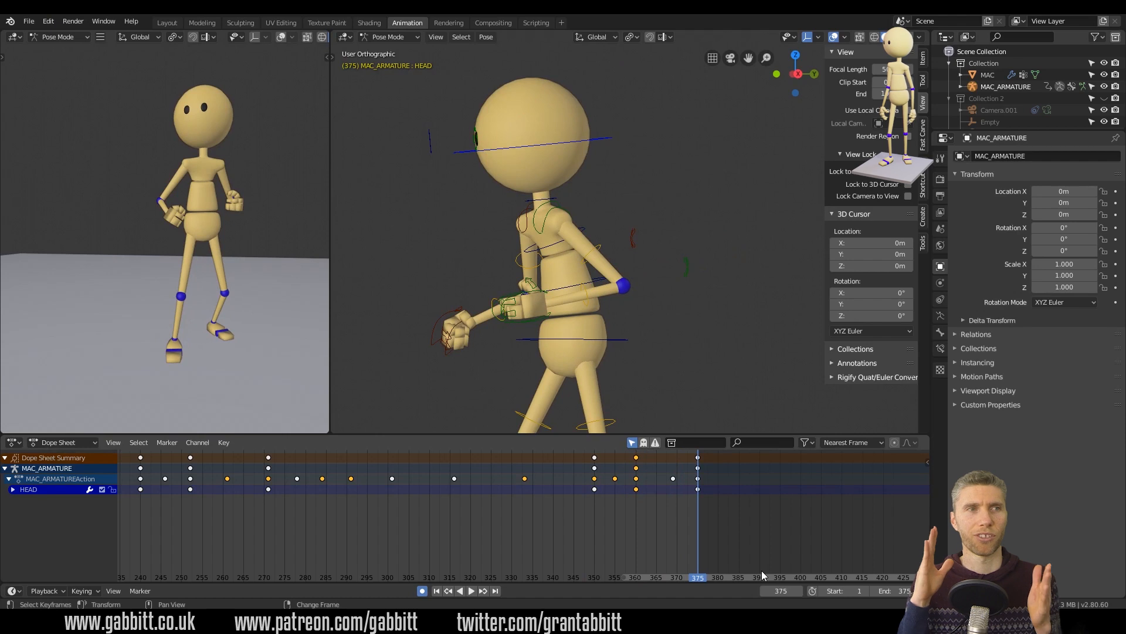
key("ctrl+s")
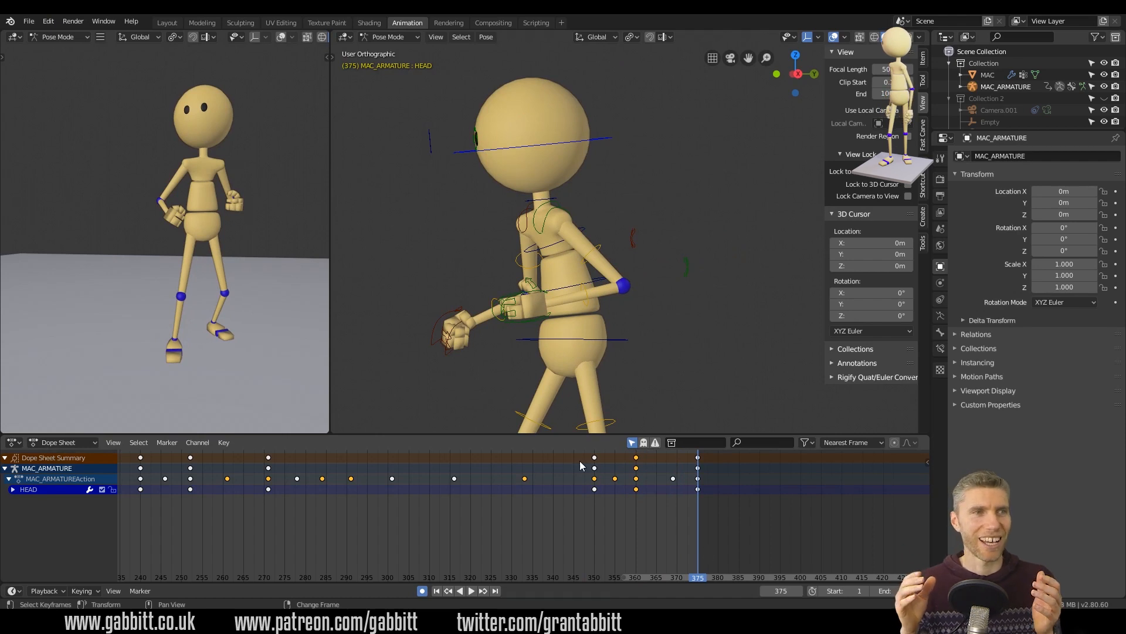
Go to about frame 141, centre the view on the head and select the EYE.R and EYE.L controls.
middle_click_drag(654, 309, 714, 228)
scroll(714, 227, "down", 1)
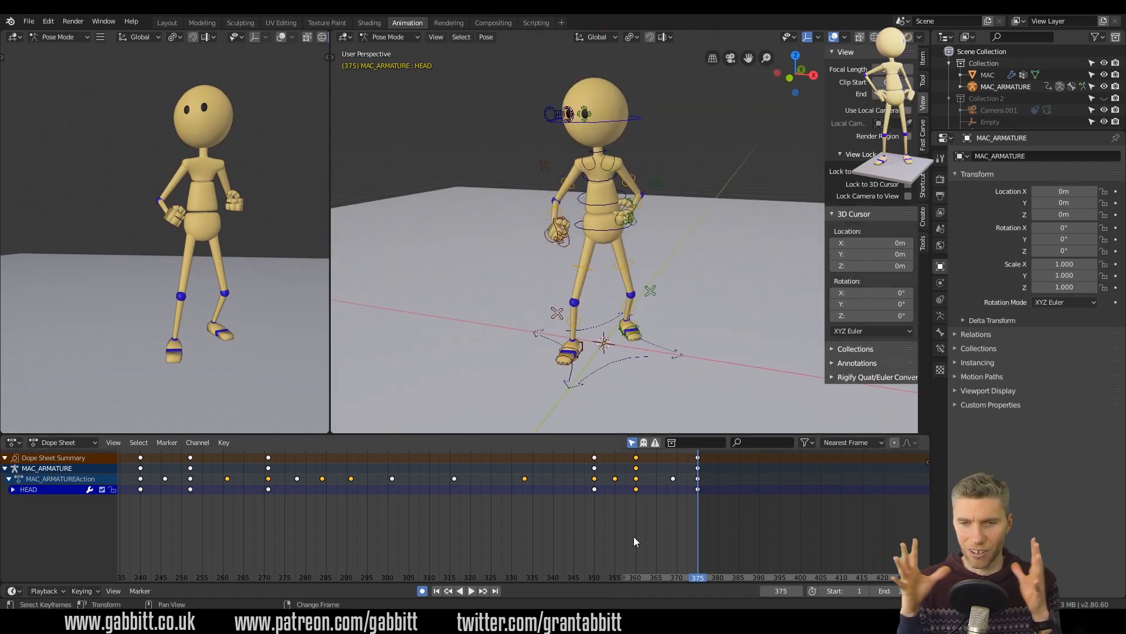
right_click_drag(634, 536, 281, 531)
middle_click_drag(282, 531, 562, 529)
scroll(562, 530, "down", 4)
right_click_drag(562, 530, 249, 530)
scroll(260, 512, "down", 1)
key("KP_Decimal")
left_click(555, 234)
left_click(480, 243, "shift")
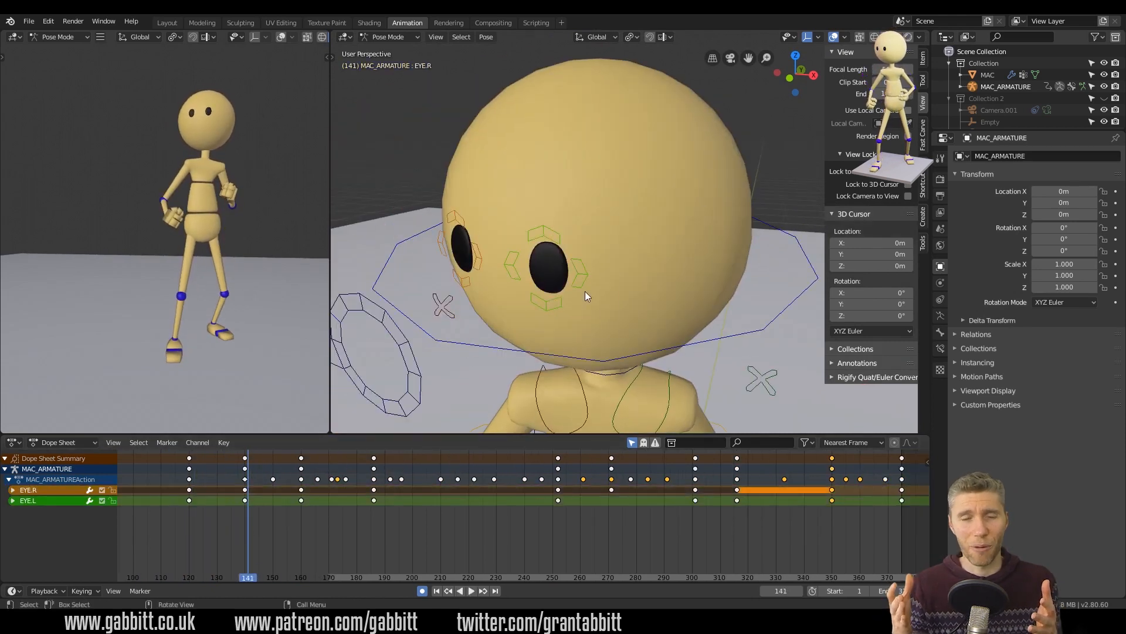
Keyframe both eyes at frame 143 and scale them down along the Z axis at frame 145 for a blink.
key("space")
scroll(255, 491, "up", 4)
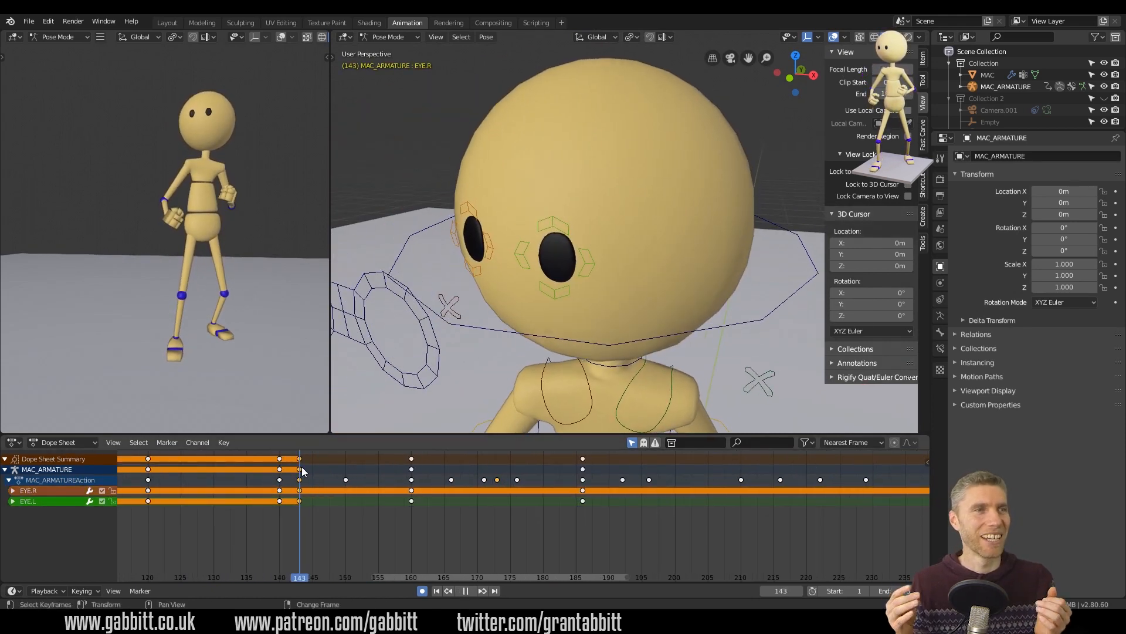
right_click_drag(302, 472, 313, 471)
key("s")
key("z")
left_click(528, 246)
Complete the blink at frame 147, copy its keyframes, try pasting them further along and undo the paste.
left_click(299, 459, "shift")
key("ctrl+c")
scroll(528, 329, "down", 6)
right_click_drag(313, 515, 472, 530)
key("ctrl+v")
key("space")
key("Escape")
key("ctrl+z")
Add copies of the blink keyframes for both eye controls from about frames 163 and 185, and play the animation.
scroll(605, 241, "up", 4)
left_click(554, 185)
left_click(522, 168, "shift")
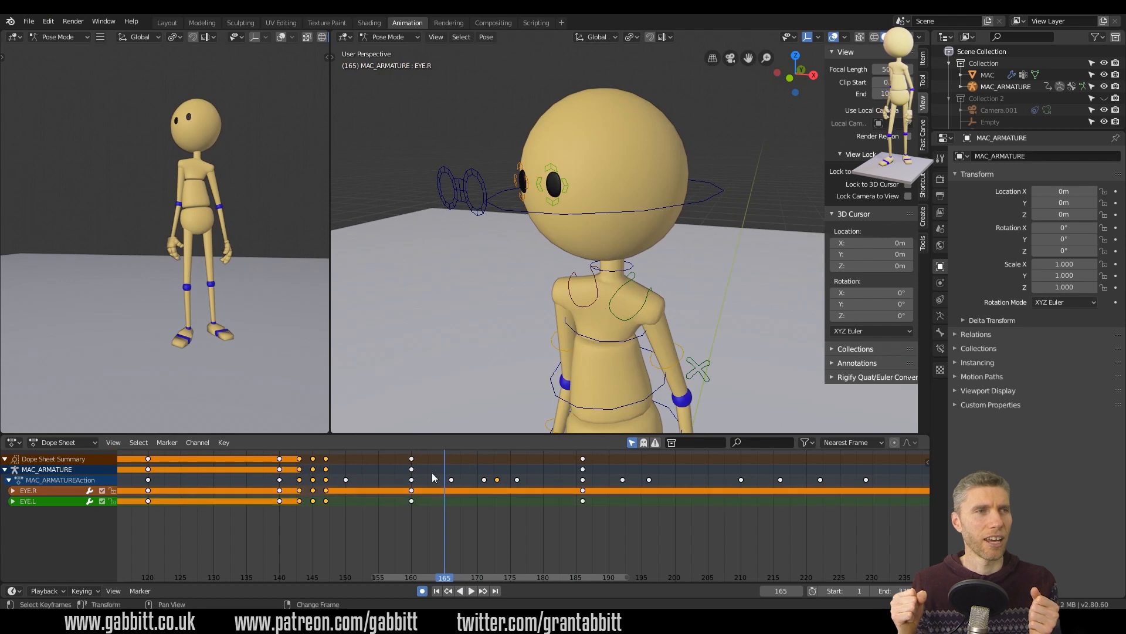
key("space")
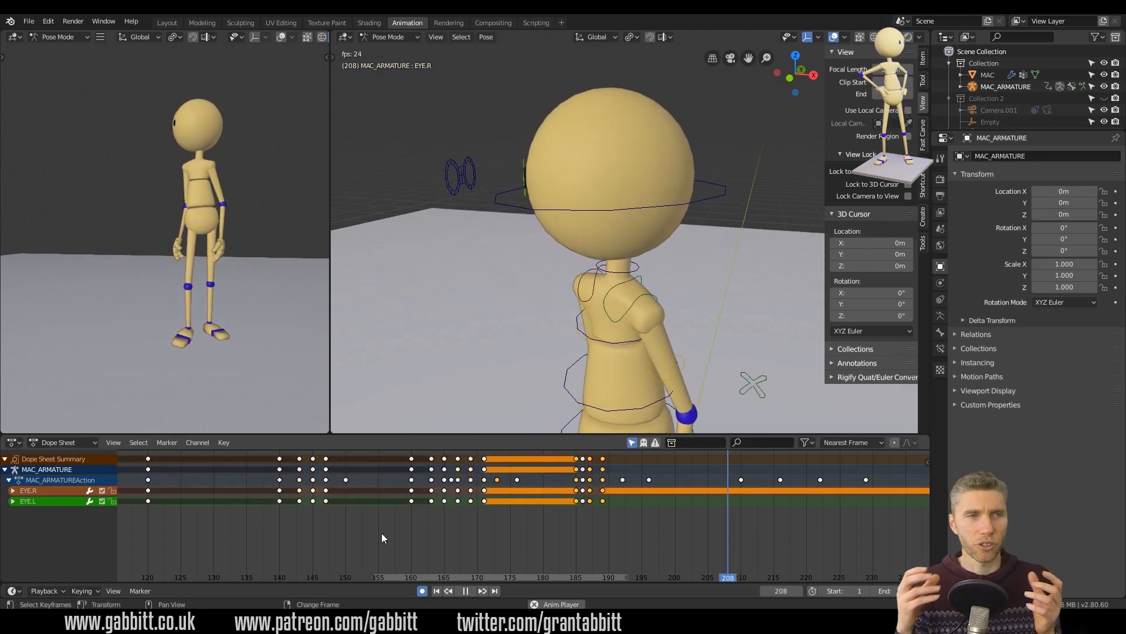
Undo the last two changes, place the blink keyframes at about frames 186 to 190 and play the animation.
key("ctrl+z")
key("ctrl+z")
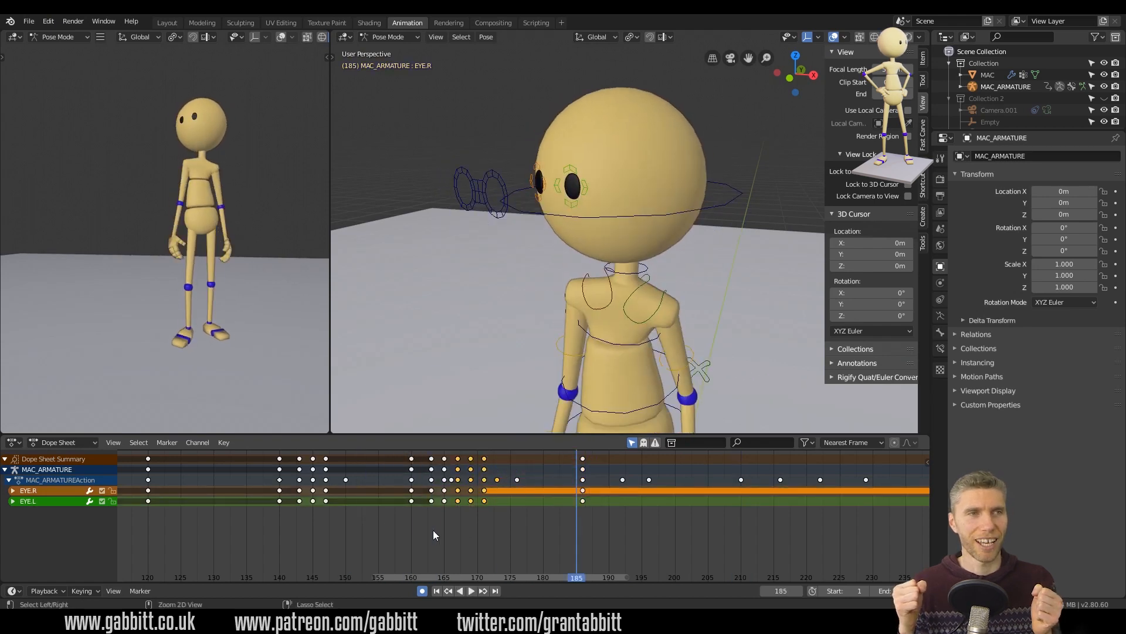
key("g")
left_click(516, 522)
right_click(435, 520)
key("space")
scroll(628, 527, "down", 3)
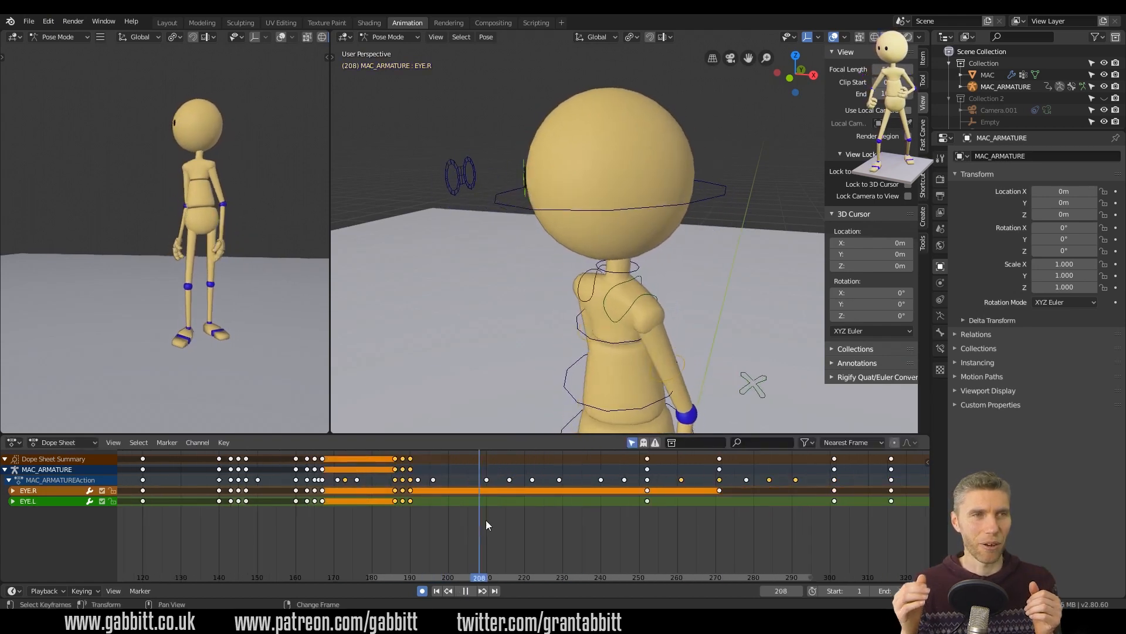
Duplicate the blink keyframes of both eyes to about frames 234, 252 and 284, checking the animation in between.
right_click(346, 519)
key("space")
scroll(546, 519, "down", 7)
key("space")
right_click(600, 518)
key("shift+d")
middle_click_drag(600, 516, 348, 523)
left_click(525, 515)
key("space")
key("space")
key("space")
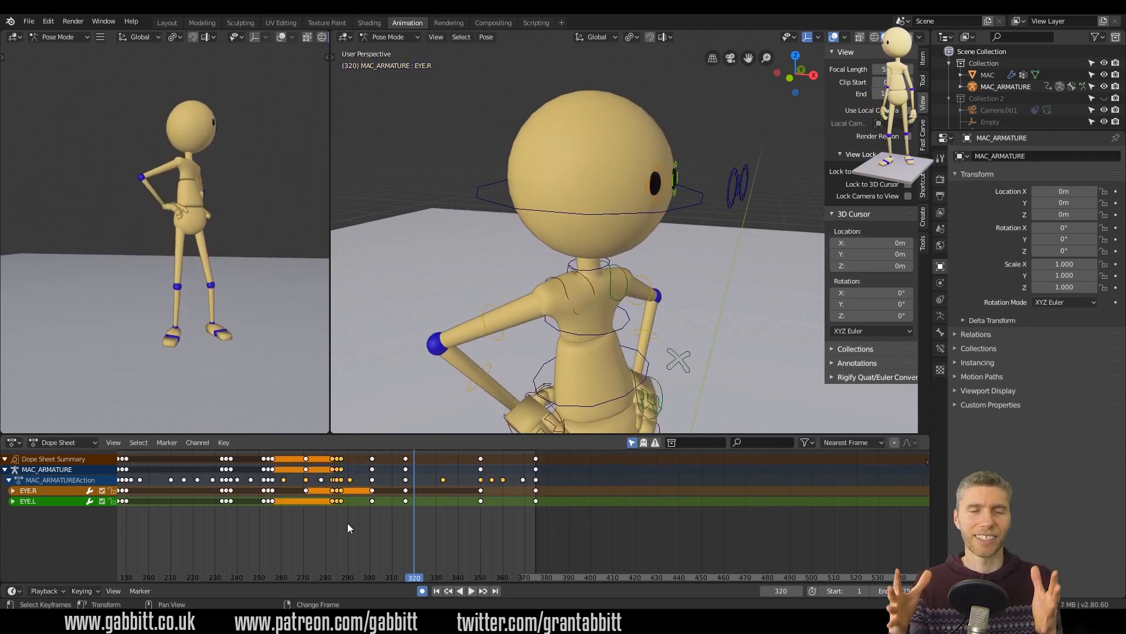
Add two more copies of the blink keyframes at about frames 318 to 322 and 344 to 348.
key("shift+d")
left_click(425, 523)
right_click(400, 523)
key("space")
middle_click_drag(471, 524, 387, 524)
left_click(444, 519)
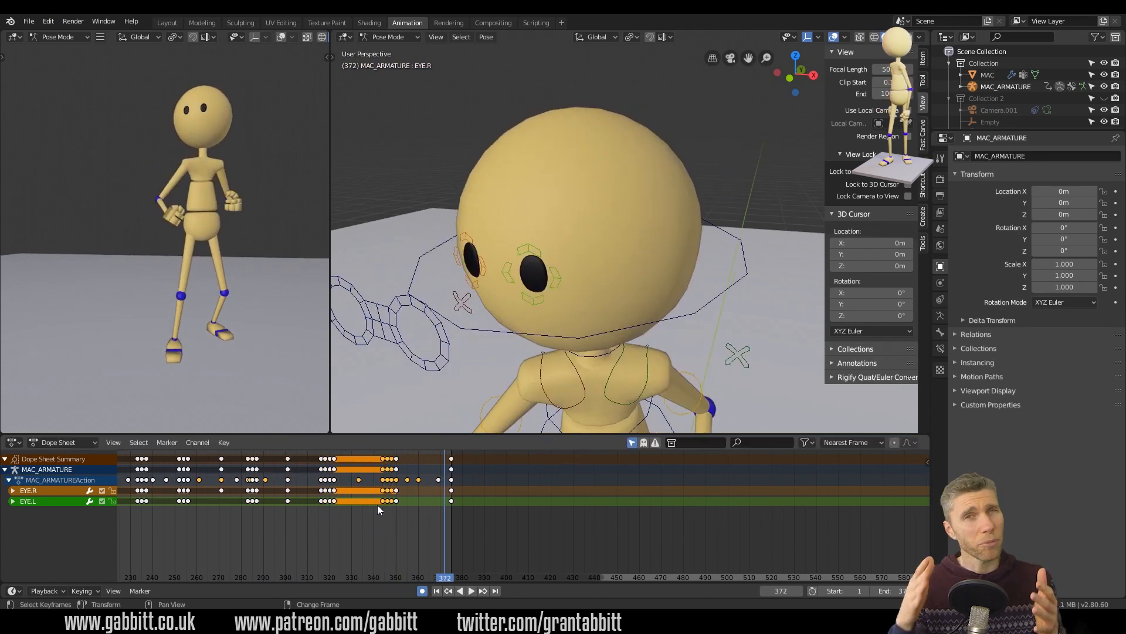
Shift the last blink's keyframes to about frames 348 to 352 and play the animation.
left_click(392, 472)
middle_click_drag(422, 519, 777, 521)
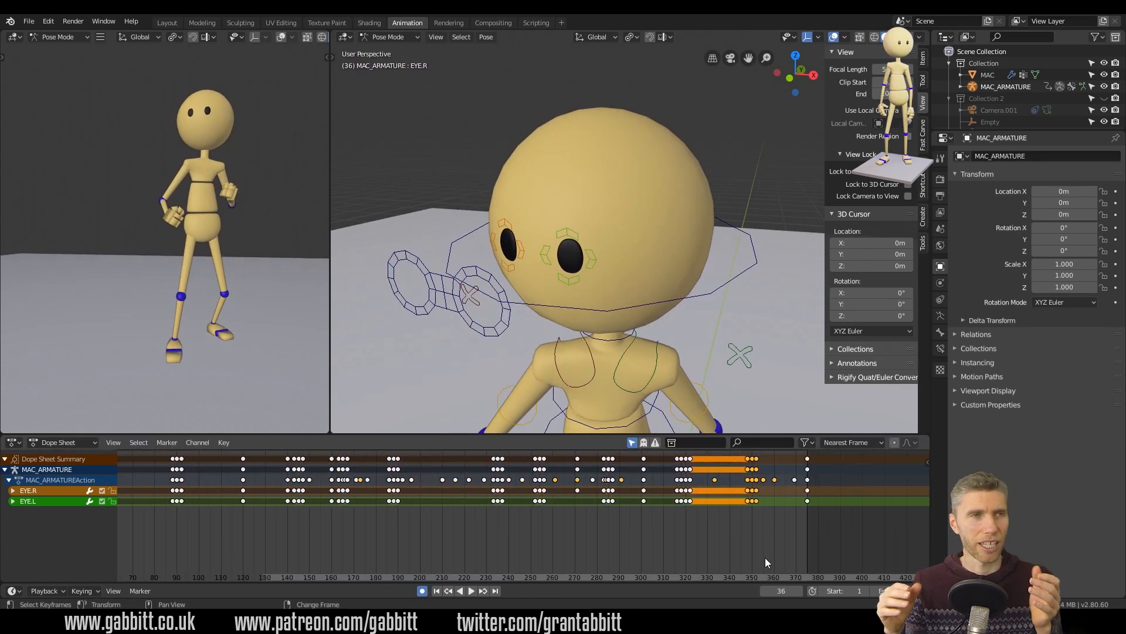
key("space")
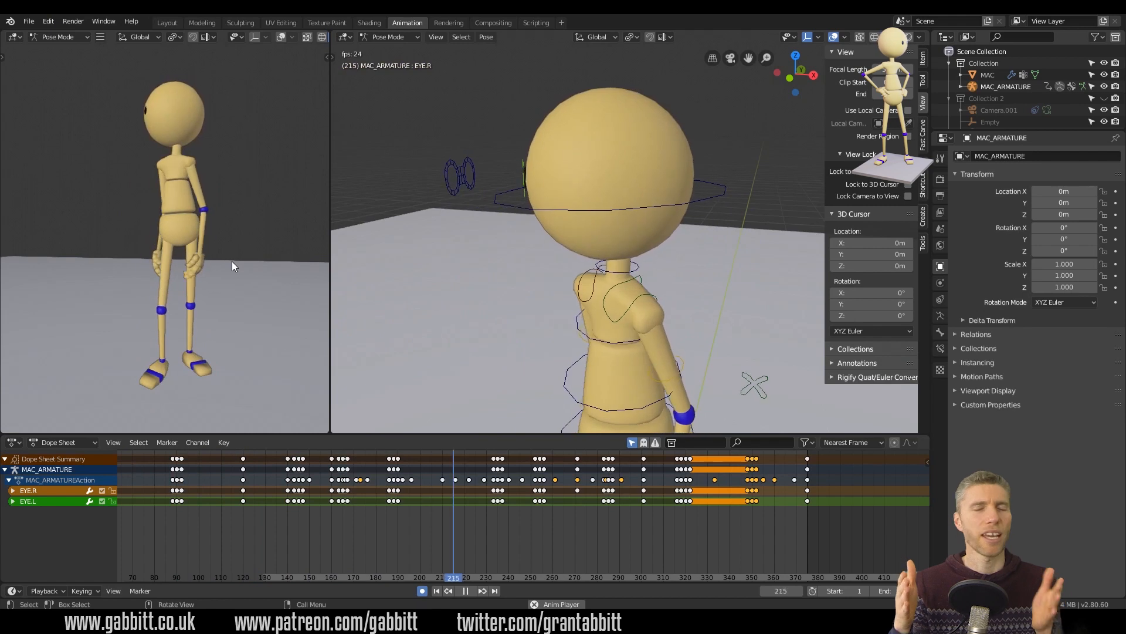
key("space")
Move the final frame 375 keyframes of all bones to frame 370 and play the animation.
middle_click_drag(805, 504, 612, 502)
scroll(613, 502, "up", 6)
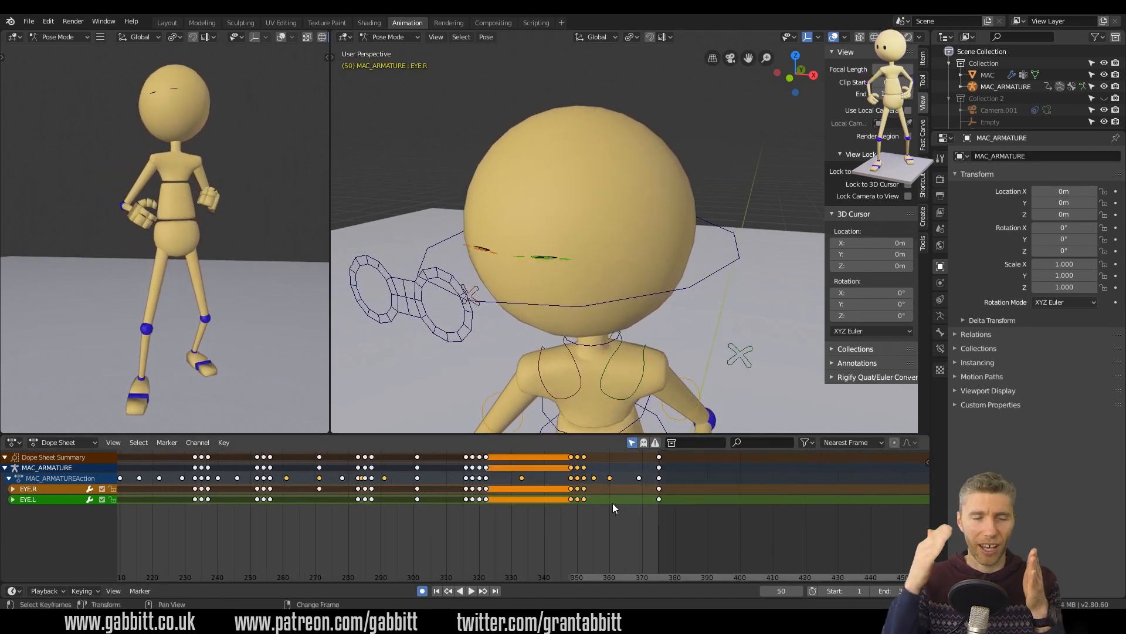
right_click_drag(612, 502, 670, 492)
left_click_drag(678, 496, 643, 464)
key("g")
left_click(626, 480)
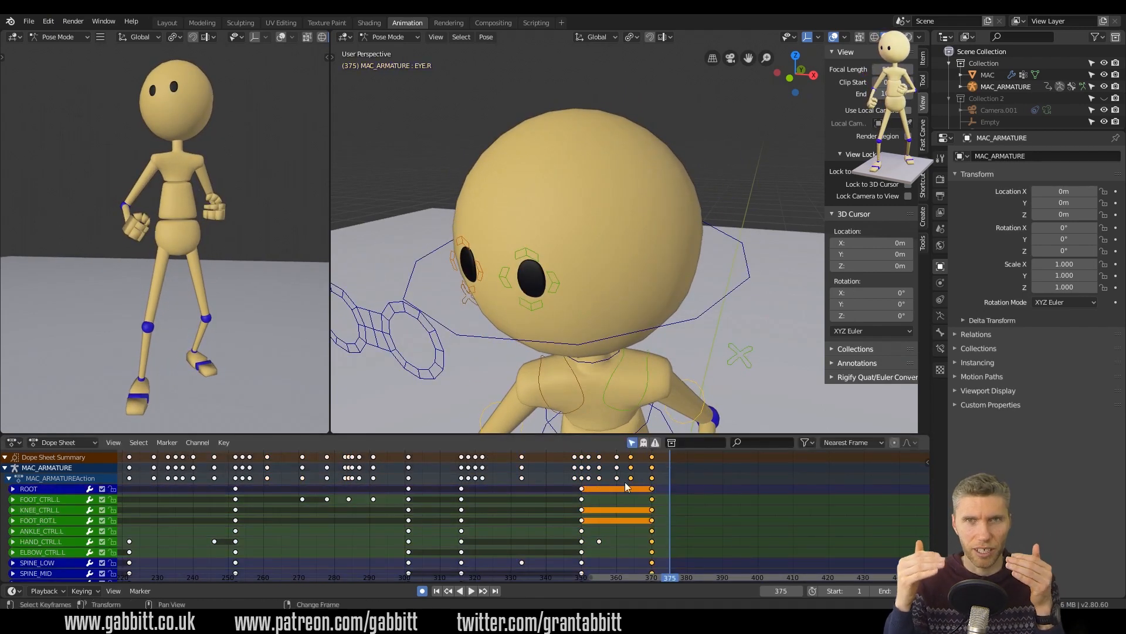
key("space")
key("space")
key("space")
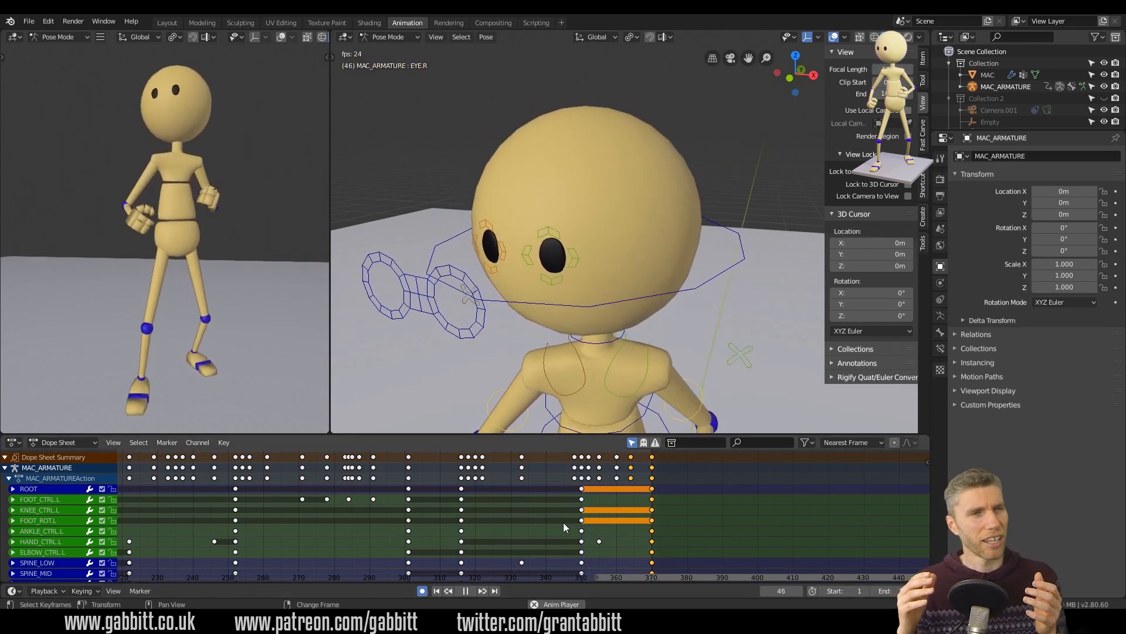
Move the final keyframes of all bones to frame 373 and place a copy of them at frame 380.
key("space")
key("g")
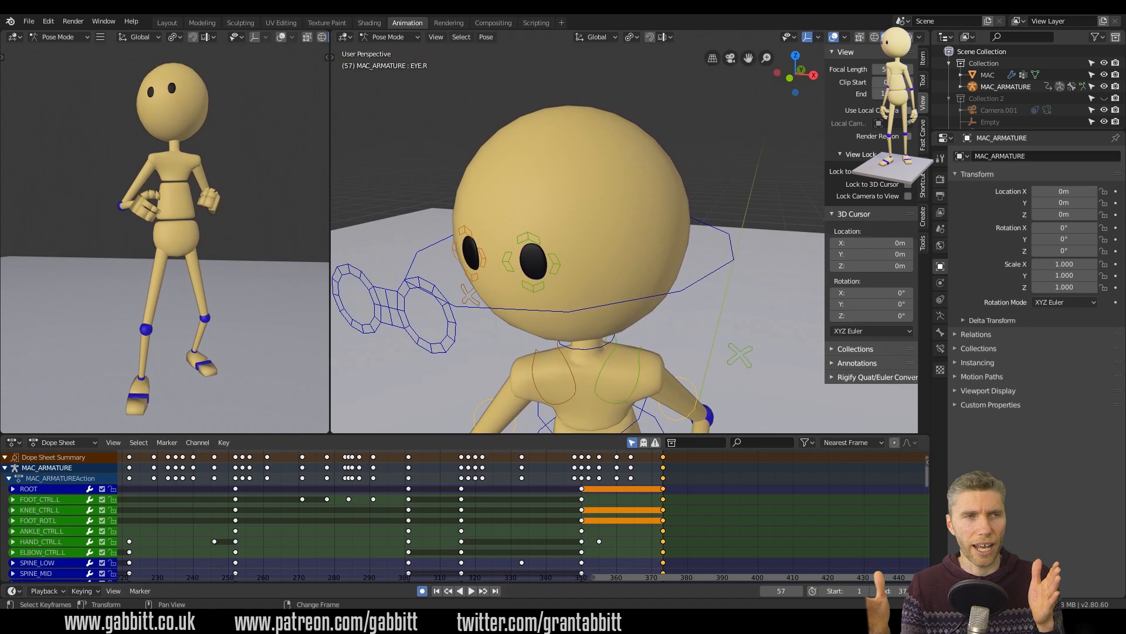
key("space")
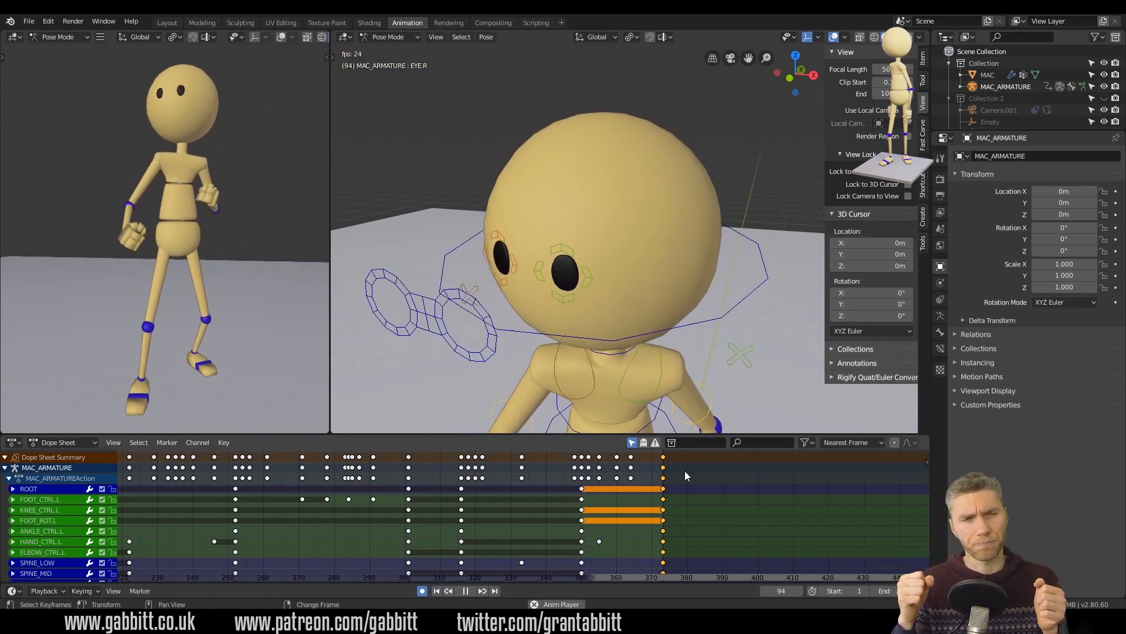
key("space")
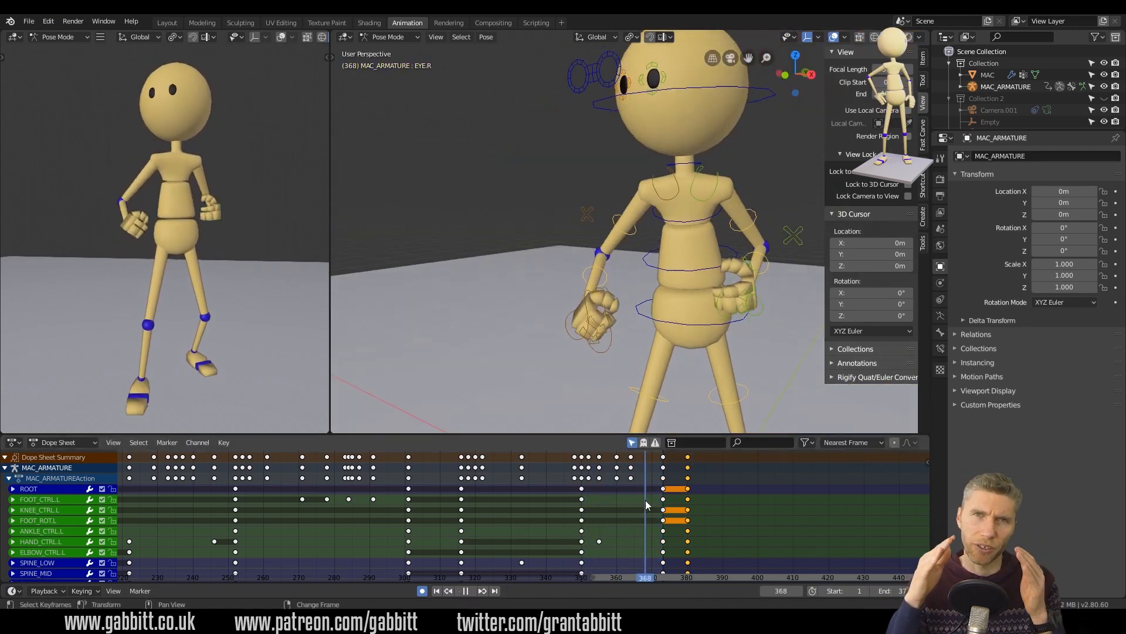
Move the right and left hand controls slightly to key a new hand pose at frame 374.
left_click(505, 309)
key("g")
left_click(522, 314)
key("space")
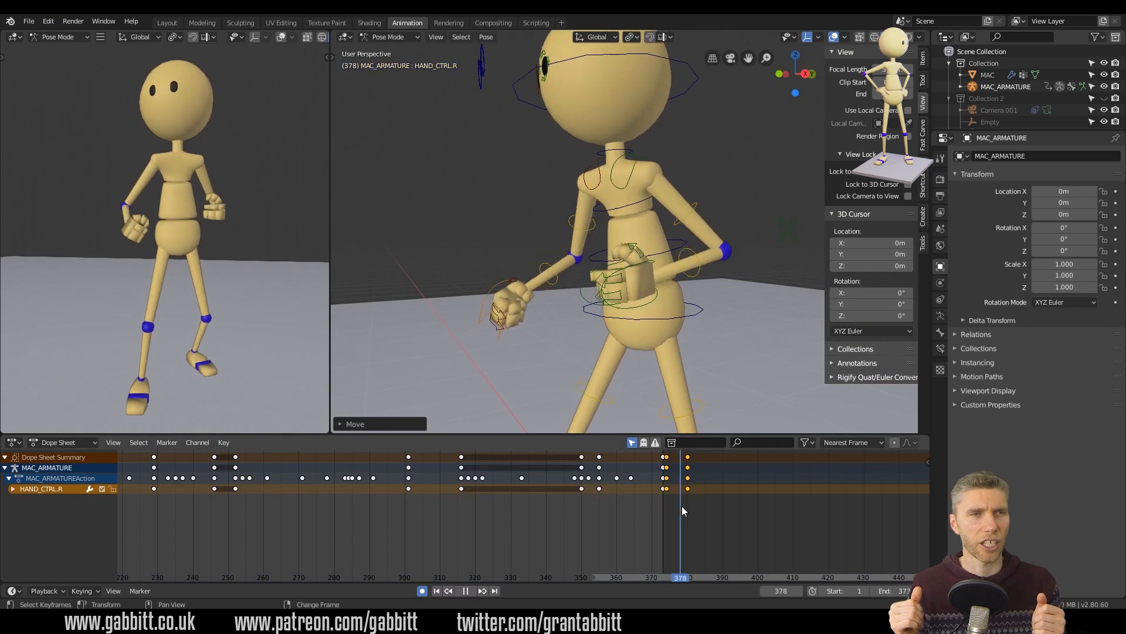
left_click(636, 305)
key("g")
left_click(630, 308)
Set the end frame of the animation to 380.
right_click_drag(631, 521, 603, 533)
type("3")
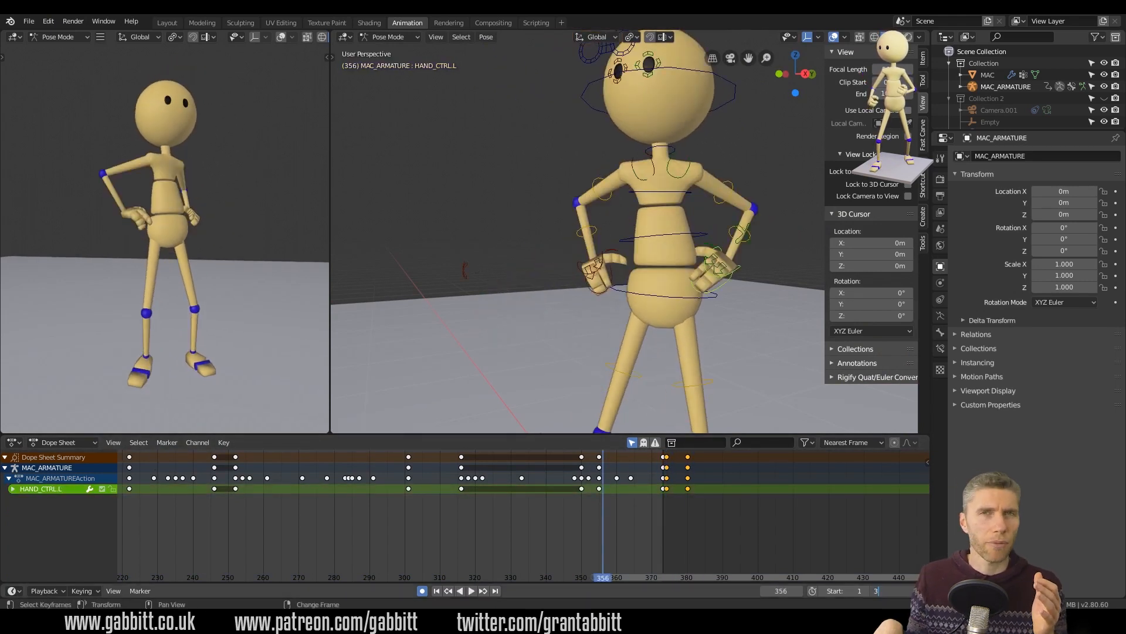
type("80")
key("Return")
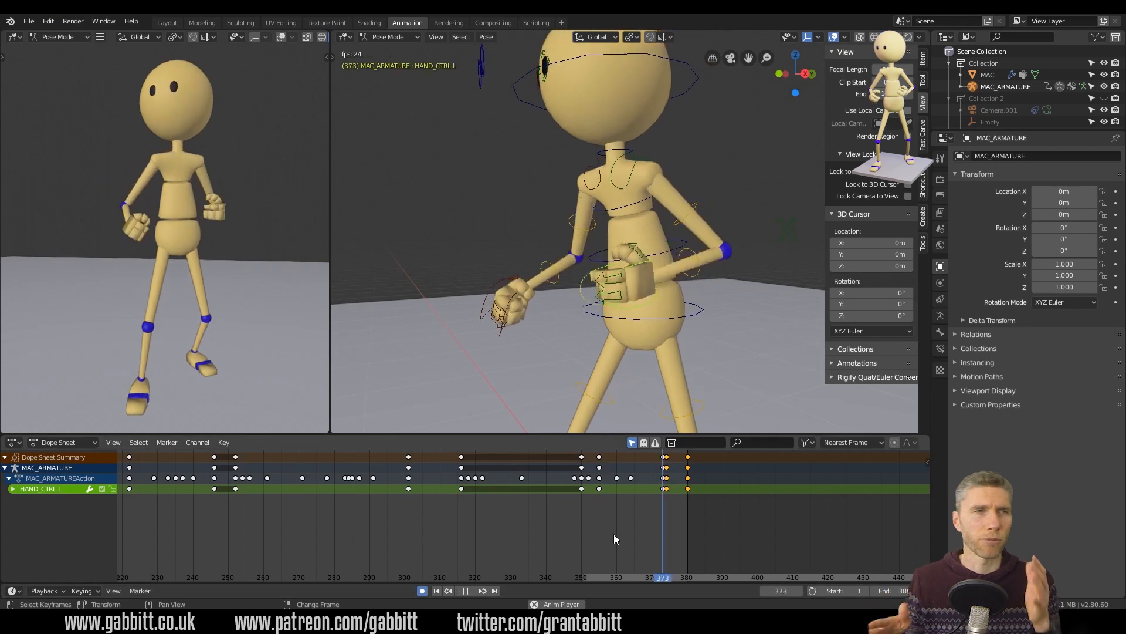
Shift both hand controls' frame 373 keyframes to frame 370 and their frame 374 keyframes to frame 373.
key("space")
middle_click_drag(639, 520, 582, 522)
scroll(582, 522, "up", 14)
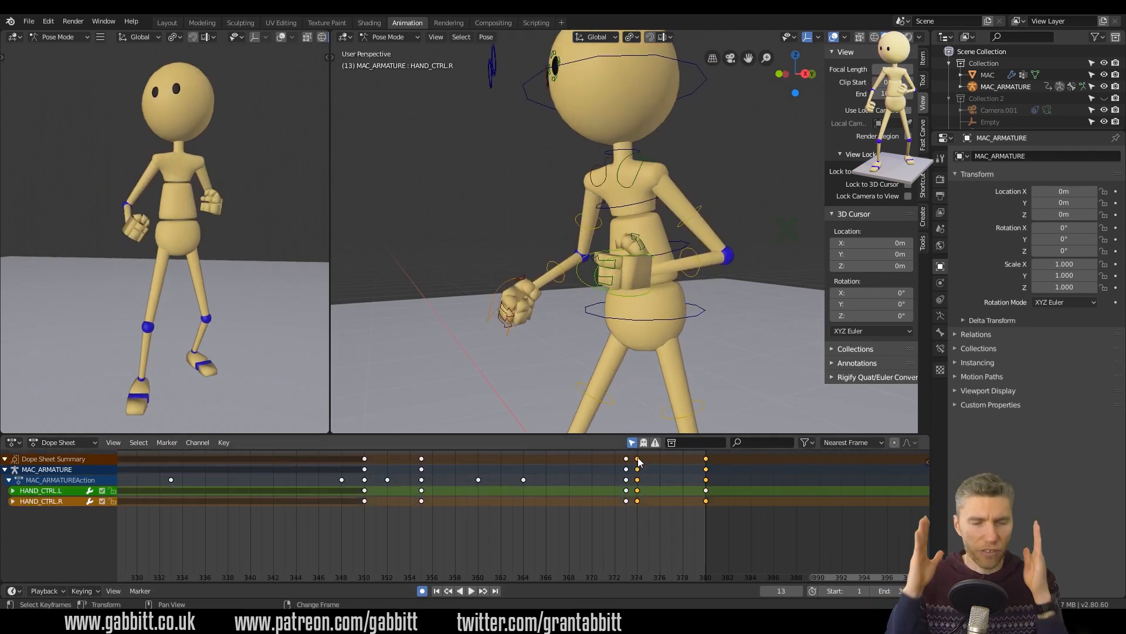
left_click_drag(638, 459, 661, 460)
key("space")
key("space")
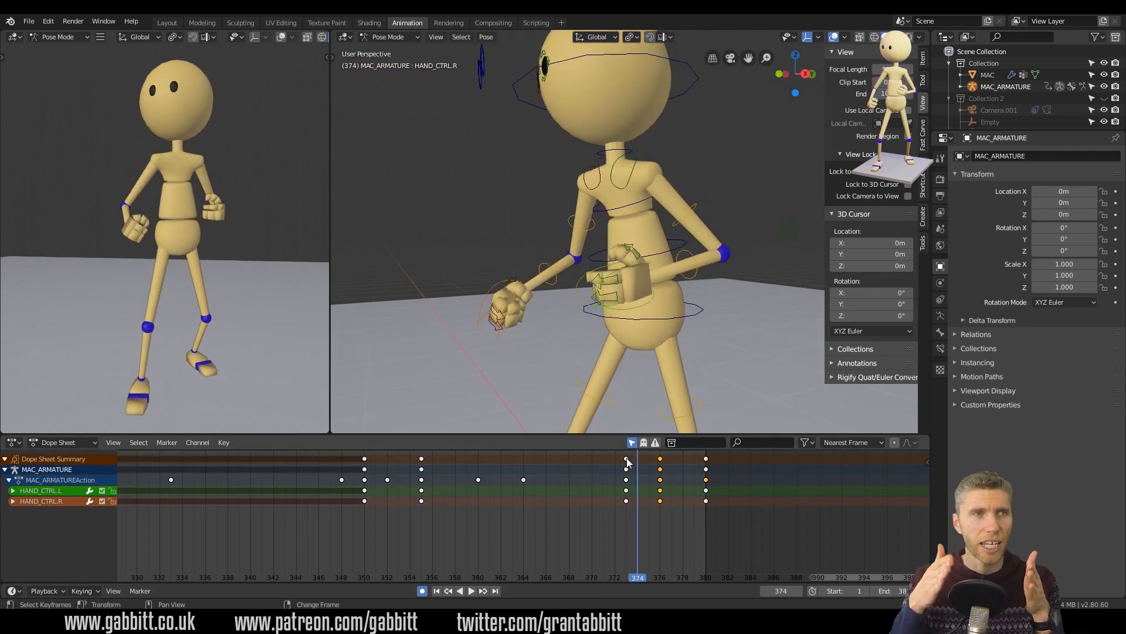
left_click(626, 459)
key("space")
left_click(660, 459)
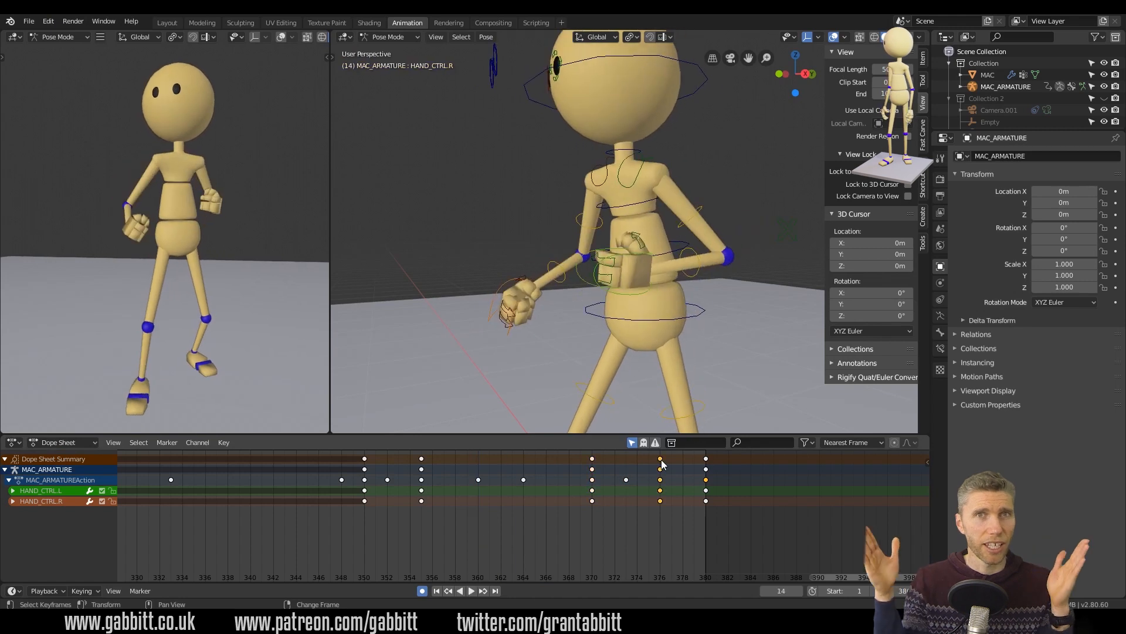
left_click_drag(660, 459, 626, 459)
key("space")
Rotate the lower spine control at frame 373 and play the animation.
right_click_drag(592, 509, 626, 497)
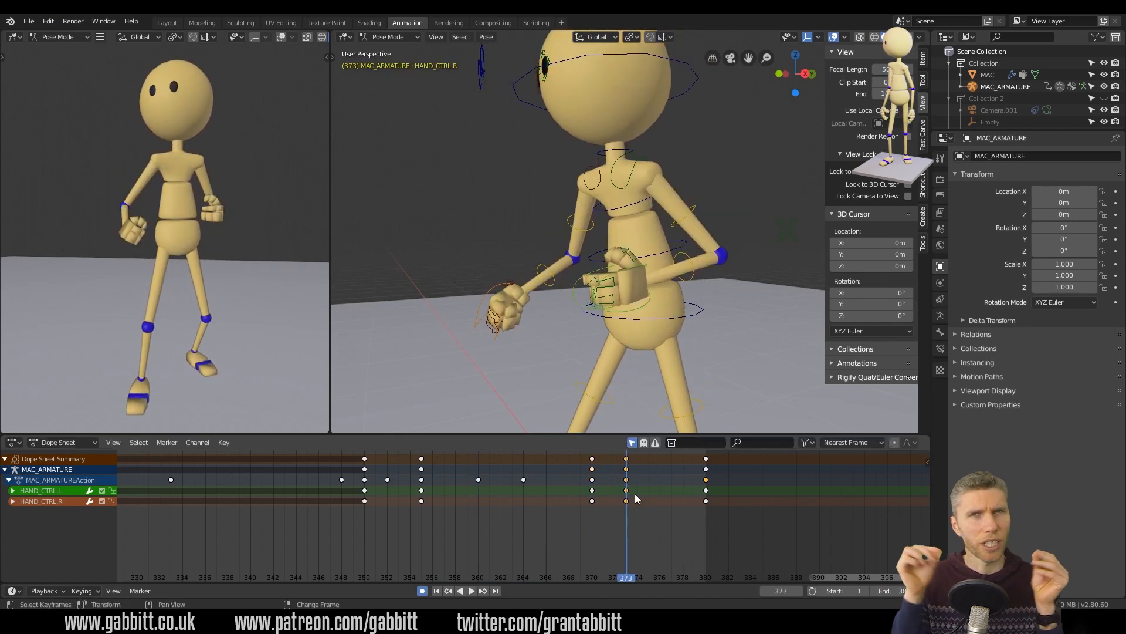
middle_click_drag(651, 258, 625, 258)
left_click(680, 246)
key("r")
key("space")
scroll(404, 526, "down", 4)
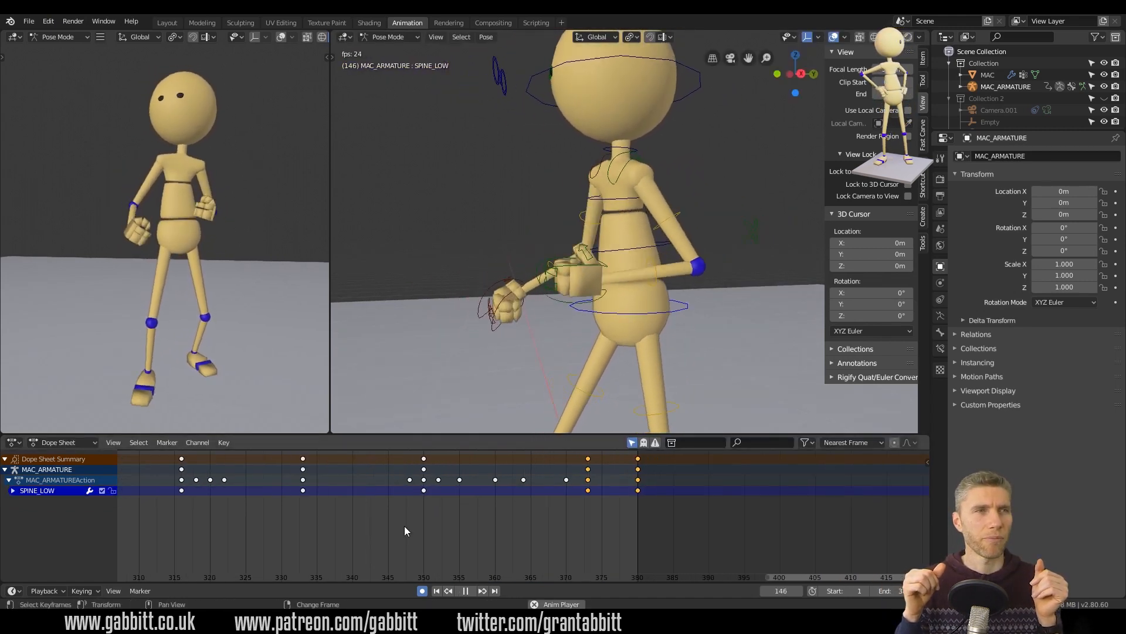
key("space")
key("Escape")
key("space")
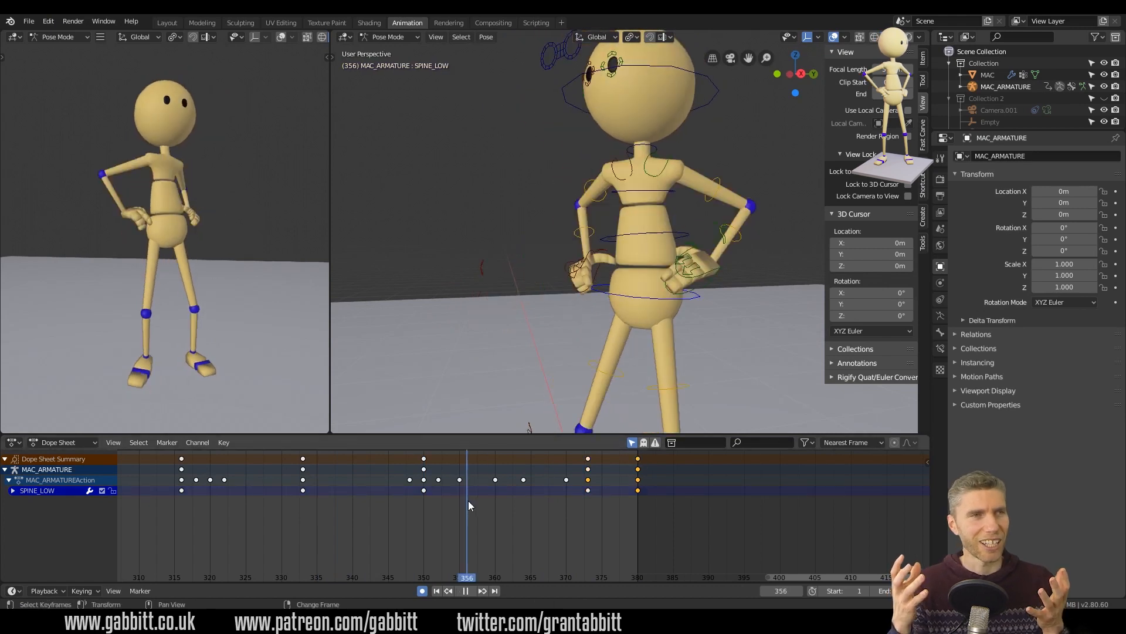
Set the end frame to 385 and move the final keyframes of all bones to frame 385.
type("385")
key("Return")
key("a")
left_click(638, 459)
key("g")
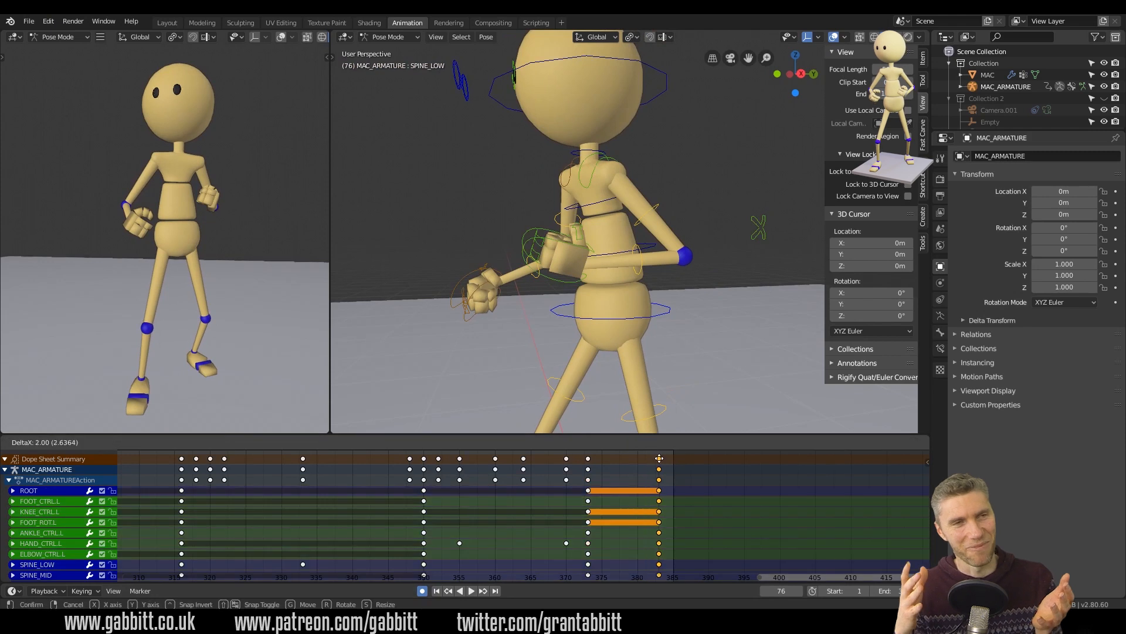
left_click(481, 513)
key("space")
key("space")
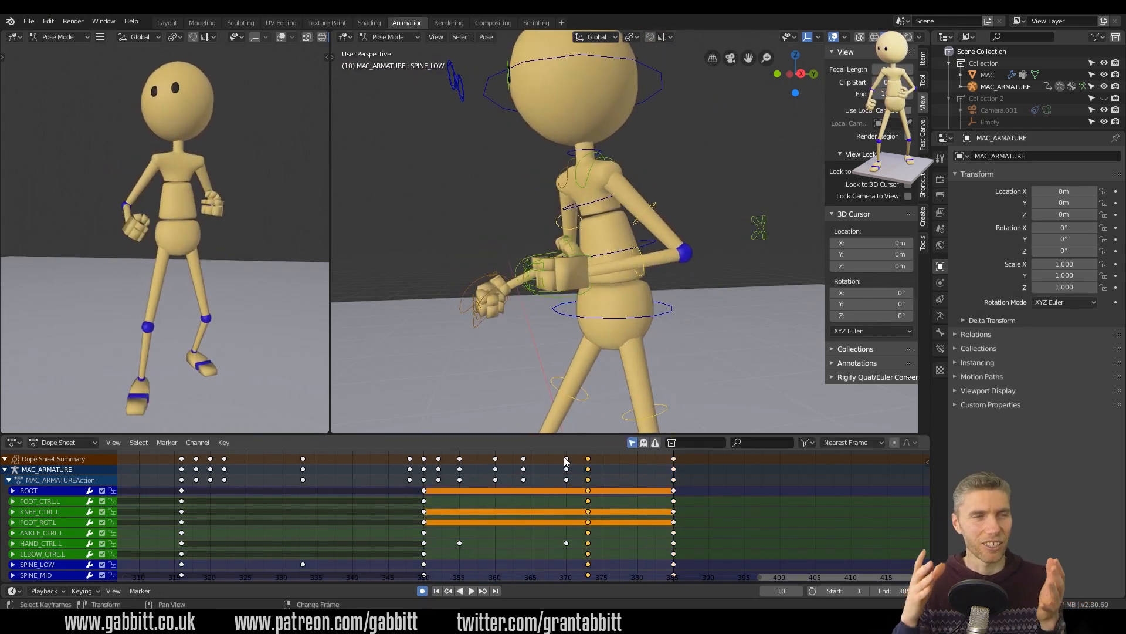
Move the keyframes at frames 370 and 373 two frames earlier and play the animation on the whole character.
key("space")
key("space")
key("g")
left_click(528, 487)
key("space")
key("space")
scroll(616, 290, "down", 6)
middle_click_drag(616, 290, 646, 273)
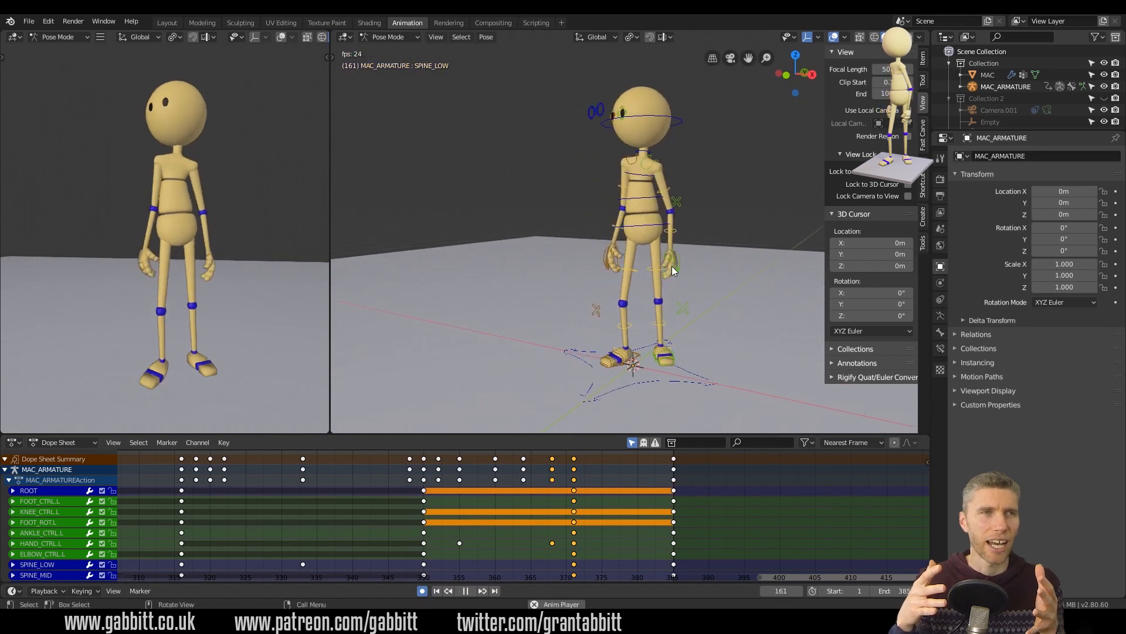
Examine the arm movement between about frames 244 and 306 with the left hand control selected.
key("space")
right_click_drag(310, 560, 126, 546)
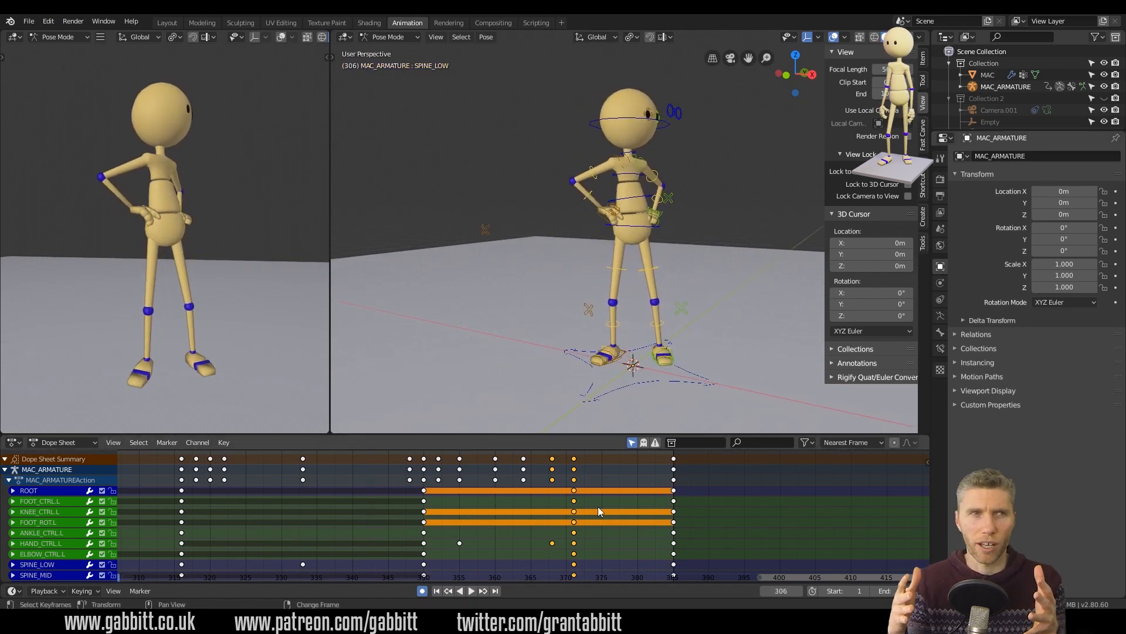
middle_click_drag(601, 511, 923, 507)
right_click_drag(375, 536, 185, 539)
left_click(677, 247)
middle_click_drag(316, 519, 499, 519)
scroll(470, 519, "down", 3)
right_click_drag(346, 517, 375, 514)
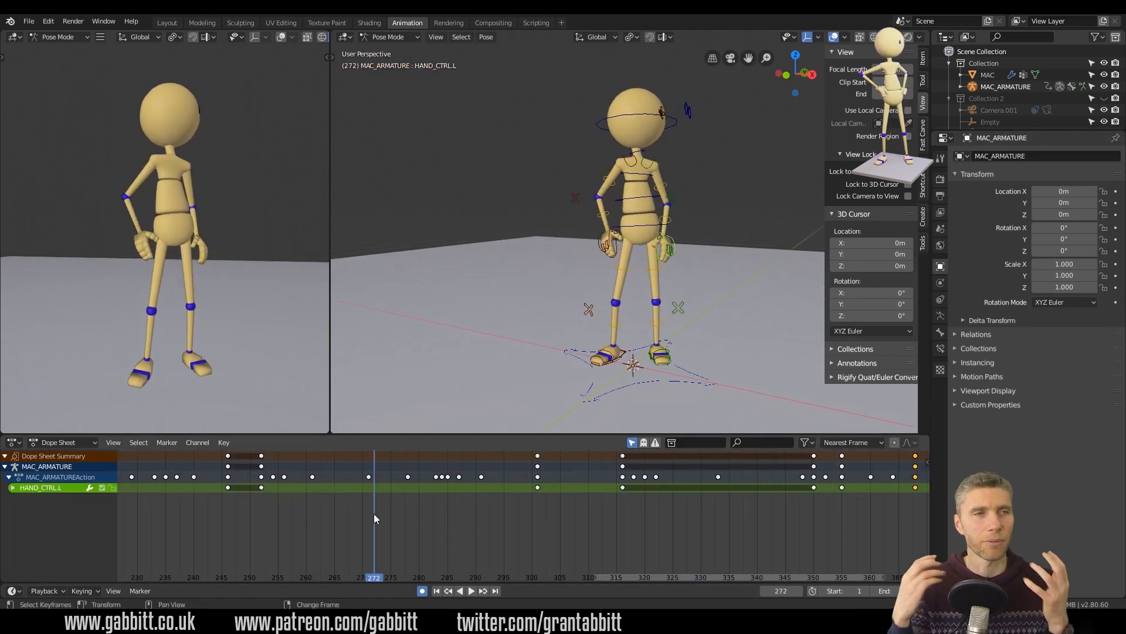
right_click(263, 502)
scroll(669, 249, "up", 4)
left_click(11, 488)
double_click(11, 487)
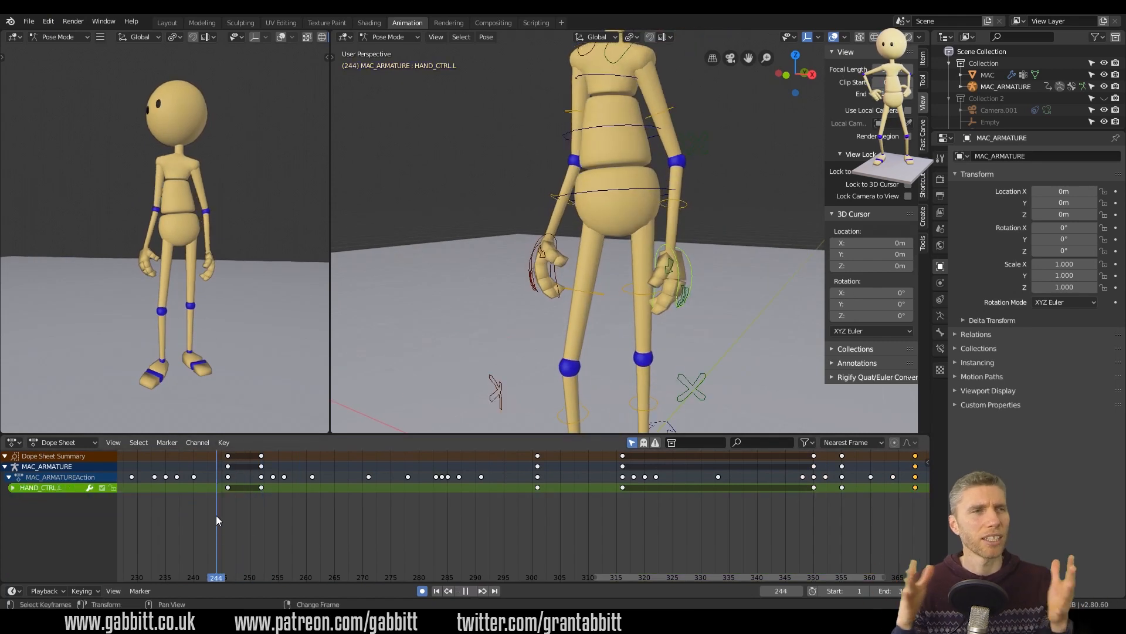
Move and rotate the left hand control at frame 277 to add an in-between pose.
key("space")
key("g")
left_click(691, 209)
middle_click_drag(691, 209, 775, 266)
left_click(627, 215)
key("r")
Move and rotate the left hand control at frame 289 to guide the hand around the hip.
right_click_drag(405, 512, 470, 513)
middle_click_drag(728, 246, 678, 217)
left_click(674, 182)
mouse_move(470, 498)
right_mouse_down()
mouse_move(419, 523)
mouse_move(470, 520)
right_mouse_up()
key("g")
left_click(691, 225)
middle_click_drag(690, 225, 665, 214)
key("r")
left_click(735, 255)
key("g")
left_click(665, 214)
Move and rotate the right hand control at frame 277 to add its in-between pose beside the hip.
right_click_drag(470, 499, 267, 508)
key("space")
left_click(510, 275)
middle_click_drag(510, 276, 581, 211)
right_click_drag(264, 517, 401, 525)
key("g")
left_click(506, 247)
middle_click_drag(507, 246, 616, 312)
key("r")
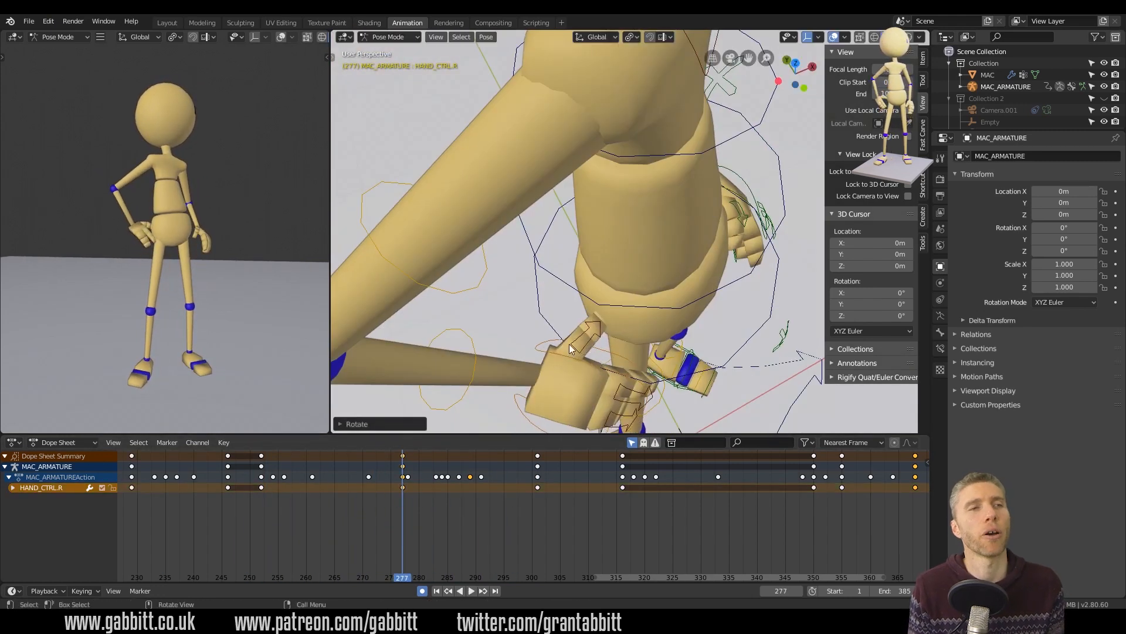
key("g")
left_click(586, 364)
key("g")
middle_click_drag(586, 364, 543, 358)
left_click(533, 295)
Play the animation on the whole character to check the new hand poses up to frame 316.
right_click_drag(406, 498, 809, 542)
scroll(569, 539, "down", 12)
key("space")
scroll(642, 285, "down", 8)
middle_click_drag(642, 284, 572, 235)
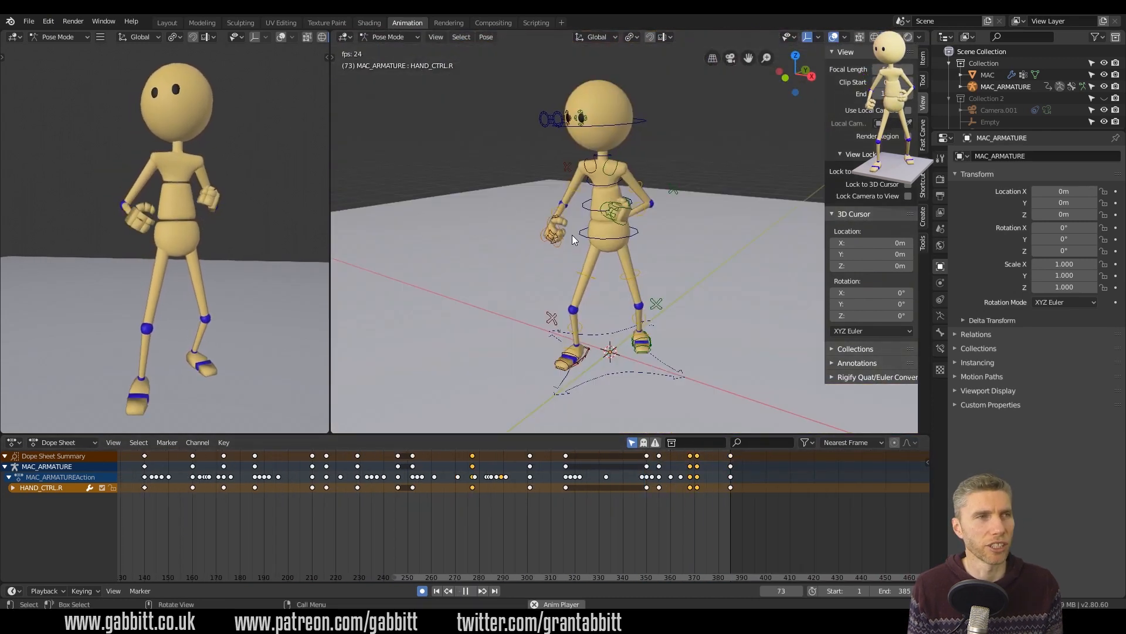
right_click_drag(466, 540, 565, 550)
key("space")
Select both hand controls' keyframes from frames 277 to 316 and compress their spacing toward frame 277.
scroll(592, 282, "up", 5)
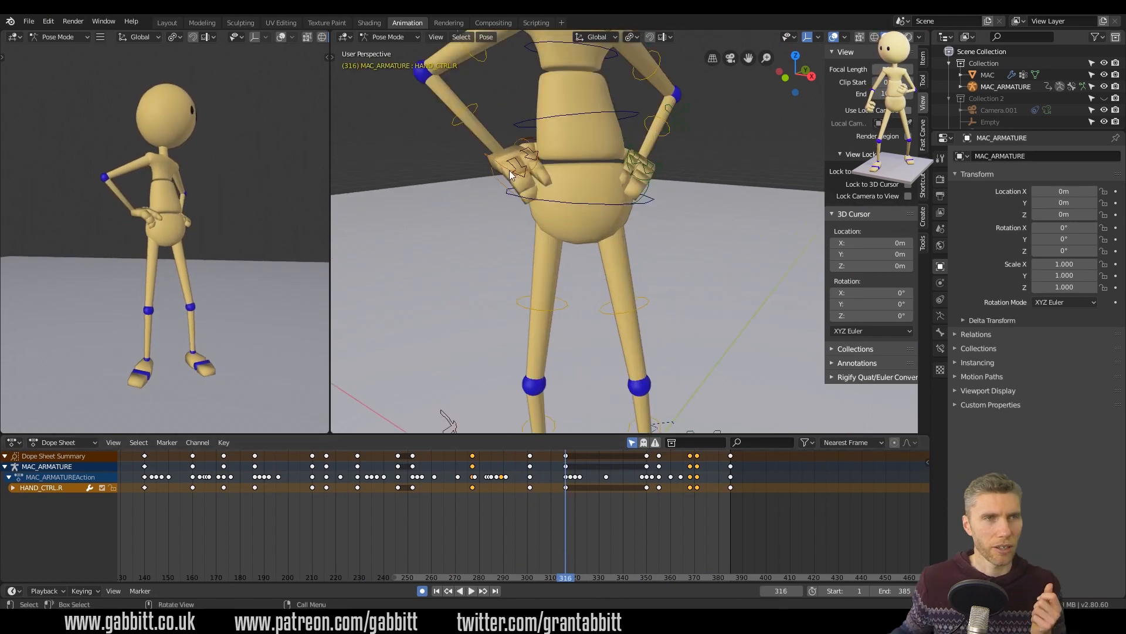
left_click(657, 170, "shift")
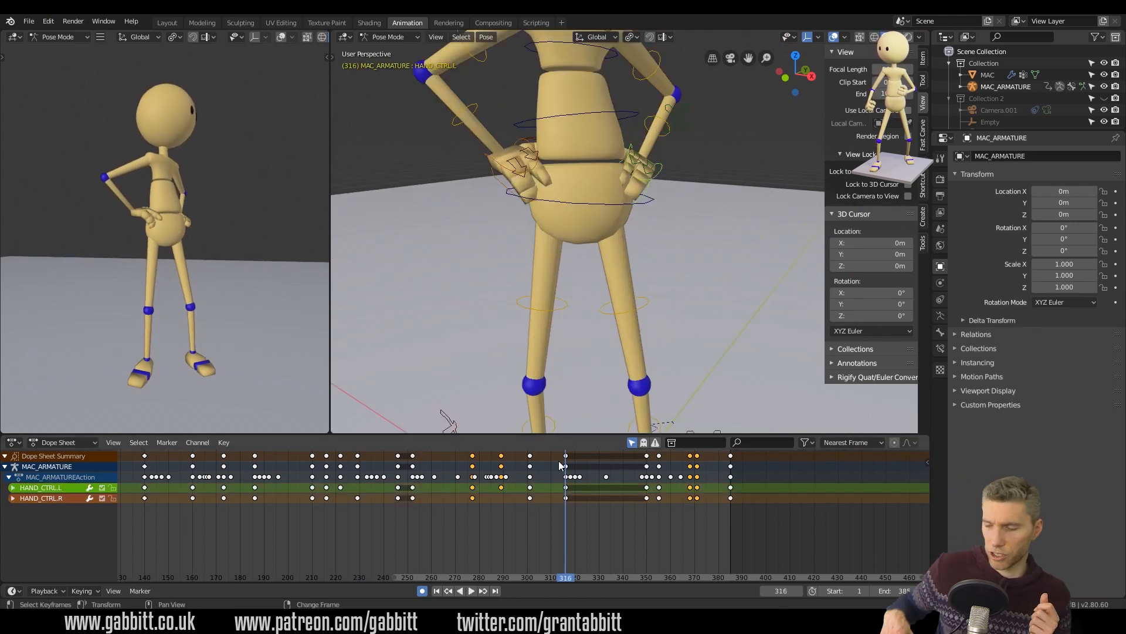
left_click(501, 456, "shift")
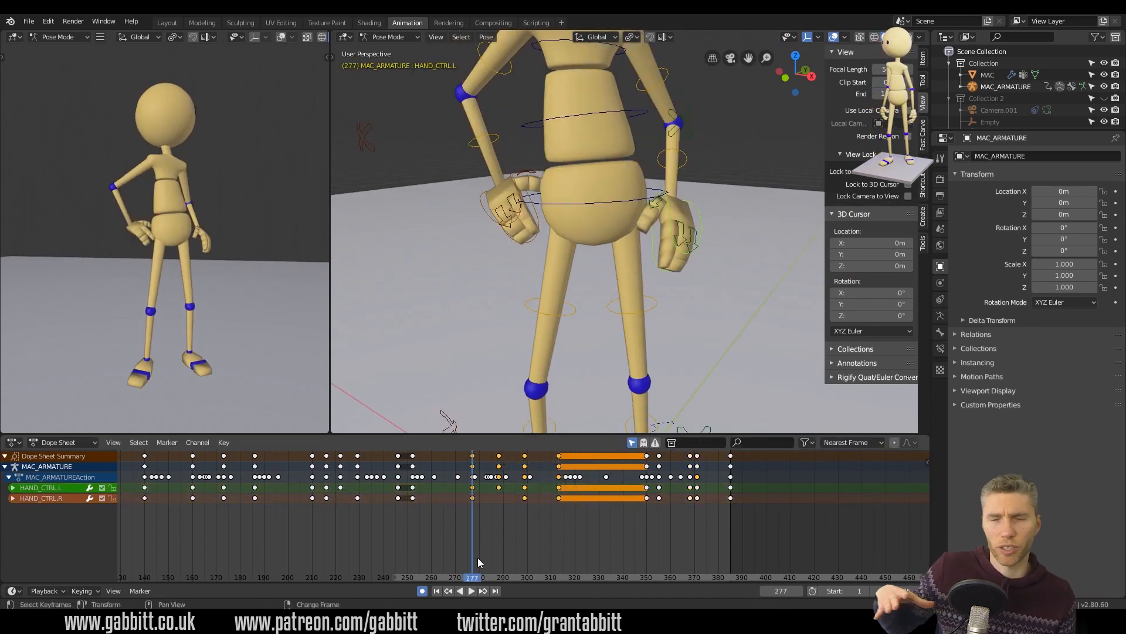
key("space")
key("space")
right_click_drag(572, 539, 473, 540)
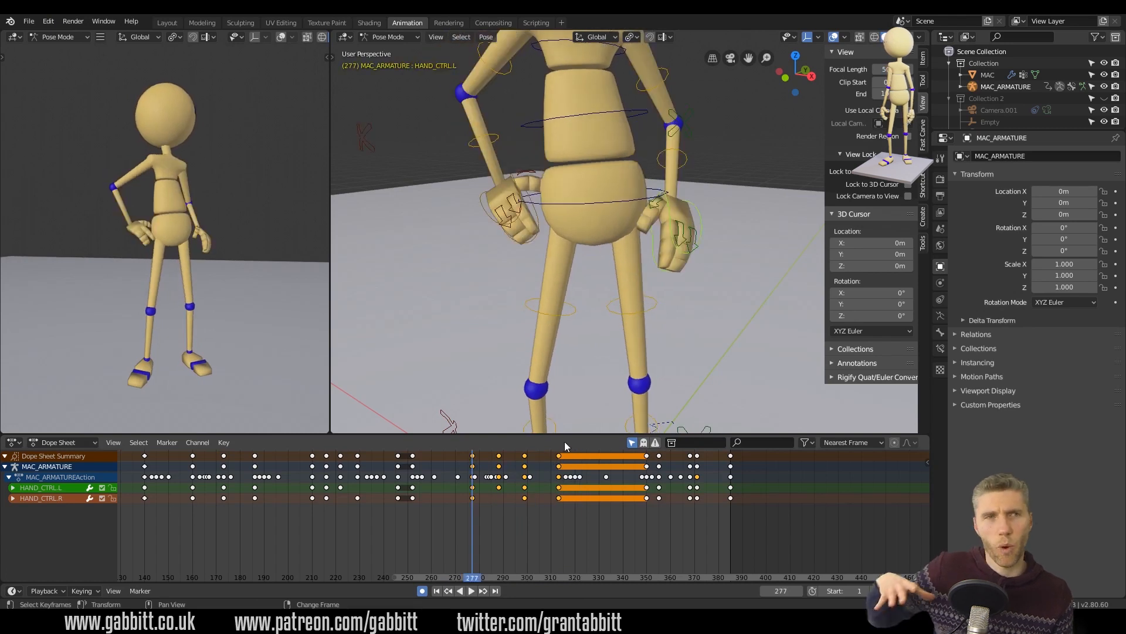
Compress the hand keyframes further toward frame 277, placing the last one at about frame 304, and play the animation.
key("s")
left_click(548, 449)
key("space")
key("space")
left_click(544, 456)
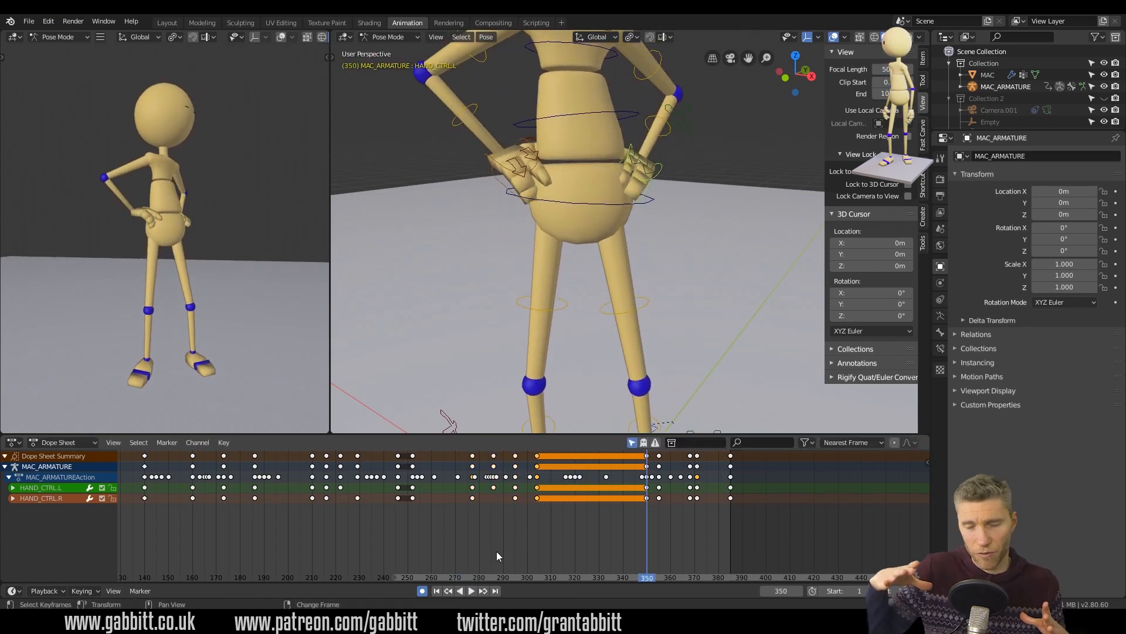
right_click(473, 531)
key("space")
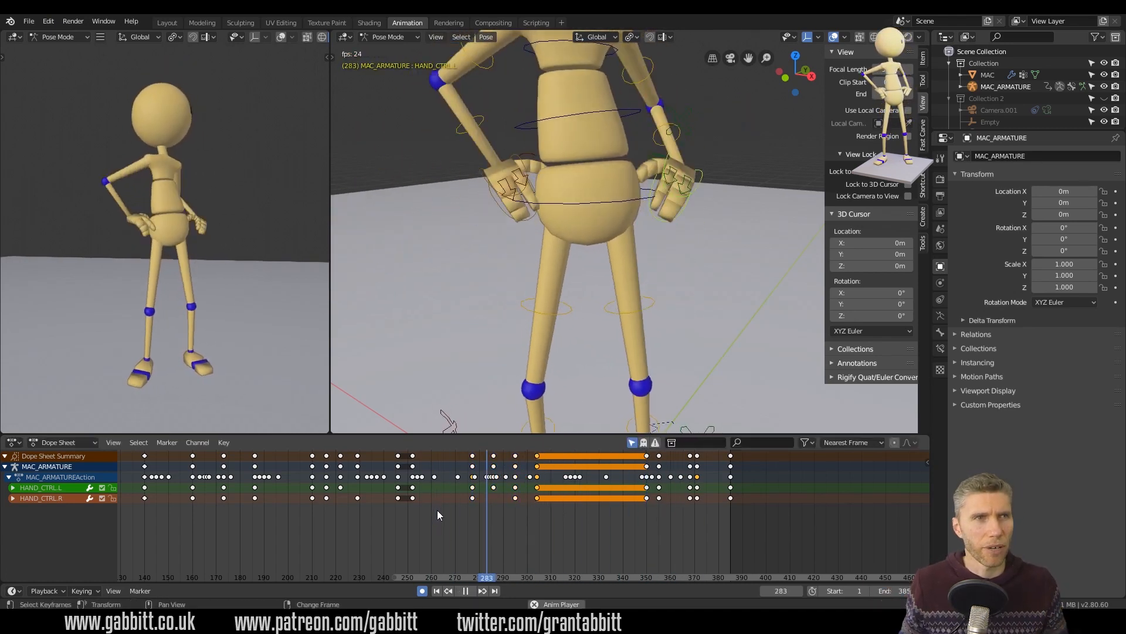
Rotate the left hand control at frame 304 to adjust how the hand rests on the hip.
key("space")
right_click_drag(538, 523, 537, 523)
mouse_move(692, 194)
middle_mouse_down()
mouse_move(587, 246)
mouse_move(705, 176)
middle_mouse_up()
scroll(755, 138, "up", 4)
left_click(694, 126)
key("r")
left_click(719, 121)
Rotate the left hand control at frame 325 to adjust how the hand sits on the hip.
right_click(528, 515)
right_click_drag(529, 515, 587, 520)
key("r")
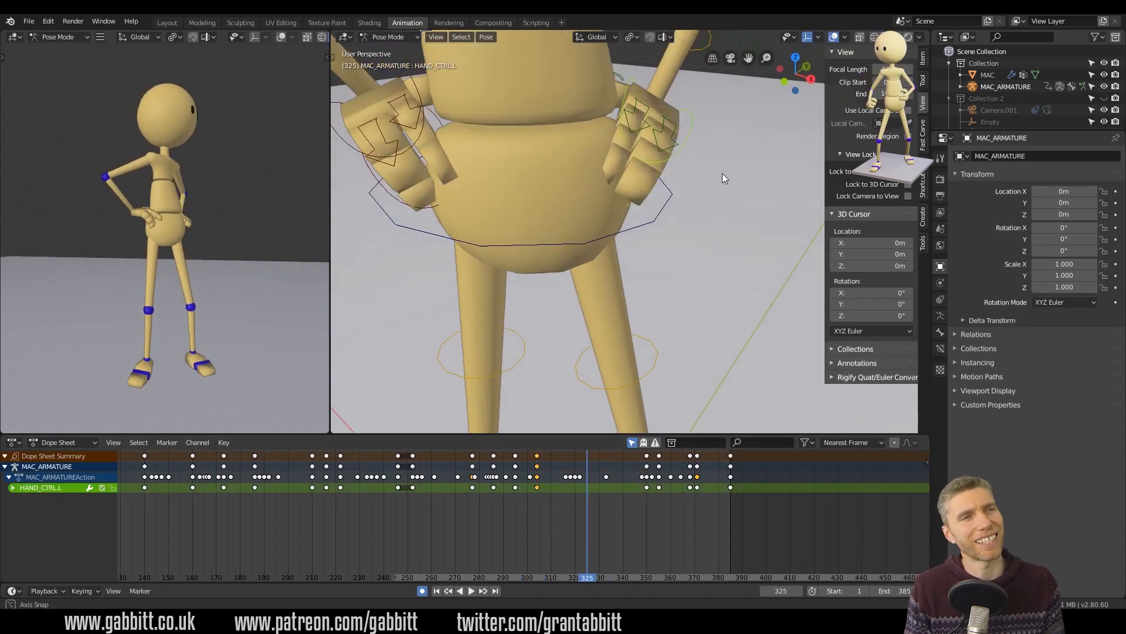
left_click(724, 178)
middle_click_drag(724, 178, 716, 219)
Rotate the left hand control at about frame 295 to match the hand's pose on the hip.
right_click_drag(589, 519, 515, 522)
left_click(732, 161)
key("r")
left_click(700, 165)
Play the animation from about frame 301 and rotate the left hand control twice more to refine its resting angle.
right_click(529, 515)
key("space")
mouse_move(704, 141)
middle_mouse_down()
mouse_move(716, 234)
mouse_move(681, 154)
mouse_move(700, 145)
middle_mouse_up()
key("r")
left_click(728, 223)
key("r")
left_click(681, 154)
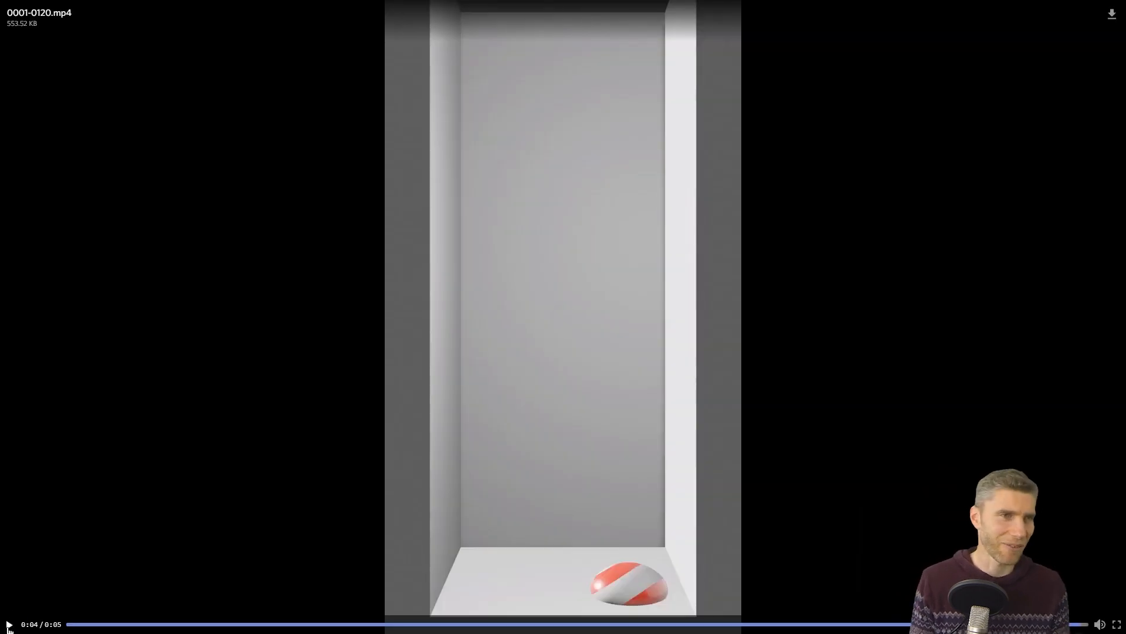
Play the submitted bouncing ball video 0001-0120.mp4 and watch the jeep suspension entry.
left_click(9, 624)
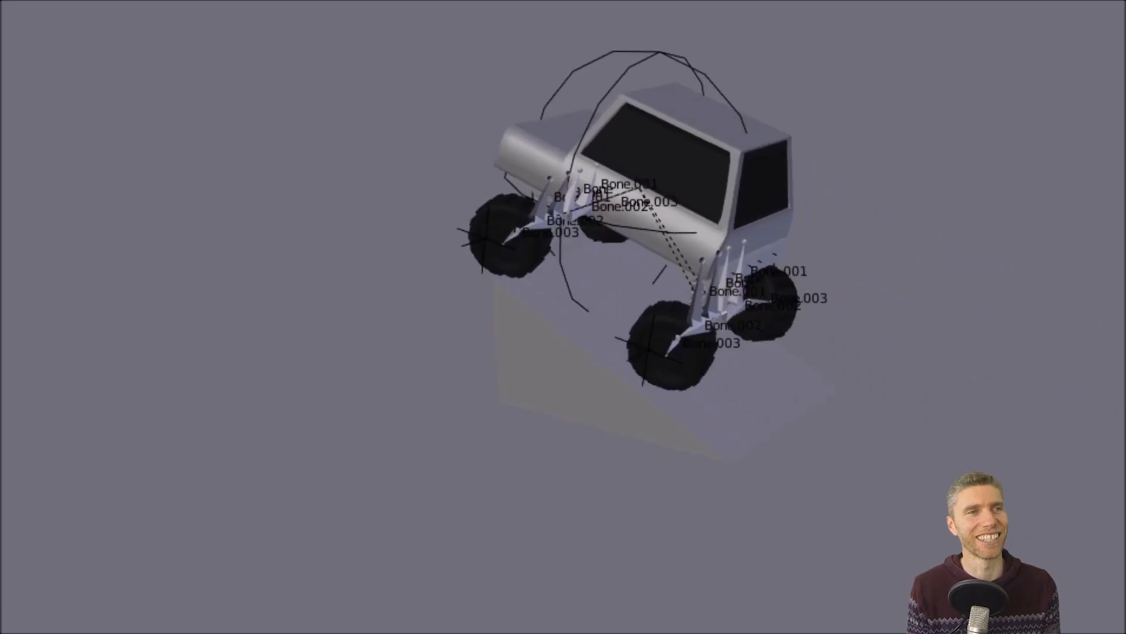
left_click(130, 548)
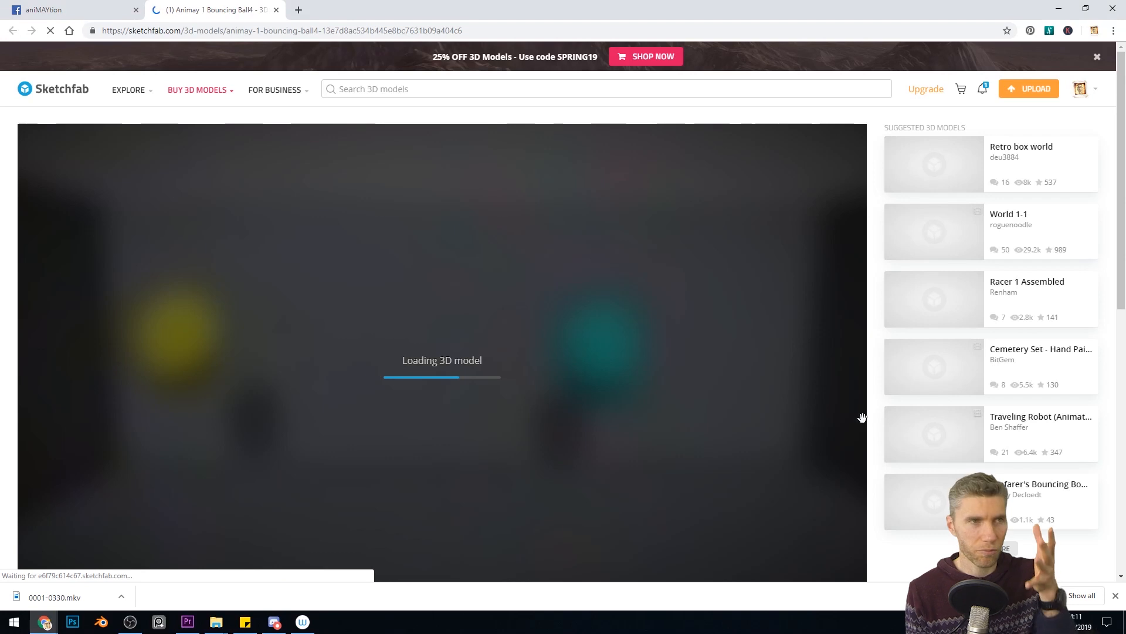
Review the Sketchfab bounce entries, viewing Animay 1 Bouncing Ball4 full screen and the skeleton and car jump animations from different angles.
scroll(874, 422, "down", 2)
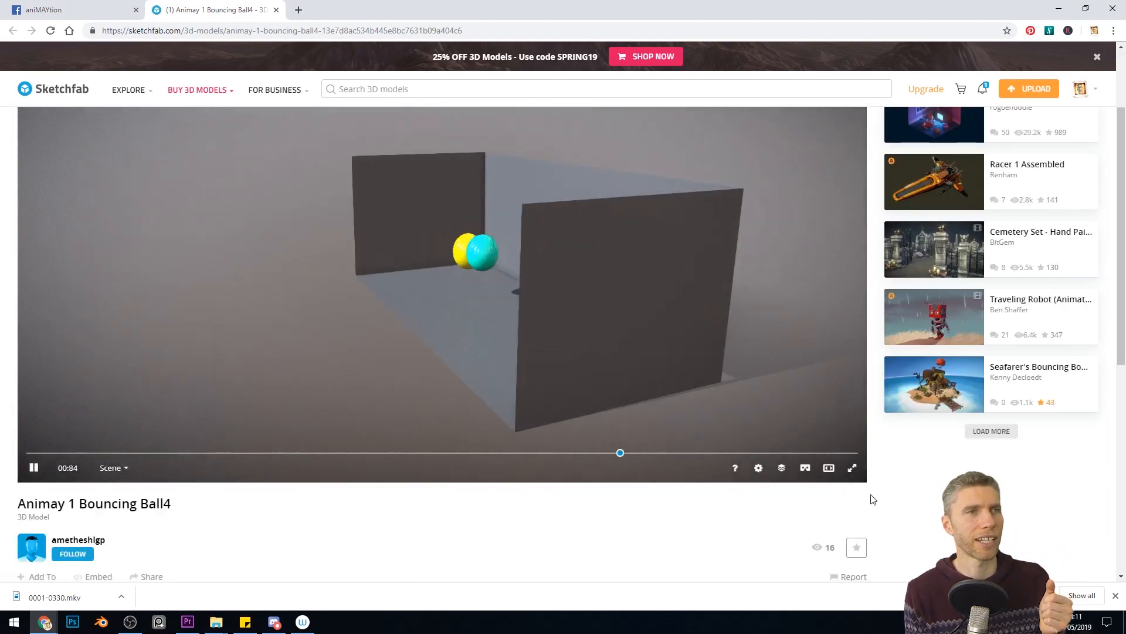
left_click(850, 470)
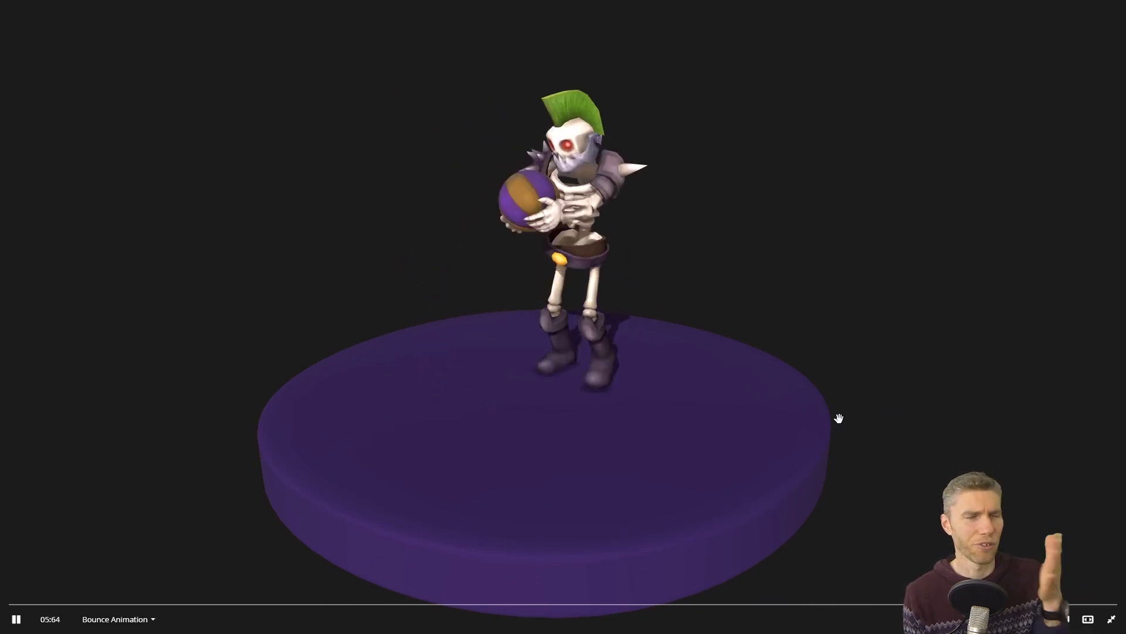
left_click_drag(724, 392, 1125, 402)
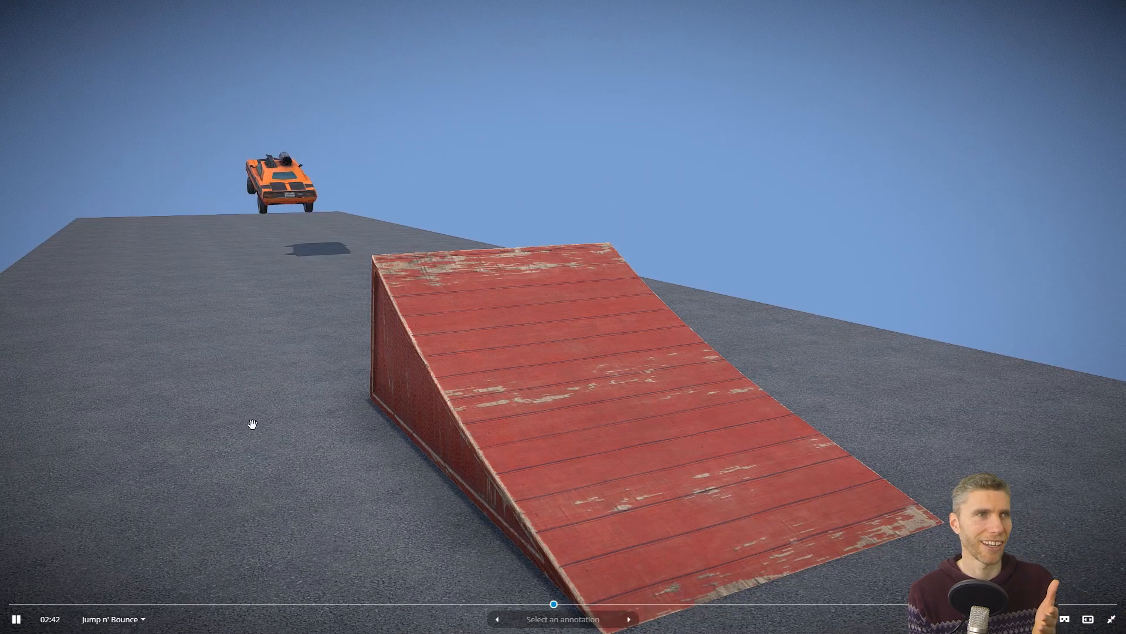
left_click_drag(250, 424, 539, 400)
scroll(335, 403, "down", 5)
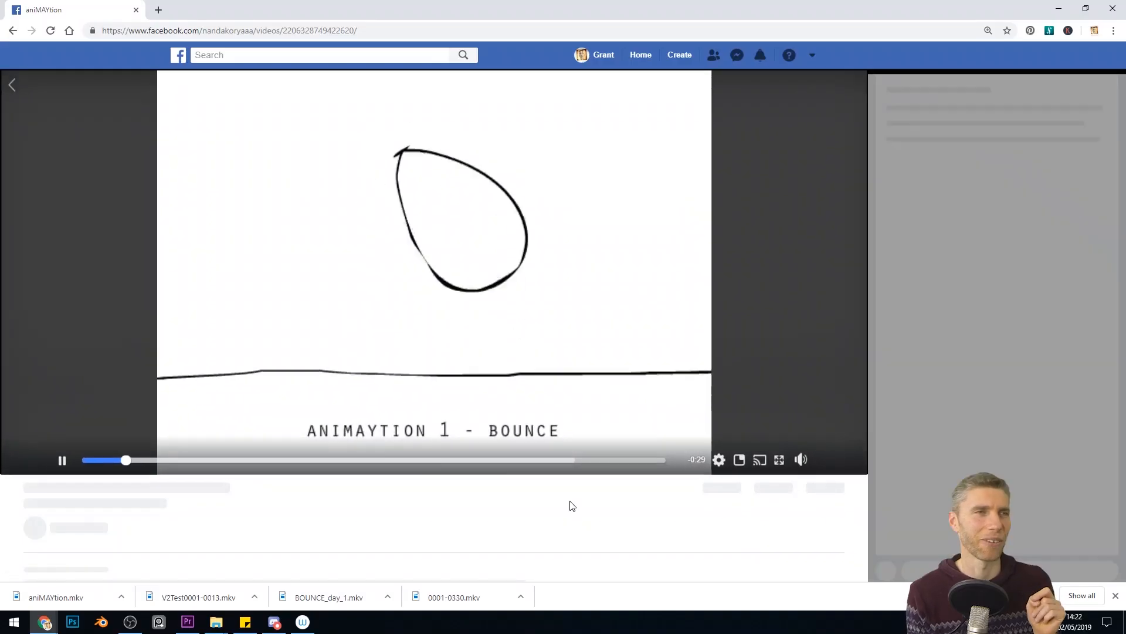
Show the hand-drawn "Animaytion 1 - Bounce" video full screen on Facebook.
left_click(780, 532)
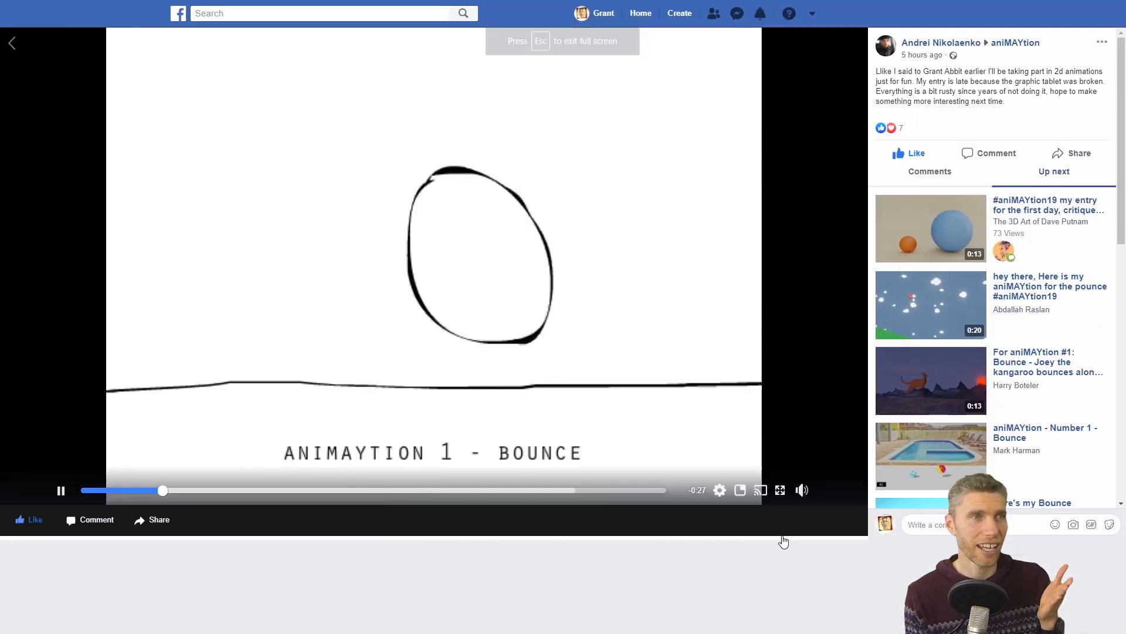